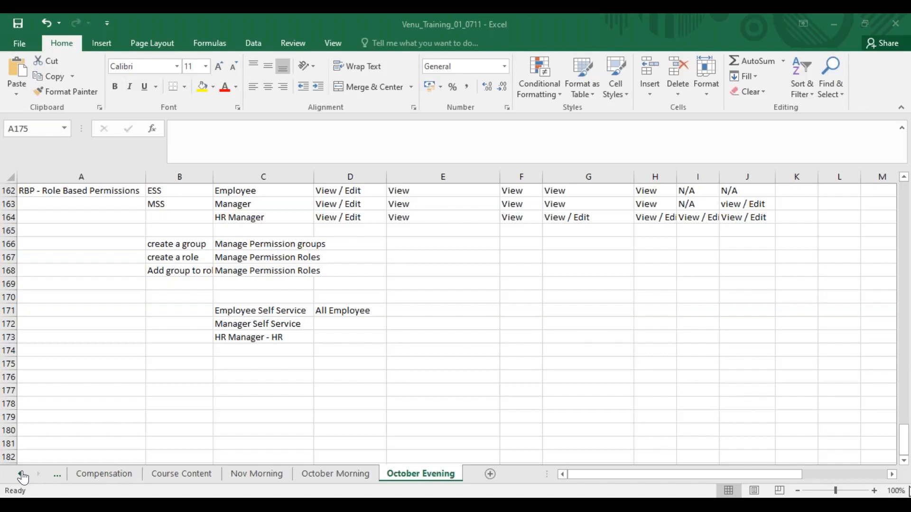
- Switch to the SuccessFactors home page in Chrome and find and open Manage Permission Roles
{"action": "mouse_move", "coordinate": [443, 497]}
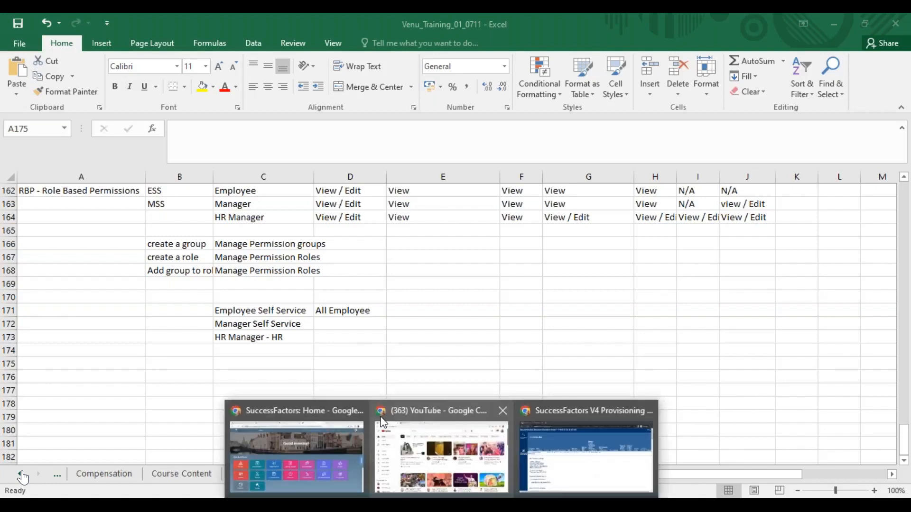
{"action": "left_click", "coordinate": [318, 422]}
{"action": "left_click", "coordinate": [518, 76]}
{"action": "type", "text": "man "}
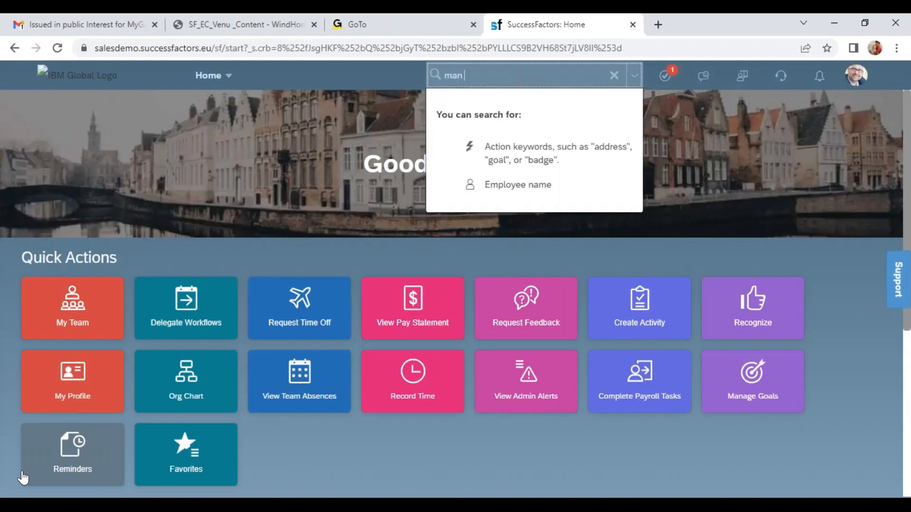
{"action": "type", "text": "per rol"}
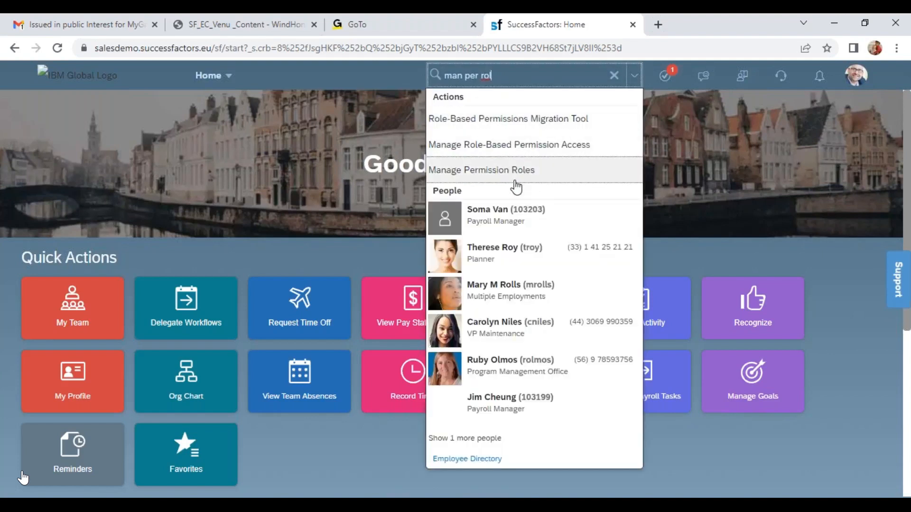
{"action": "left_click", "coordinate": [515, 171]}
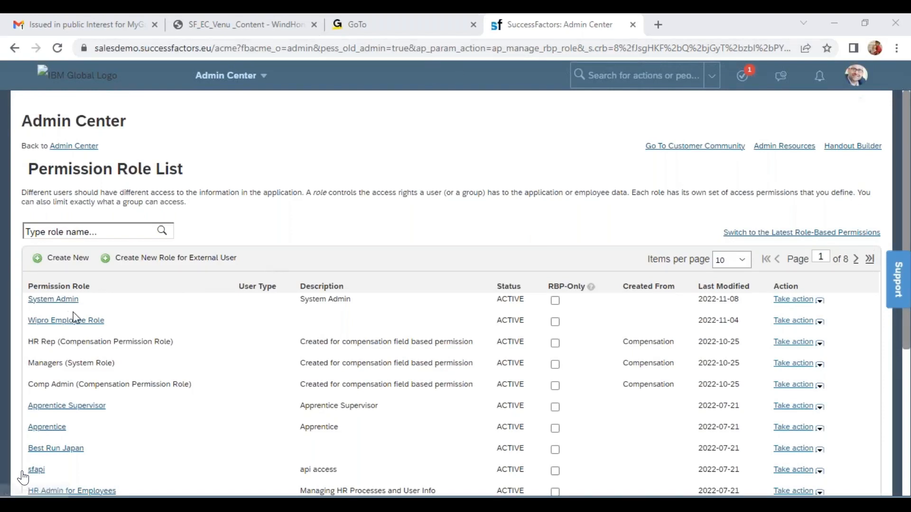
- Search the permission role list for mss and open the MSS role's details
{"action": "left_click", "coordinate": [93, 230]}
{"action": "left_click", "coordinate": [98, 232]}
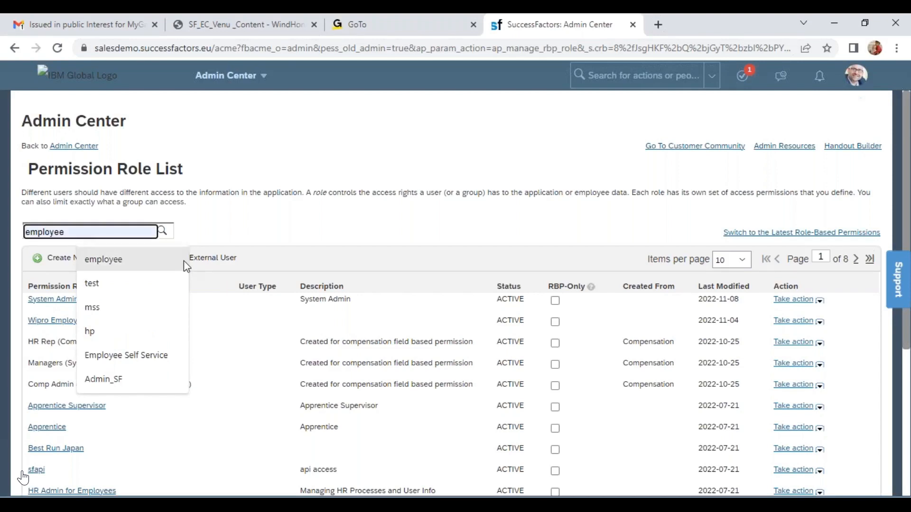
{"action": "left_click", "coordinate": [118, 308]}
{"action": "key", "text": "Return"}
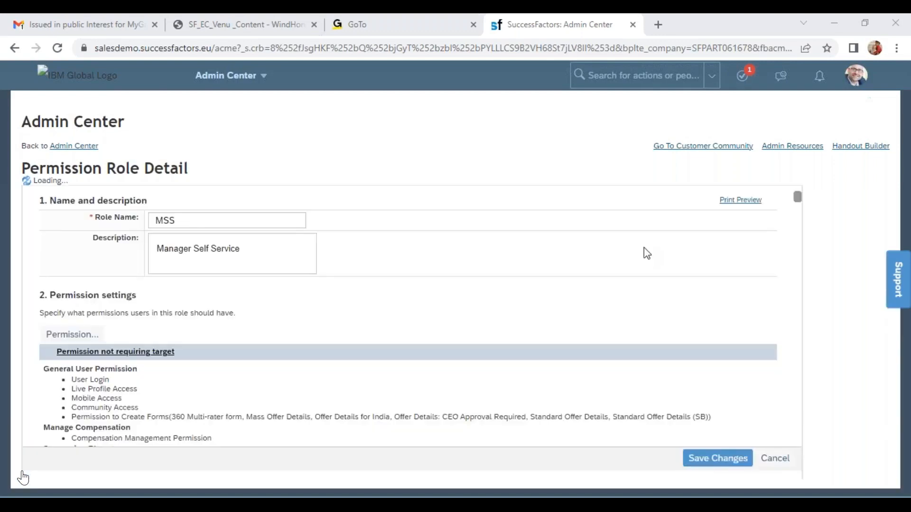
- Examine the granting settings of the Managers in Employees entry, including the Grant role to options, and leave them without saving
{"action": "scroll", "coordinate": [799, 246], "scroll_direction": "down", "scroll_amount": 15}
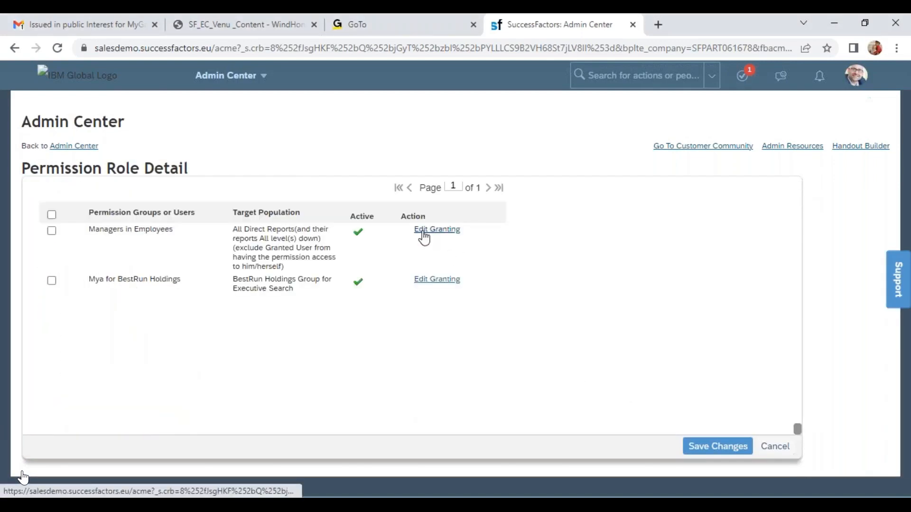
{"action": "left_click", "coordinate": [428, 232]}
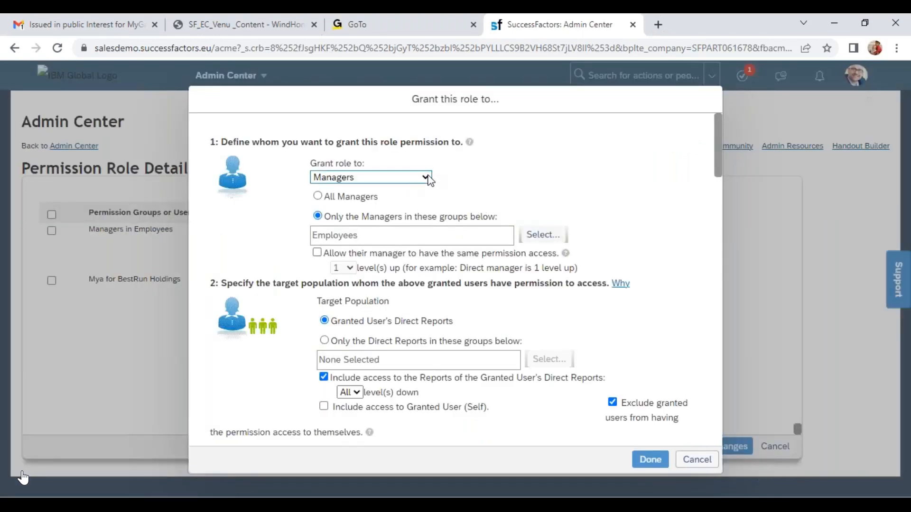
{"action": "left_click", "coordinate": [426, 178]}
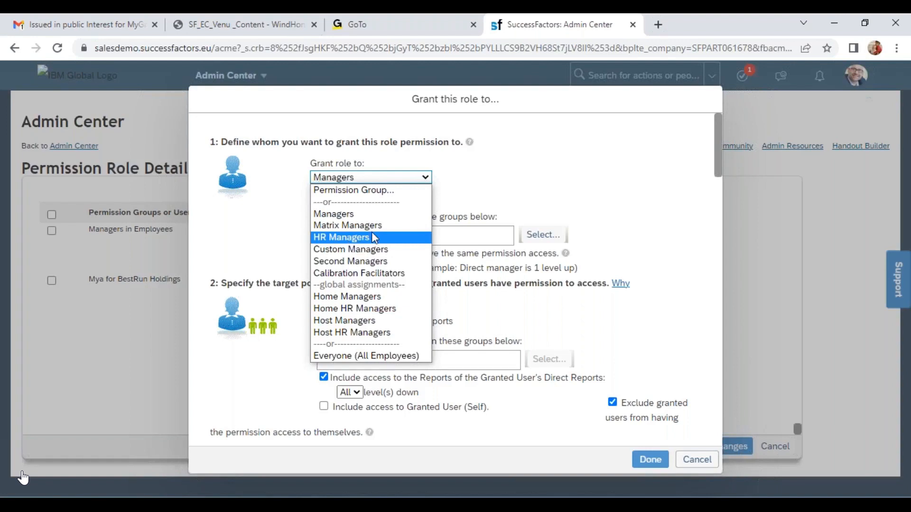
{"action": "left_click", "coordinate": [348, 215]}
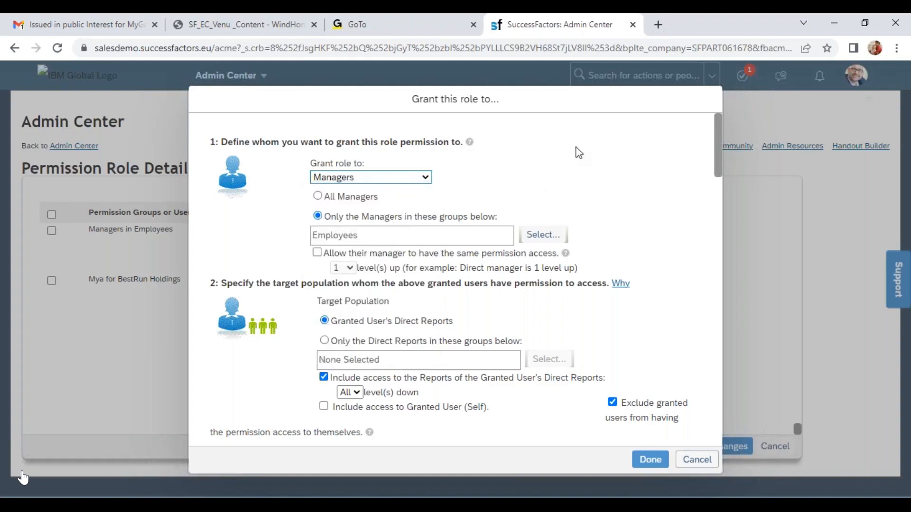
{"action": "left_click", "coordinate": [696, 460]}
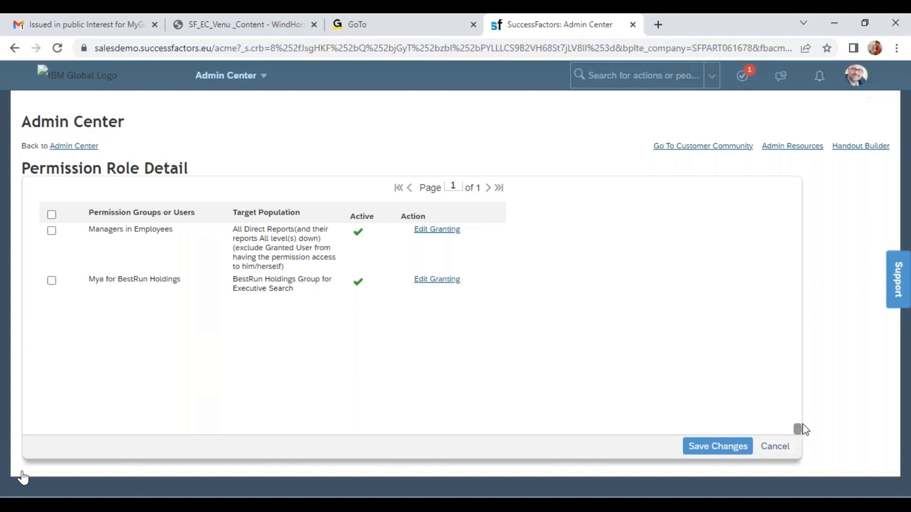
- Open the bookmarked SAP SuccessFactors - SFPART050684 site in a new browser tab and log in with the saved credentials
{"action": "left_click_drag", "start_coordinate": [800, 431], "coordinate": [790, 183]}
{"action": "left_click", "coordinate": [679, 76]}
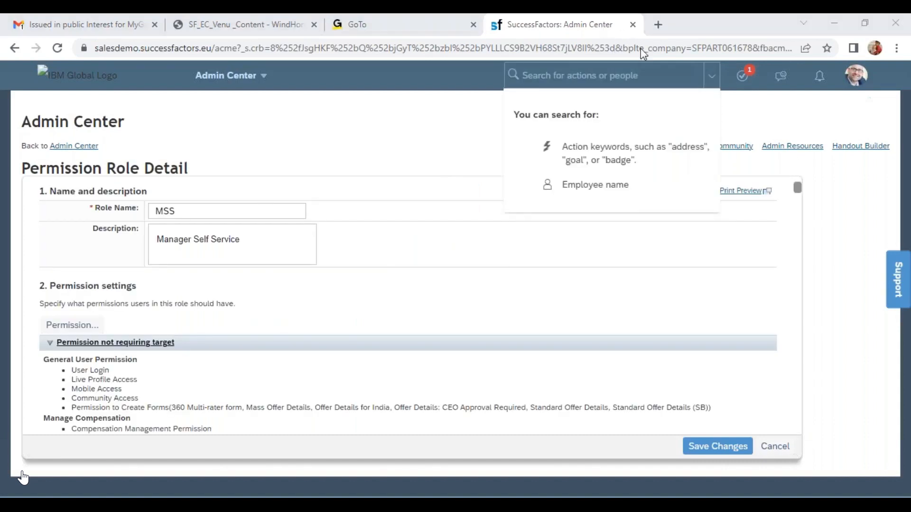
{"action": "left_click", "coordinate": [659, 24]}
{"action": "left_click", "coordinate": [26, 69]}
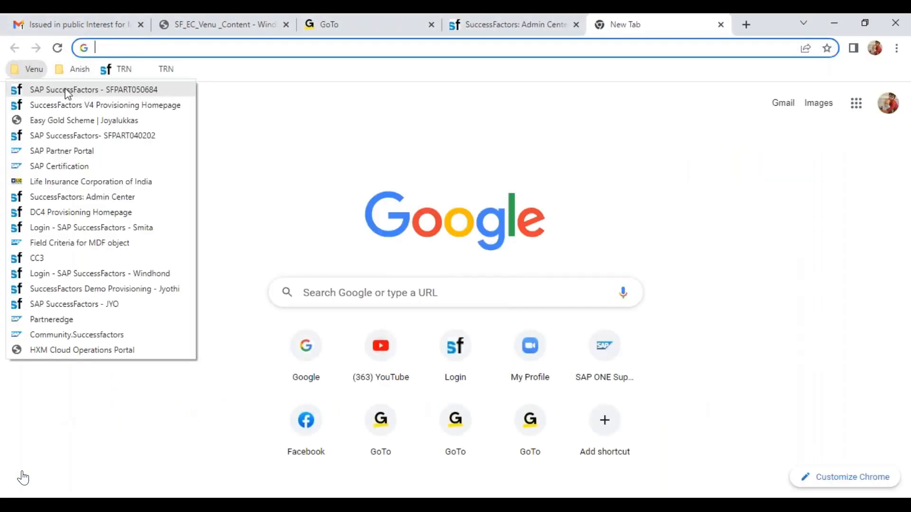
{"action": "left_click", "coordinate": [63, 91]}
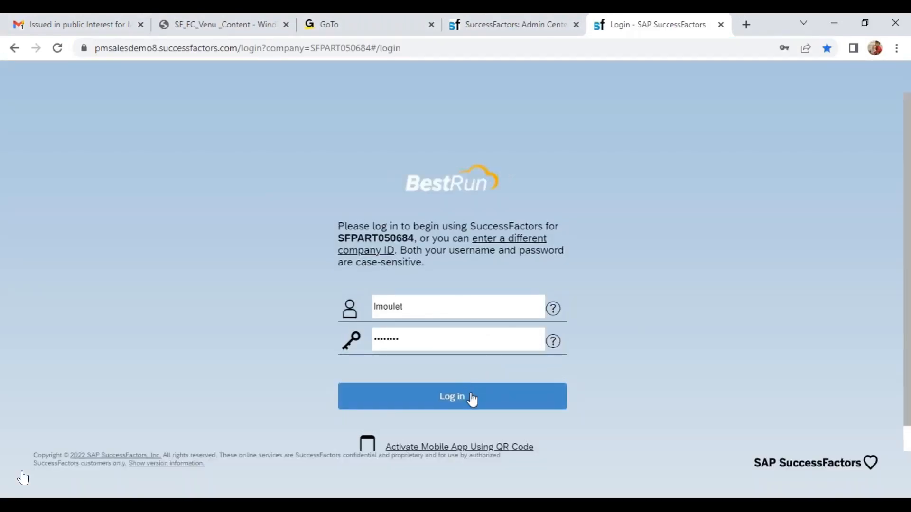
{"action": "left_click", "coordinate": [472, 400]}
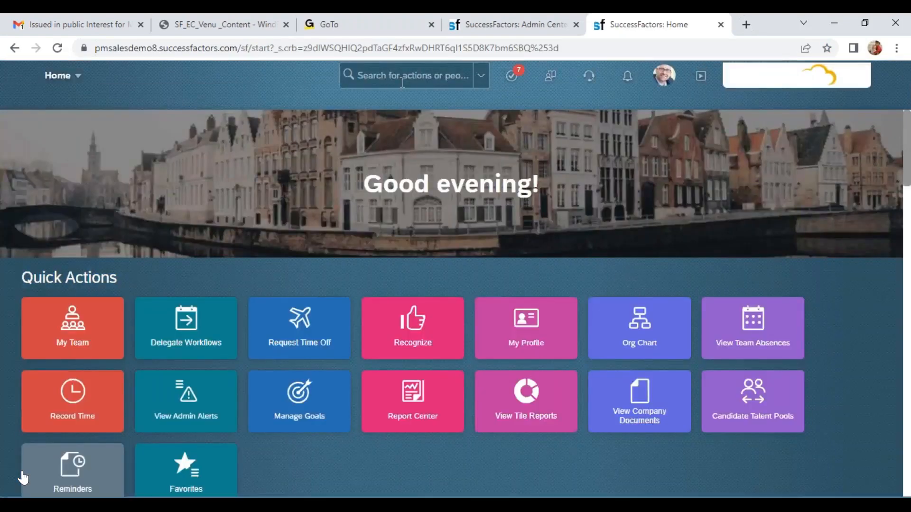
- Search the available actions for "view user per" and open the View User Permission page
{"action": "left_click", "coordinate": [402, 81]}
{"action": "type", "text": "view user per"}
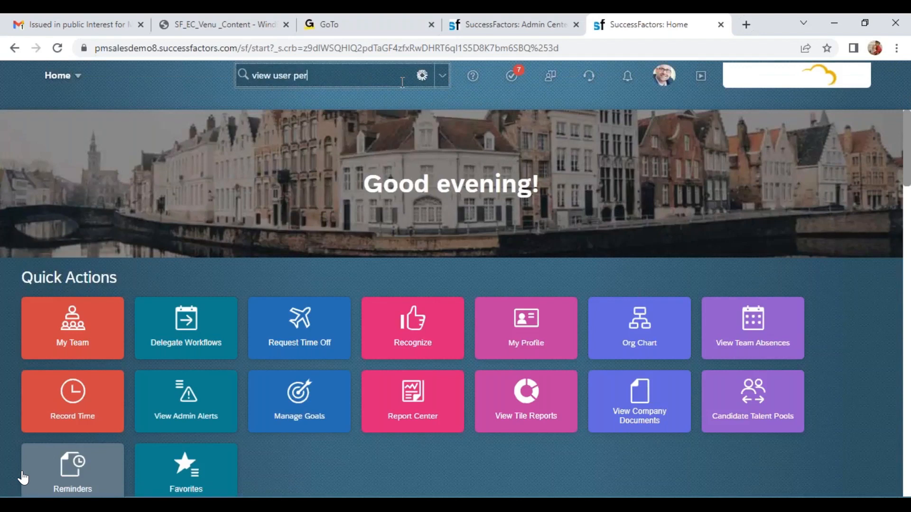
{"action": "left_click", "coordinate": [332, 106]}
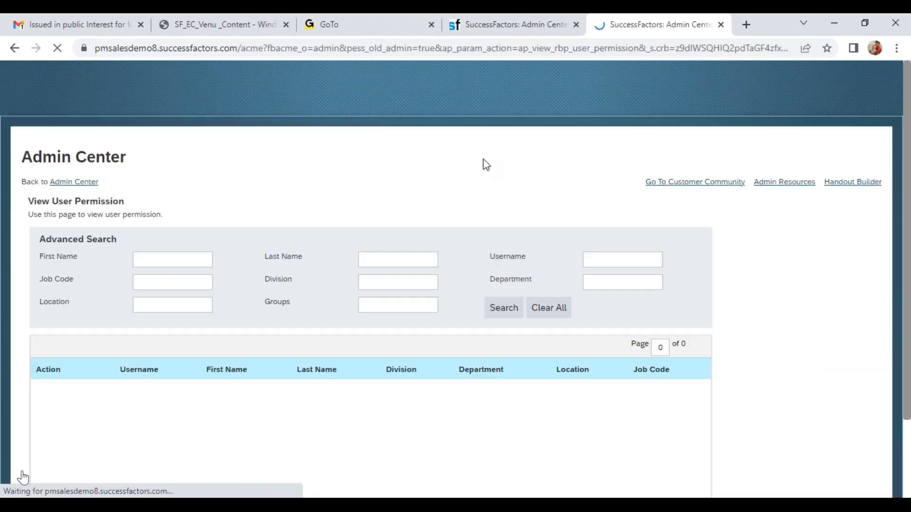
- Search for the username sfadmin and view that user's permissions in a maximized window
{"action": "left_click", "coordinate": [628, 243]}
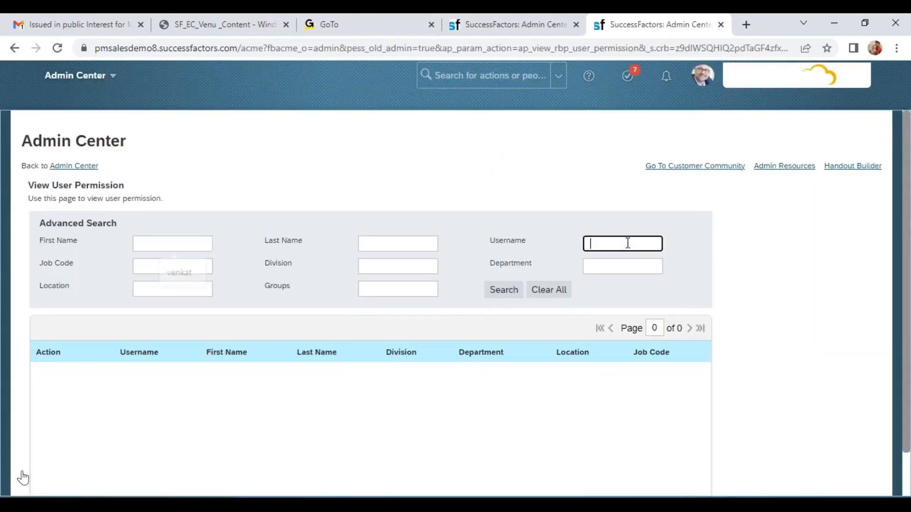
{"action": "type", "text": "sfadm"}
{"action": "key", "text": "Return"}
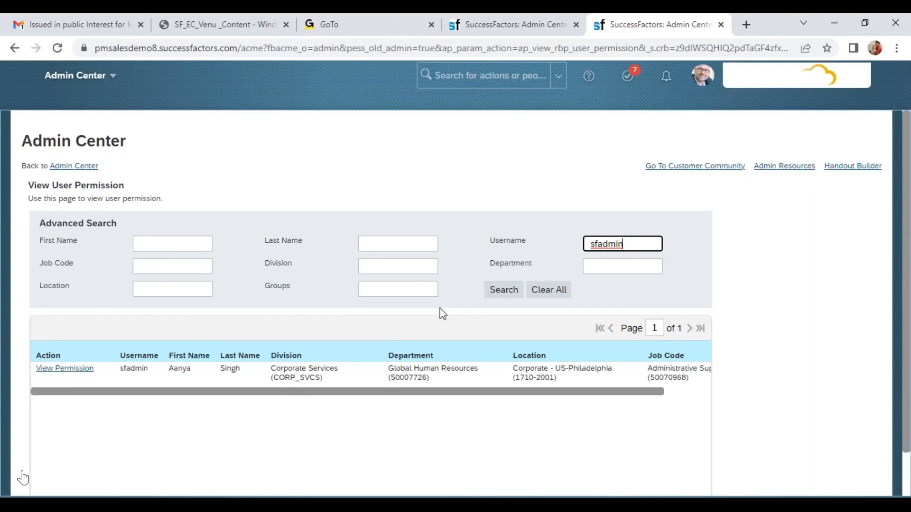
{"action": "left_click", "coordinate": [73, 374]}
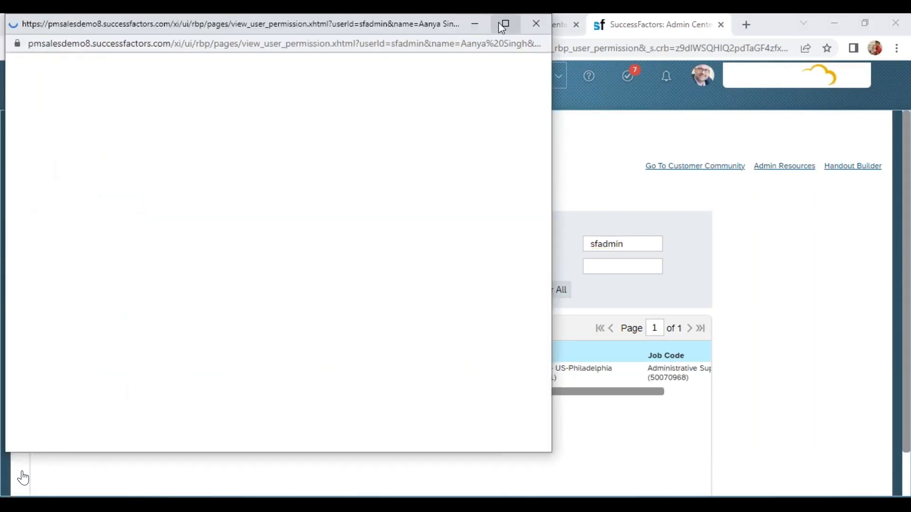
{"action": "left_click", "coordinate": [504, 22]}
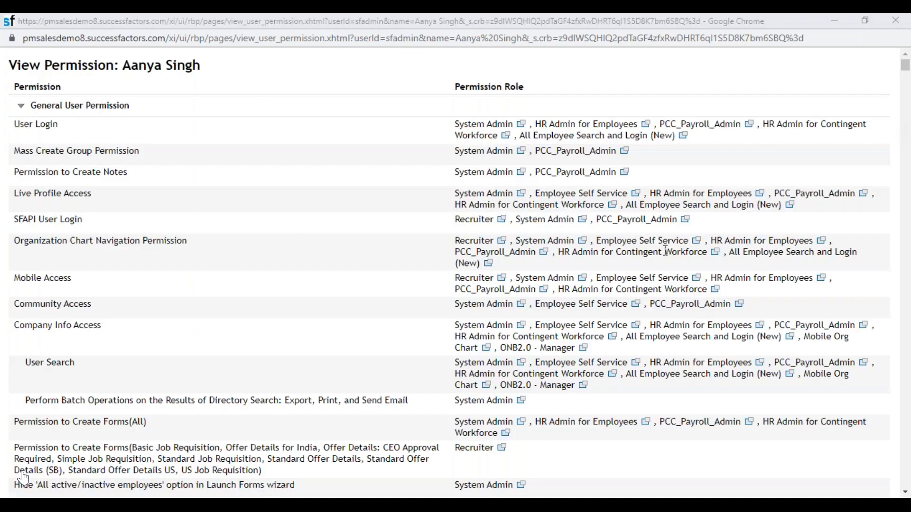
- Examine which permission roles, such as Employee Self Service, grant the general user and reports permissions, and close the permission window
{"action": "left_click_drag", "start_coordinate": [629, 206], "coordinate": [784, 206]}
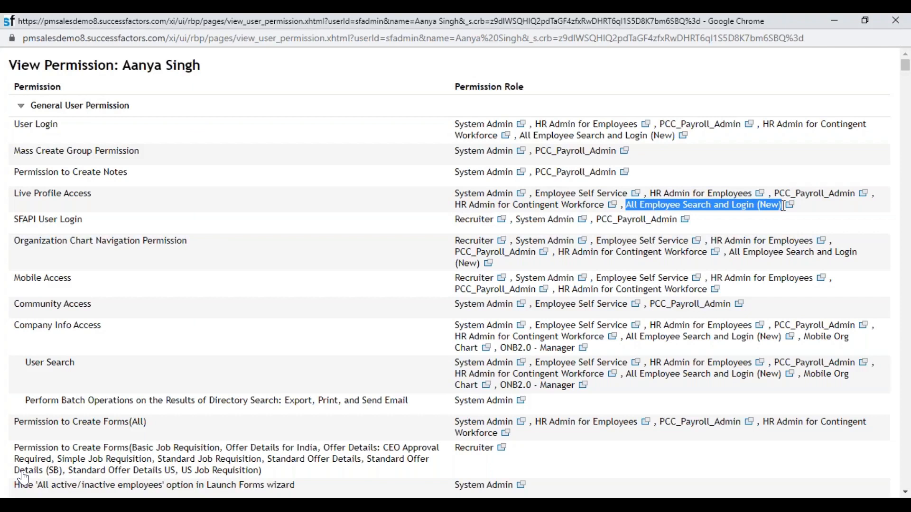
{"action": "left_click_drag", "start_coordinate": [596, 241], "coordinate": [689, 241]}
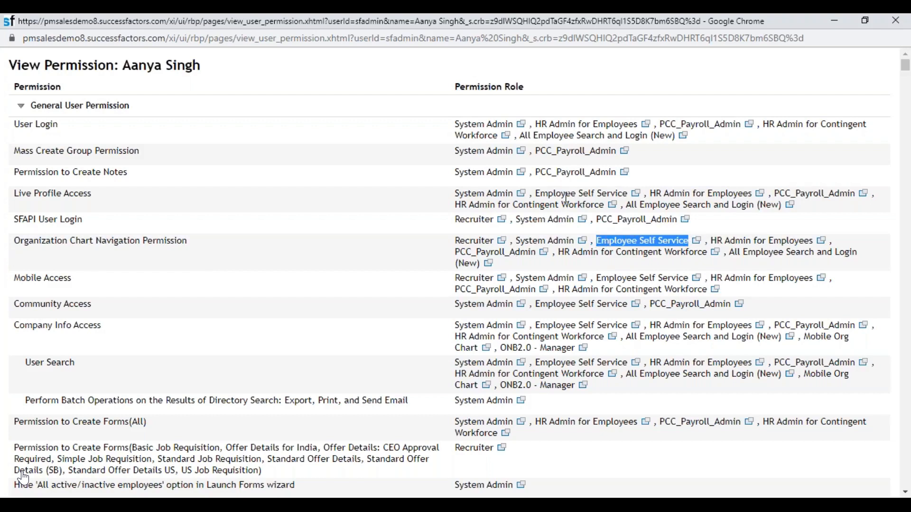
{"action": "left_click_drag", "start_coordinate": [539, 194], "coordinate": [621, 194]}
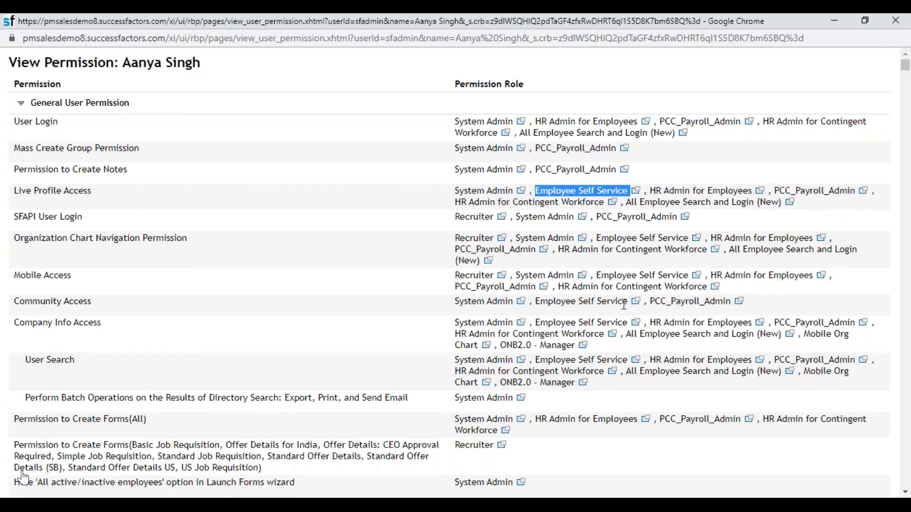
{"action": "scroll", "coordinate": [615, 197], "scroll_direction": "down", "scroll_amount": 8}
{"action": "left_click_drag", "start_coordinate": [594, 196], "coordinate": [688, 206]}
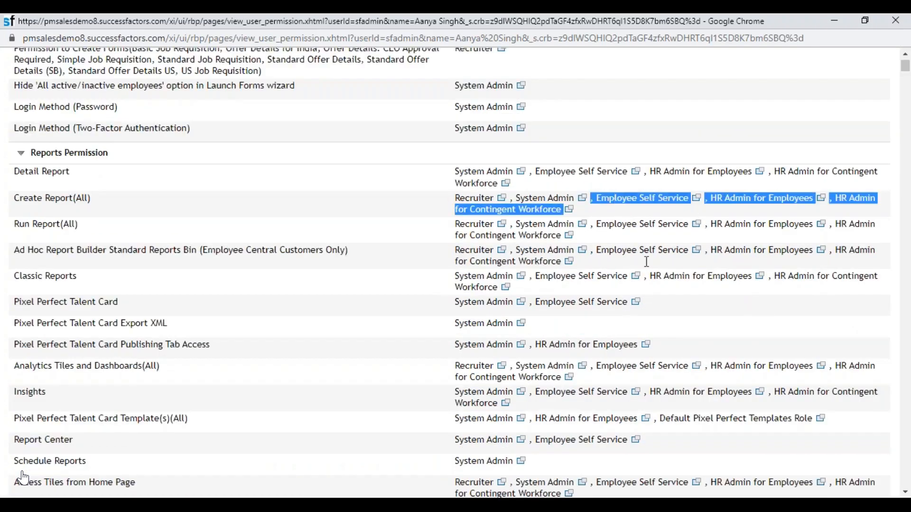
{"action": "left_click_drag", "start_coordinate": [597, 366], "coordinate": [695, 372]}
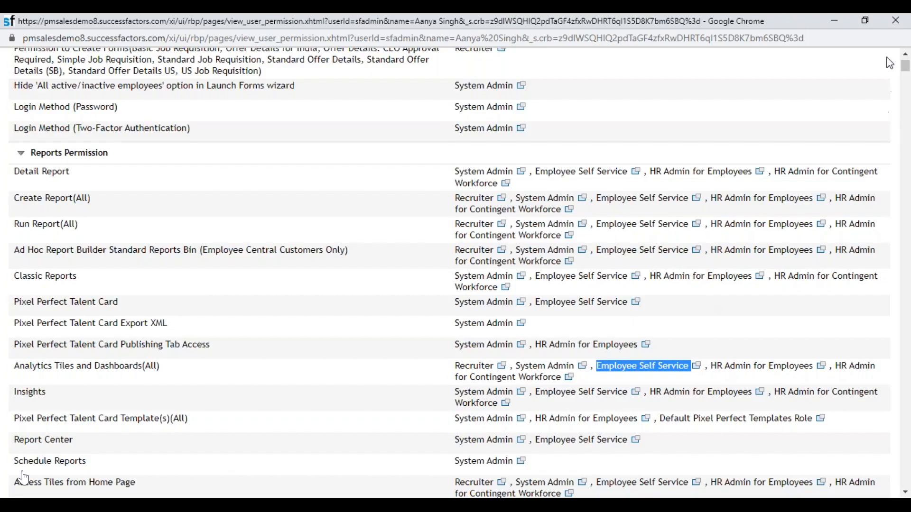
{"action": "left_click", "coordinate": [897, 20]}
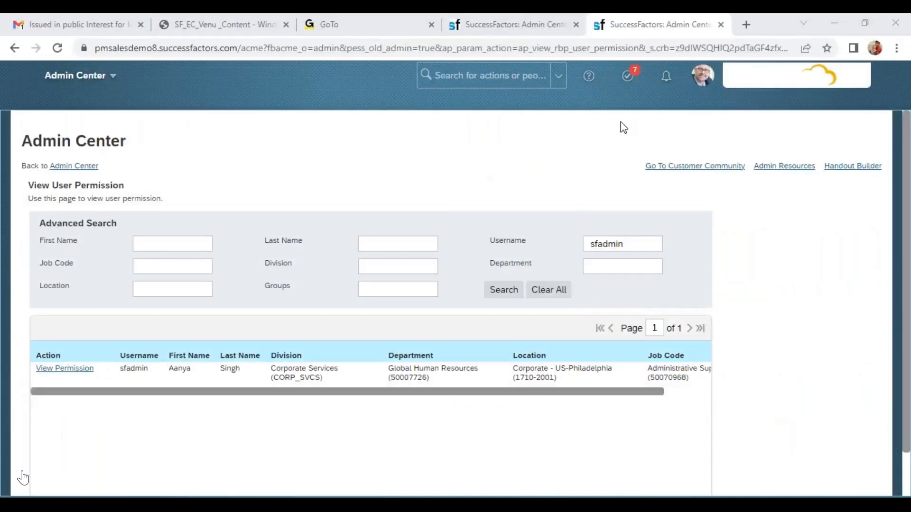
- Search the available actions for "user role sear" and open the User Role Search page
{"action": "mouse_move", "coordinate": [516, 38]}
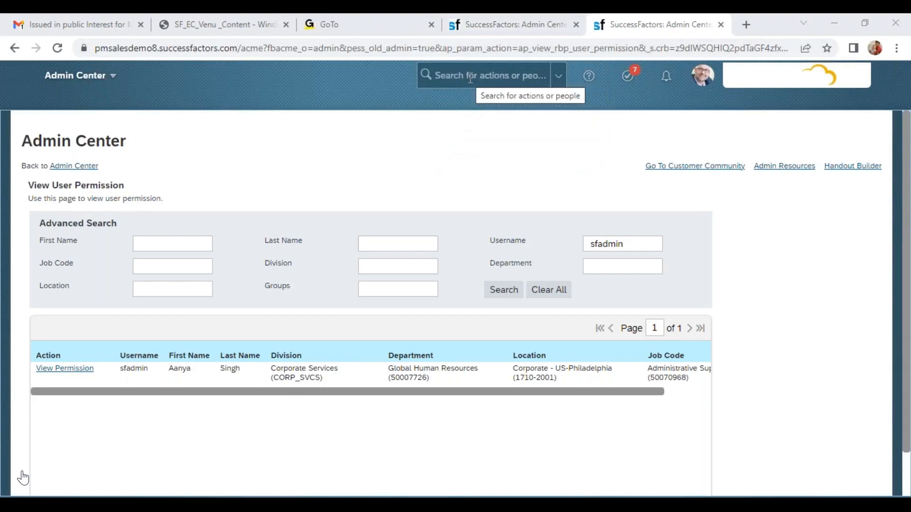
{"action": "left_click", "coordinate": [470, 77]}
{"action": "type", "text": "user role"}
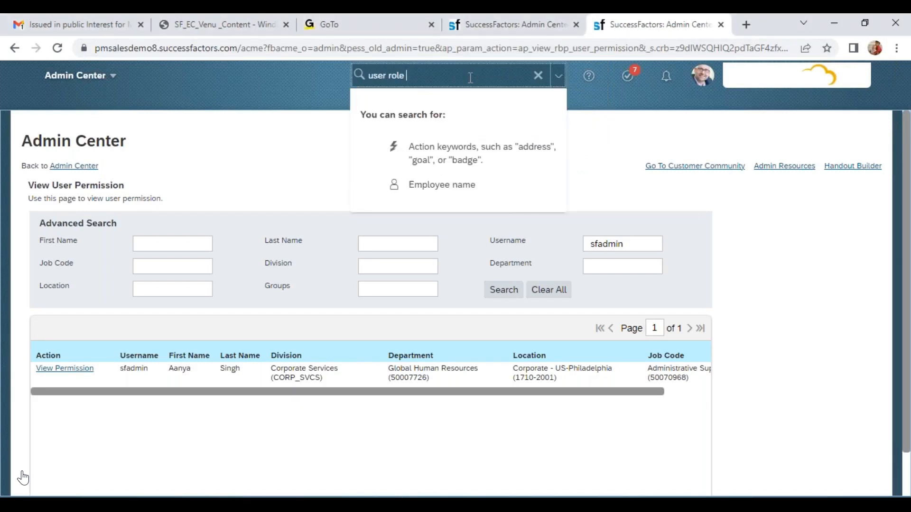
{"action": "type", "text": " sear"}
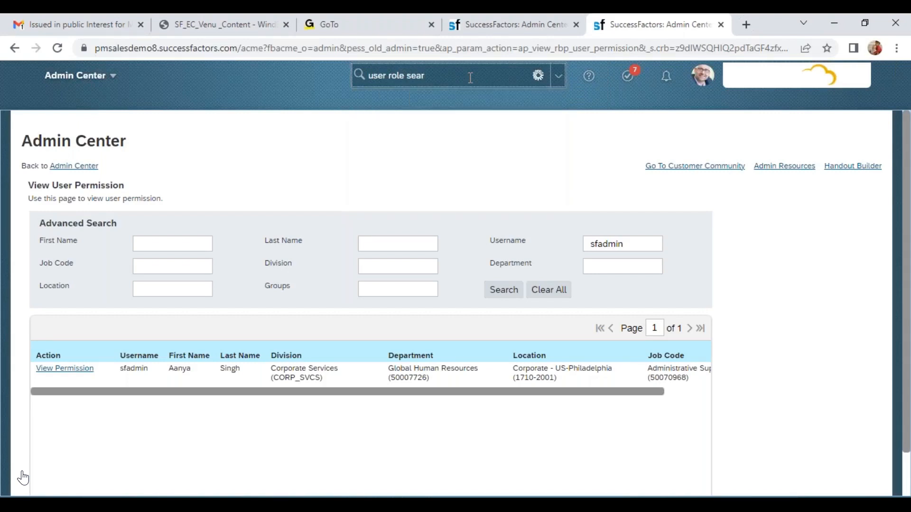
{"action": "left_click", "coordinate": [496, 106]}
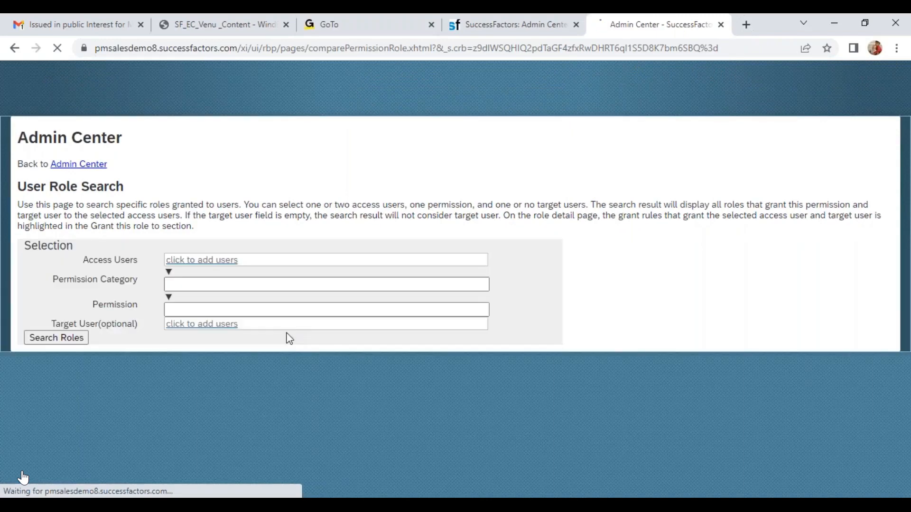
- Find the user sfadmin by username and add that user as the access user for the role search
{"action": "left_click", "coordinate": [225, 278]}
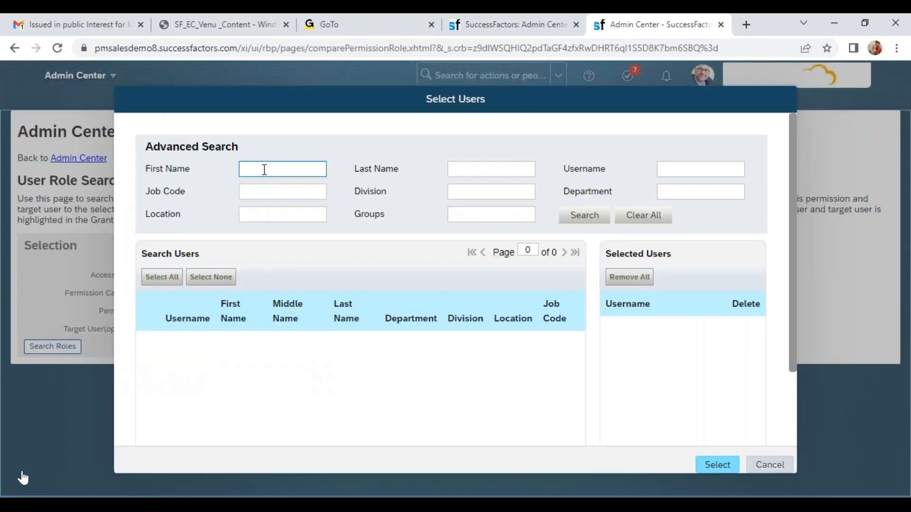
{"action": "left_click", "coordinate": [698, 169]}
{"action": "type", "text": "sfadmin"}
{"action": "key", "text": "Return"}
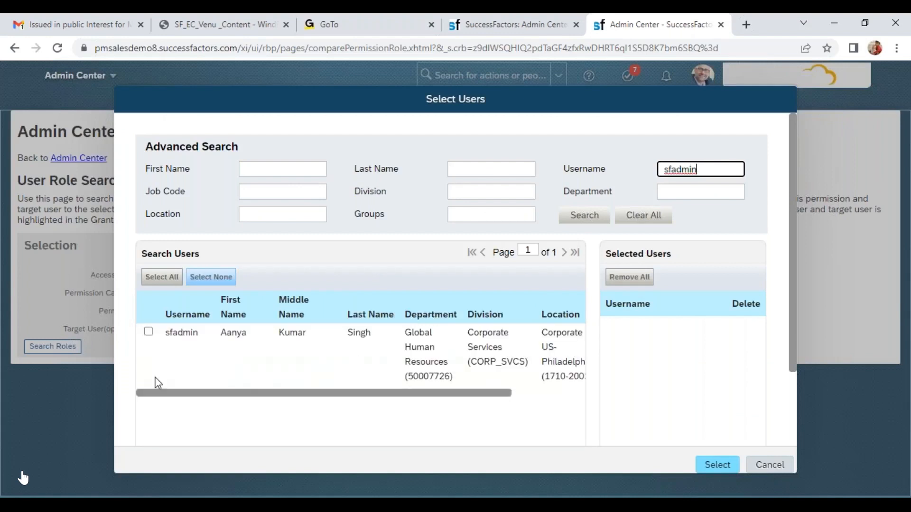
{"action": "left_click", "coordinate": [148, 333]}
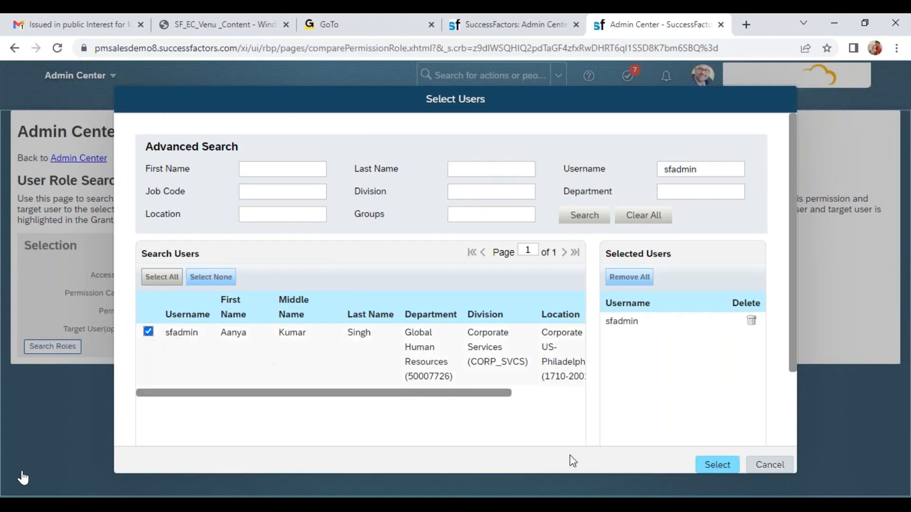
{"action": "left_click", "coordinate": [718, 468]}
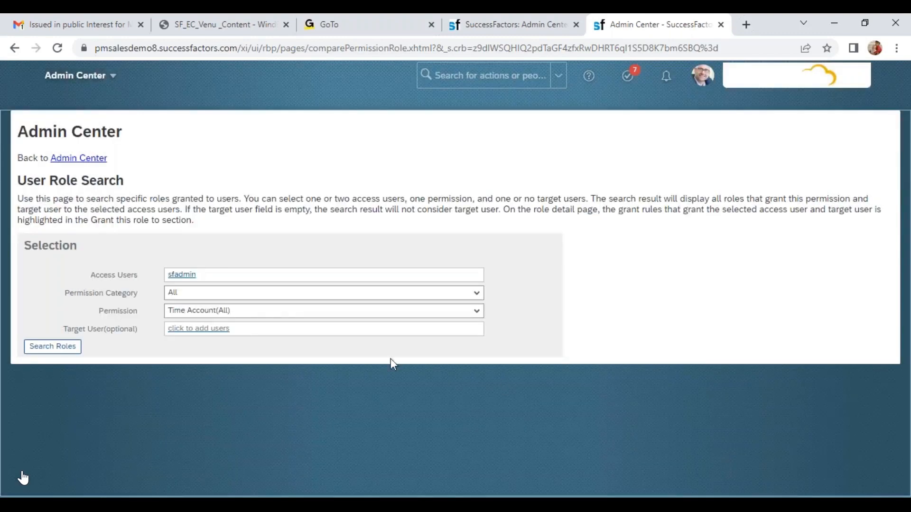
- Set the permission category to Employee Central Effective Dated Entities and search the roles granting sfadmin Personal Information Actions(View Current)
{"action": "left_click", "coordinate": [482, 300]}
{"action": "scroll", "coordinate": [374, 370], "scroll_direction": "down", "scroll_amount": 3}
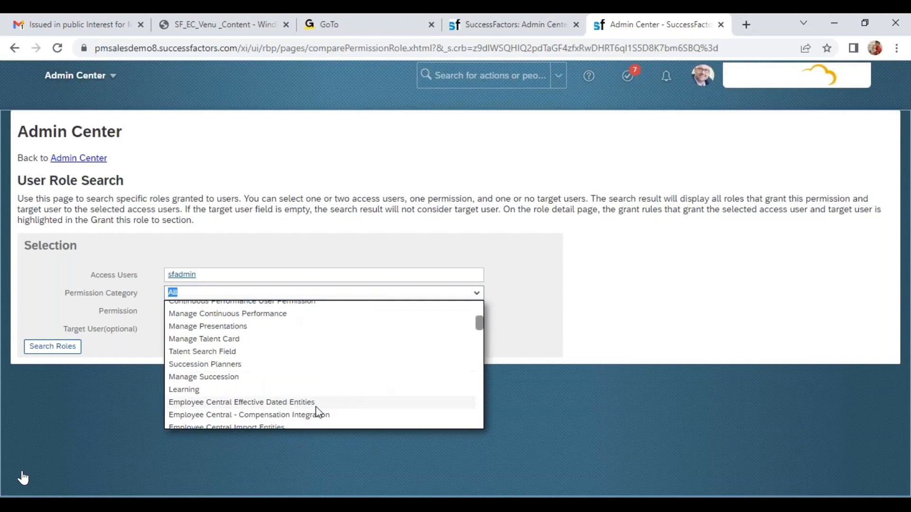
{"action": "left_click", "coordinate": [296, 405]}
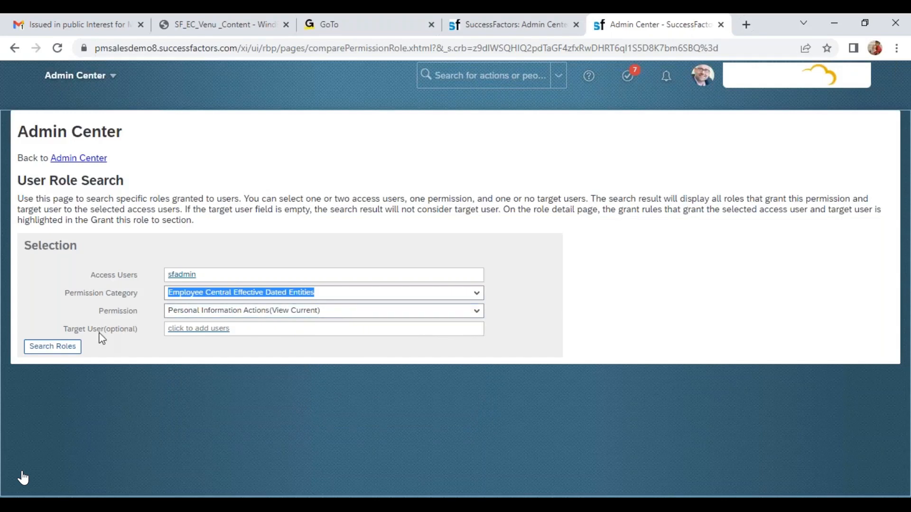
{"action": "left_click", "coordinate": [55, 348]}
{"action": "scroll", "coordinate": [285, 389], "scroll_direction": "down", "scroll_amount": 3}
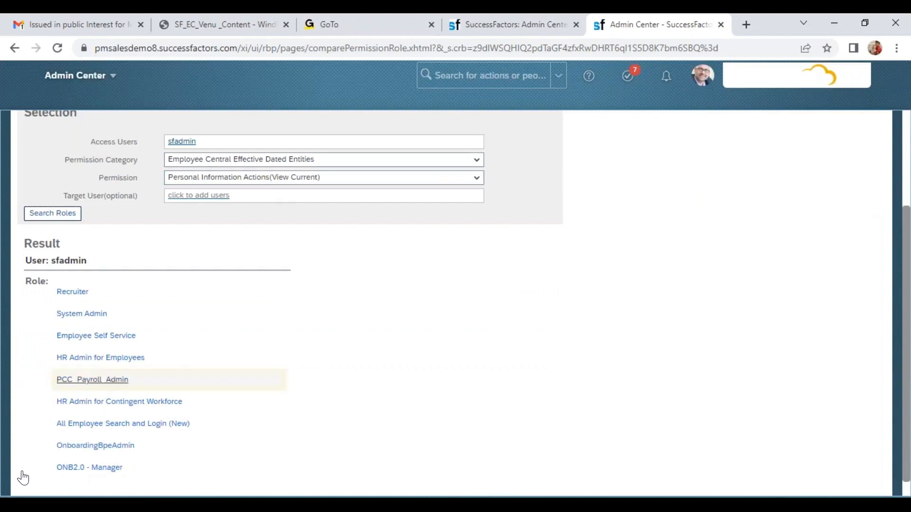
{"action": "scroll", "coordinate": [118, 389], "scroll_direction": "down", "scroll_amount": 1}
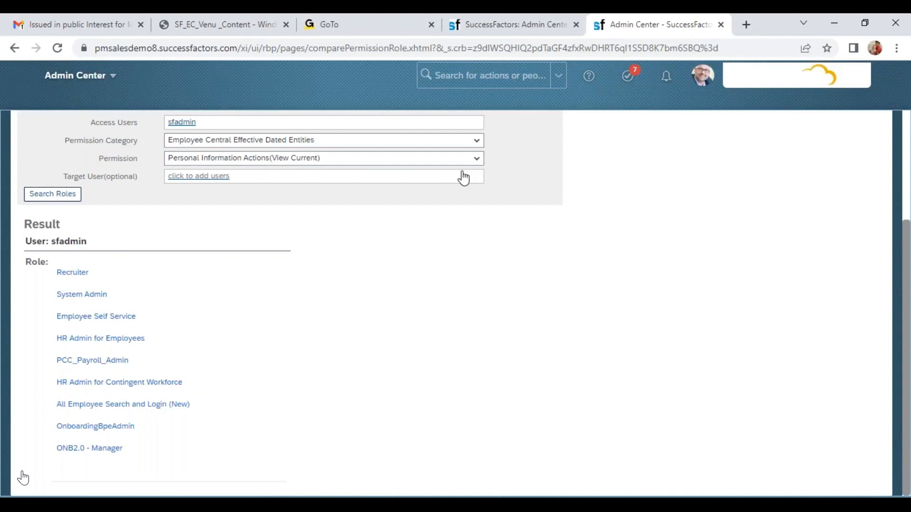
- Search the roles granting sfadmin the Compensation(View) permission in the Employee Views category
{"action": "scroll", "coordinate": [370, 205], "scroll_direction": "up", "scroll_amount": 3}
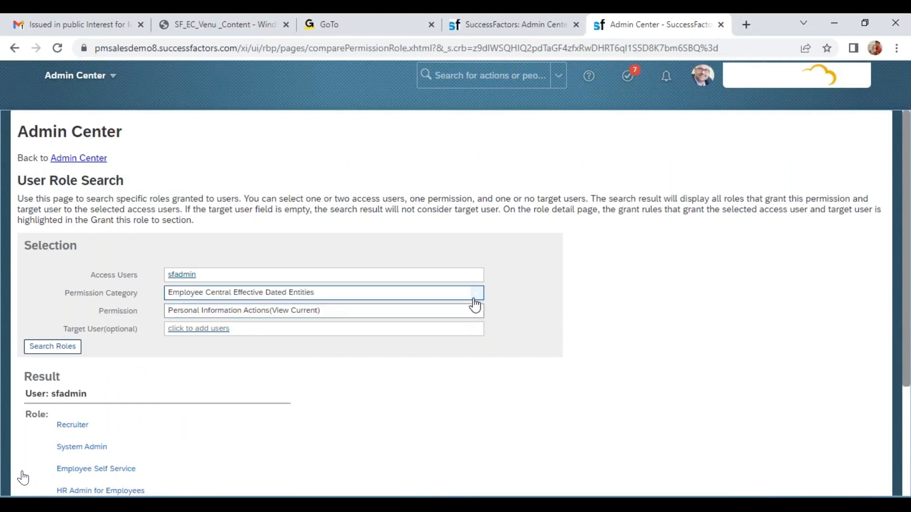
{"action": "left_click", "coordinate": [477, 293]}
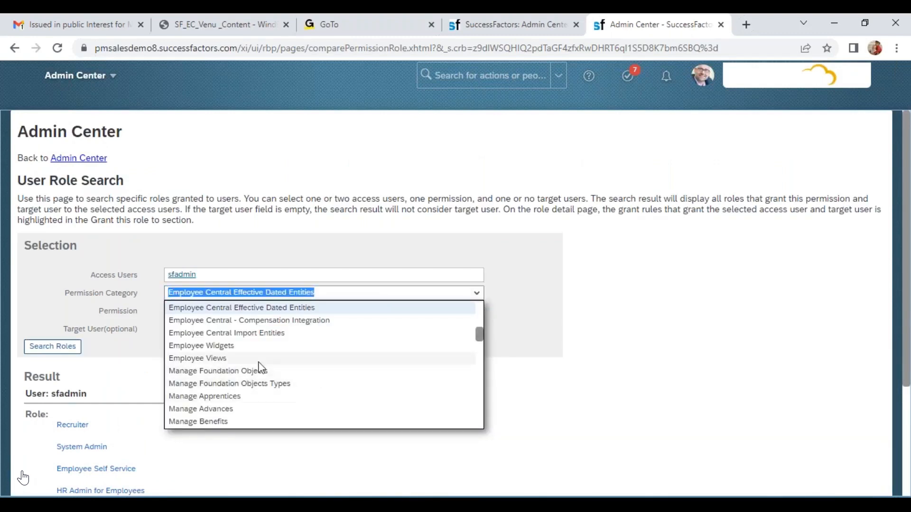
{"action": "left_click", "coordinate": [232, 358]}
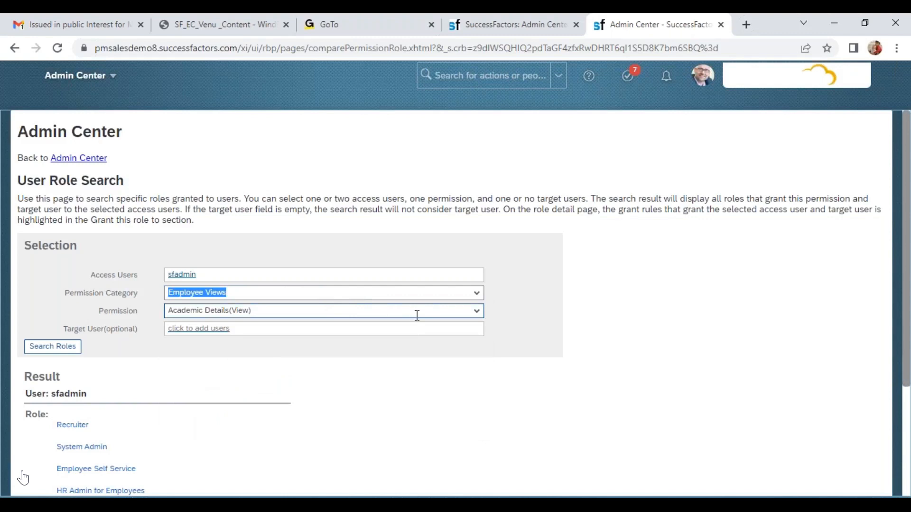
{"action": "left_click", "coordinate": [476, 311]}
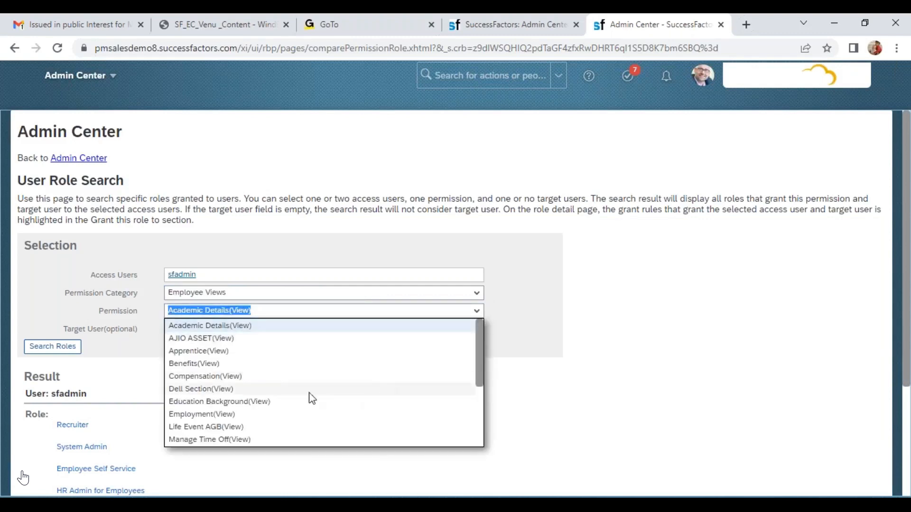
{"action": "left_click", "coordinate": [245, 378]}
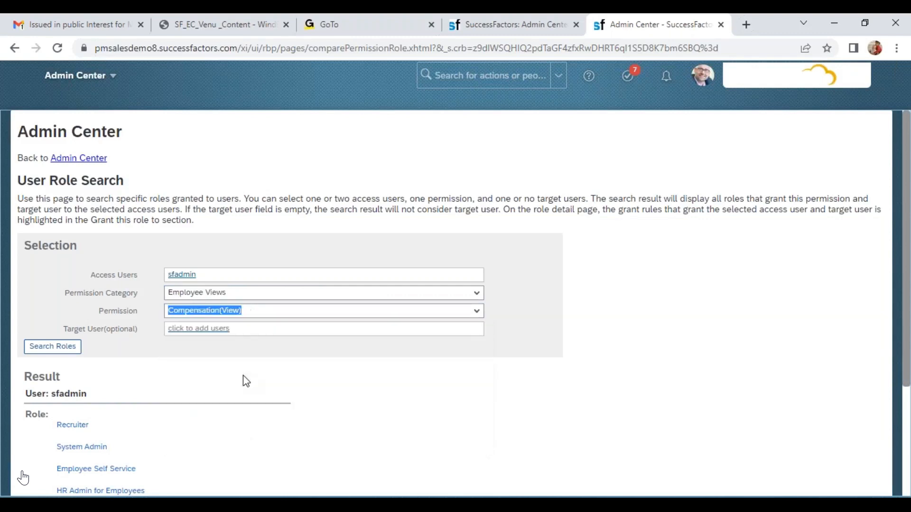
{"action": "left_click", "coordinate": [71, 347]}
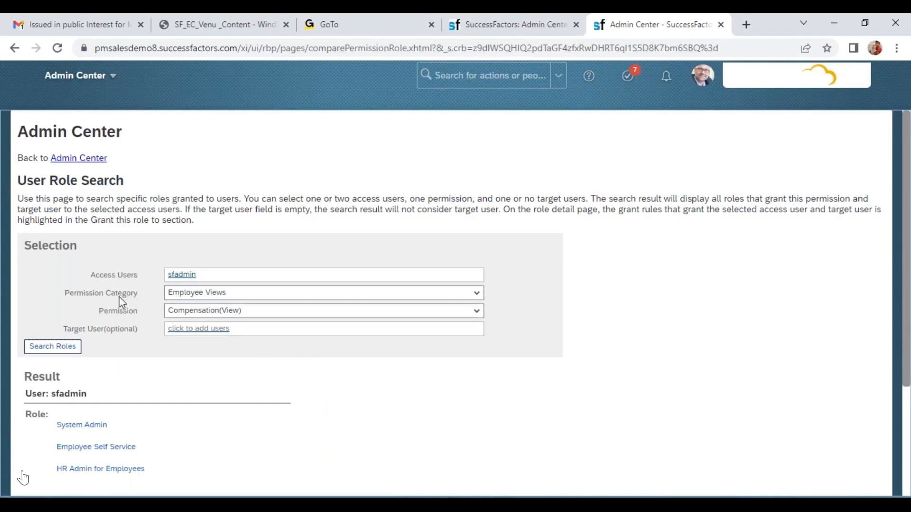
- Examine the permission categories available for the role search, leaving Employee Views selected
{"action": "left_click_drag", "start_coordinate": [67, 294], "coordinate": [167, 293]}
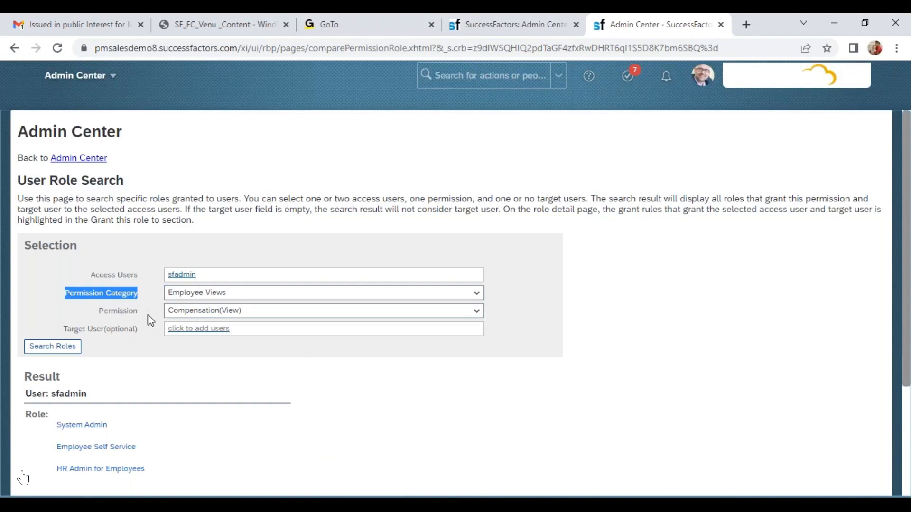
{"action": "left_click_drag", "start_coordinate": [99, 311], "coordinate": [138, 310]}
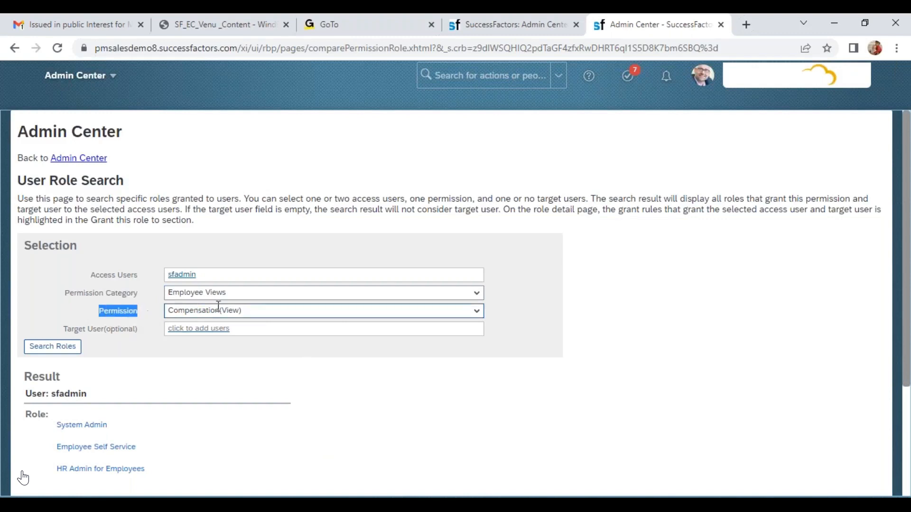
{"action": "left_click", "coordinate": [471, 292]}
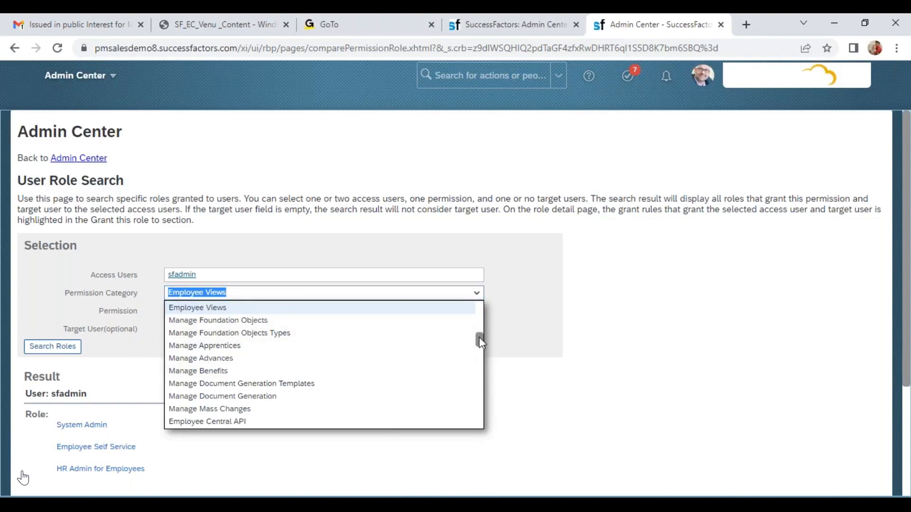
{"action": "left_click_drag", "start_coordinate": [481, 341], "coordinate": [487, 318]}
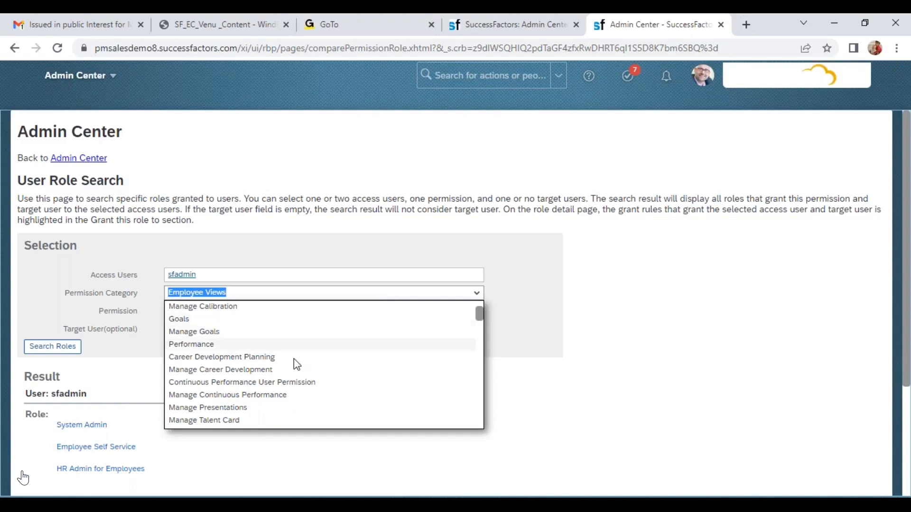
{"action": "scroll", "coordinate": [217, 408], "scroll_direction": "down", "scroll_amount": 5}
{"action": "scroll", "coordinate": [219, 402], "scroll_direction": "up", "scroll_amount": 5}
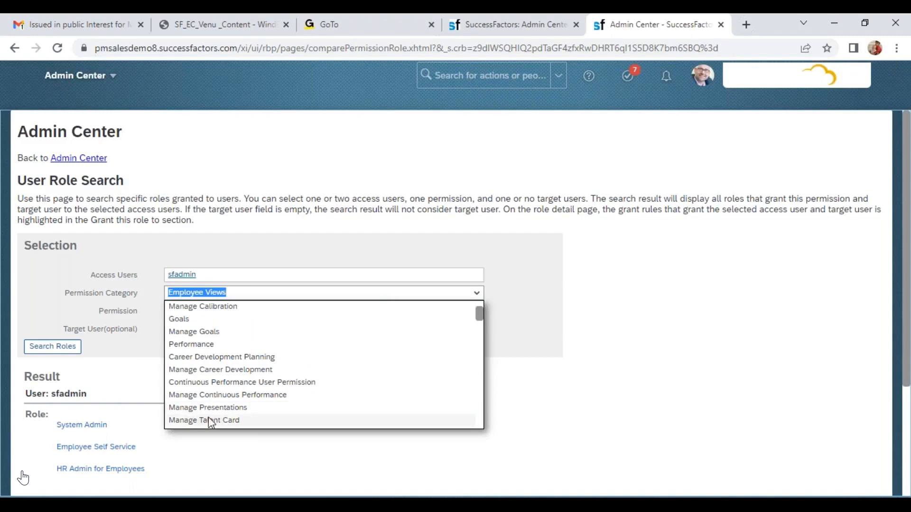
{"action": "scroll", "coordinate": [270, 378], "scroll_direction": "down", "scroll_amount": 3}
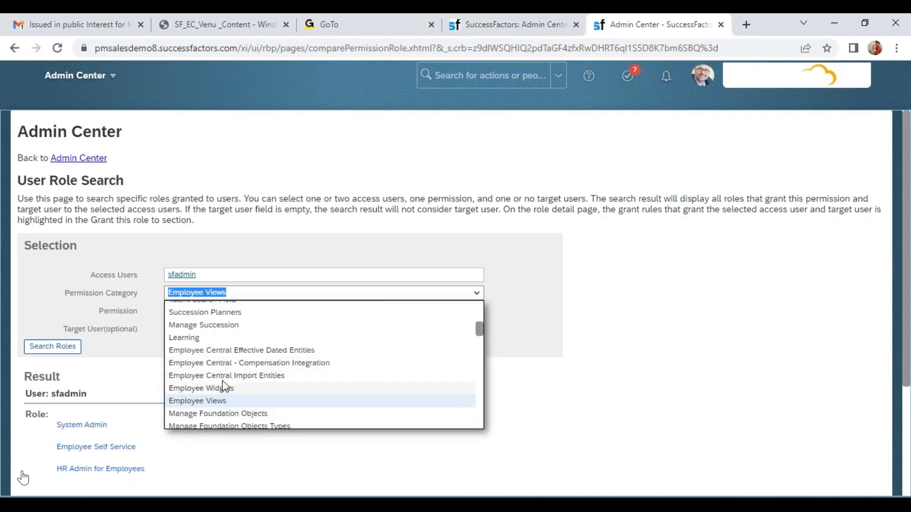
{"action": "scroll", "coordinate": [228, 382], "scroll_direction": "down", "scroll_amount": 3}
{"action": "scroll", "coordinate": [262, 381], "scroll_direction": "up", "scroll_amount": 3}
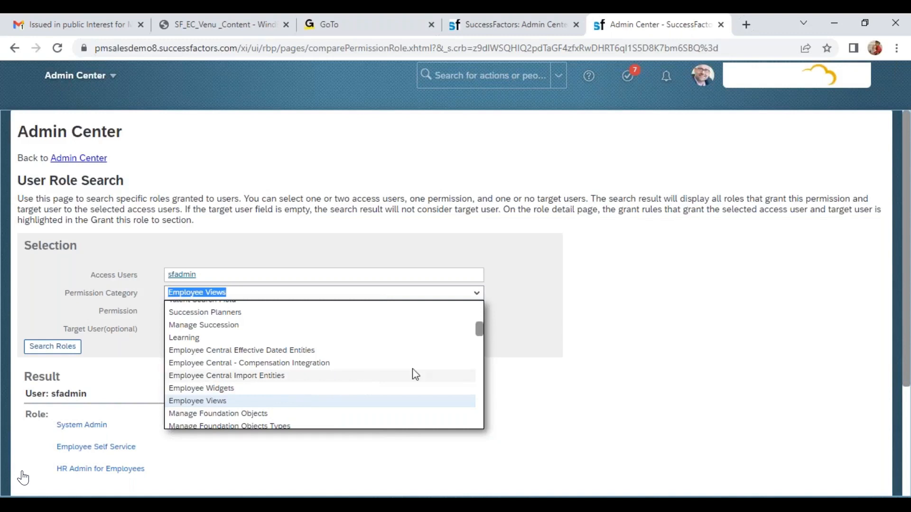
{"action": "left_click_drag", "start_coordinate": [482, 328], "coordinate": [483, 304]}
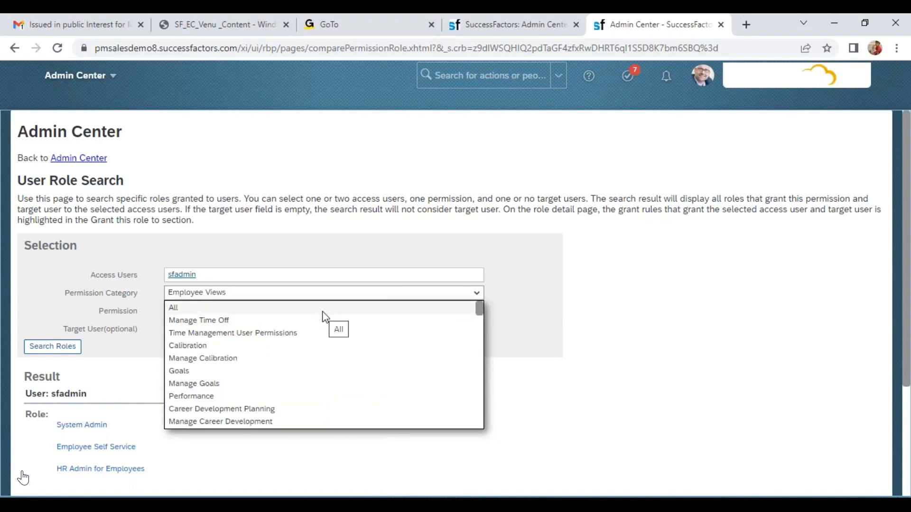
{"action": "left_click", "coordinate": [534, 337]}
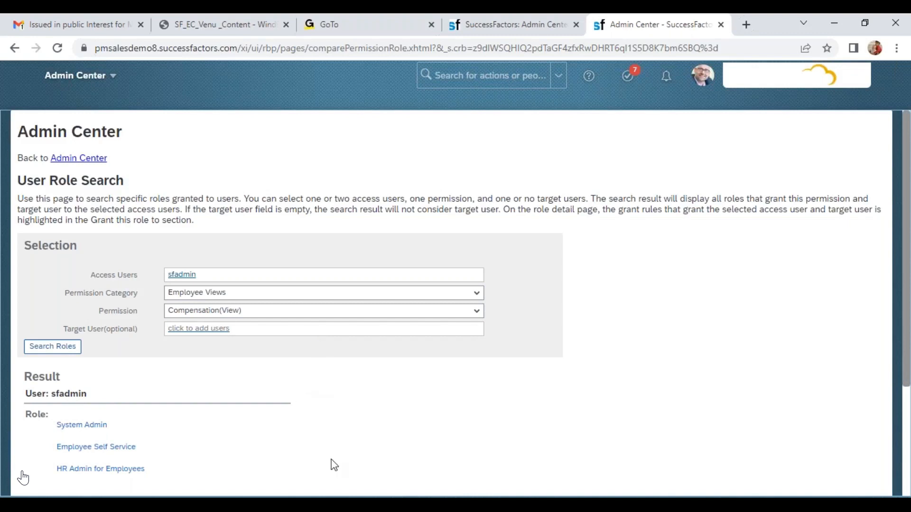
- Switch to the Venu_Training_01_0711 workbook in Excel and enter Super Admin in cell C178 of the October Evening sheet
{"action": "left_click", "coordinate": [332, 504]}
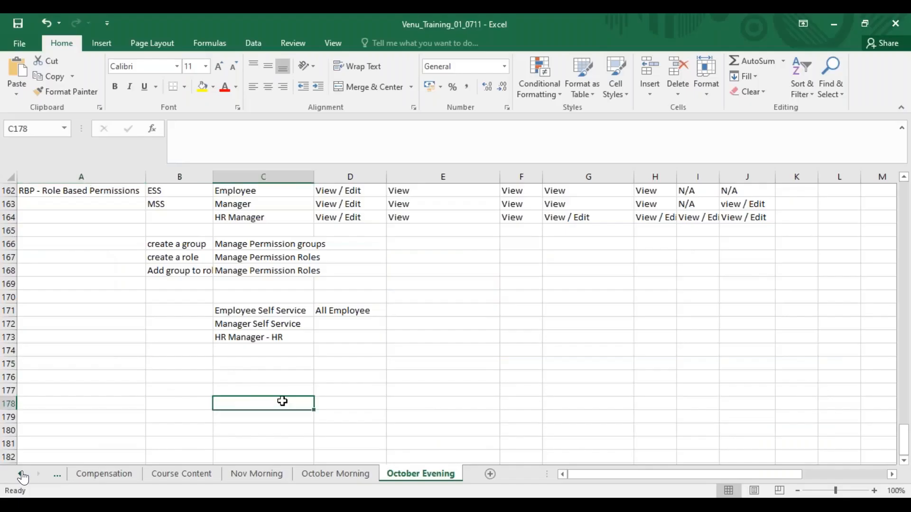
{"action": "type", "text": "Super Admin"}
{"action": "key", "text": "Tab"}
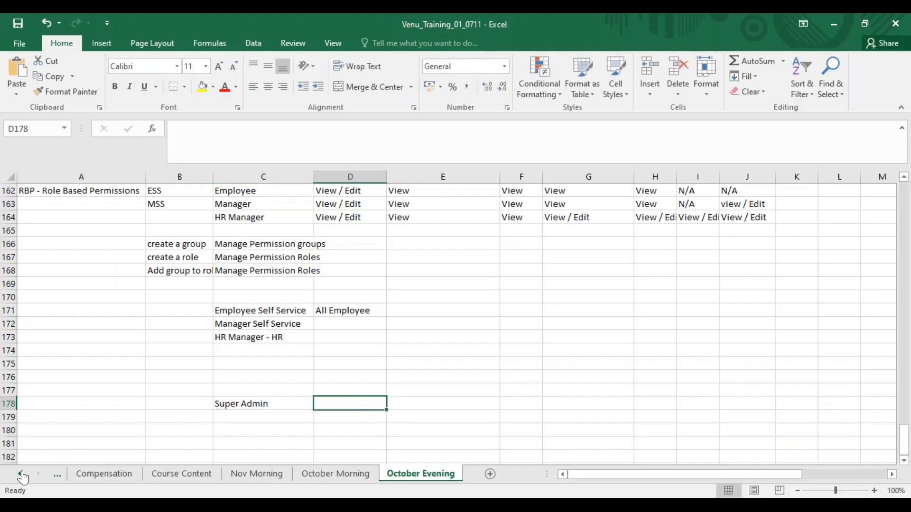
{"action": "type", "text": "4"}
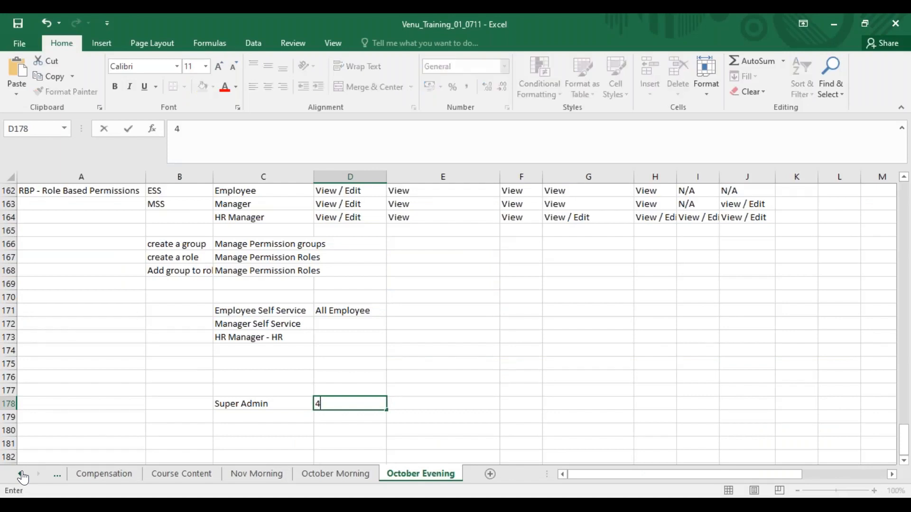
{"action": "type", "text": "-5"}
{"action": "left_click", "coordinate": [329, 401]}
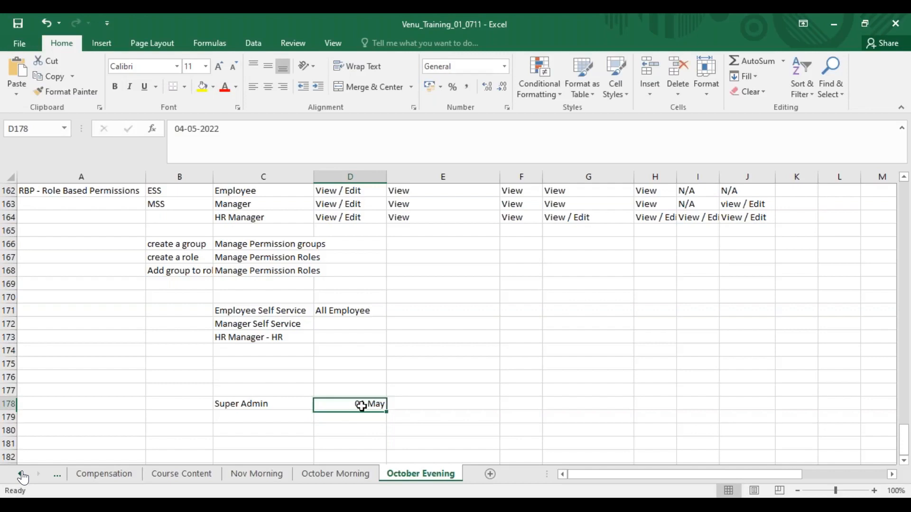
- List the roles ESS, System Admin and HR Admin in cells D178 to D180, beside Super Admin
{"action": "type", "text": "ESS"}
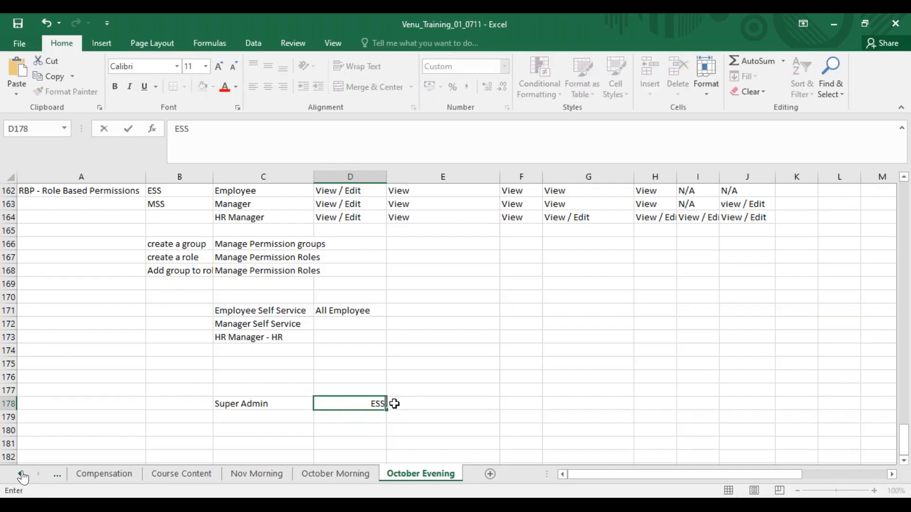
{"action": "key", "text": "Return"}
{"action": "type", "text": "System "}
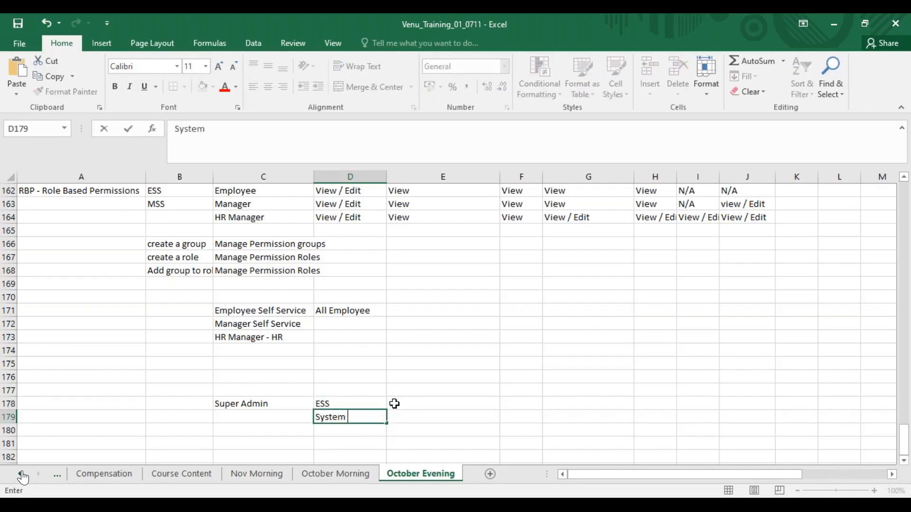
{"action": "type", "text": "Admin"}
{"action": "key", "text": "Return"}
{"action": "type", "text": "HR A"}
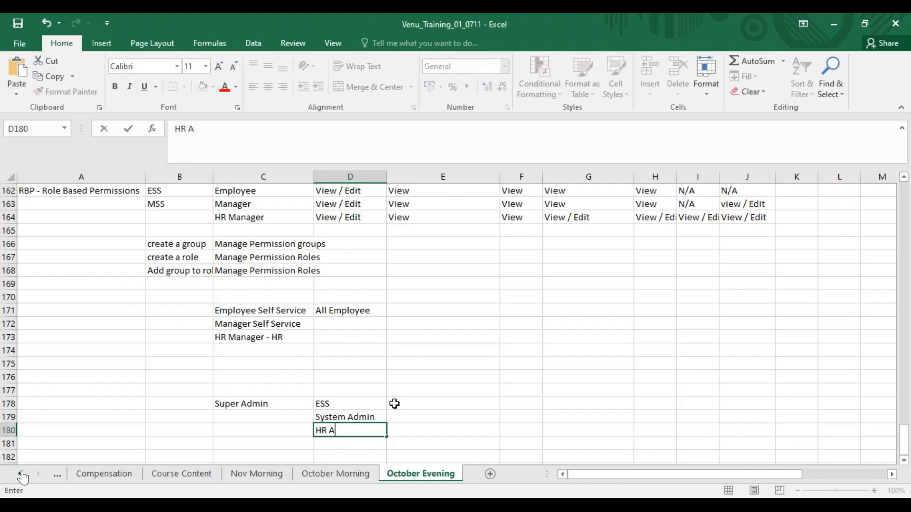
{"action": "type", "text": "dmin"}
{"action": "left_click", "coordinate": [372, 404]}
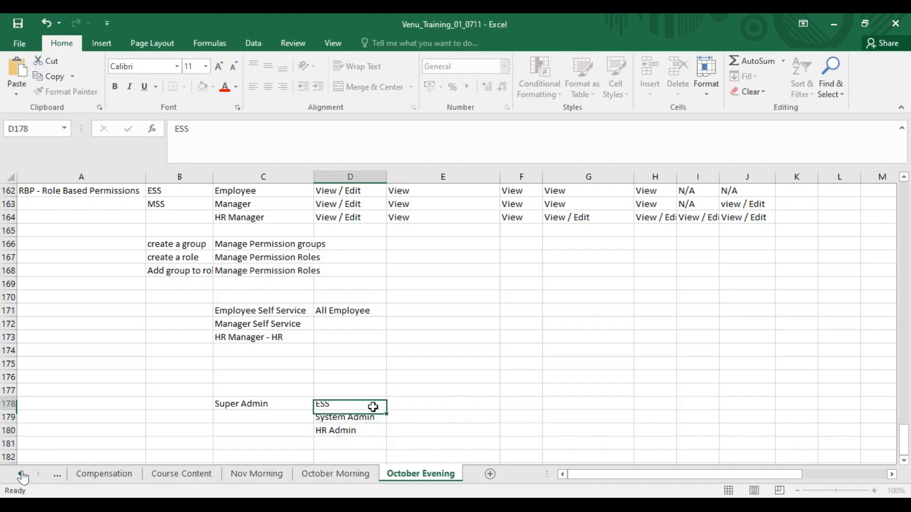
- Enter 100 for ESS, 200 for System Admin and 50 for HR Admin in cells E178 to E180
{"action": "left_click", "coordinate": [427, 405]}
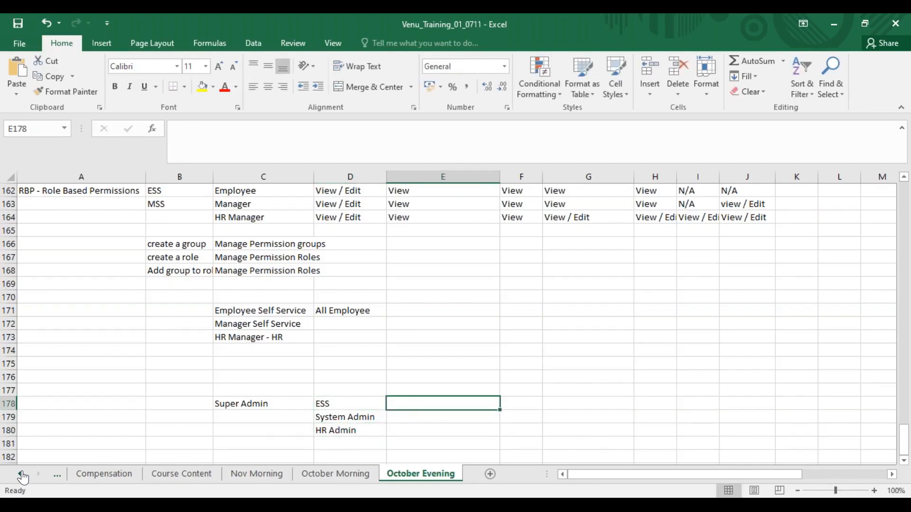
{"action": "type", "text": "100"}
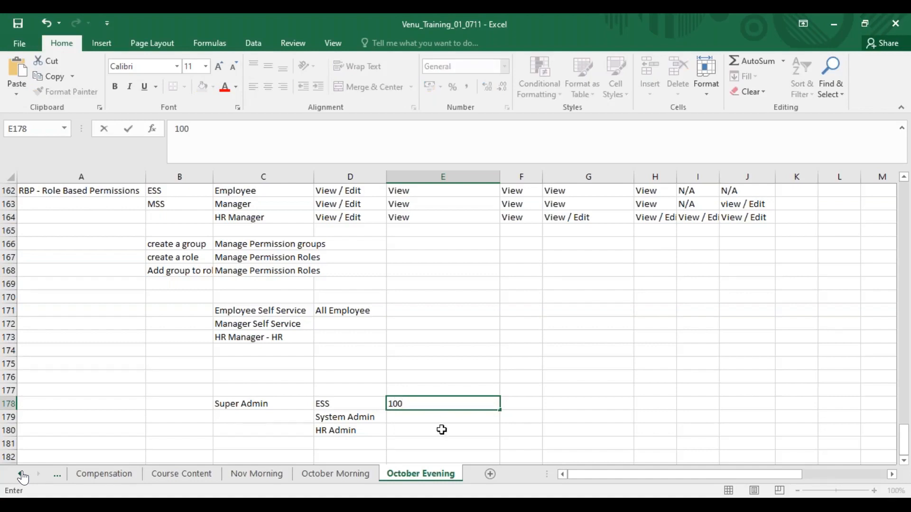
{"action": "key", "text": "Return"}
{"action": "type", "text": "200"}
{"action": "key", "text": "Return"}
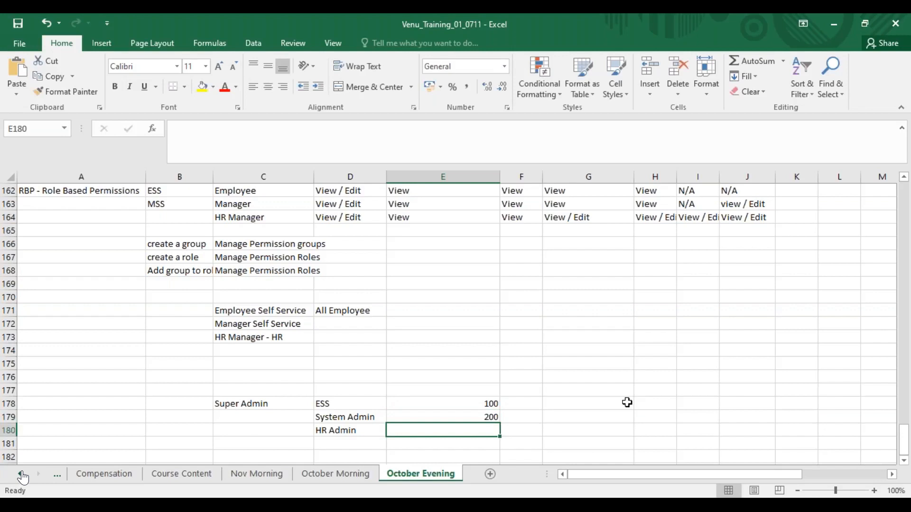
{"action": "type", "text": "50"}
{"action": "left_click", "coordinate": [604, 416]}
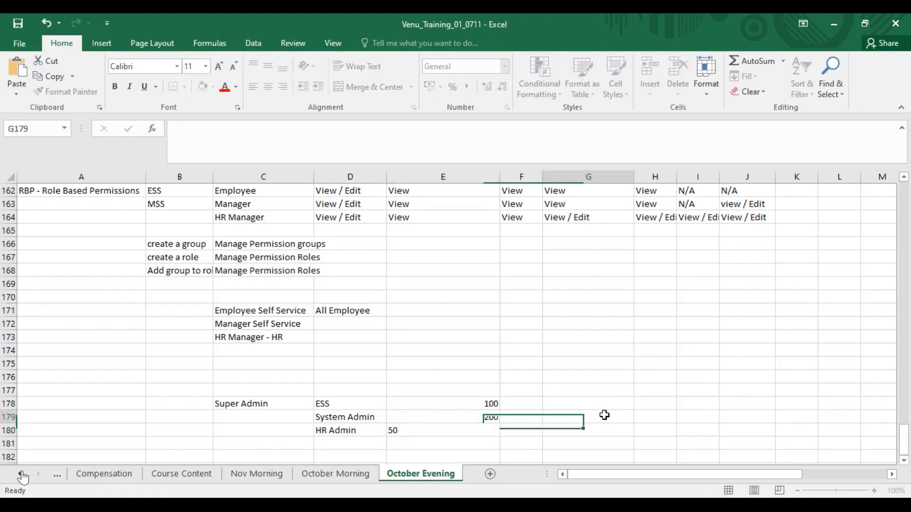
{"action": "left_click", "coordinate": [460, 403]}
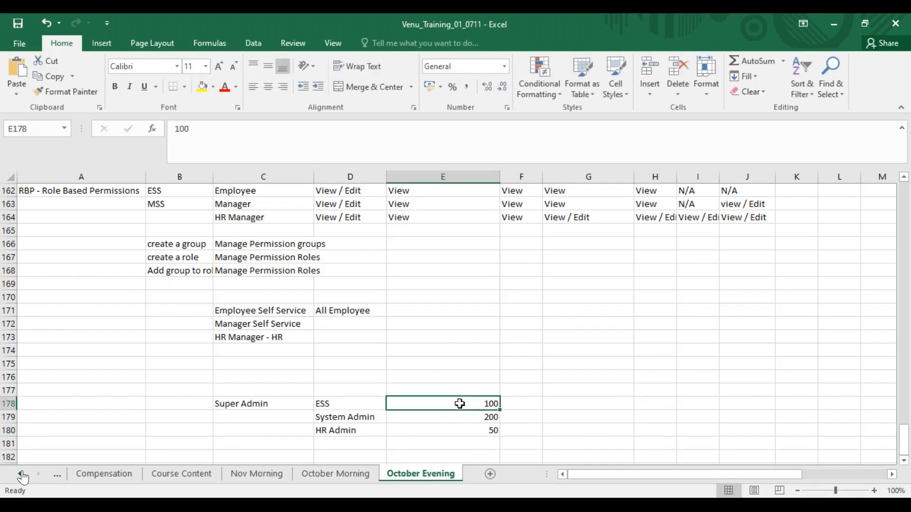
{"action": "left_click", "coordinate": [473, 417]}
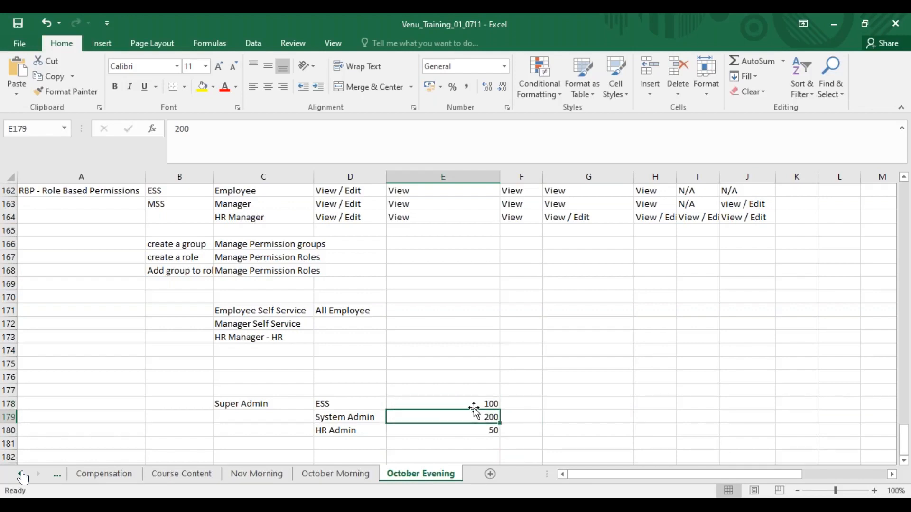
{"action": "left_click", "coordinate": [481, 404]}
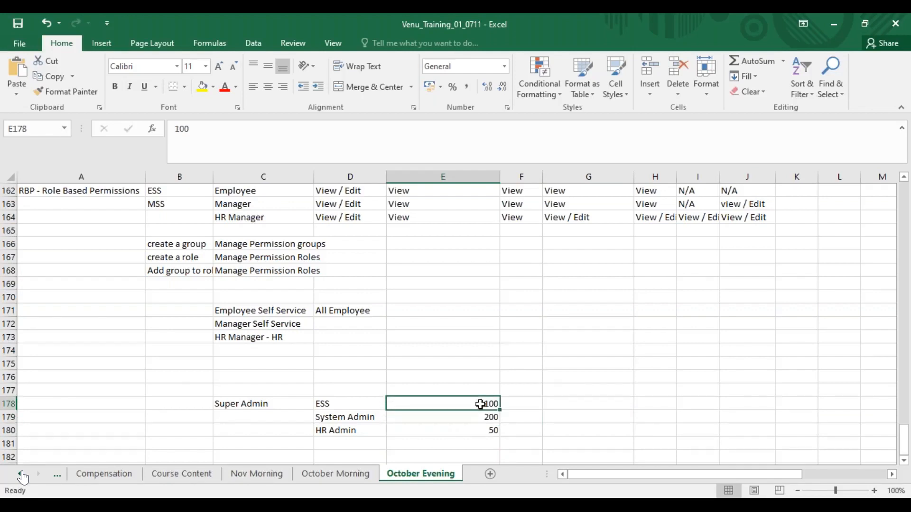
{"action": "left_click", "coordinate": [478, 417]}
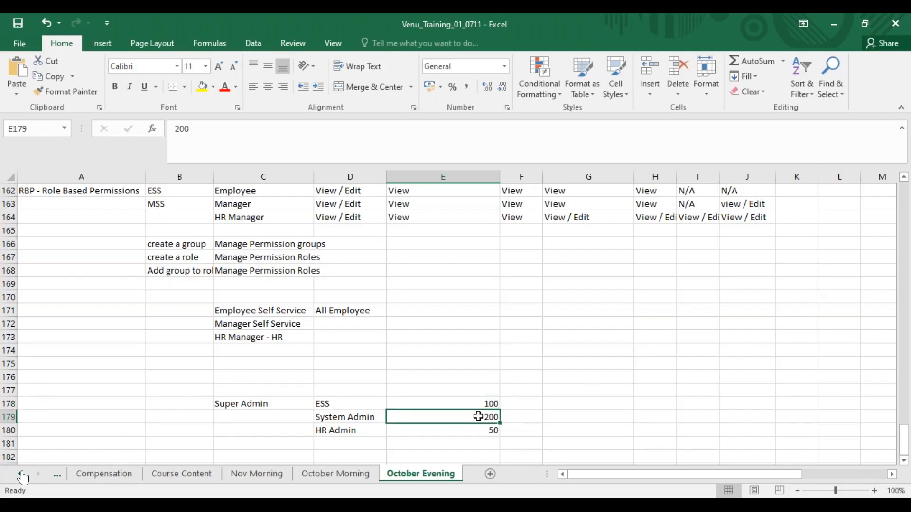
- Switch from the Excel workbook to the SuccessFactors User Role Search page to view the roles listed for sfadmin
{"action": "left_click", "coordinate": [479, 431]}
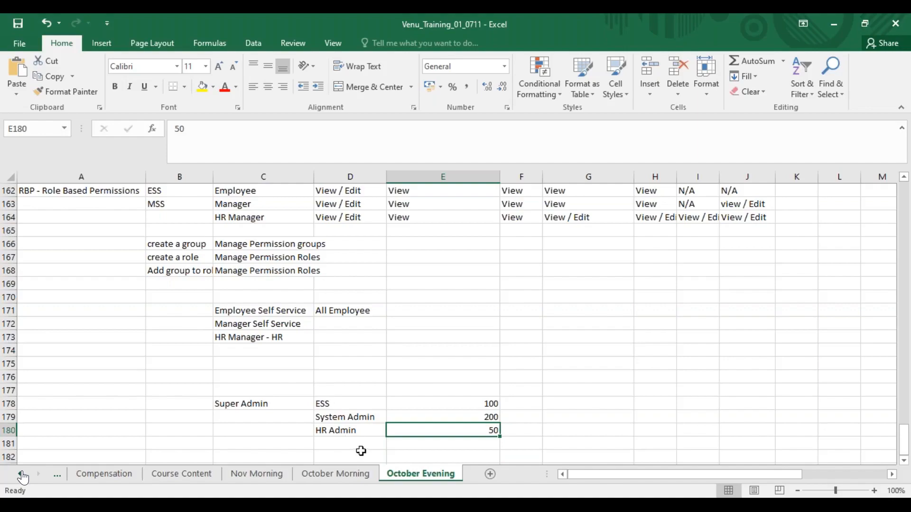
{"action": "key", "text": "alt+Tab"}
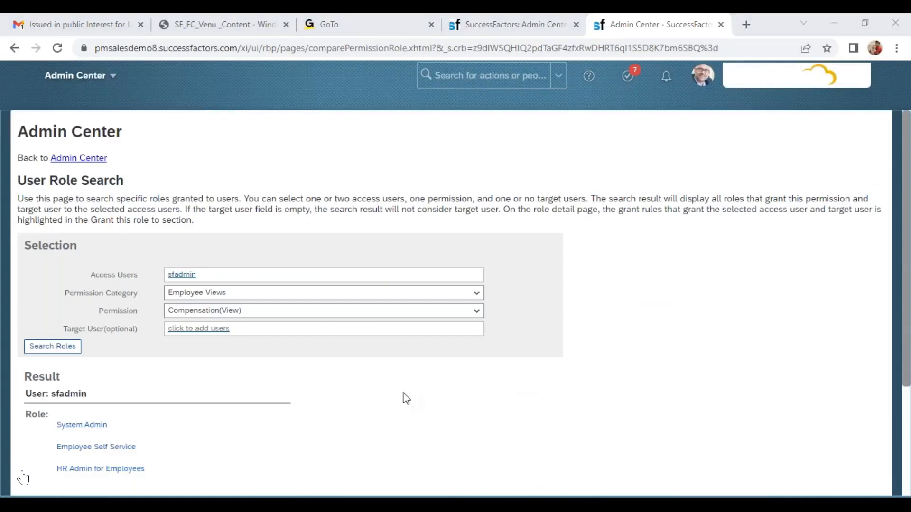
{"action": "key", "text": "alt+Tab"}
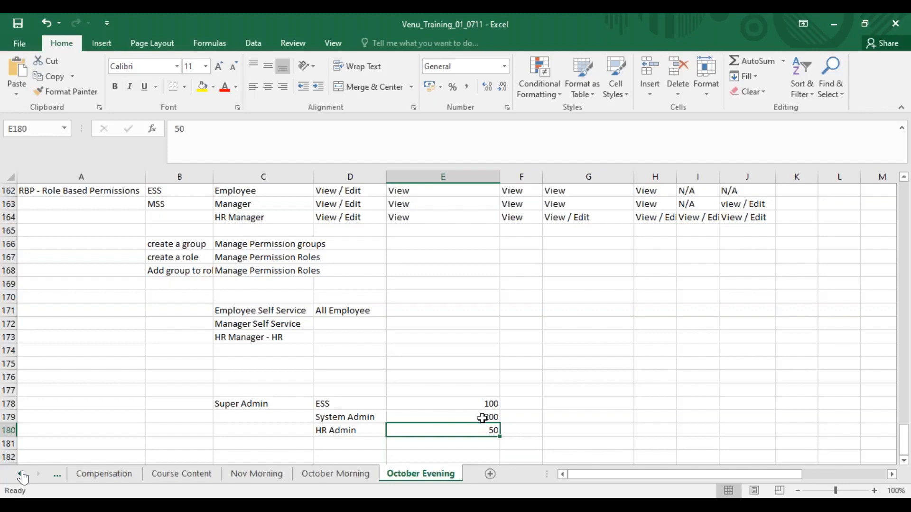
{"action": "left_click", "coordinate": [279, 431]}
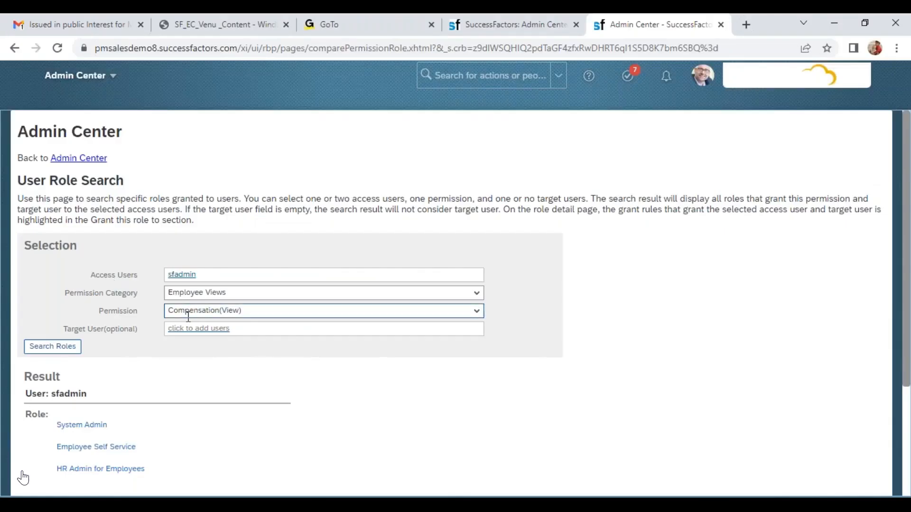
- Try changing the permission category of the sfadmin role search to All and choosing another permission
{"action": "left_click", "coordinate": [479, 294]}
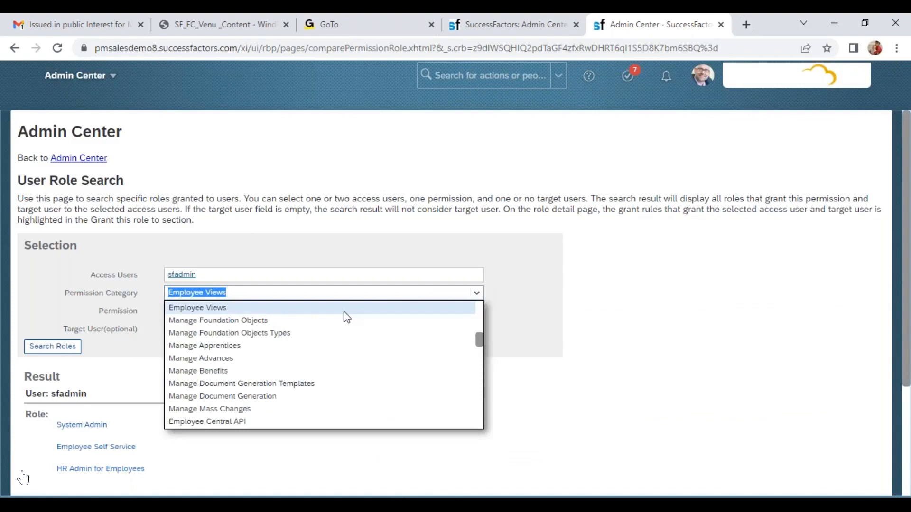
{"action": "scroll", "coordinate": [330, 375], "scroll_direction": "up", "scroll_amount": 5}
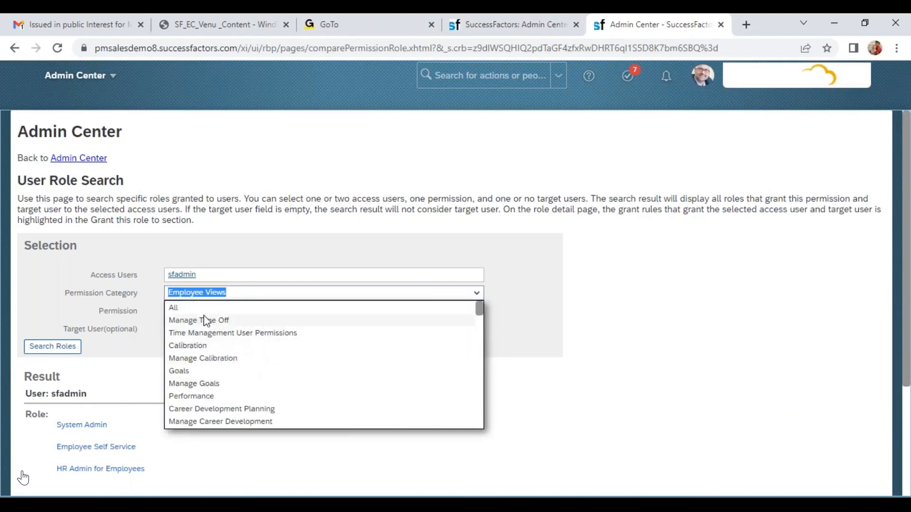
{"action": "left_click", "coordinate": [182, 309]}
{"action": "left_click", "coordinate": [472, 314]}
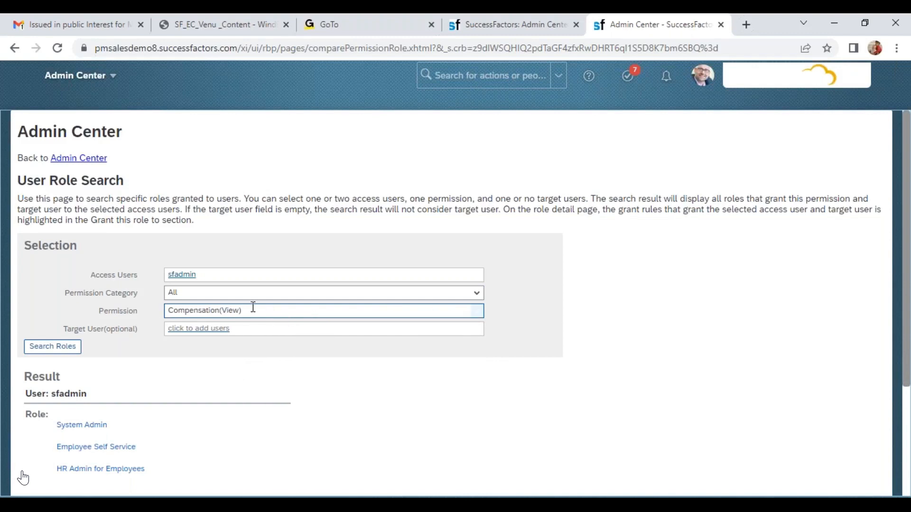
- Reload the User Role Search page and add sfadmin as the access user through a username search
{"action": "left_click", "coordinate": [57, 48]}
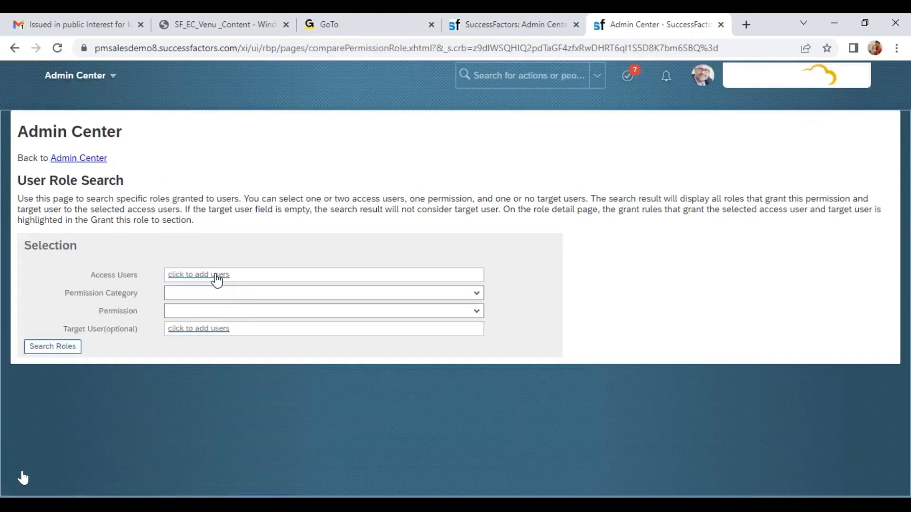
{"action": "left_click", "coordinate": [217, 275]}
{"action": "left_click", "coordinate": [693, 175]}
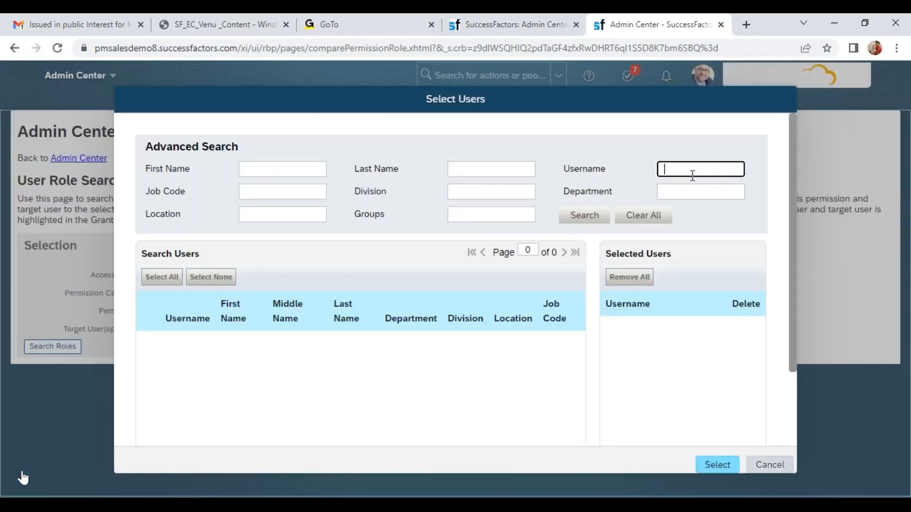
{"action": "type", "text": "sfadmin"}
{"action": "key", "text": "Return"}
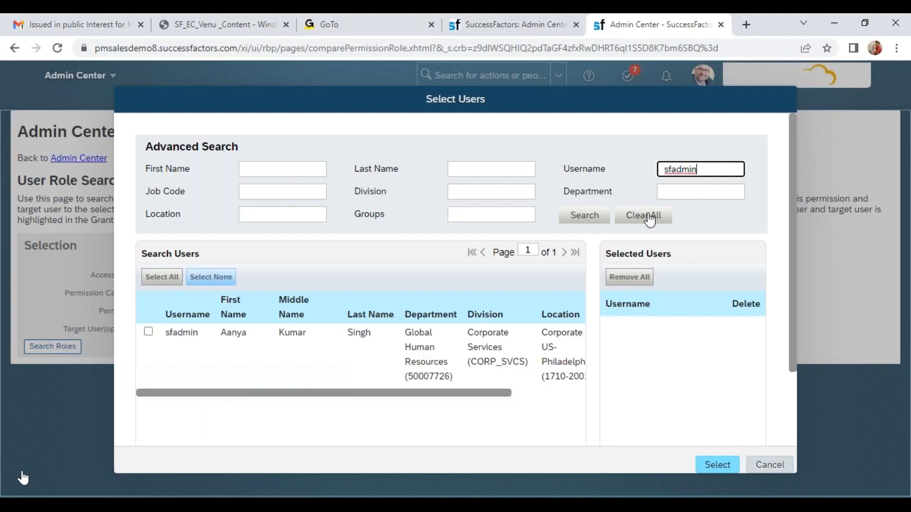
{"action": "left_click", "coordinate": [148, 332]}
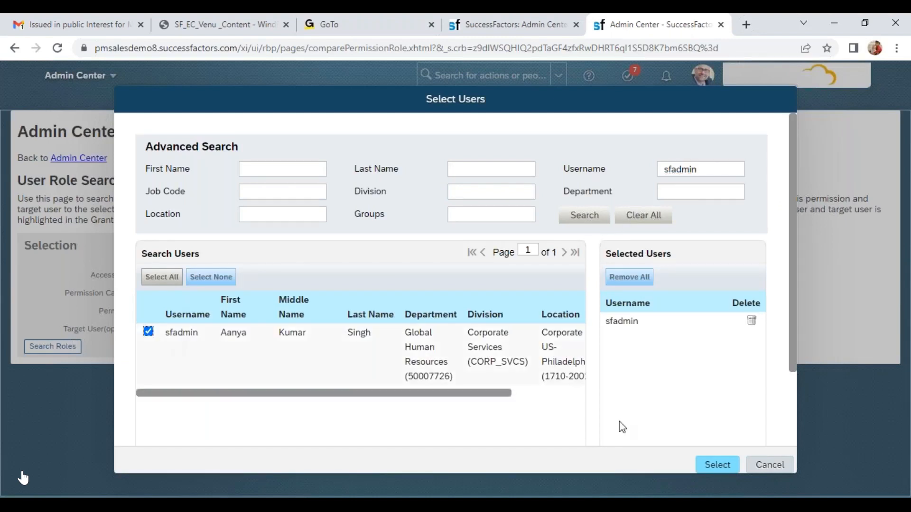
{"action": "left_click", "coordinate": [726, 470]}
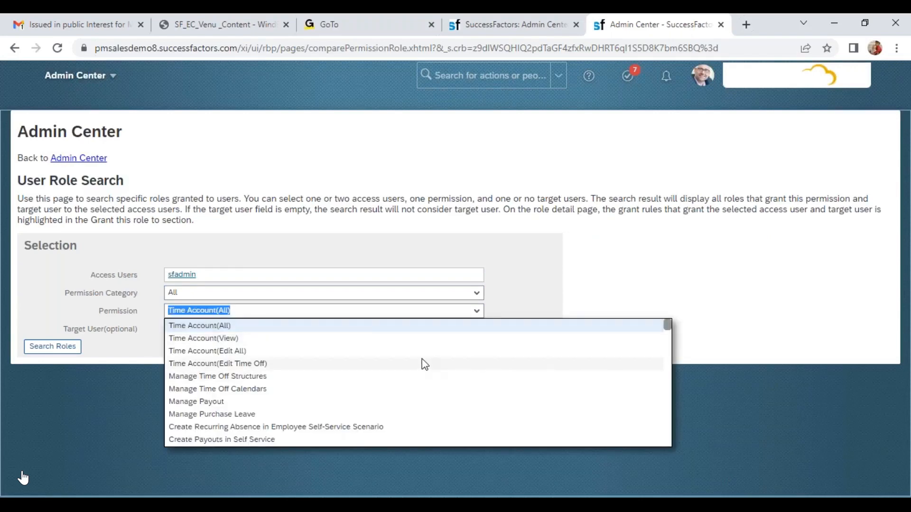
- Examine the permissions offered under the All category, leaving Time Account(All) selected
{"action": "scroll", "coordinate": [422, 362], "scroll_direction": "down", "scroll_amount": 10}
{"action": "left_click_drag", "start_coordinate": [669, 328], "coordinate": [673, 285]}
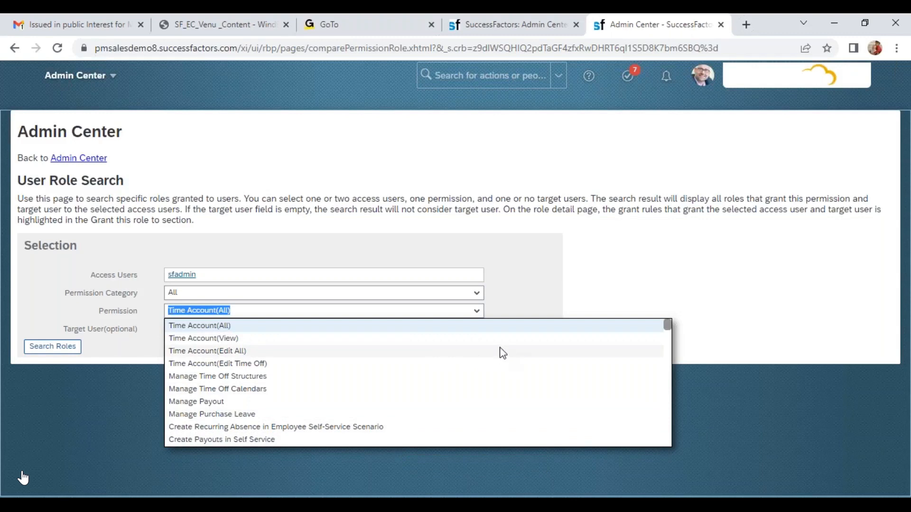
{"action": "left_click", "coordinate": [582, 267]}
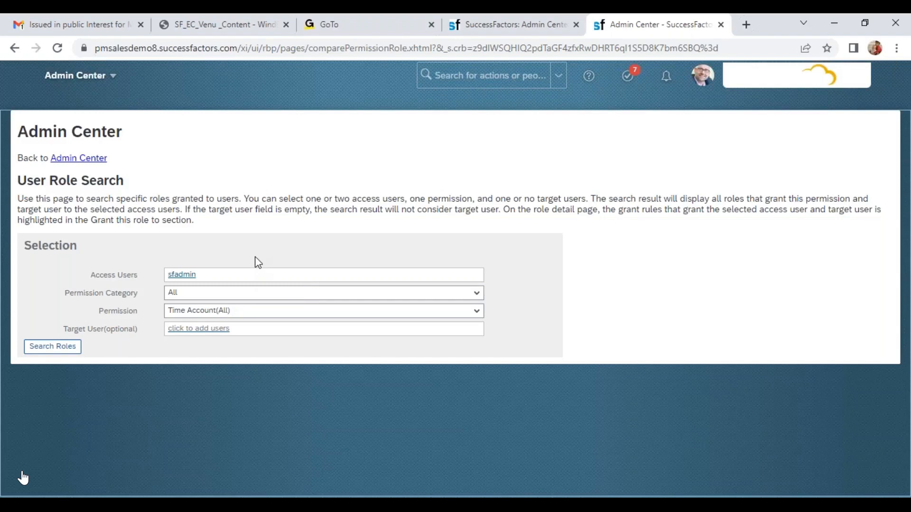
- Switch to the Excel workbook and list Banaglore, Hyderabad, Chennai and Mumbai in cells E180 to E183
{"action": "key", "text": "alt+Tab"}
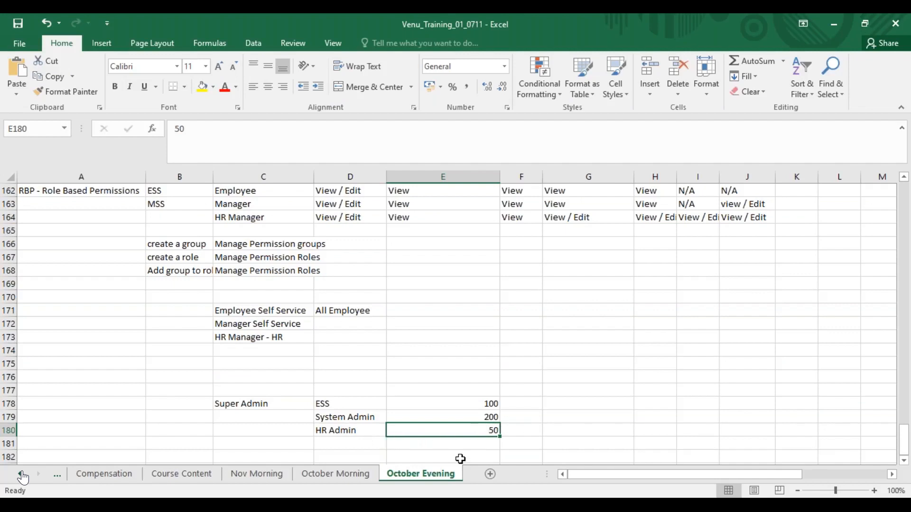
{"action": "type", "text": "Banaglore"}
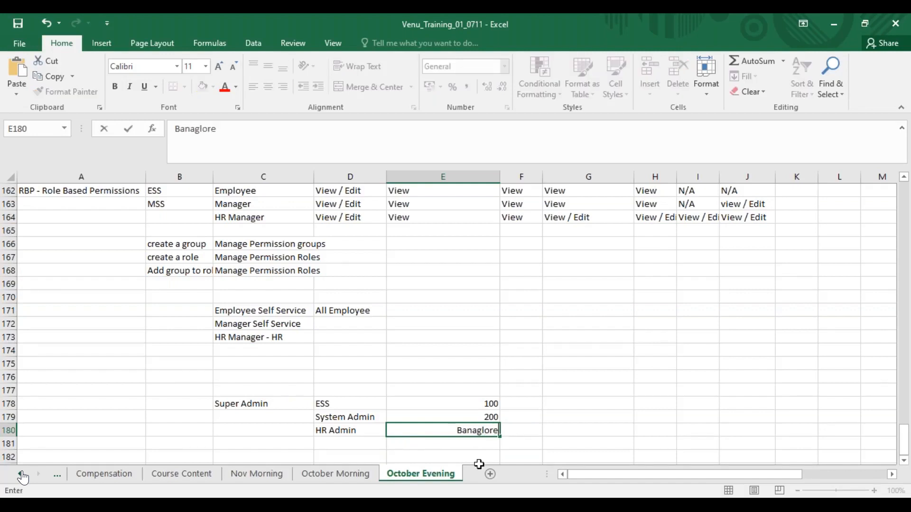
{"action": "key", "text": "Return"}
{"action": "type", "text": "H"}
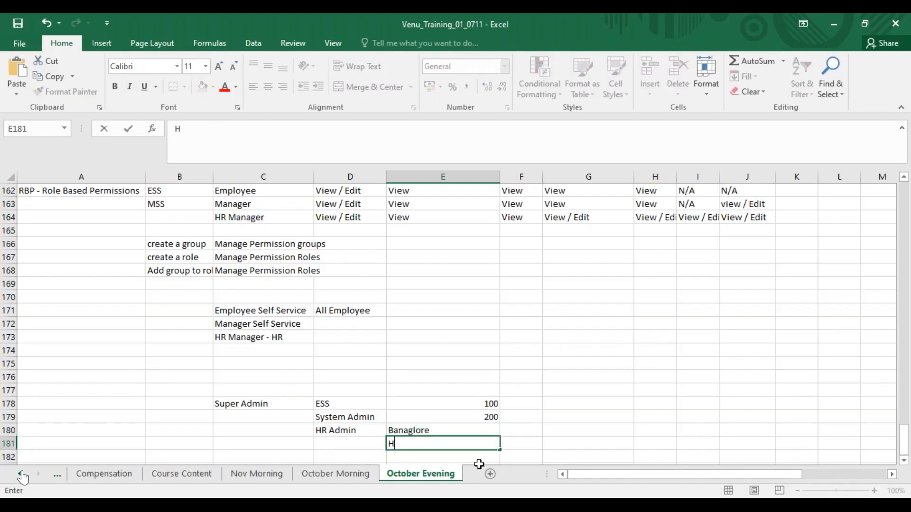
{"action": "type", "text": "yderabad"}
{"action": "key", "text": "Return"}
{"action": "type", "text": "Chennai"}
{"action": "key", "text": "Return"}
{"action": "type", "text": "Mumbai"}
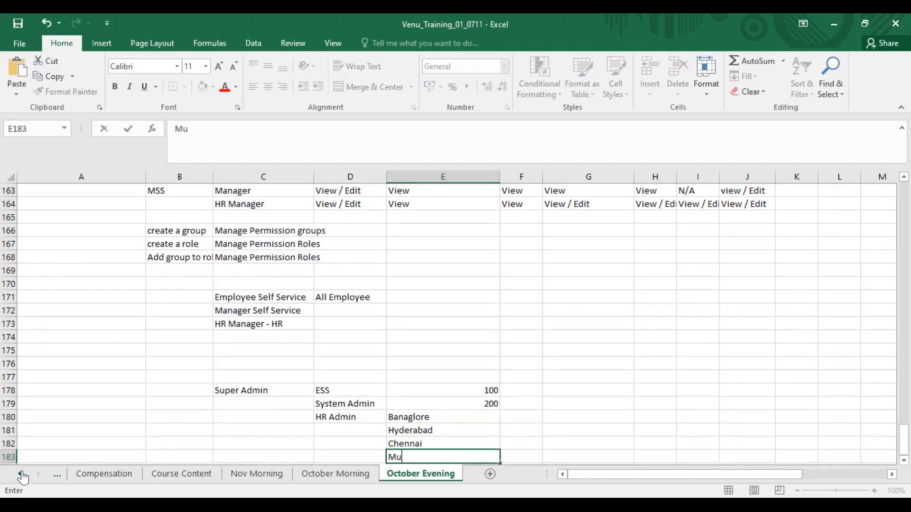
- Fill HR Admin down from cell D180 to D183 so that every city row has the role
{"action": "left_click", "coordinate": [367, 419]}
{"action": "mouse_move", "coordinate": [369, 423]}
{"action": "left_mouse_down"}
{"action": "mouse_move", "coordinate": [368, 468]}
{"action": "mouse_move", "coordinate": [376, 407]}
{"action": "left_mouse_up"}
{"action": "key", "text": "ctrl+d"}
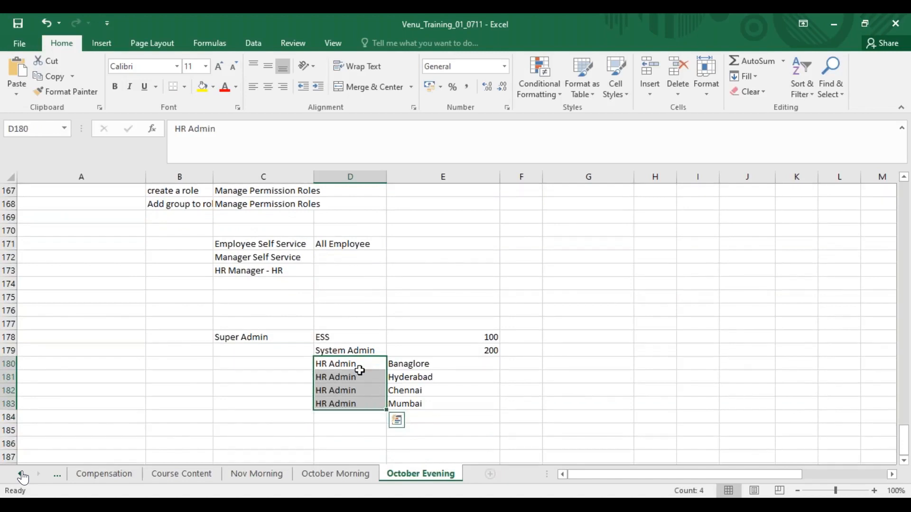
{"action": "left_click_drag", "start_coordinate": [421, 363], "coordinate": [420, 377]}
{"action": "left_click_drag", "start_coordinate": [325, 366], "coordinate": [412, 405]}
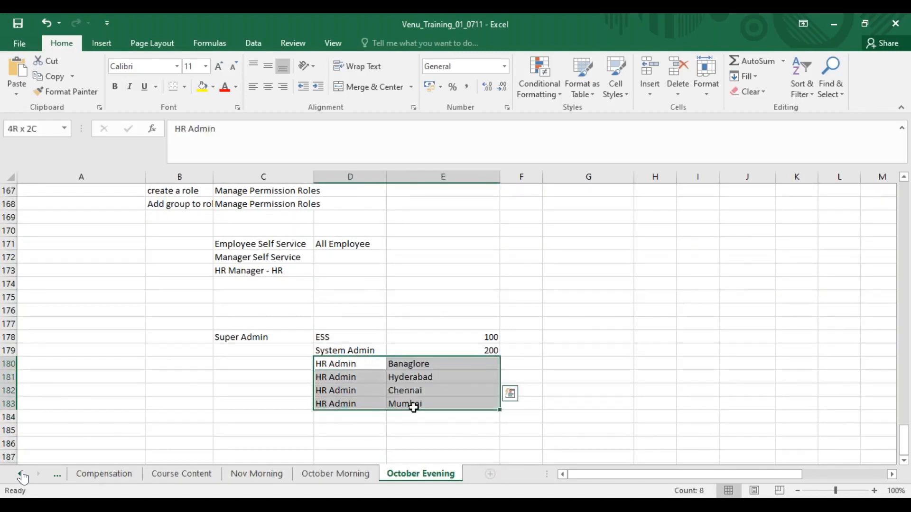
- Enter 5000, 3000, 2000 and 6000 in cells F180 to F183, beside the four cities
{"action": "left_click", "coordinate": [434, 366]}
{"action": "left_click", "coordinate": [545, 363]}
{"action": "left_click", "coordinate": [527, 366]}
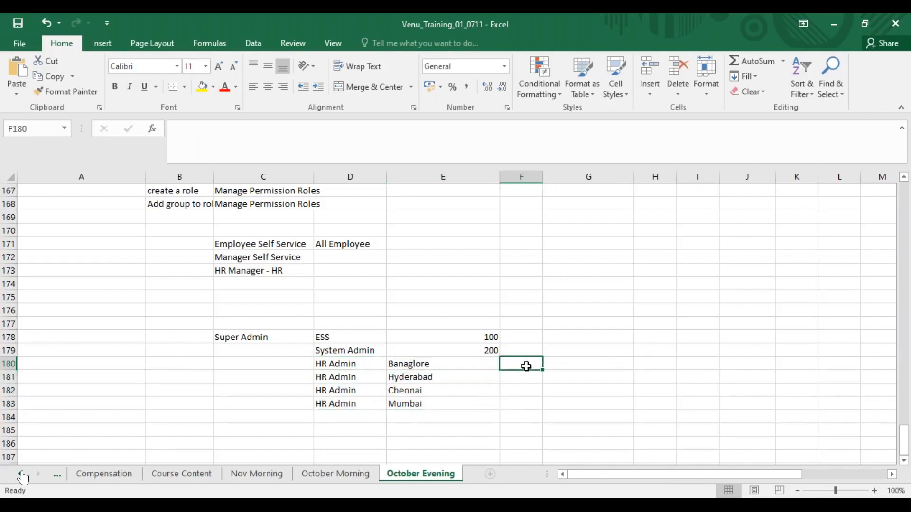
{"action": "type", "text": "5000"}
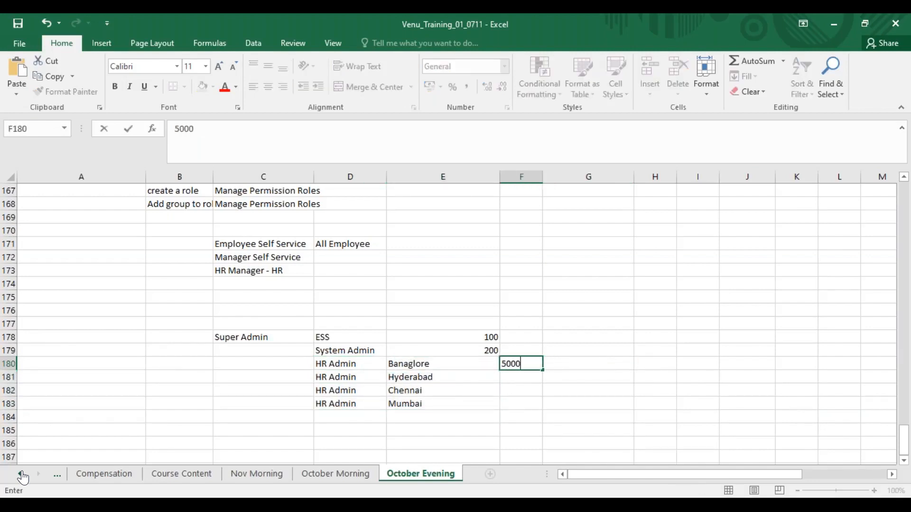
{"action": "key", "text": "Return"}
{"action": "type", "text": "3000"}
{"action": "key", "text": "Return"}
{"action": "type", "text": "2000"}
{"action": "key", "text": "Return"}
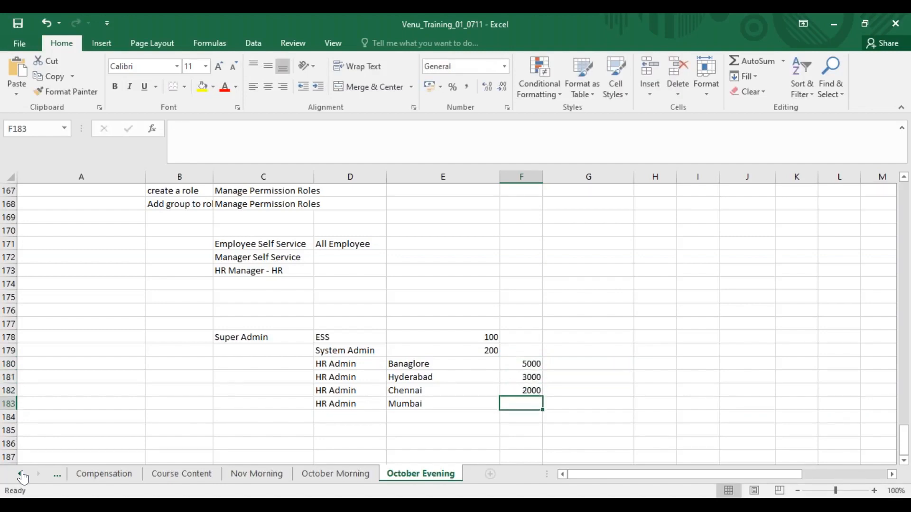
{"action": "type", "text": "6000"}
{"action": "key", "text": "Return"}
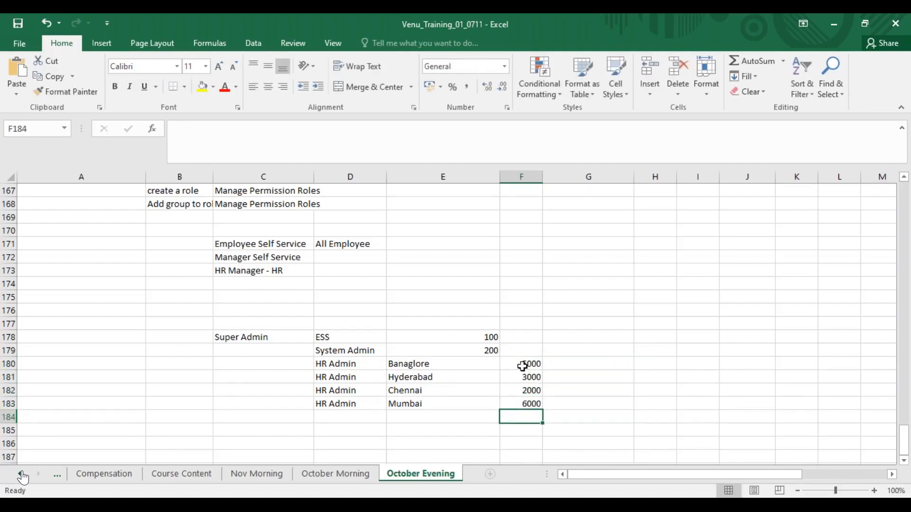
- Total the four HR Admin figures in F180 to F183 with AutoSum in cell F184
{"action": "left_click_drag", "start_coordinate": [522, 364], "coordinate": [522, 404]}
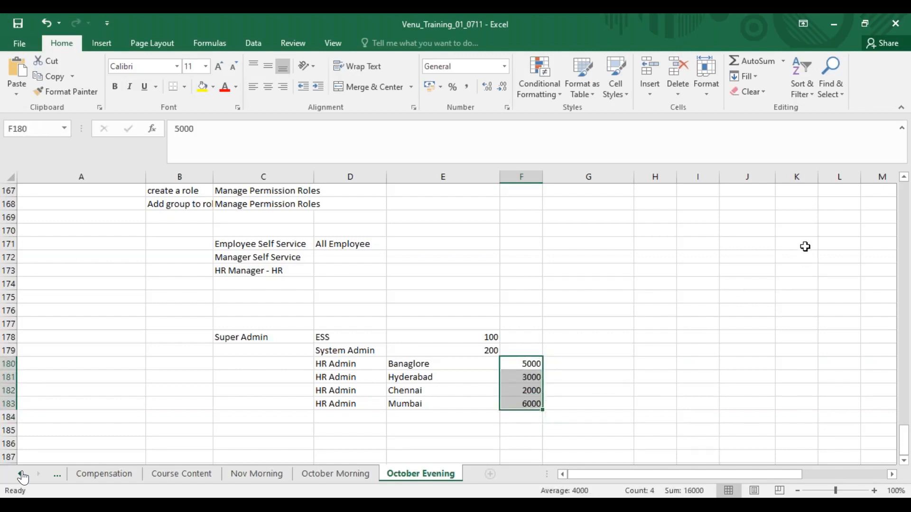
{"action": "left_click", "coordinate": [752, 61]}
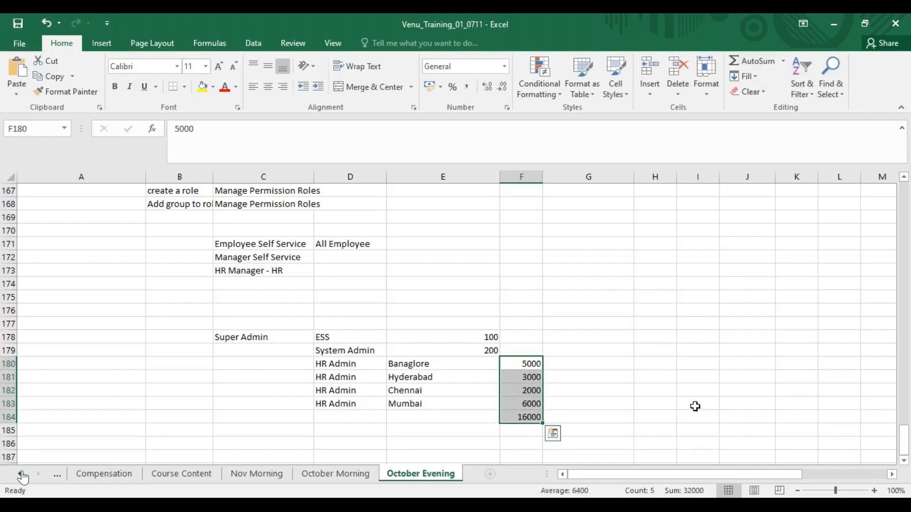
{"action": "left_click", "coordinate": [531, 378]}
- Examine how each HR Admin row in D180 to D183 corresponds to its city and its figure in column F
{"action": "left_click", "coordinate": [354, 363]}
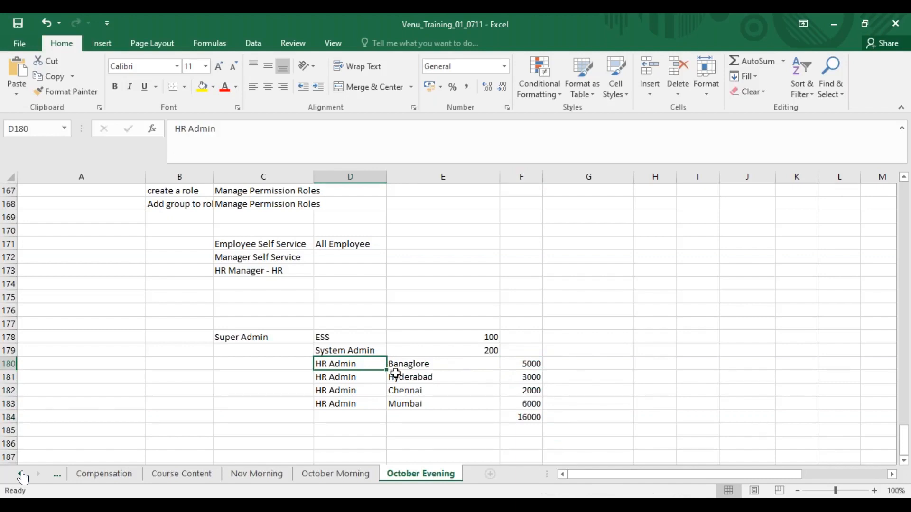
{"action": "left_click", "coordinate": [537, 365]}
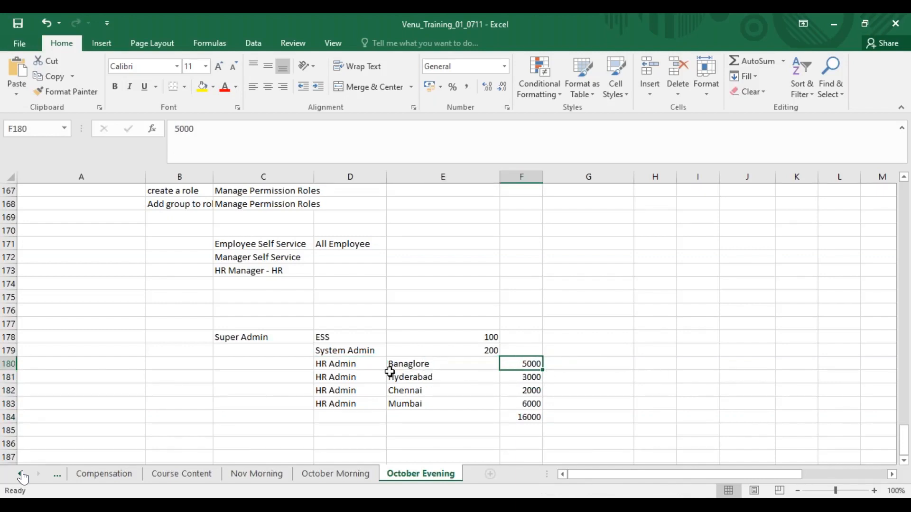
{"action": "left_click", "coordinate": [371, 364]}
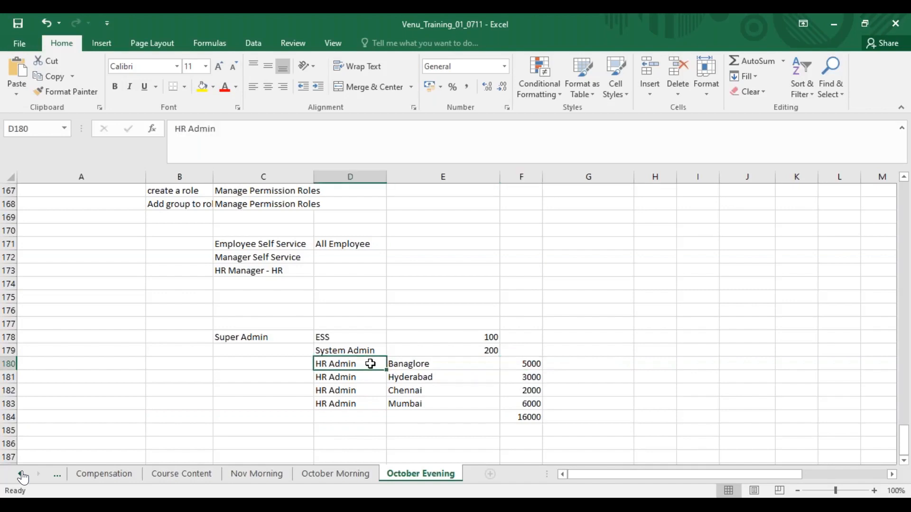
{"action": "left_click", "coordinate": [527, 364]}
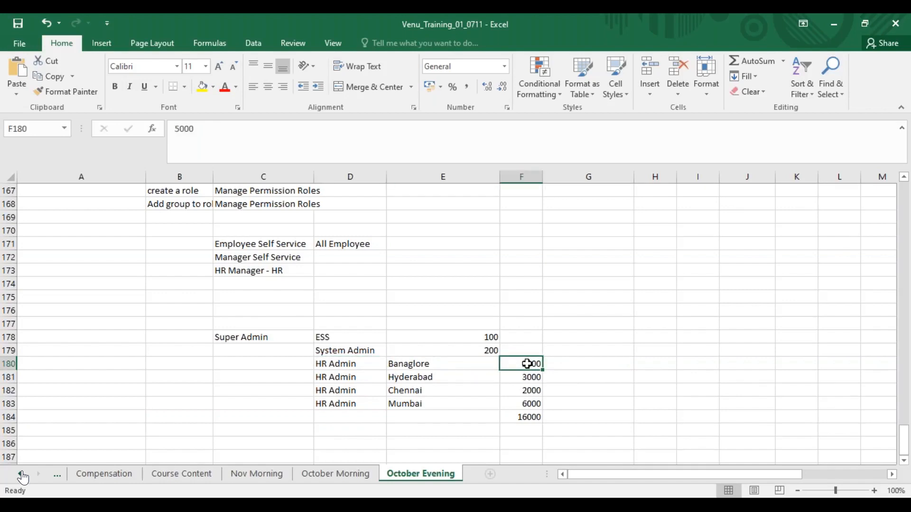
{"action": "left_click", "coordinate": [363, 377]}
{"action": "left_click", "coordinate": [528, 376]}
{"action": "left_click", "coordinate": [359, 389]}
{"action": "left_click", "coordinate": [531, 390]}
{"action": "left_click", "coordinate": [362, 404]}
{"action": "left_click", "coordinate": [517, 403]}
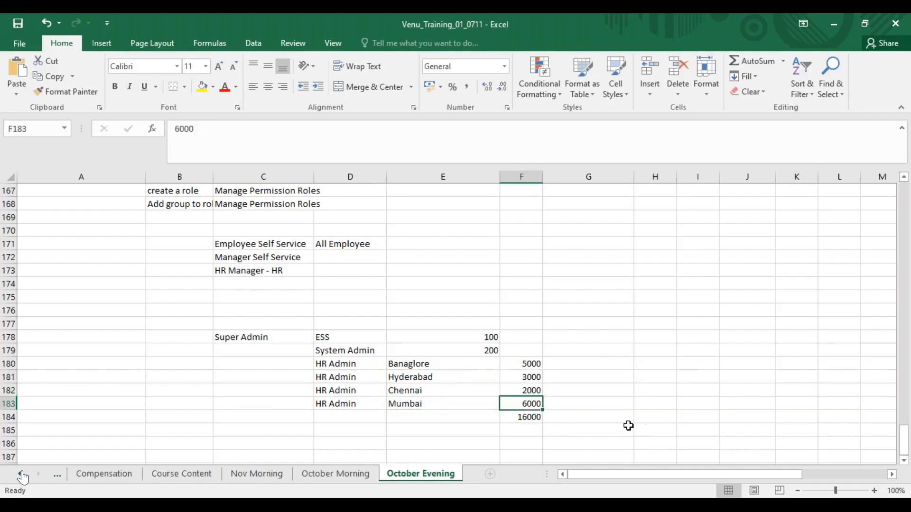
{"action": "left_click_drag", "start_coordinate": [365, 366], "coordinate": [359, 402]}
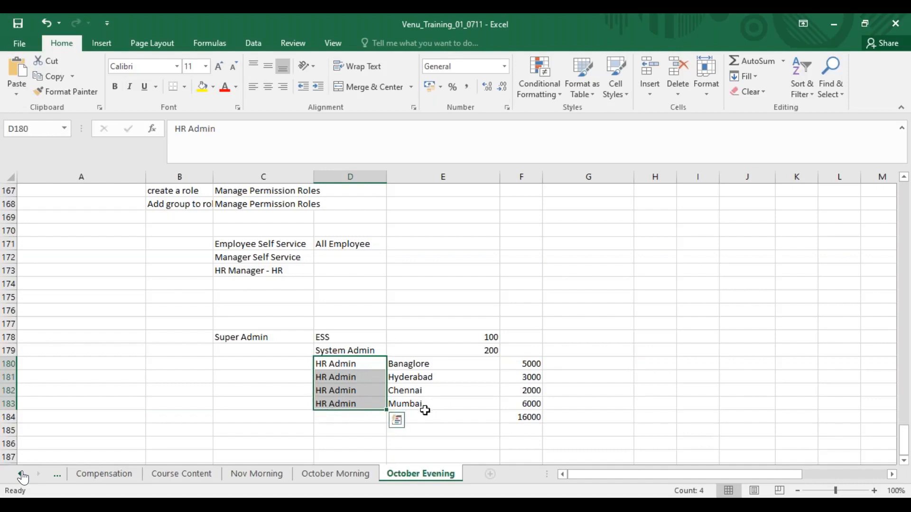
{"action": "left_click", "coordinate": [429, 367]}
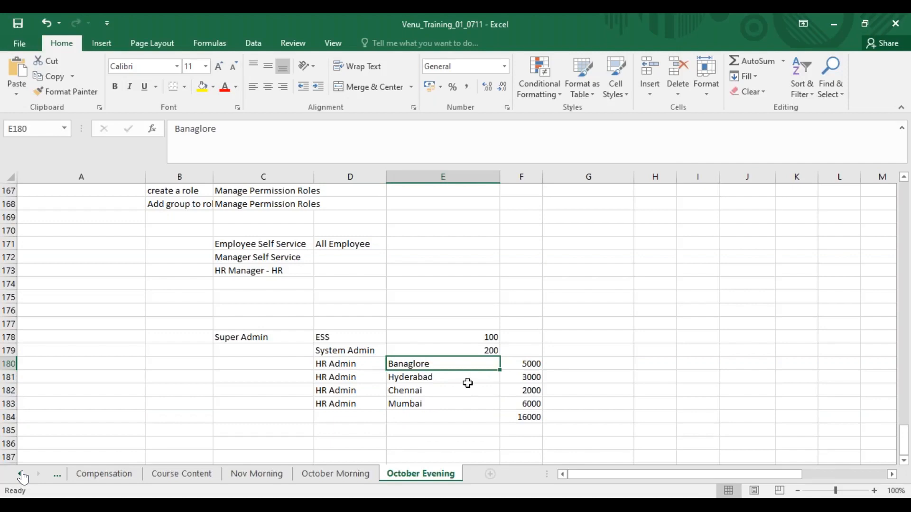
{"action": "left_click", "coordinate": [361, 366]}
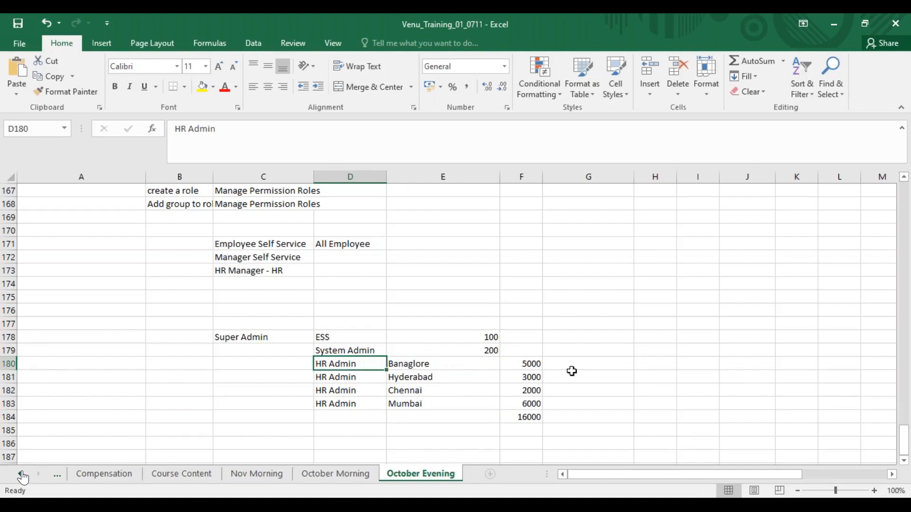
{"action": "left_click", "coordinate": [535, 364]}
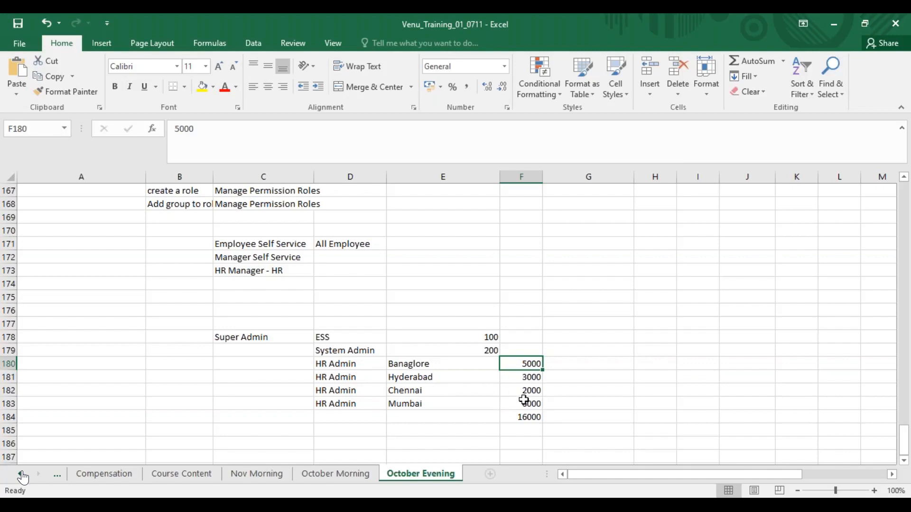
- Compare the Banaglore, Hyderabad, Chennai and Mumbai rows to see which employees each HR Admin covers
{"action": "left_click", "coordinate": [349, 365]}
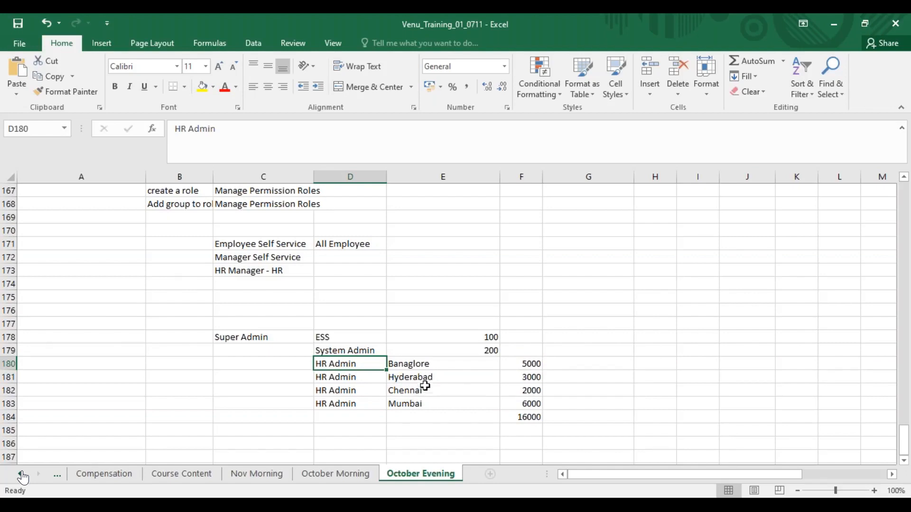
{"action": "left_click", "coordinate": [516, 363]}
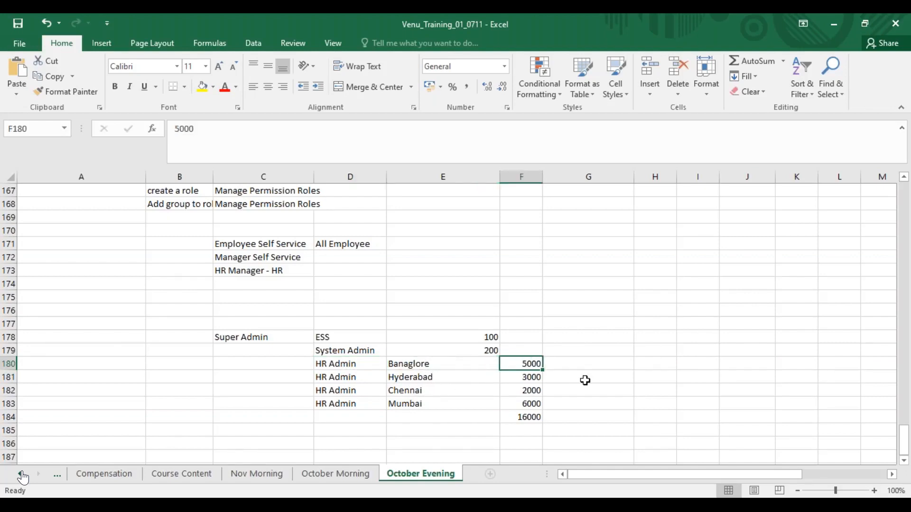
{"action": "left_click", "coordinate": [532, 378]}
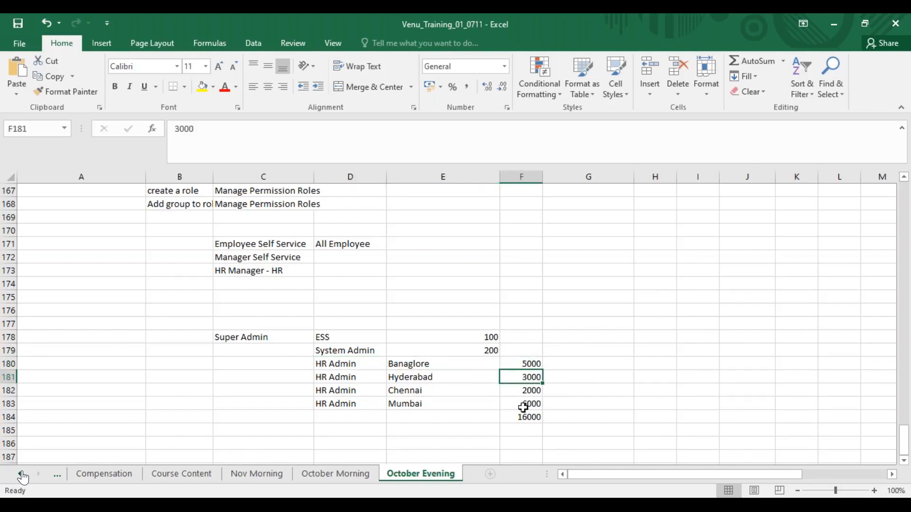
{"action": "left_click", "coordinate": [360, 379]}
{"action": "left_click", "coordinate": [412, 374]}
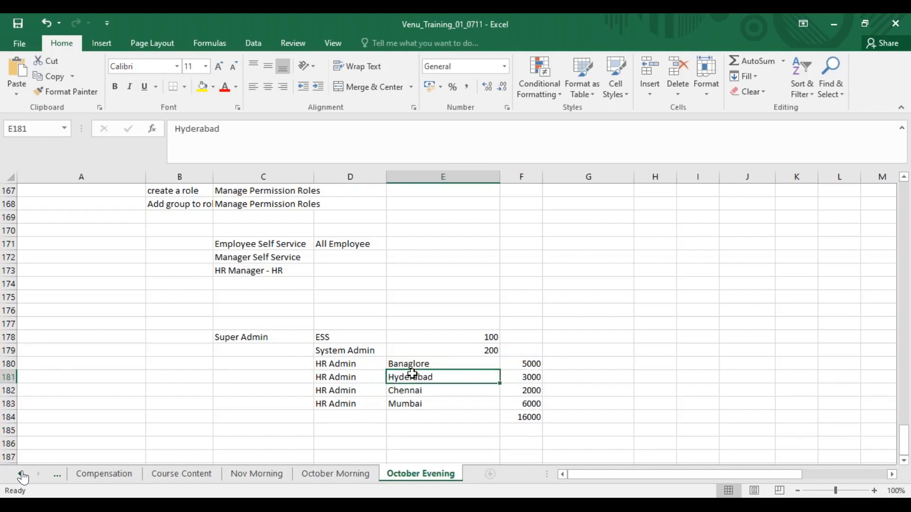
{"action": "left_click", "coordinate": [351, 391]}
{"action": "left_click", "coordinate": [412, 393]}
{"action": "left_click", "coordinate": [349, 403]}
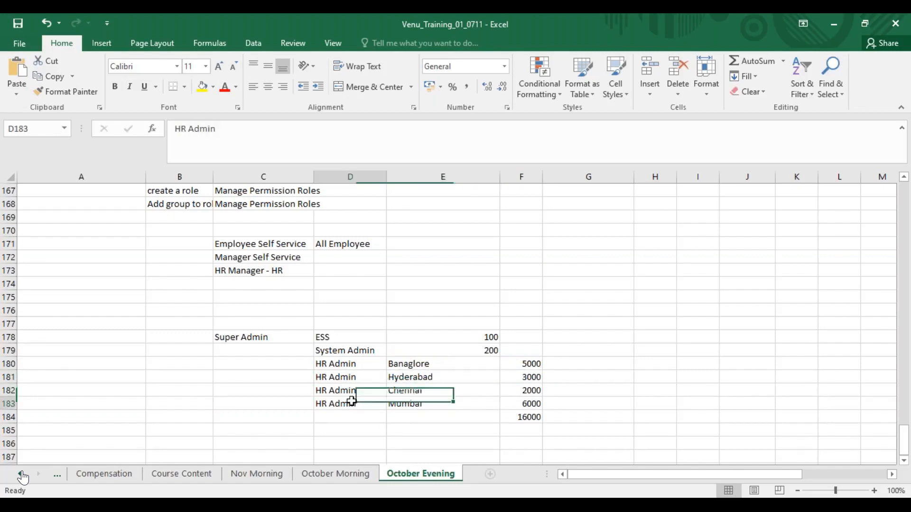
{"action": "left_click", "coordinate": [437, 408]}
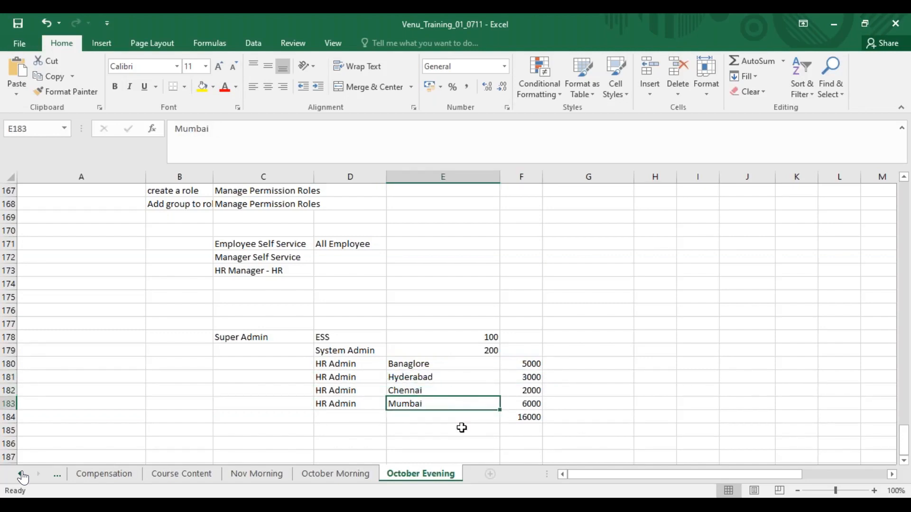
{"action": "left_click", "coordinate": [344, 391]}
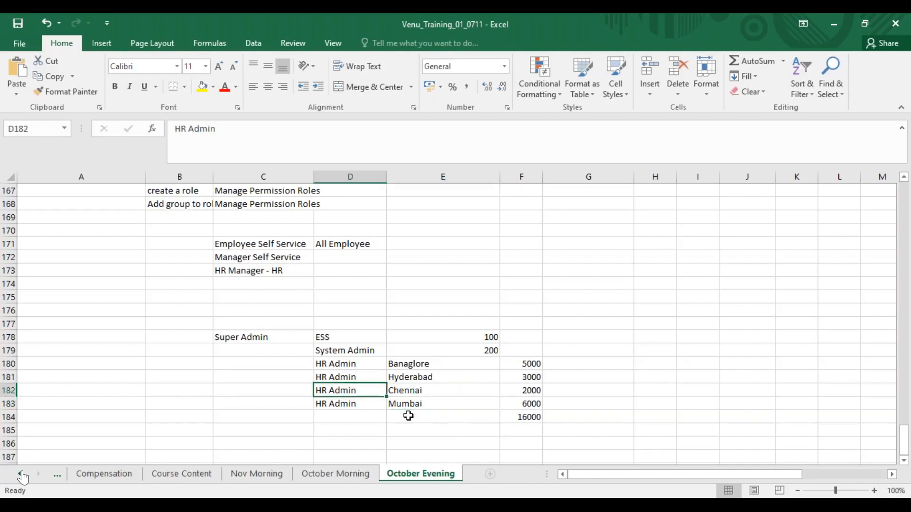
{"action": "left_click_drag", "start_coordinate": [358, 403], "coordinate": [538, 410]}
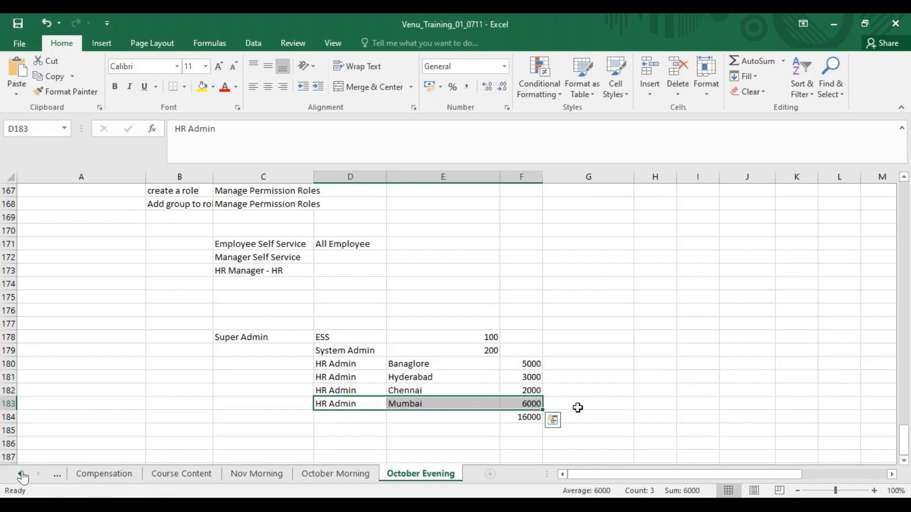
{"action": "left_click", "coordinate": [534, 390]}
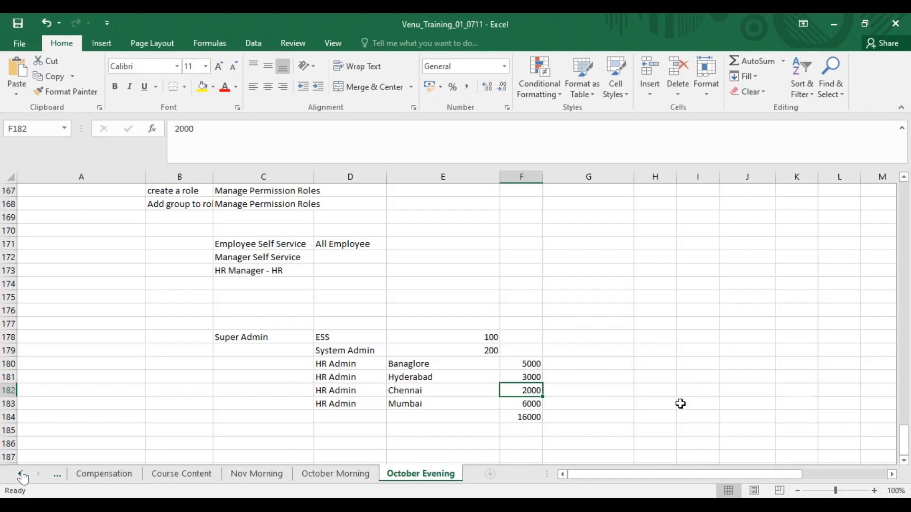
- Switch to SuccessFactors in Chrome and open the View User Permission page through the action search
{"action": "key", "text": "alt+Tab"}
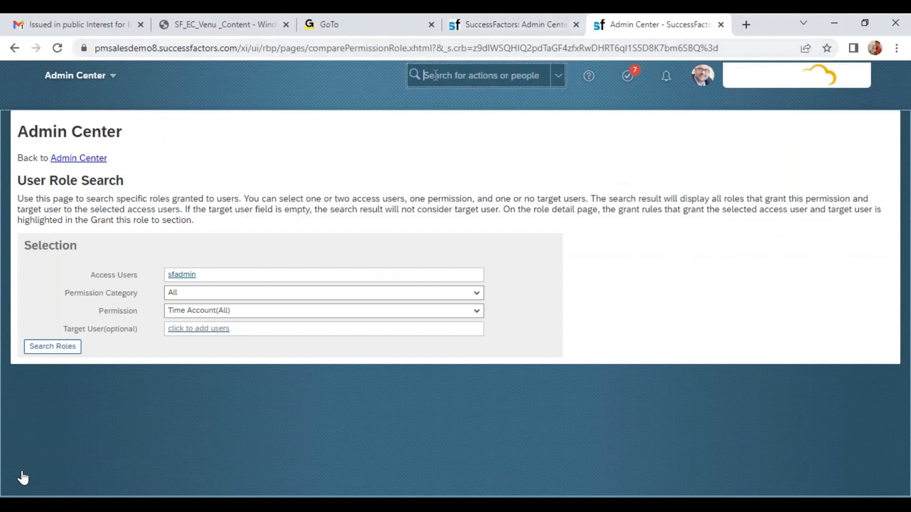
{"action": "type", "text": "view"}
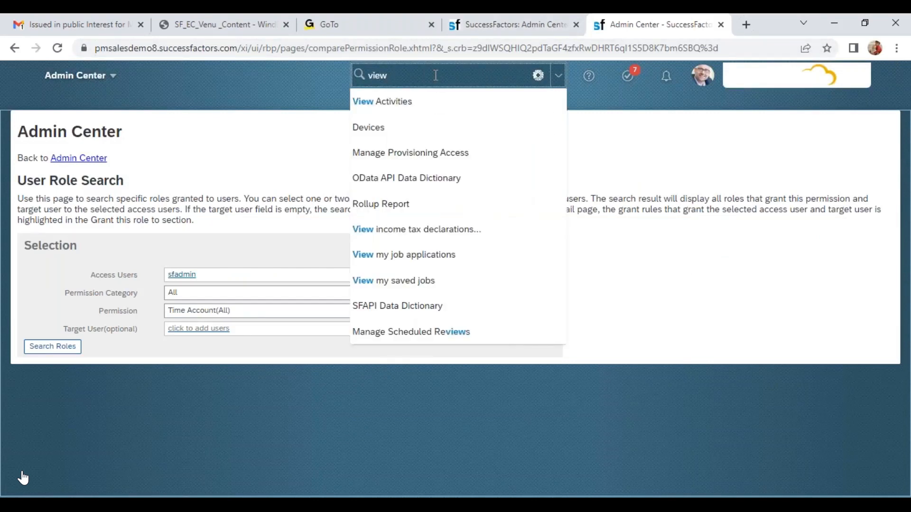
{"action": "left_click", "coordinate": [264, 91]}
{"action": "left_click", "coordinate": [475, 312]}
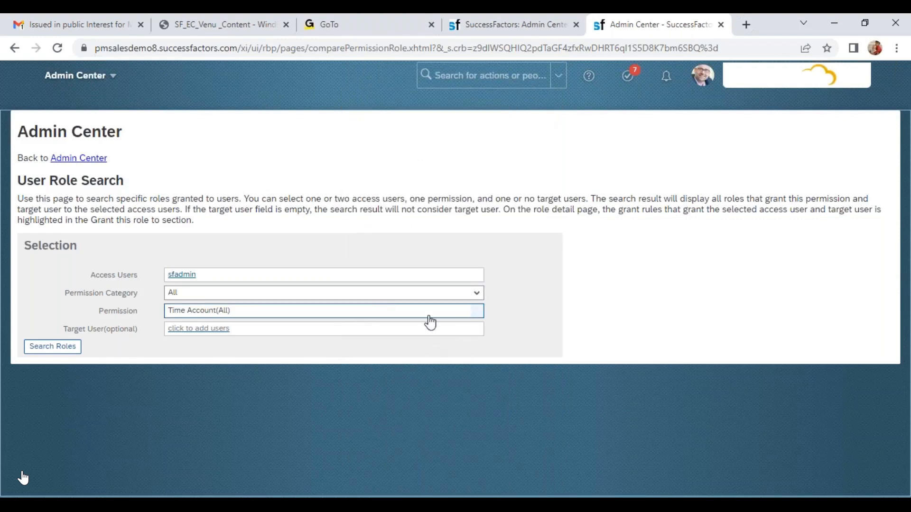
{"action": "left_click", "coordinate": [483, 81]}
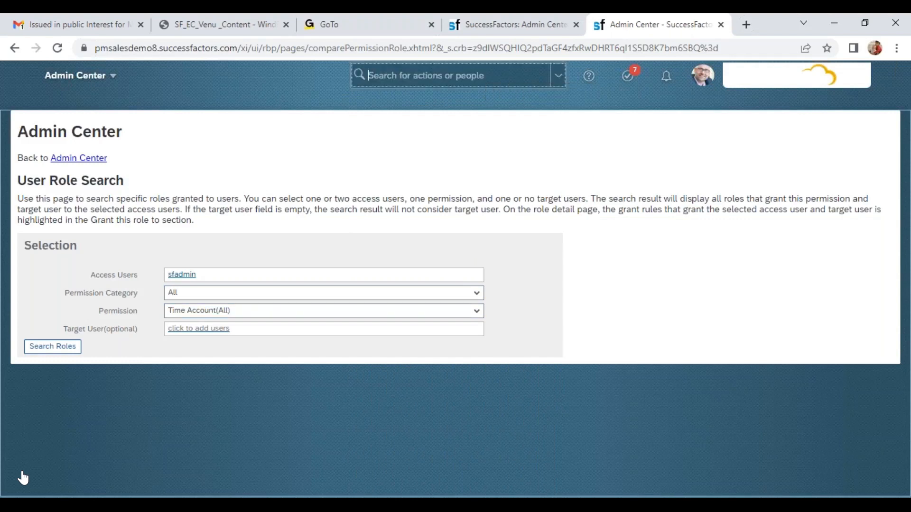
{"action": "type", "text": "view user pe"}
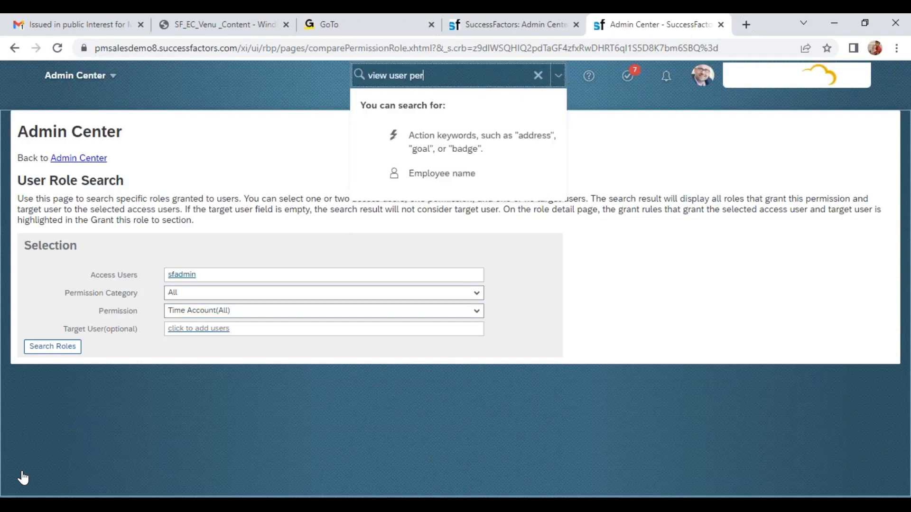
{"action": "type", "text": "r"}
{"action": "left_click", "coordinate": [443, 111]}
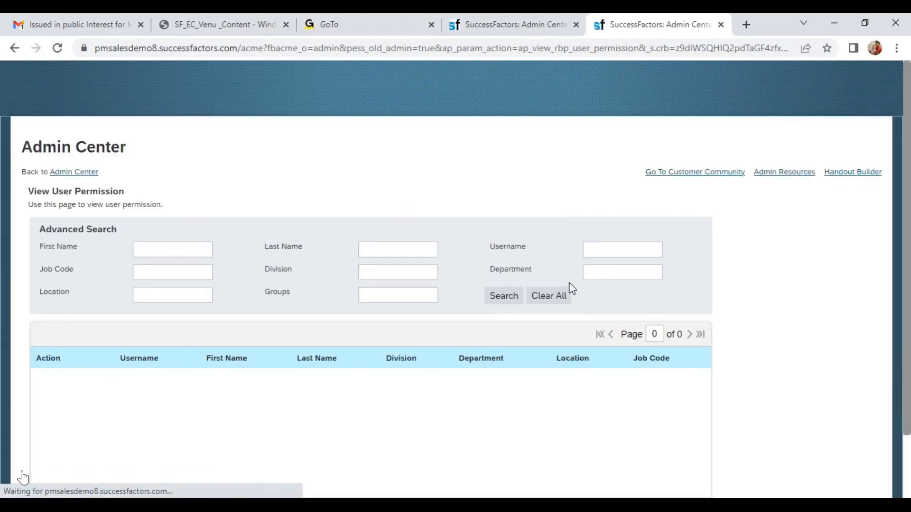
- Search for the username sfadmin and open that user's permission view in a maximized window
{"action": "left_click", "coordinate": [609, 243]}
{"action": "type", "text": "stamin"}
{"action": "key", "text": "BackSpace"}
{"action": "type", "text": "dmin"}
{"action": "key", "text": "Return"}
{"action": "left_click", "coordinate": [65, 372]}
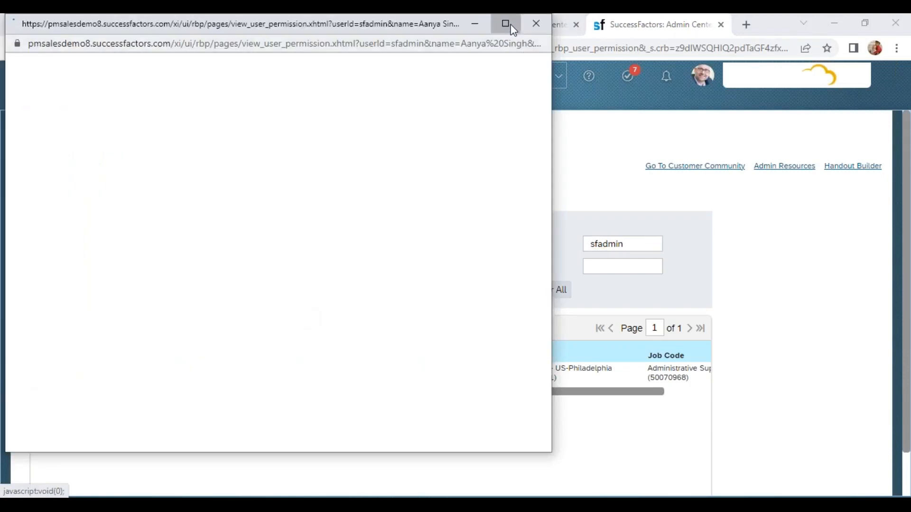
{"action": "left_click", "coordinate": [506, 23]}
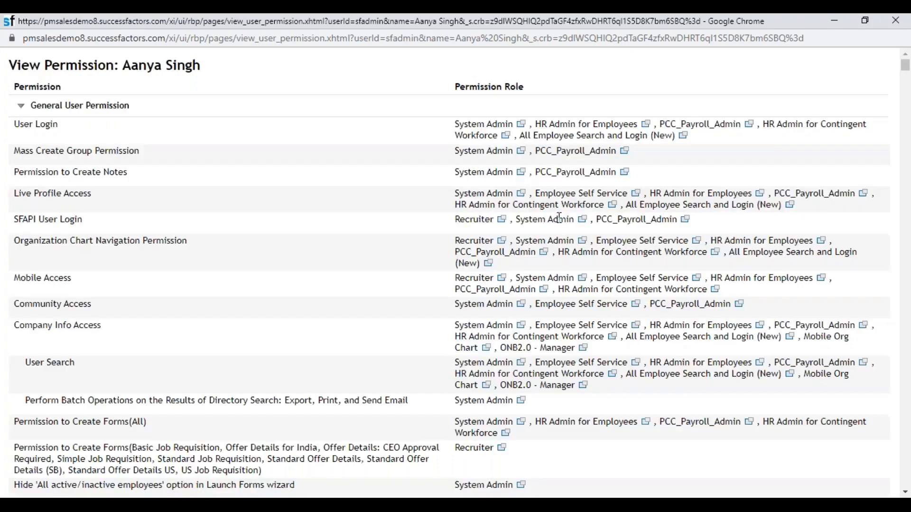
- Examine which permission roles grant sfadmin each general user and reports permission, and close the permission view
{"action": "left_click_drag", "start_coordinate": [458, 129], "coordinate": [679, 138]}
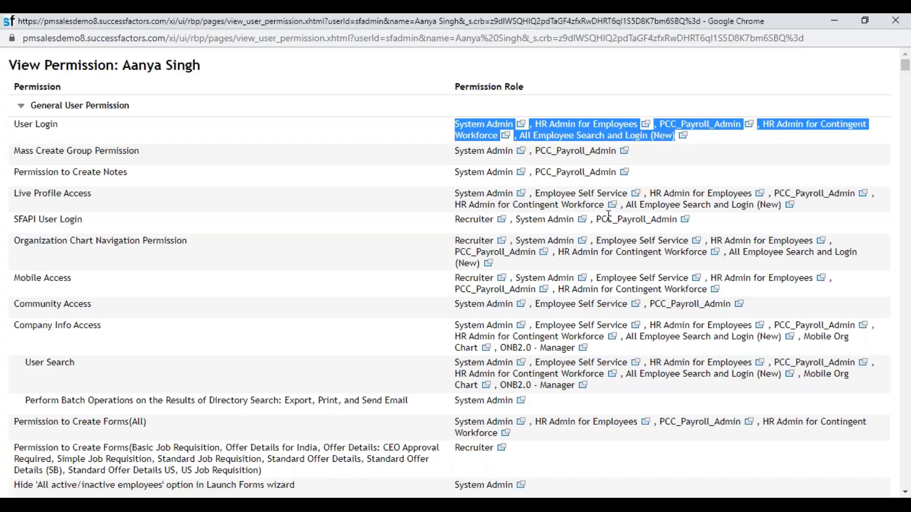
{"action": "scroll", "coordinate": [552, 271], "scroll_direction": "down", "scroll_amount": 5}
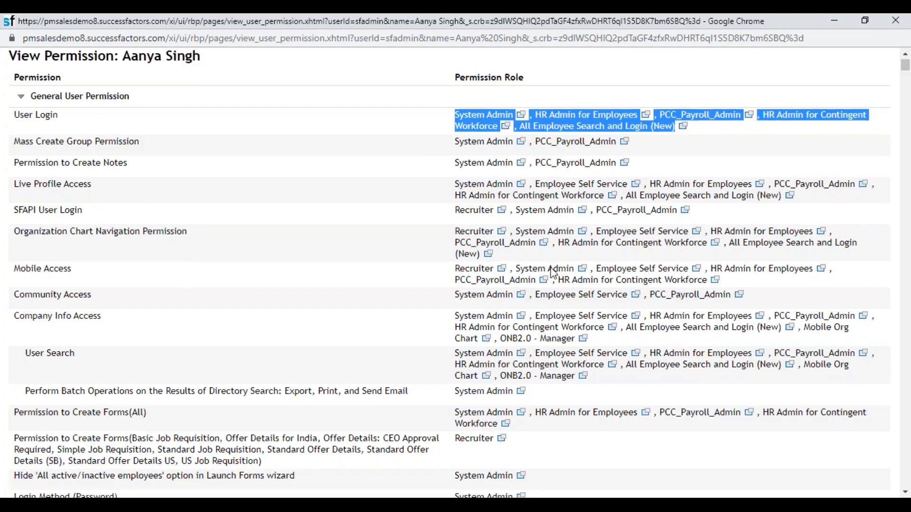
{"action": "scroll", "coordinate": [556, 304], "scroll_direction": "down", "scroll_amount": 3}
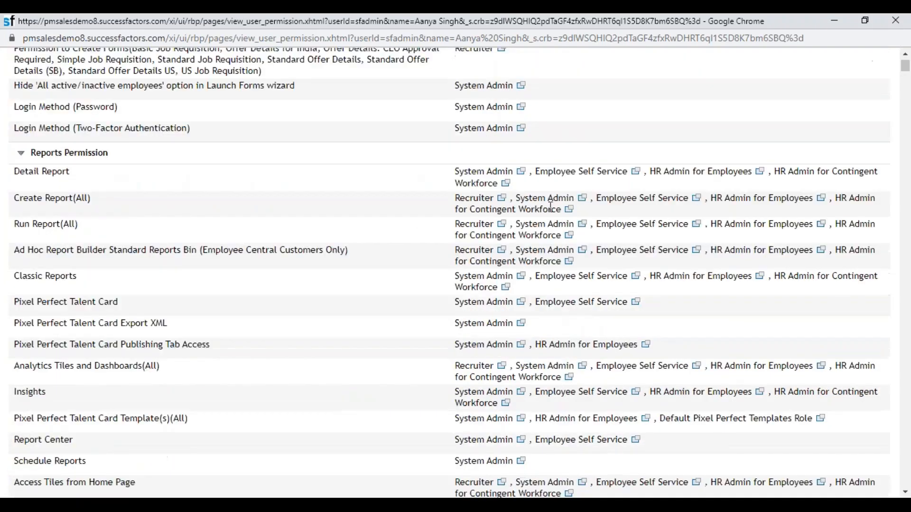
{"action": "scroll", "coordinate": [579, 224], "scroll_direction": "up", "scroll_amount": 5}
{"action": "scroll", "coordinate": [631, 303], "scroll_direction": "down", "scroll_amount": 8}
{"action": "scroll", "coordinate": [683, 389], "scroll_direction": "down", "scroll_amount": 7}
{"action": "scroll", "coordinate": [682, 384], "scroll_direction": "up", "scroll_amount": 4}
{"action": "scroll", "coordinate": [626, 338], "scroll_direction": "down", "scroll_amount": 2}
{"action": "scroll", "coordinate": [627, 339], "scroll_direction": "up", "scroll_amount": 20}
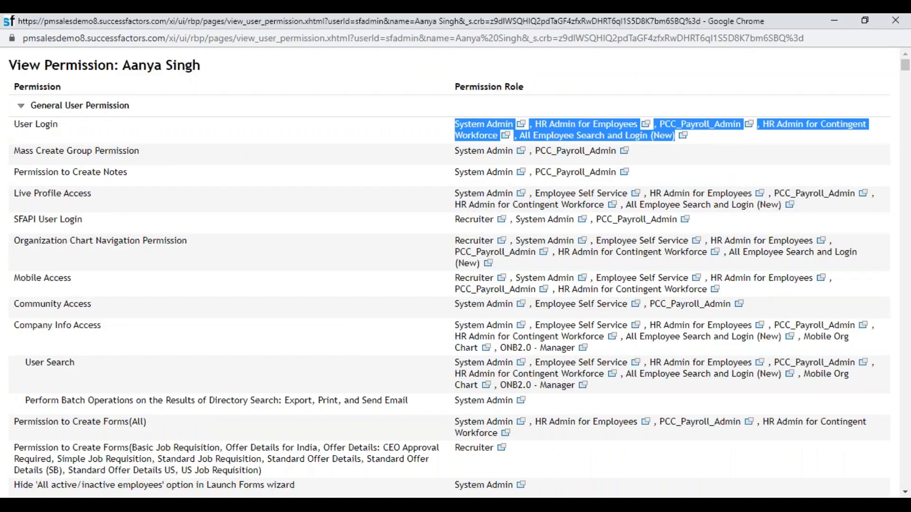
{"action": "left_click", "coordinate": [896, 22]}
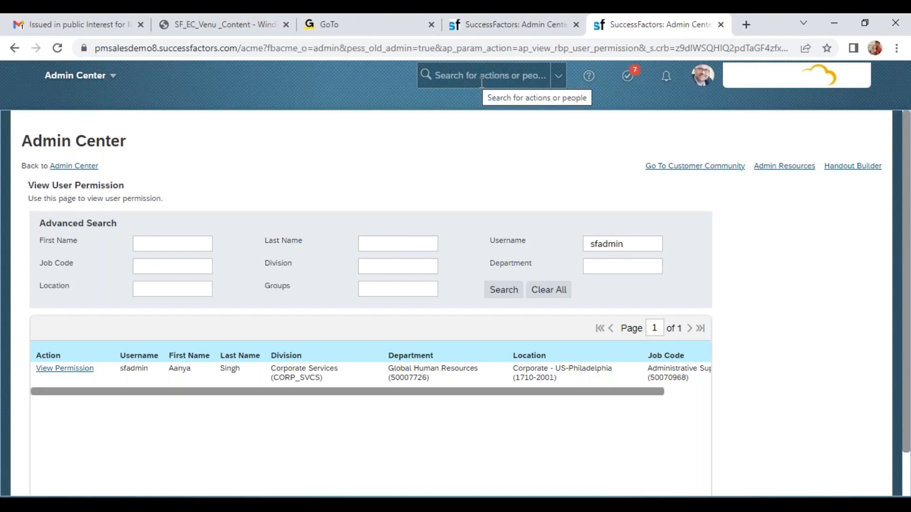
- Go from the Admin Center to the Report Center in the Reporting module
{"action": "mouse_move", "coordinate": [261, 73]}
{"action": "left_click", "coordinate": [81, 77]}
{"action": "left_click", "coordinate": [148, 391]}
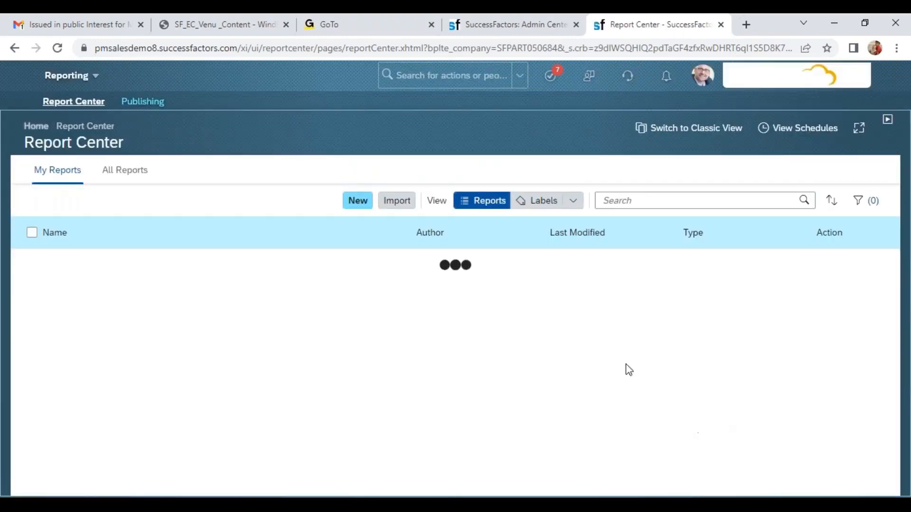
- Look up the Role and RBP domains offered for a new single-domain report, cancel it and return to the home page
{"action": "left_click", "coordinate": [363, 203]}
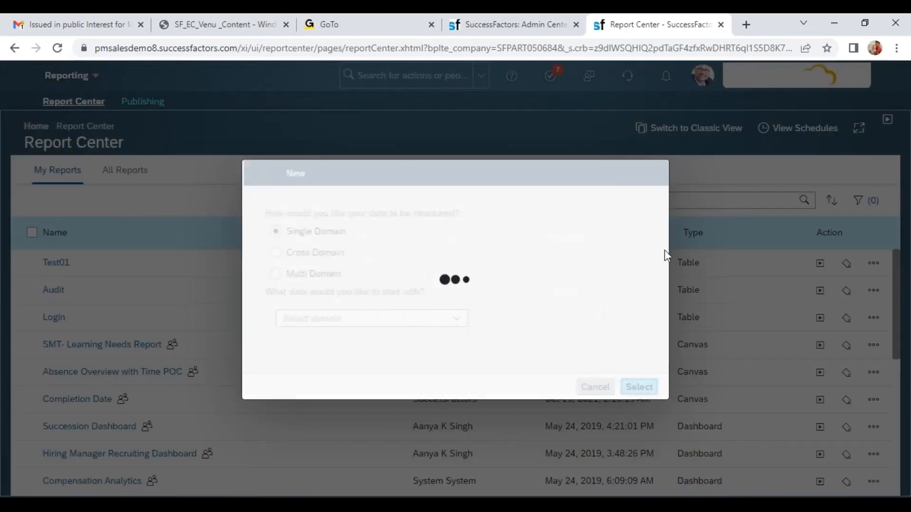
{"action": "left_click", "coordinate": [428, 318]}
{"action": "type", "text": "Role"}
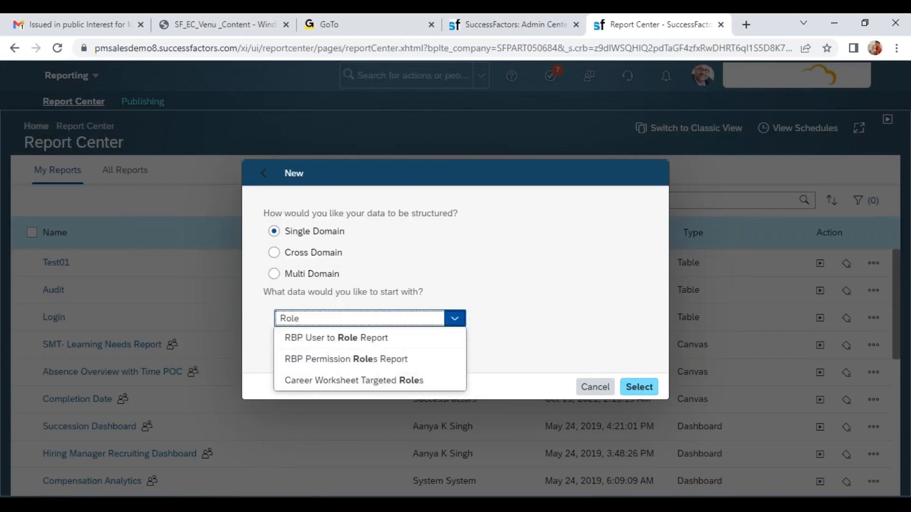
{"action": "left_click_drag", "start_coordinate": [313, 319], "coordinate": [279, 319]}
{"action": "type", "text": "RBP User to"}
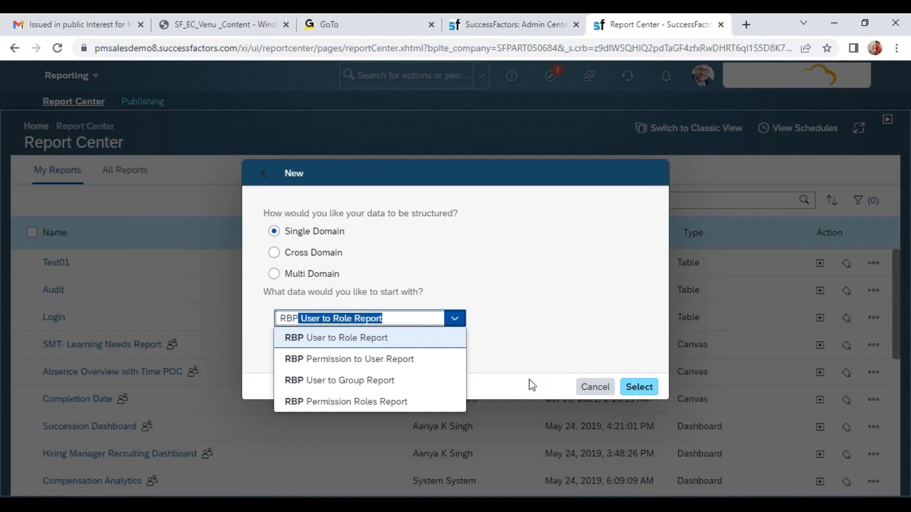
{"action": "left_click", "coordinate": [546, 280]}
{"action": "left_click", "coordinate": [612, 389]}
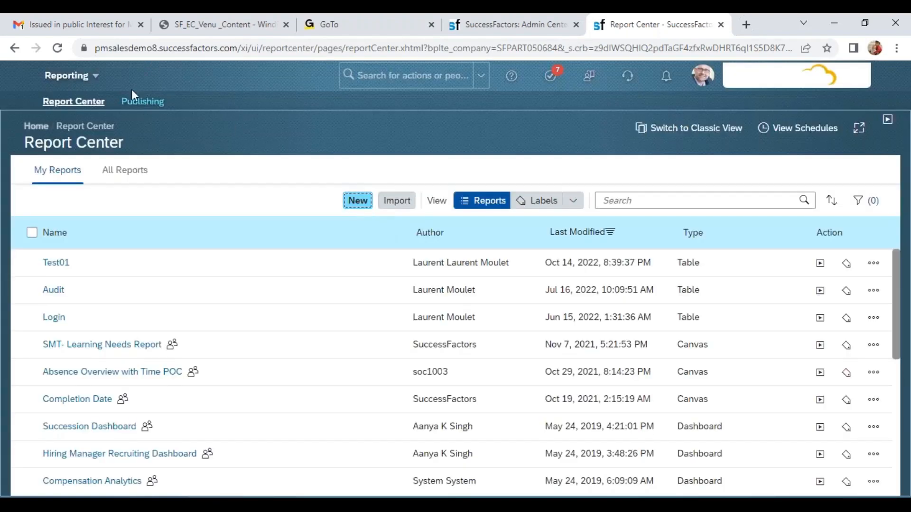
{"action": "left_click", "coordinate": [96, 77]}
{"action": "left_click", "coordinate": [103, 96]}
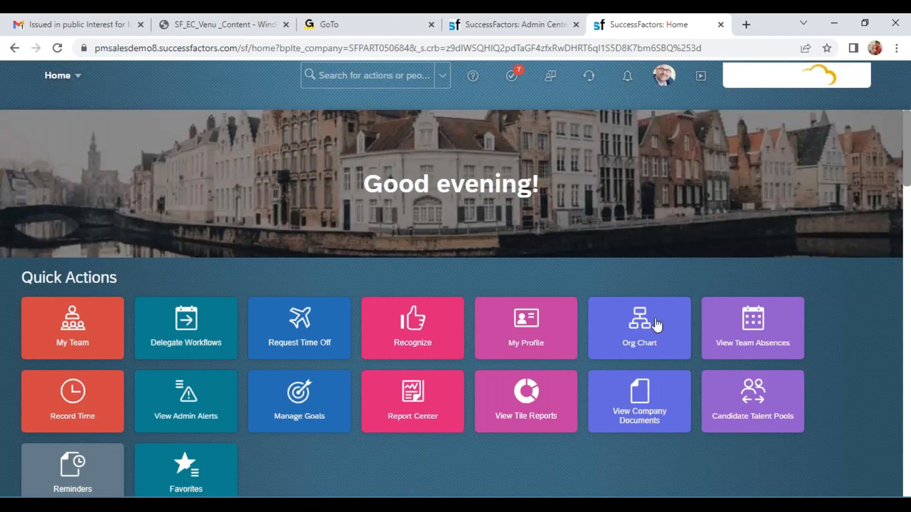
- Switch to Excel and clear the Super Admin role example in rows 177 to 184 of the October Evening sheet
{"action": "key", "text": "alt+Tab"}
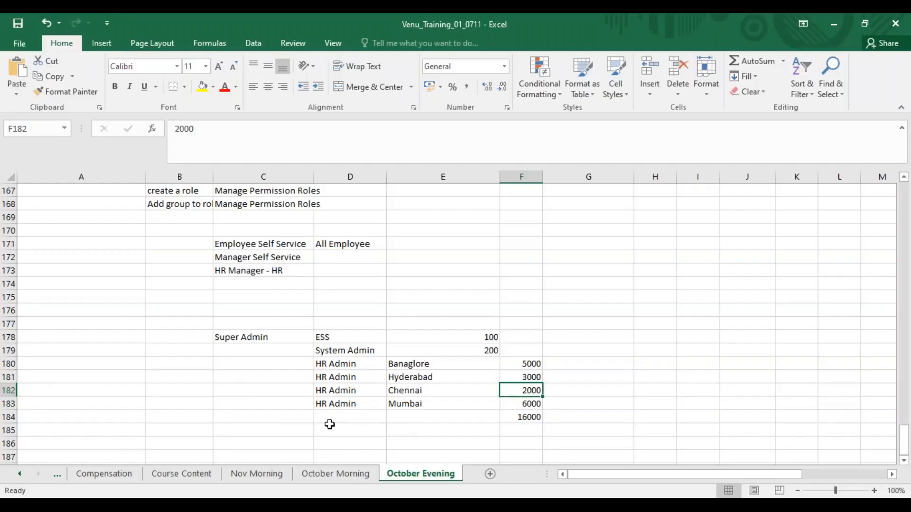
{"action": "left_click_drag", "start_coordinate": [245, 325], "coordinate": [563, 425]}
{"action": "key", "text": "Delete"}
{"action": "left_click", "coordinate": [114, 296]}
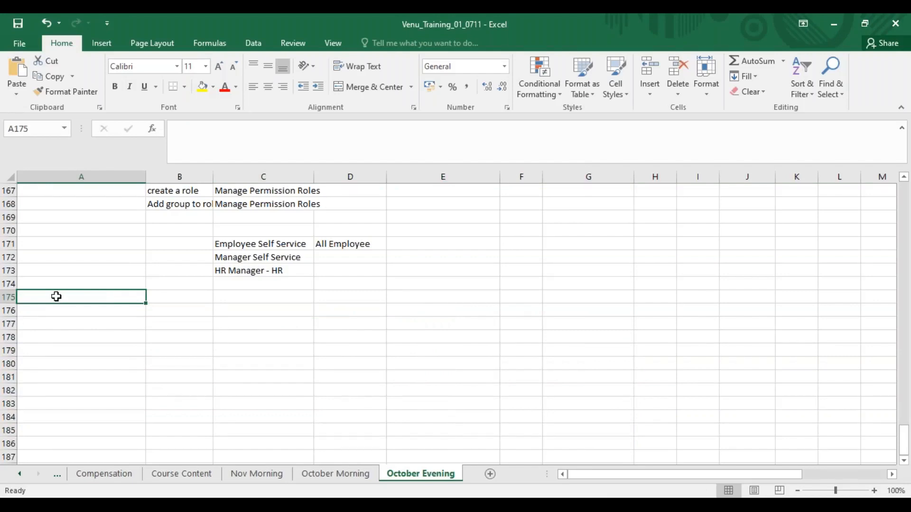
- Enter the heading "Workflows - Approvals" in cell A176 of the October Evening sheet
{"action": "key", "text": "alt+Tab"}
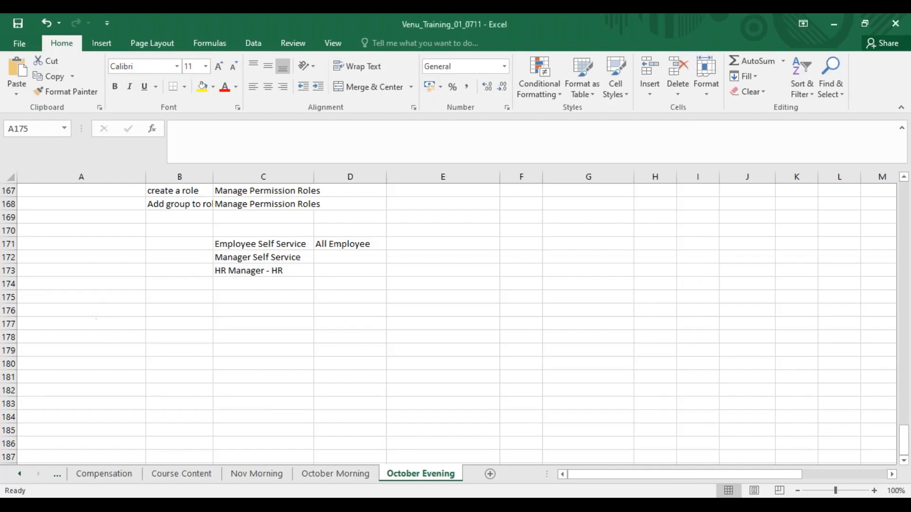
{"action": "left_click", "coordinate": [99, 310]}
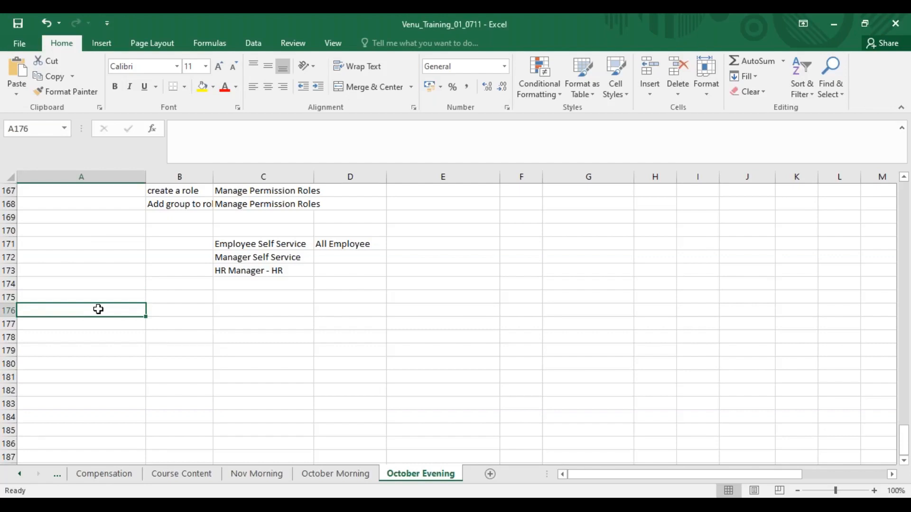
{"action": "type", "text": "Workfl"}
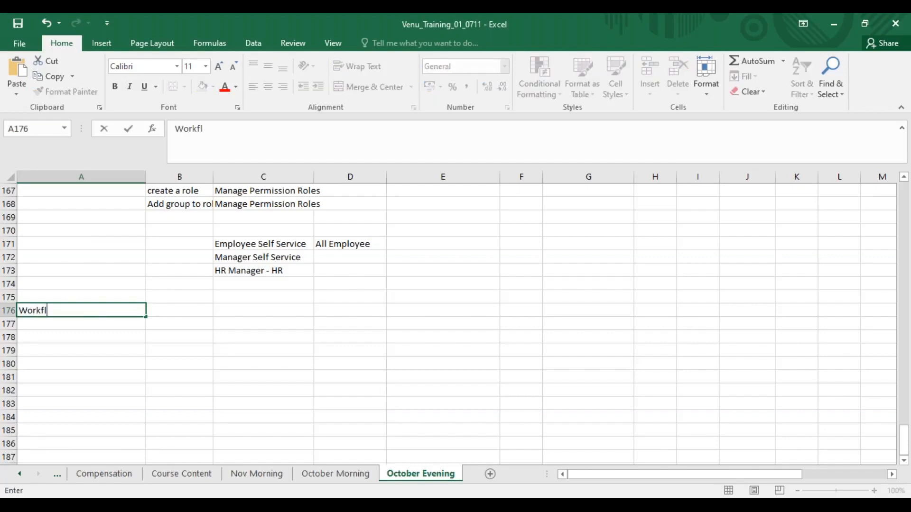
{"action": "type", "text": "ows"}
{"action": "key", "text": "Tab"}
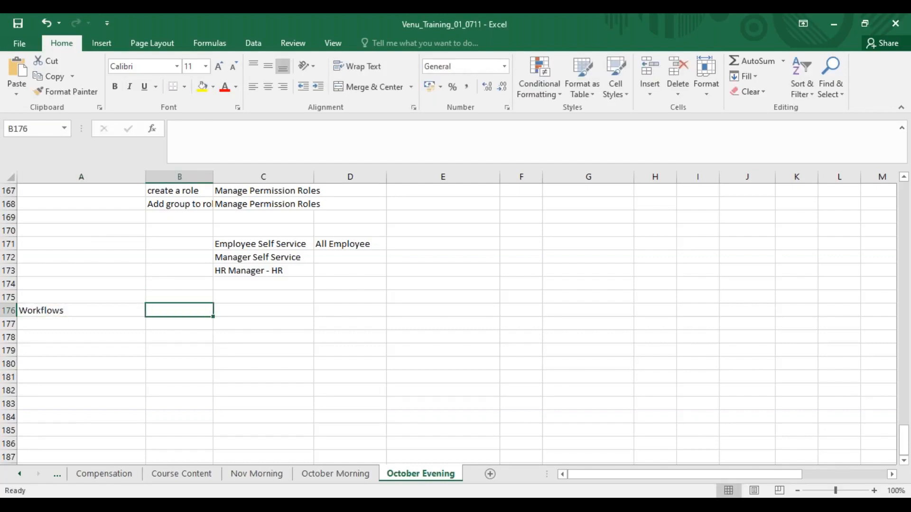
{"action": "left_click", "coordinate": [114, 309]}
{"action": "key", "text": "F2"}
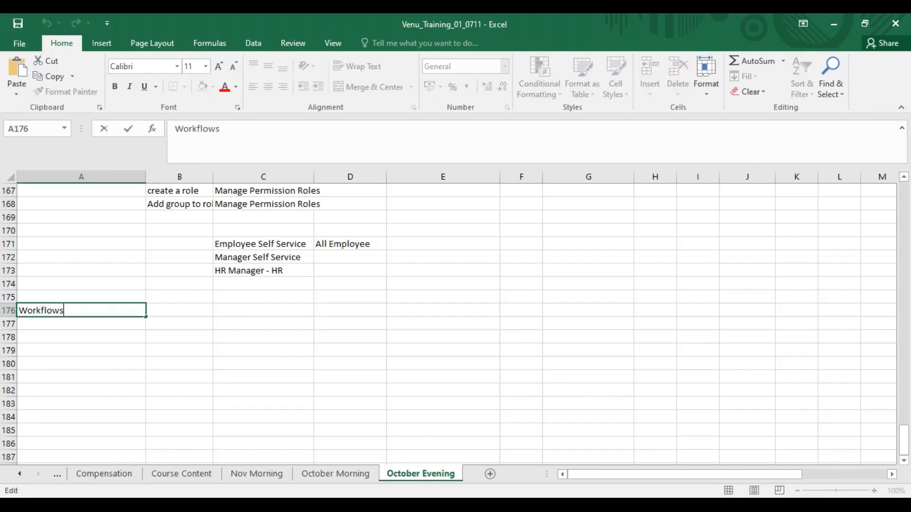
{"action": "type", "text": "- Approvals"}
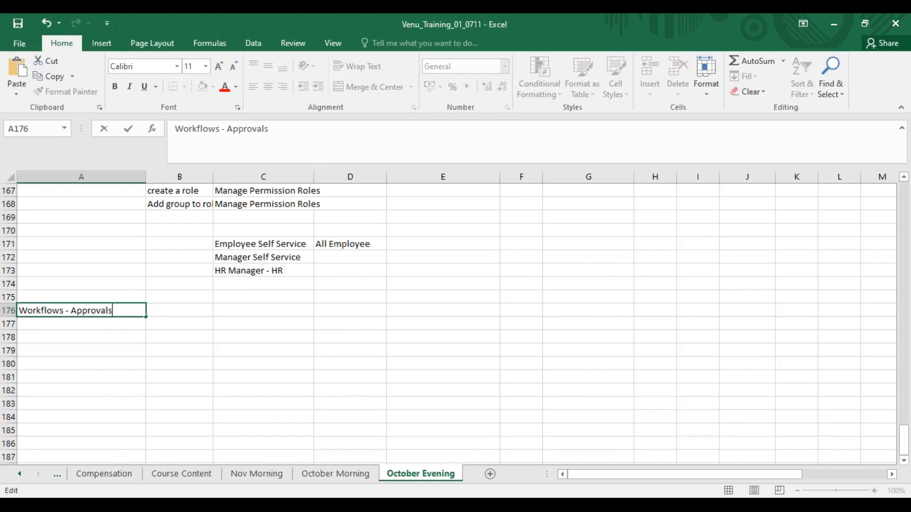
- Enter the label "Initiator" in cell A178 below the workflows heading
{"action": "left_click", "coordinate": [110, 332]}
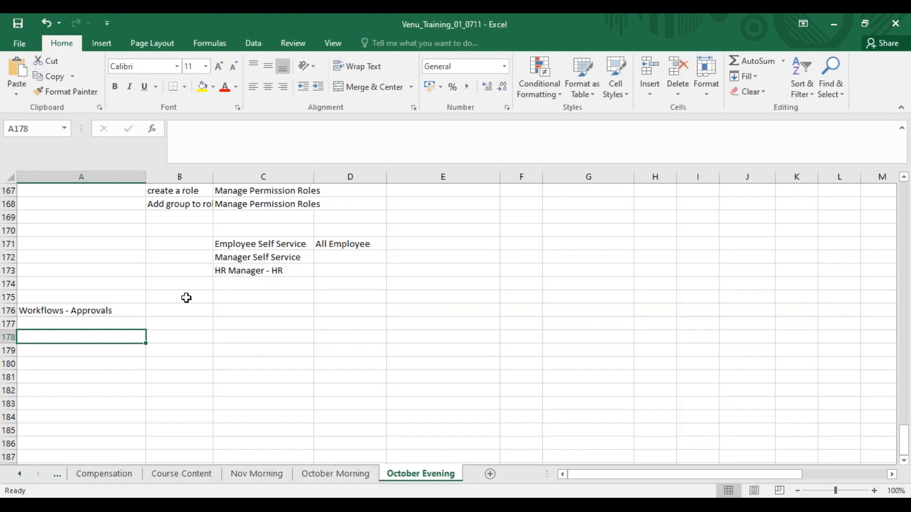
{"action": "type", "text": "Initat"}
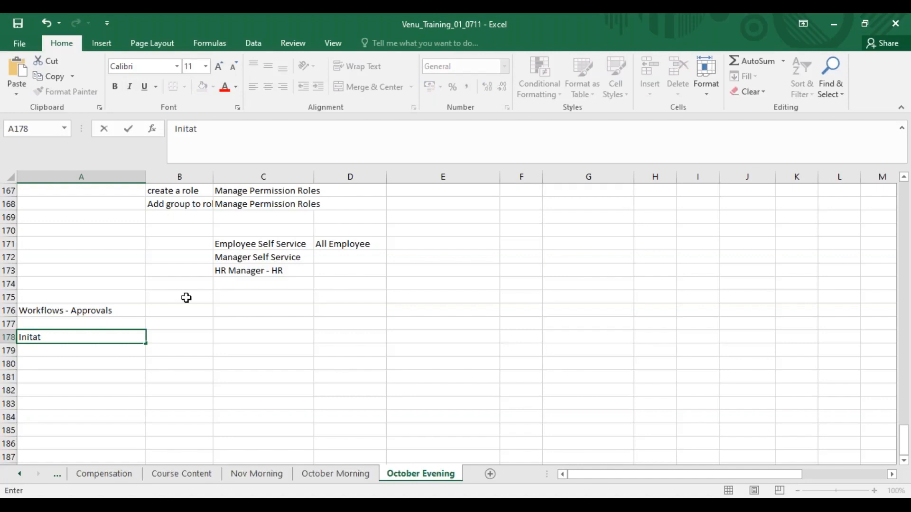
{"action": "key", "text": "BackSpace"}
{"action": "key", "text": "BackSpace"}
{"action": "type", "text": "iates"}
{"action": "key", "text": "BackSpace"}
{"action": "key", "text": "BackSpace"}
{"action": "type", "text": "or"}
- Enter the label "1st Level Approval" in cell B177
{"action": "left_click", "coordinate": [189, 326]}
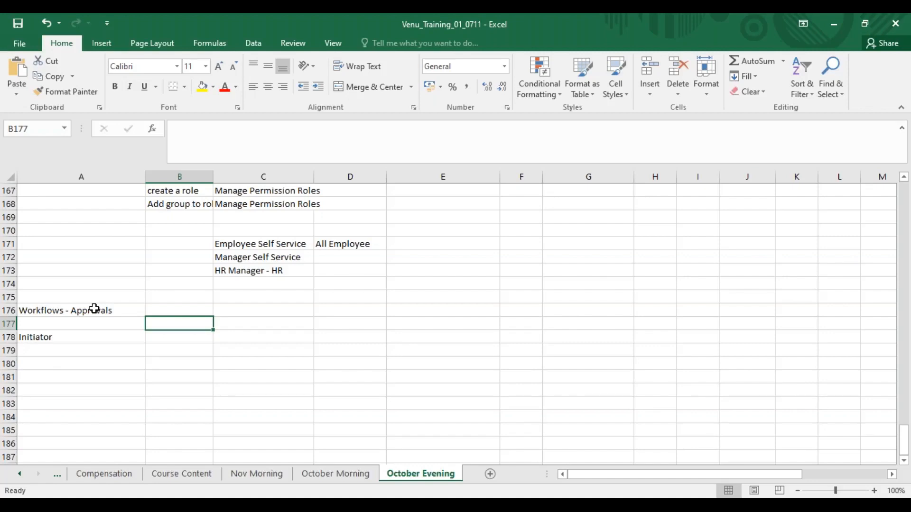
{"action": "type", "text": "Role"}
{"action": "key", "text": "BackSpace"}
{"action": "key", "text": "BackSpace"}
{"action": "key", "text": "BackSpace"}
{"action": "key", "text": "BackSpace"}
{"action": "type", "text": "st"}
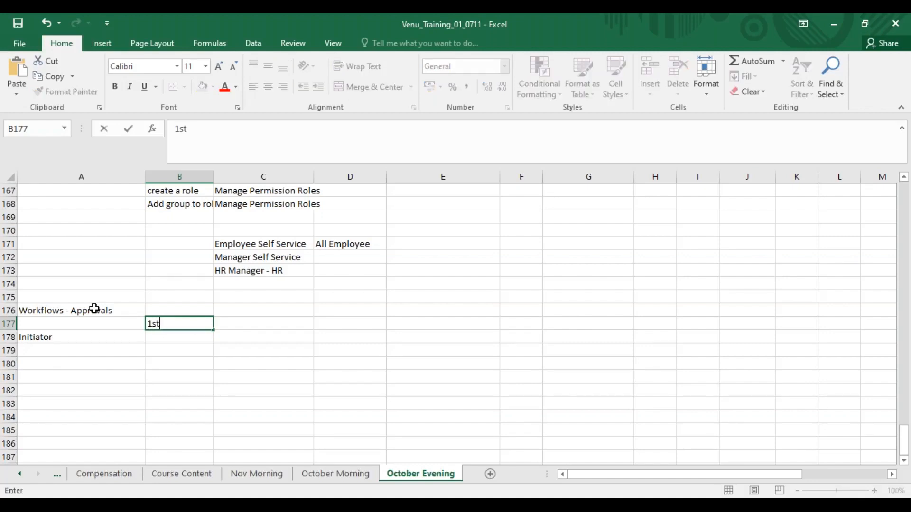
{"action": "type", "text": " Level Approval"}
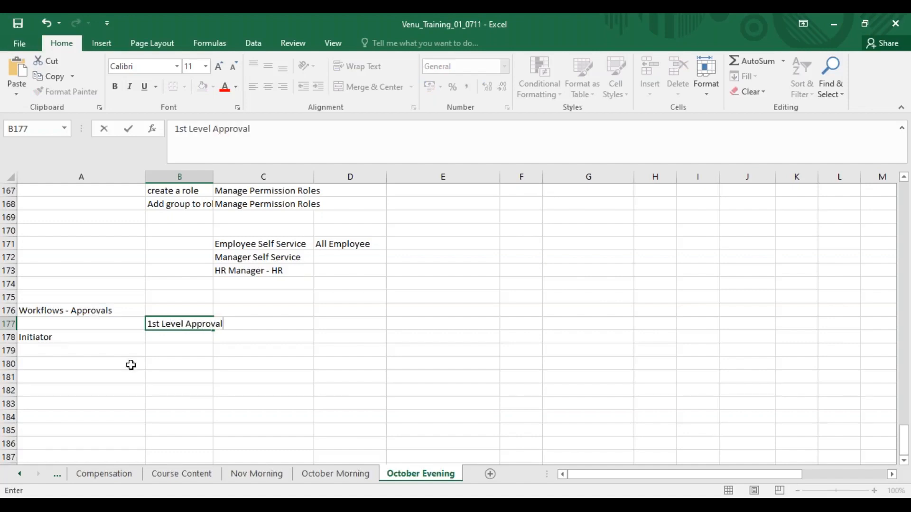
- Enter "Transfer Employee" in cell A181 as the title of the workflow example
{"action": "left_click", "coordinate": [81, 375]}
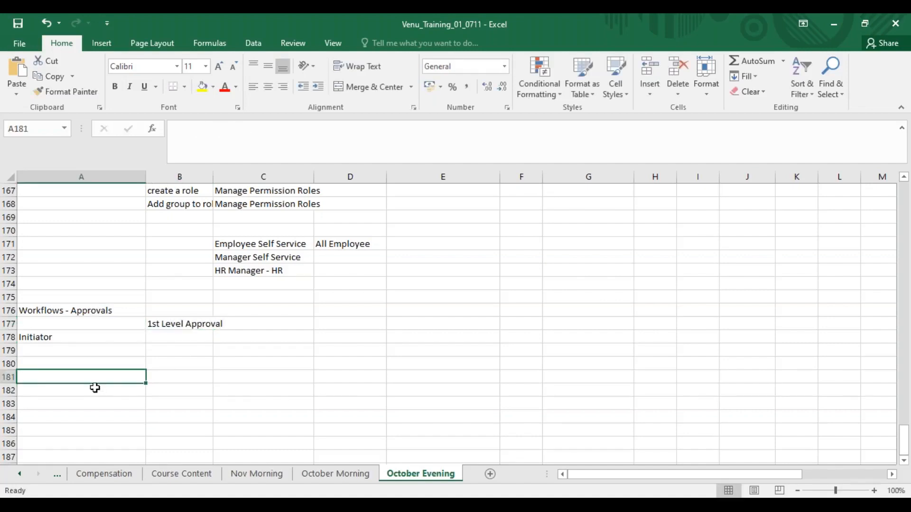
{"action": "type", "text": "Transfe"}
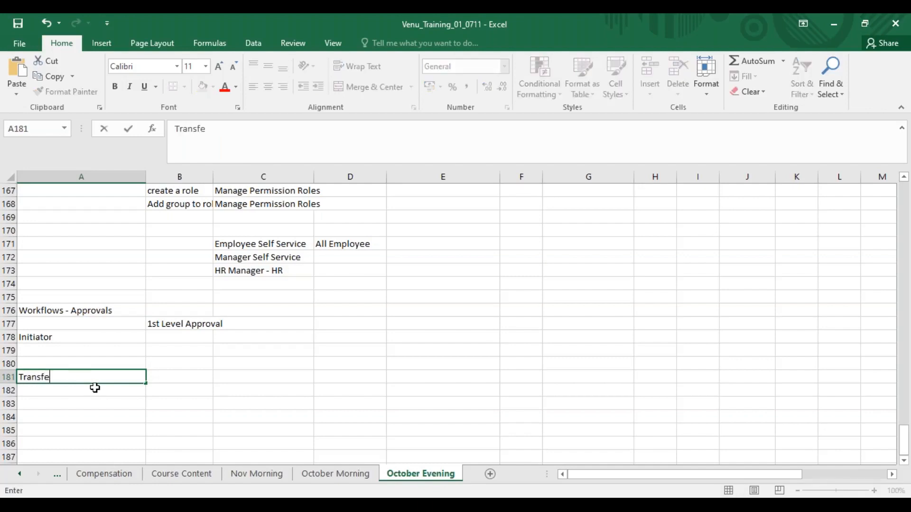
{"action": "type", "text": "r Employee"}
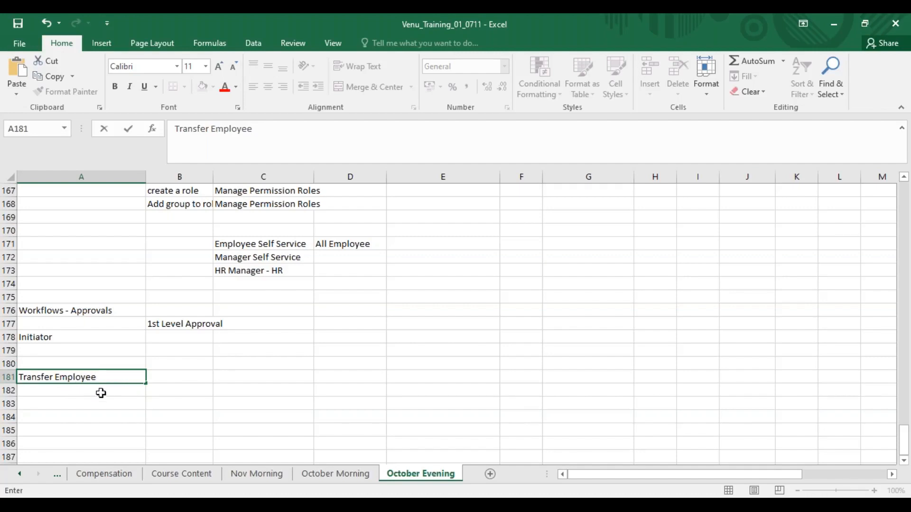
- List the example employee's name and two managers' names in cells A183 to A185 under Transfer Employee
{"action": "left_click", "coordinate": [76, 404]}
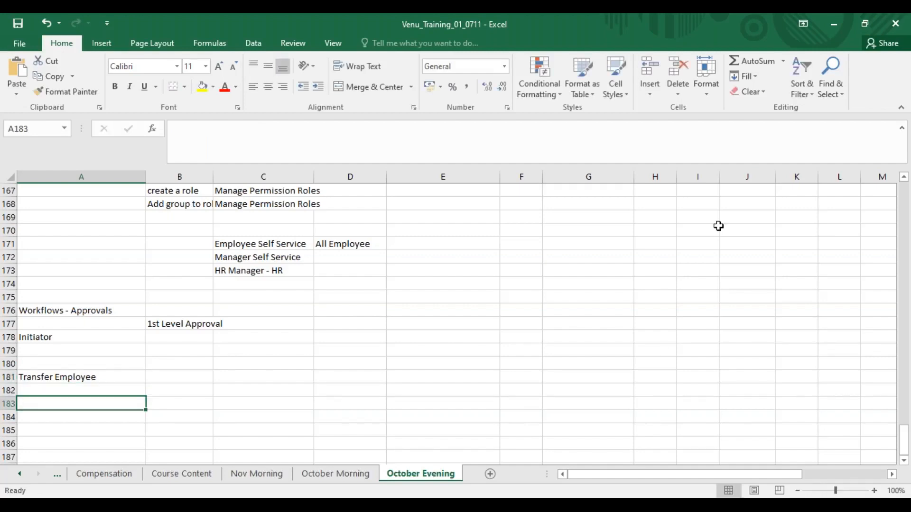
{"action": "left_click", "coordinate": [647, 40]}
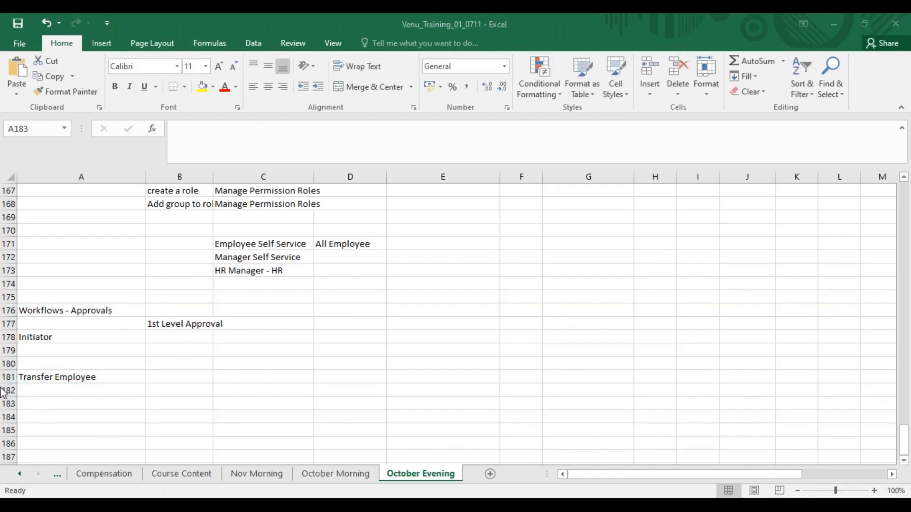
{"action": "left_click", "coordinate": [62, 404]}
{"action": "type", "text": "Shridhar"}
{"action": "key", "text": "Return"}
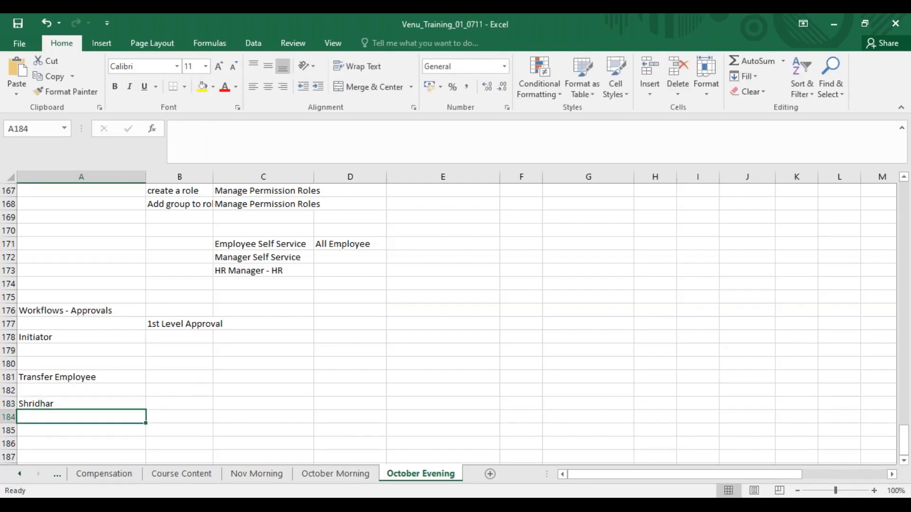
{"action": "type", "text": "Rafi"}
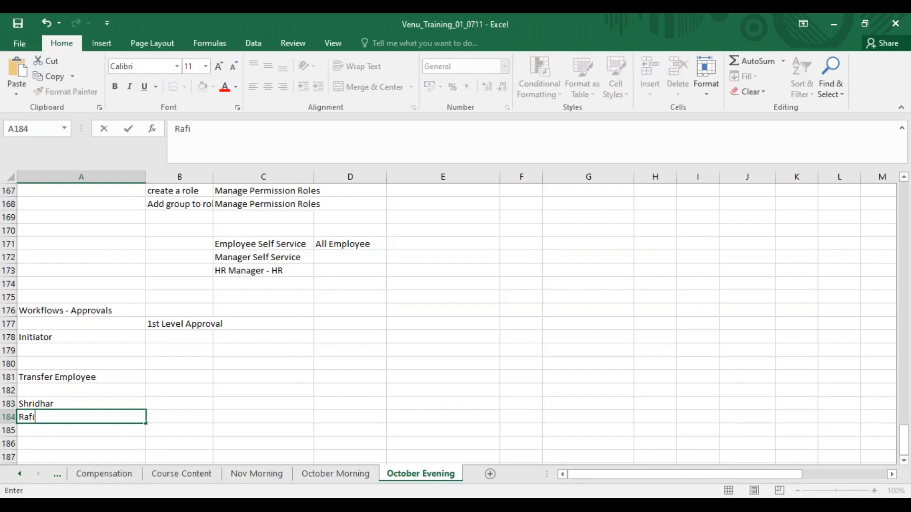
{"action": "key", "text": "Return"}
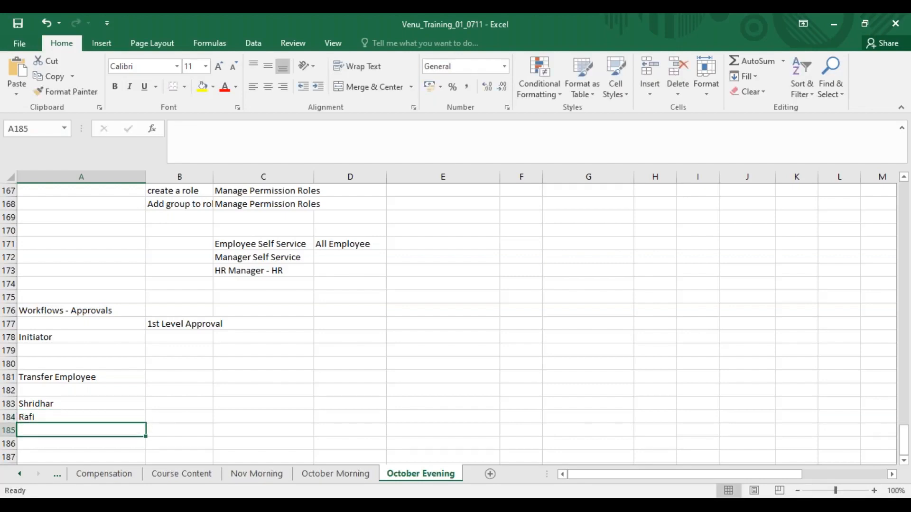
{"action": "type", "text": "Laxman"}
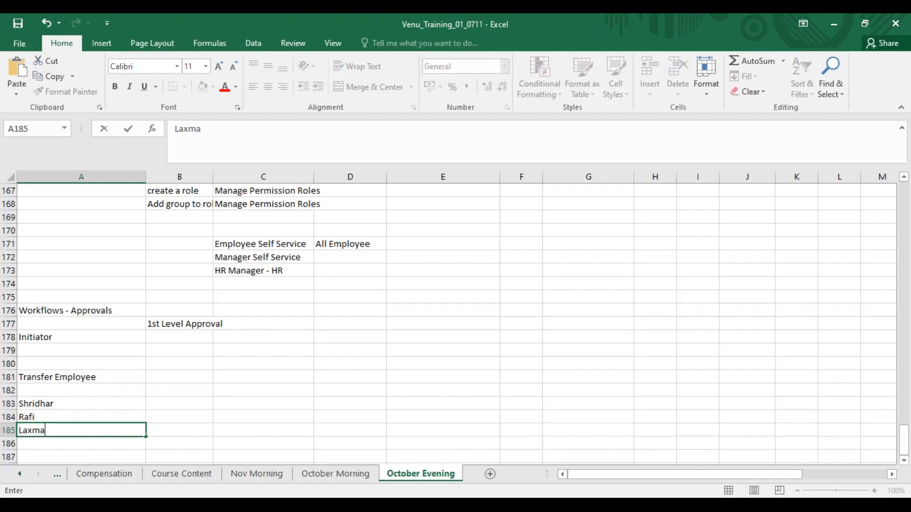
{"action": "key", "text": "Return"}
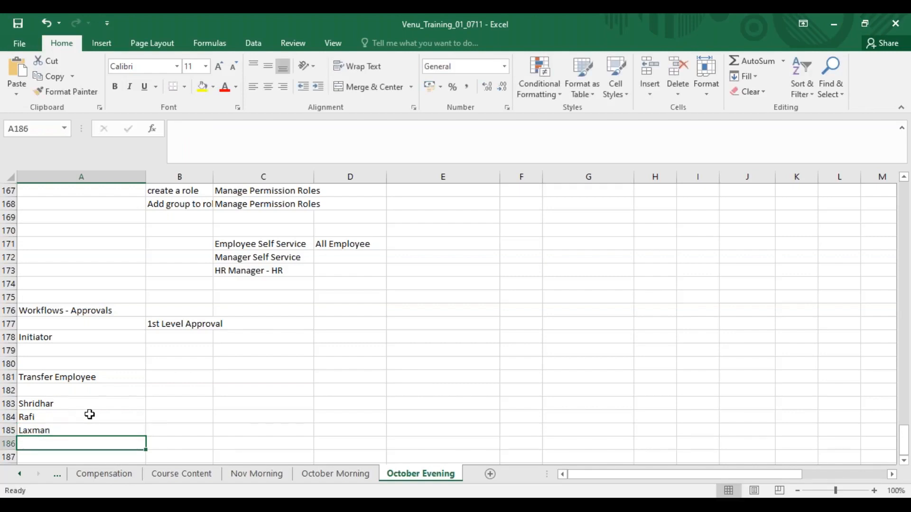
- Append "- Bangalore" to the employee's name in A183 and enter the transfer location Mumbai in B183
{"action": "double_click", "coordinate": [79, 404]}
{"action": "type", "text": "- Bangalore"}
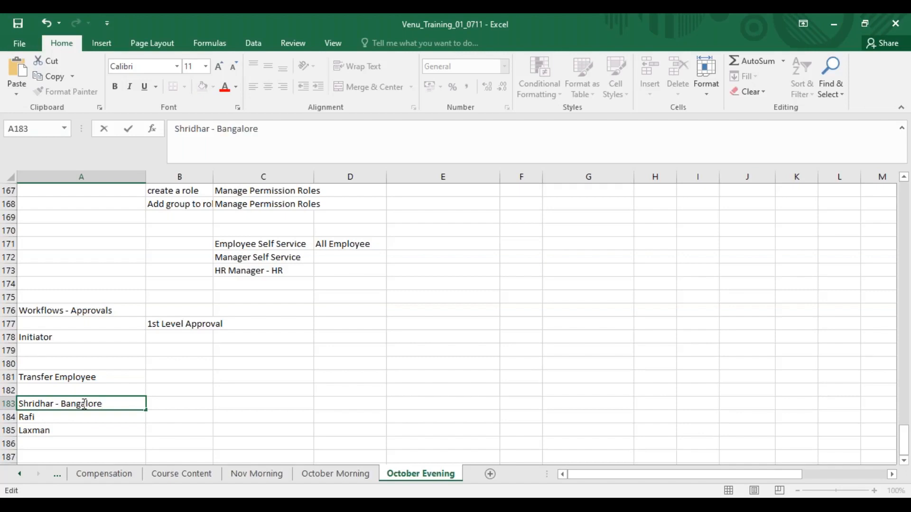
{"action": "left_click", "coordinate": [172, 401]}
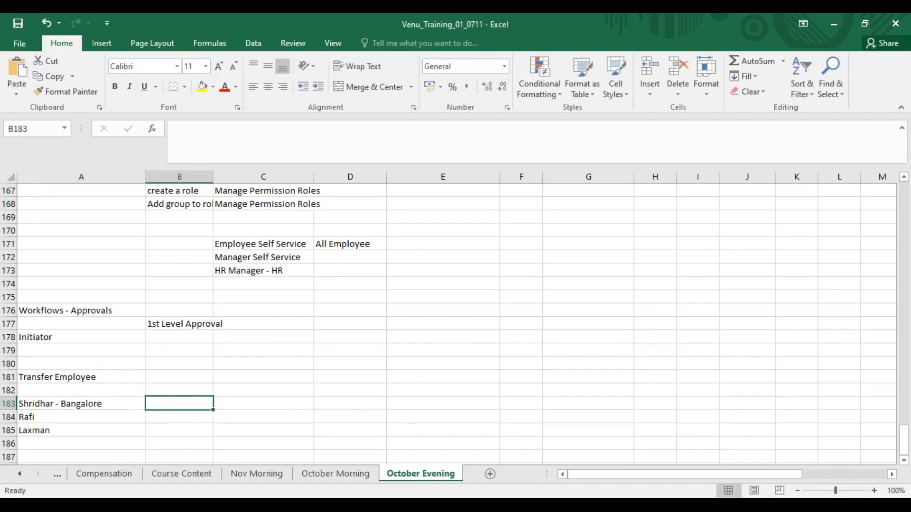
{"action": "type", "text": "Mumbai"}
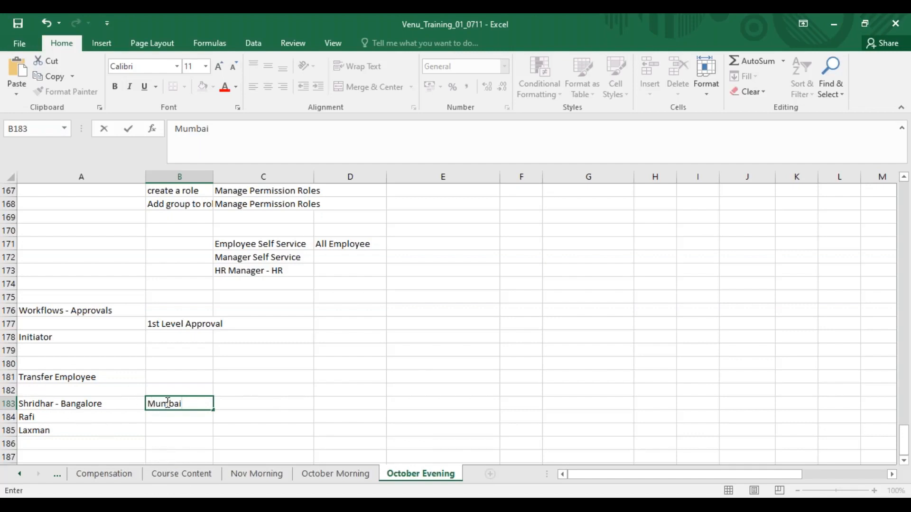
- Enter the names of the two managers for the Mumbai location in cells B184 and B185
{"action": "left_click", "coordinate": [189, 416]}
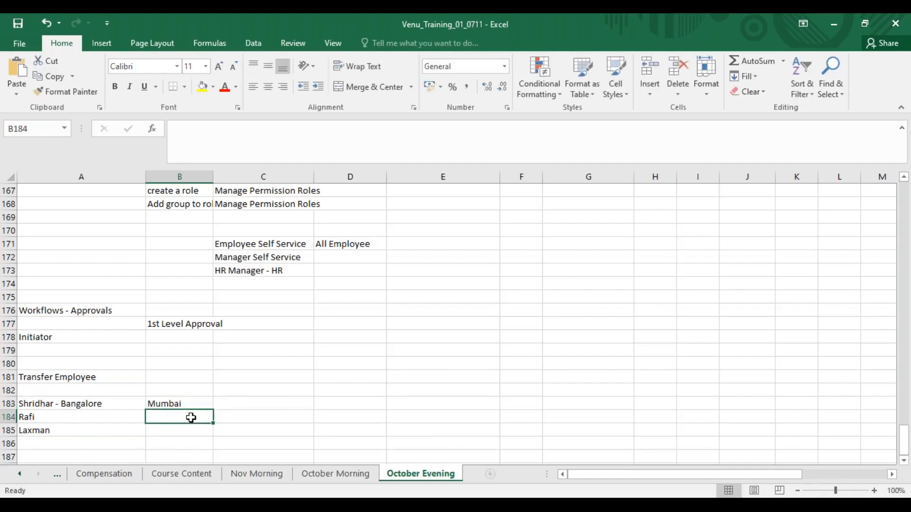
{"action": "type", "text": "Priya"}
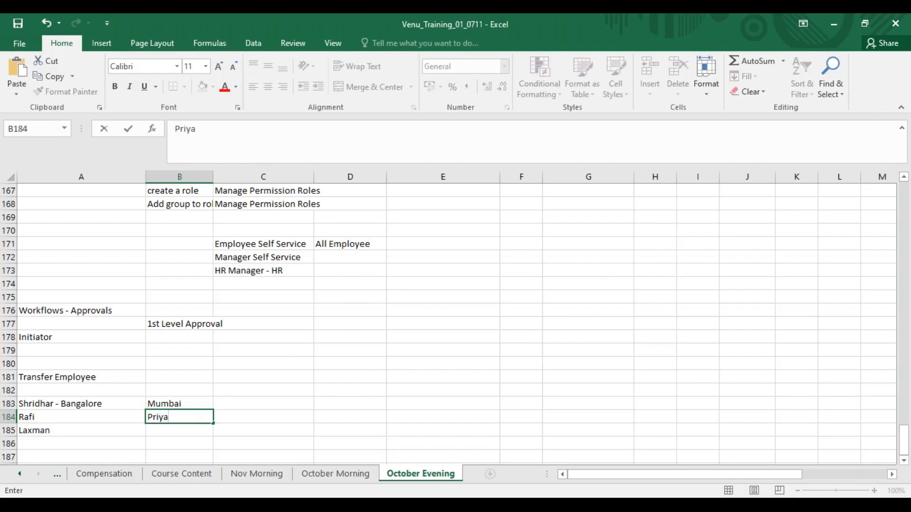
{"action": "left_click", "coordinate": [170, 431]}
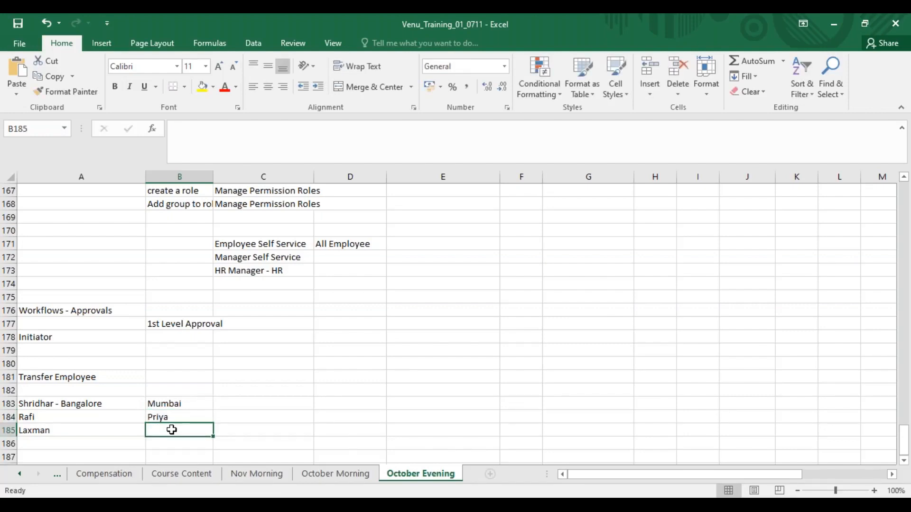
{"action": "type", "text": "Jevitha"}
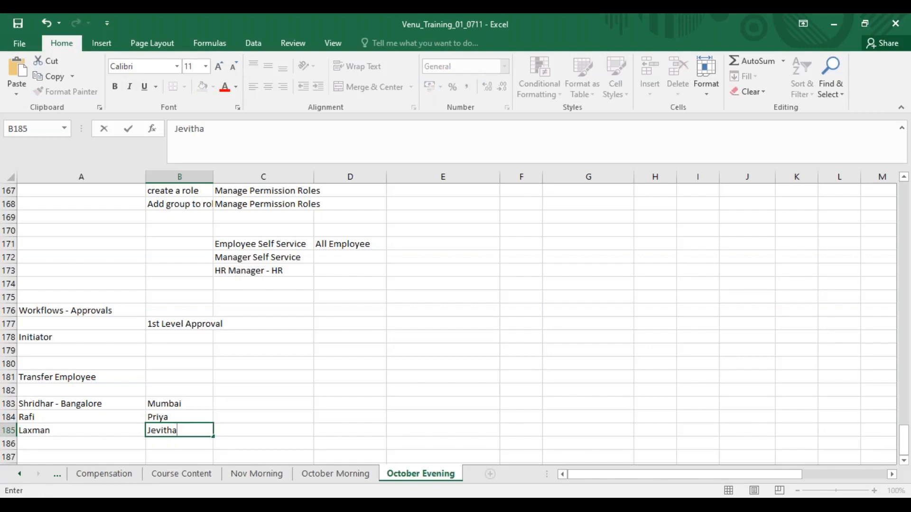
- Append "- Source Manager" to the name in A184 and "- Source Managers Manager" to the name in A185
{"action": "left_click", "coordinate": [54, 421]}
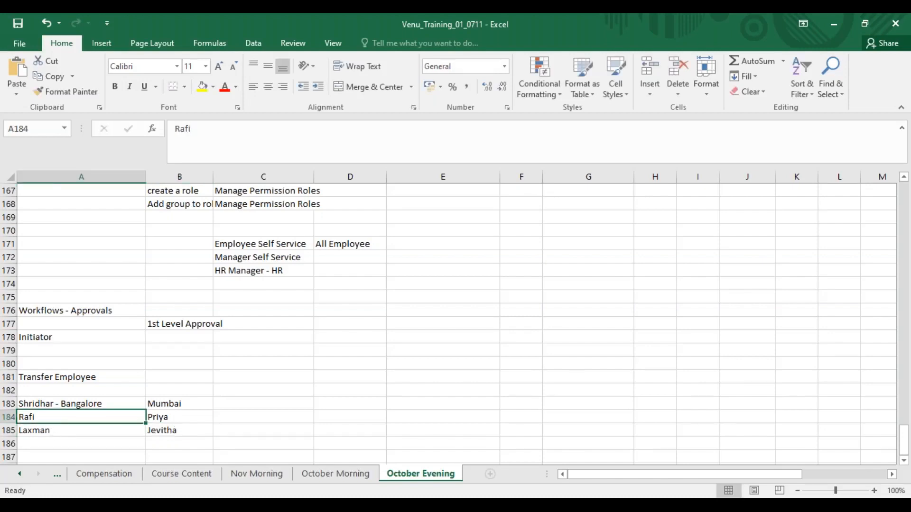
{"action": "left_click", "coordinate": [55, 429]}
{"action": "double_click", "coordinate": [60, 418]}
{"action": "type", "text": "- S"}
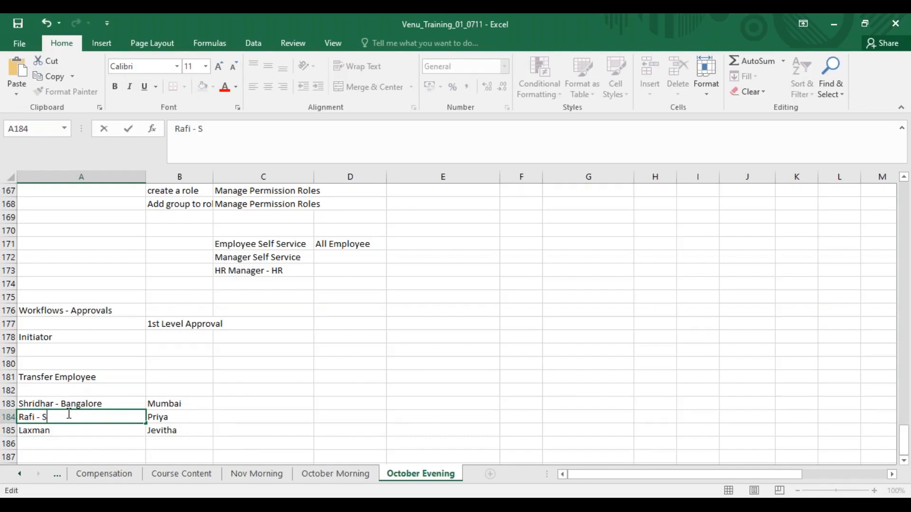
{"action": "type", "text": "ource Manager"}
{"action": "double_click", "coordinate": [65, 430]}
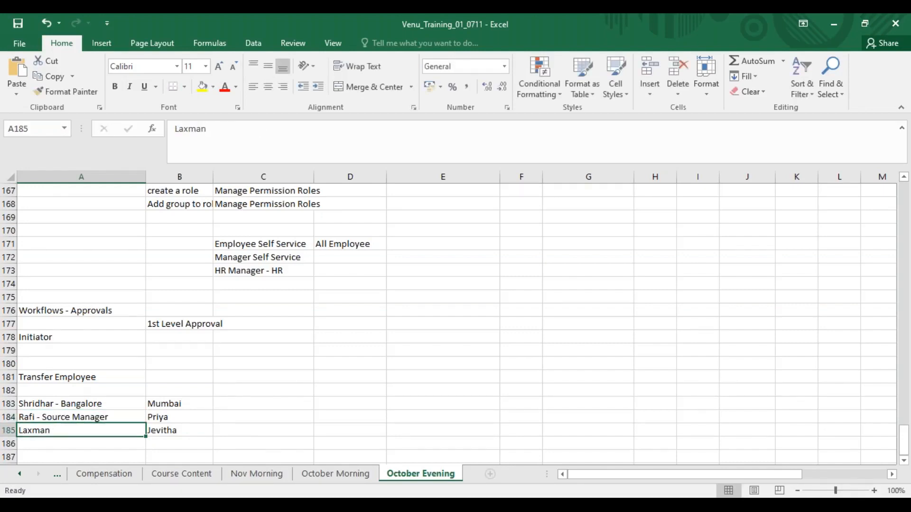
{"action": "type", "text": "- So"}
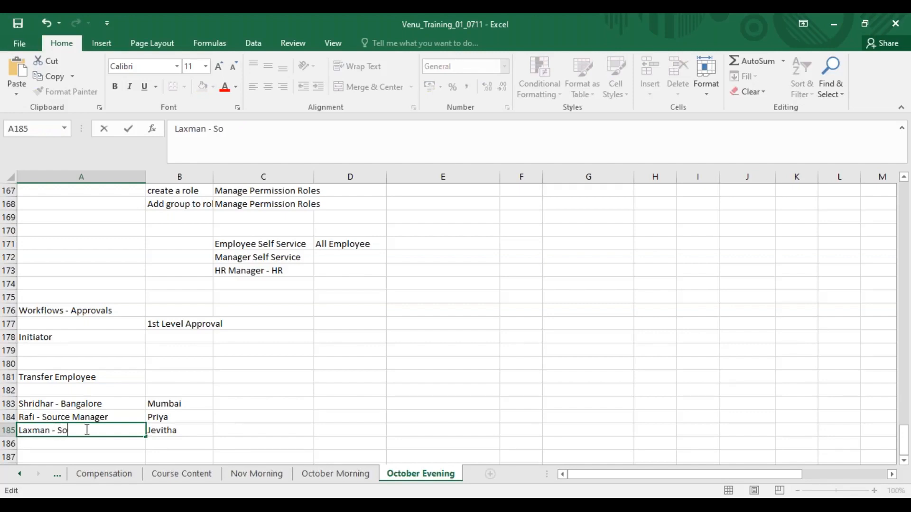
{"action": "type", "text": "urce Managers Manager"}
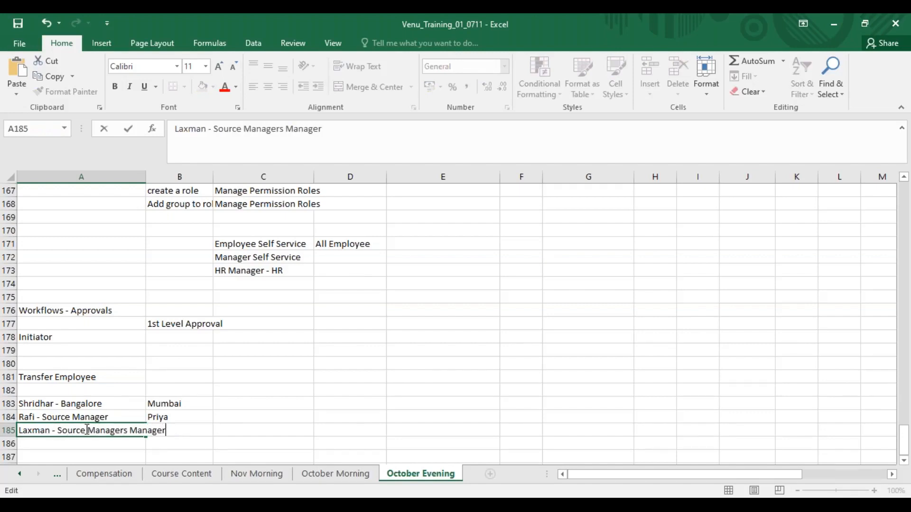
{"action": "left_click", "coordinate": [187, 416]}
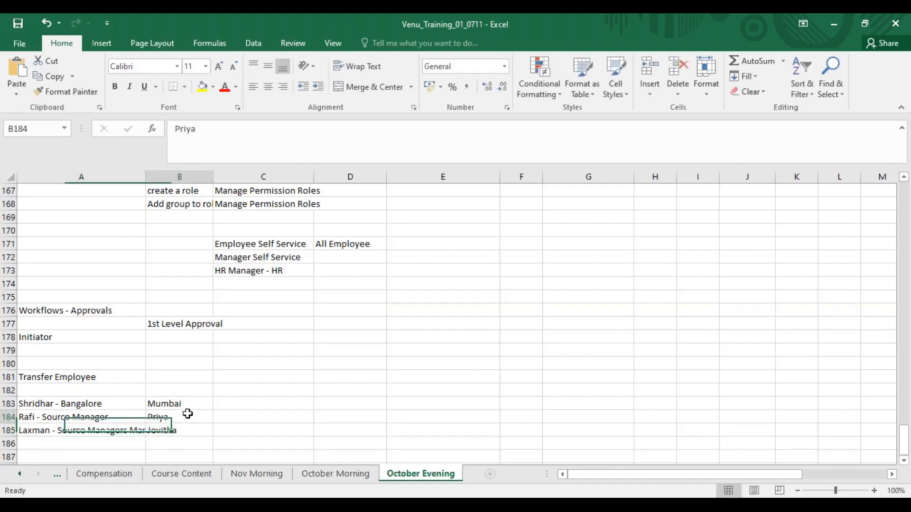
{"action": "left_click", "coordinate": [238, 415]}
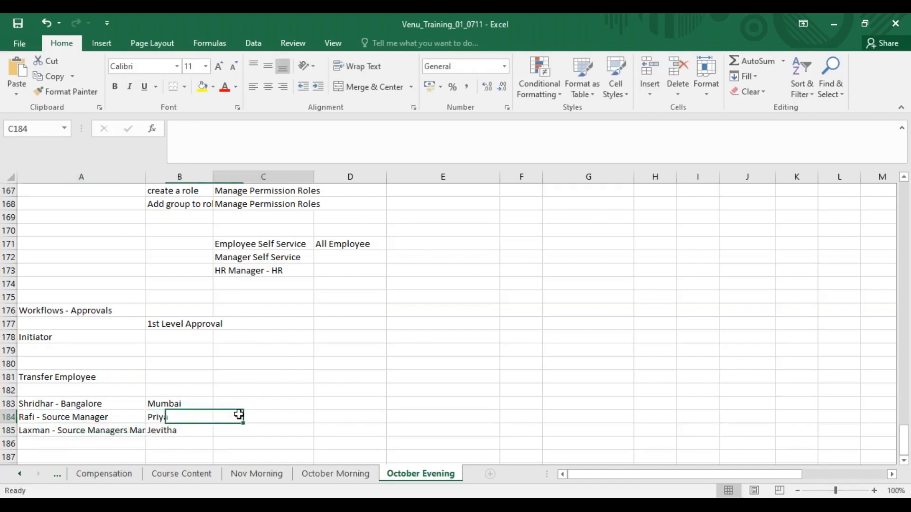
- Append "- Target Manager" to the name in B184 and "- Target Mgr Mgr" to the name in B185
{"action": "left_click", "coordinate": [196, 416]}
{"action": "key", "text": "F2"}
{"action": "type", "text": "- Tar"}
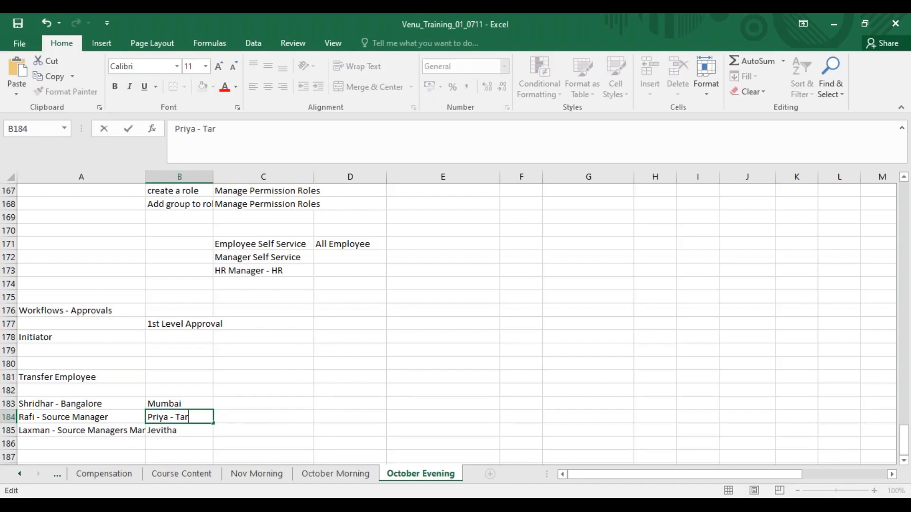
{"action": "type", "text": "get Manager"}
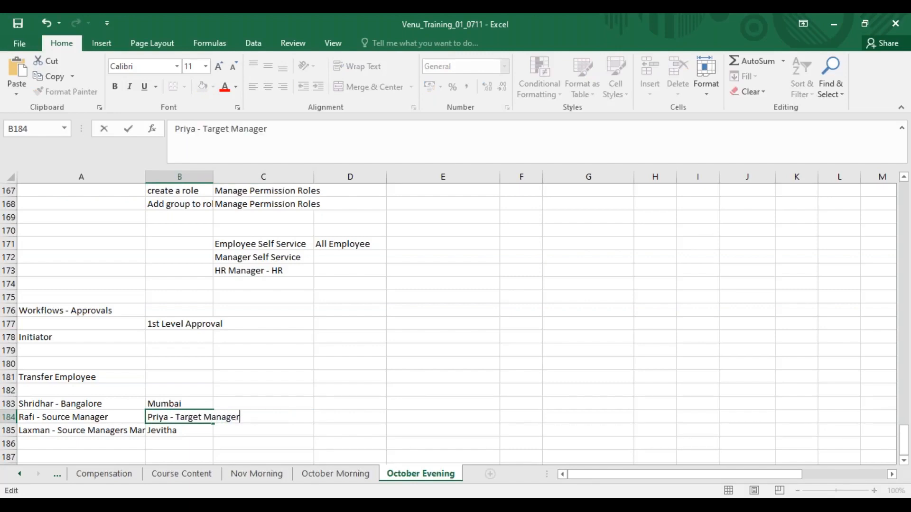
{"action": "left_click", "coordinate": [187, 431]}
{"action": "double_click", "coordinate": [190, 432]}
{"action": "type", "text": "- Tr"}
{"action": "type", "text": "arget"}
{"action": "type", "text": " M"}
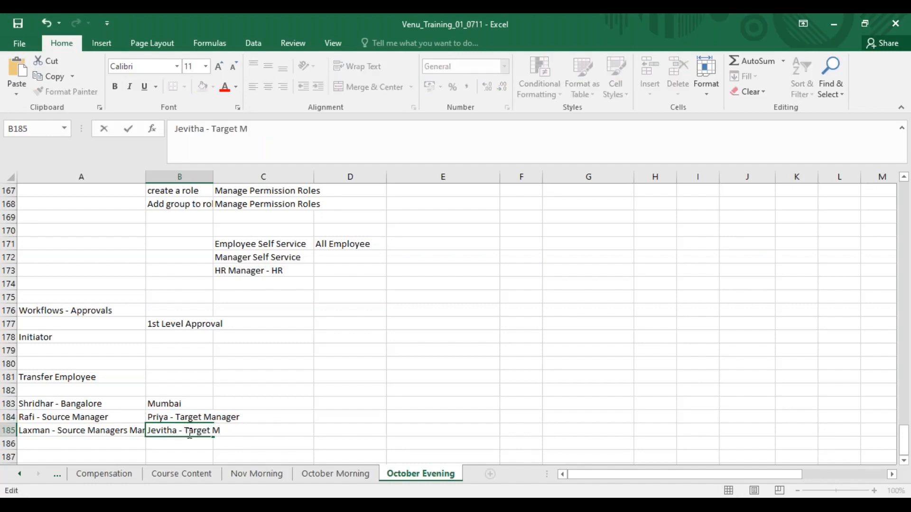
{"action": "type", "text": "gr Mgr"}
{"action": "key", "text": "Return"}
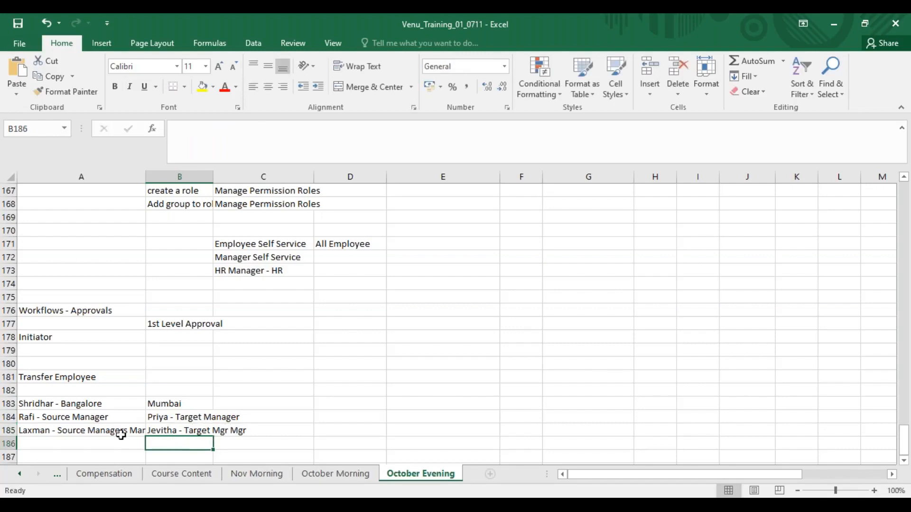
- Enter "Manager - Role" in B178 under the 1st Level Approval heading
{"action": "left_click", "coordinate": [109, 432]}
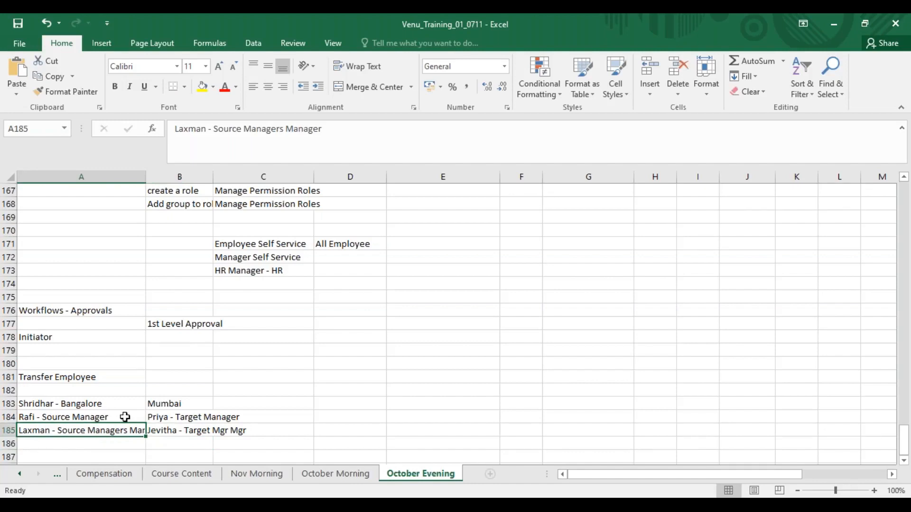
{"action": "left_click", "coordinate": [178, 324]}
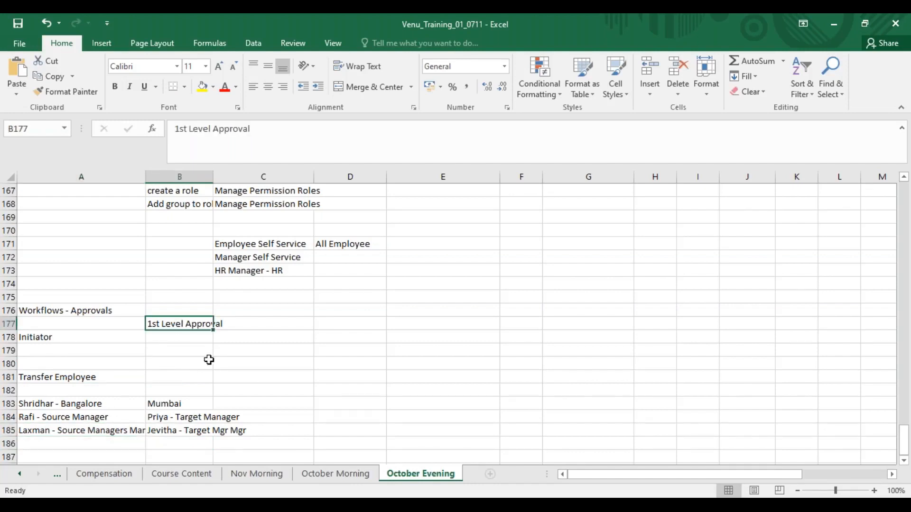
{"action": "left_click", "coordinate": [197, 336]}
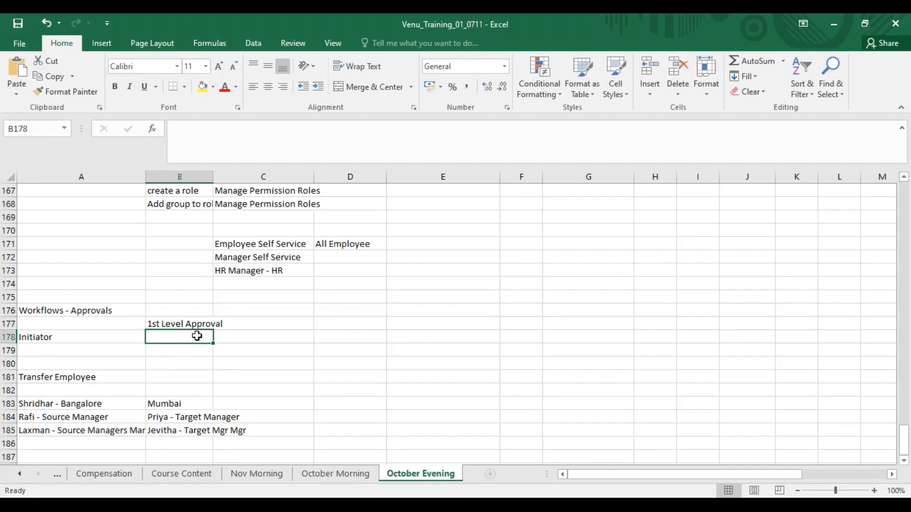
{"action": "type", "text": "Mana"}
{"action": "key", "text": "BackSpace"}
{"action": "type", "text": "ger"}
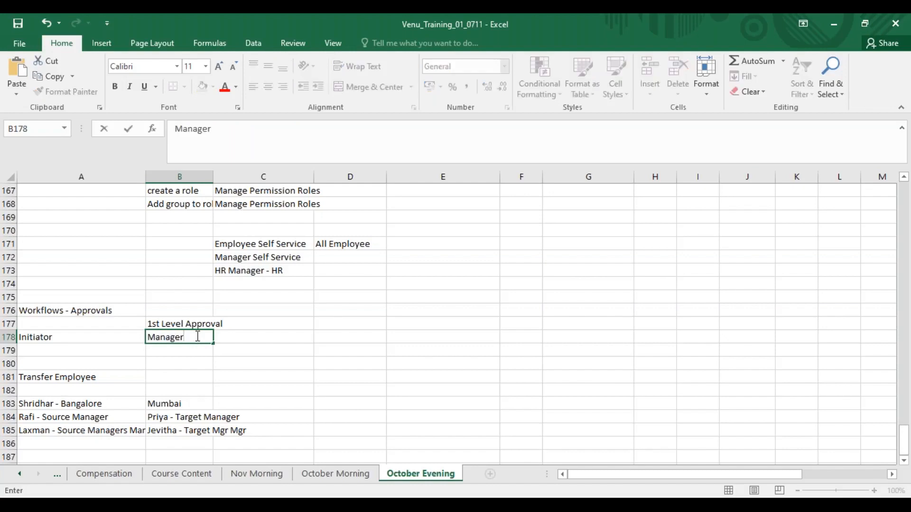
{"action": "type", "text": " - Role"}
{"action": "left_click", "coordinate": [195, 350]}
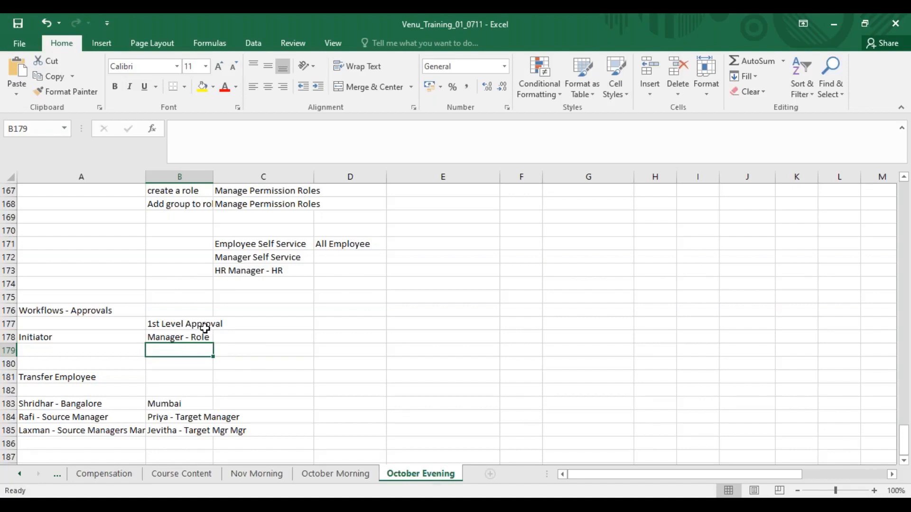
- Enter "Context - Source" in B179 and the source manager's name in B180 for the 1st Level Approval
{"action": "left_click", "coordinate": [61, 418]}
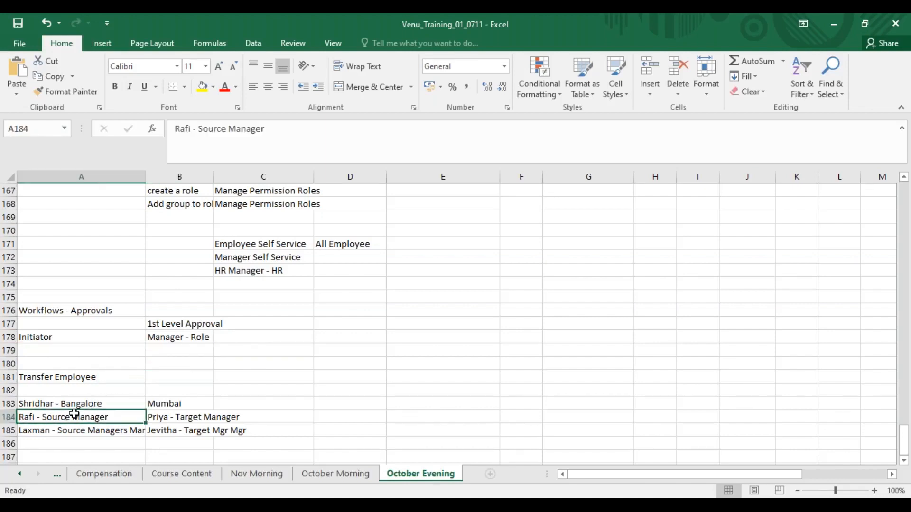
{"action": "left_click", "coordinate": [163, 414]}
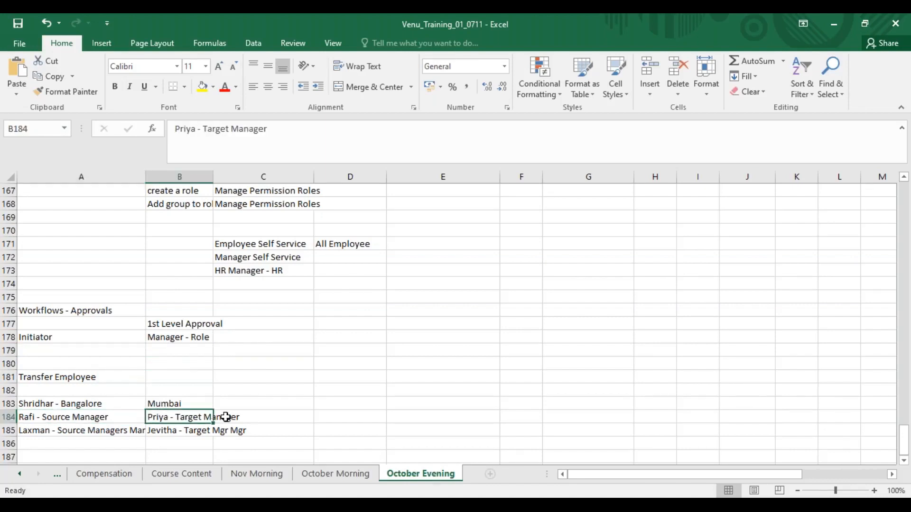
{"action": "left_click", "coordinate": [183, 354]}
{"action": "type", "text": "Con"}
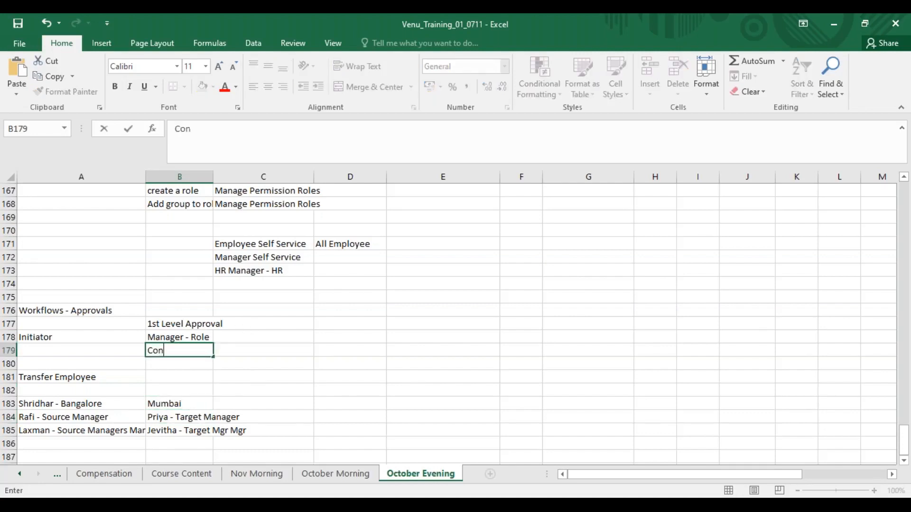
{"action": "type", "text": "text - Source"}
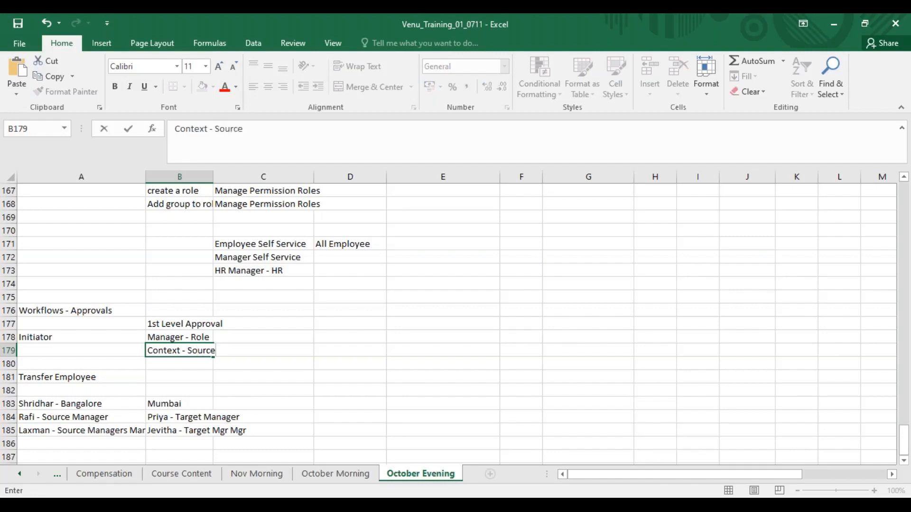
{"action": "left_click", "coordinate": [171, 367]}
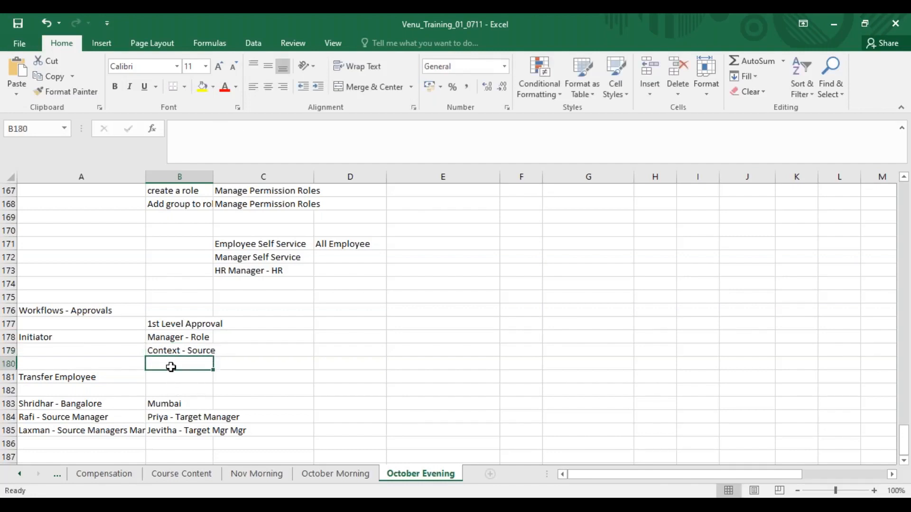
{"action": "type", "text": "Rafi"}
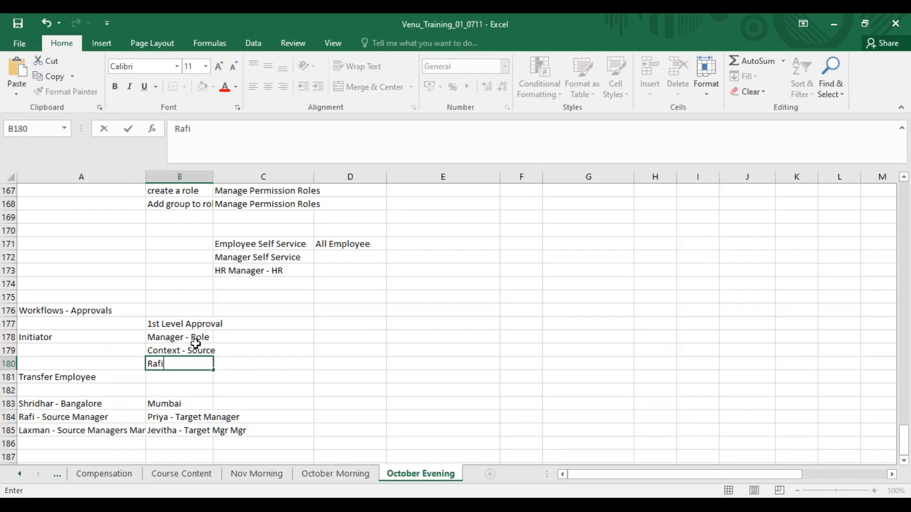
{"action": "left_click", "coordinate": [65, 400]}
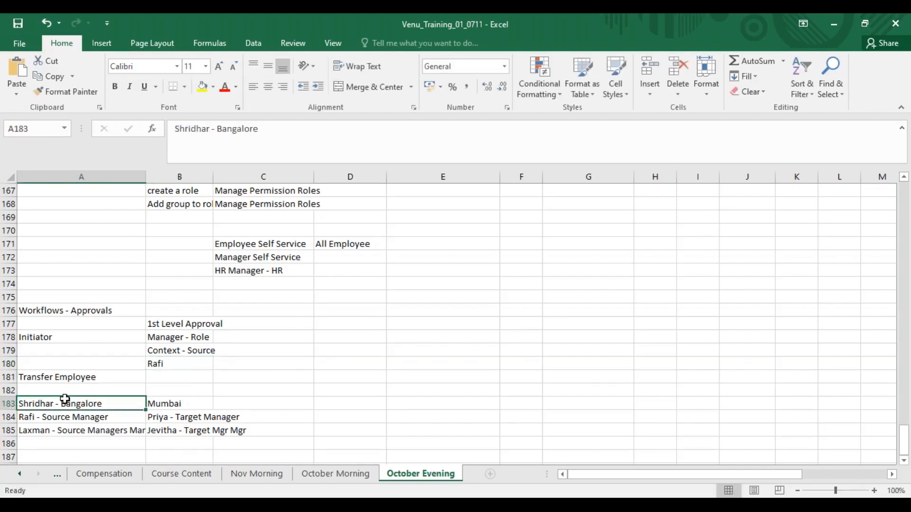
{"action": "left_click", "coordinate": [166, 338]}
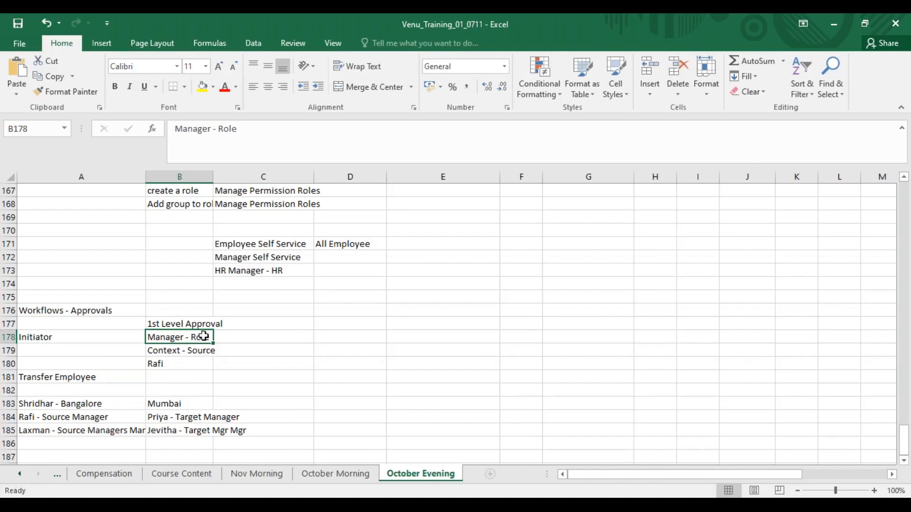
{"action": "left_click", "coordinate": [175, 356]}
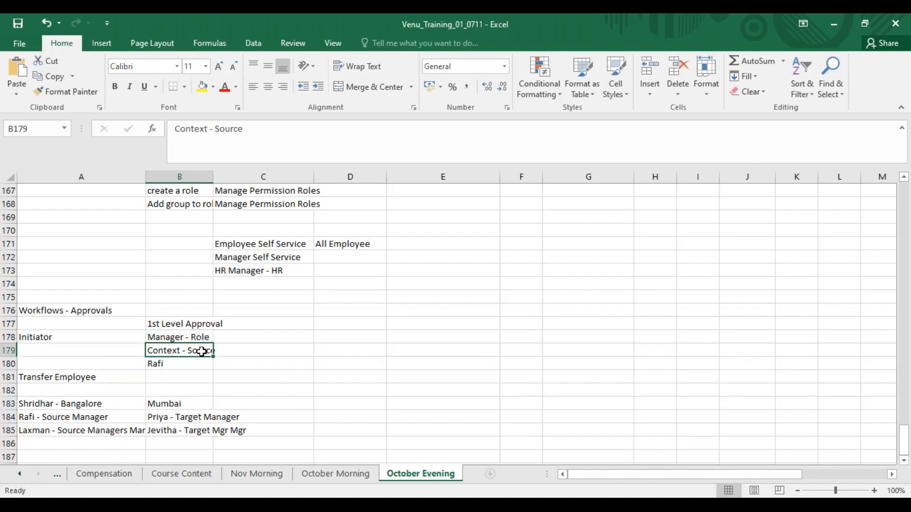
{"action": "left_click", "coordinate": [177, 364]}
- Add the heading "2nd Level Approval" in C177 with "Managers Mgr - Role" in C178 beneath it
{"action": "left_click", "coordinate": [248, 323]}
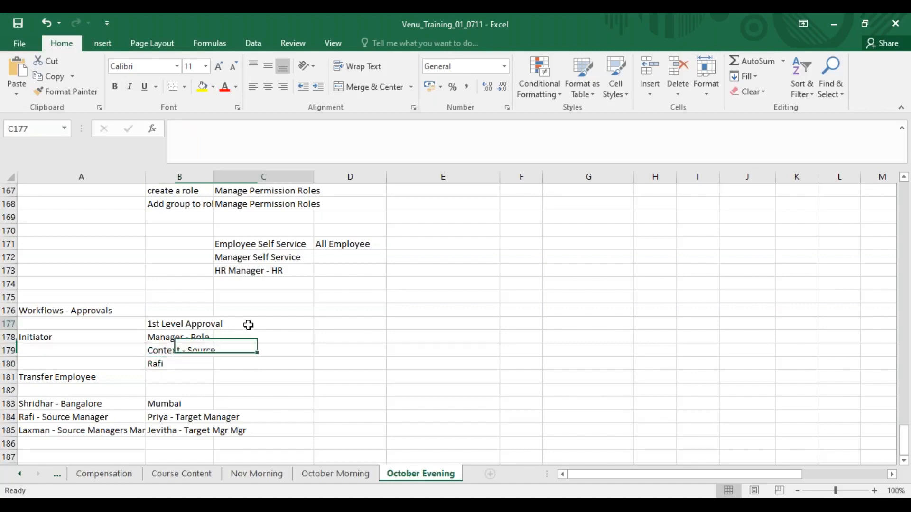
{"action": "type", "text": "2nd Level Approval"}
{"action": "key", "text": "Return"}
{"action": "type", "text": "Manager"}
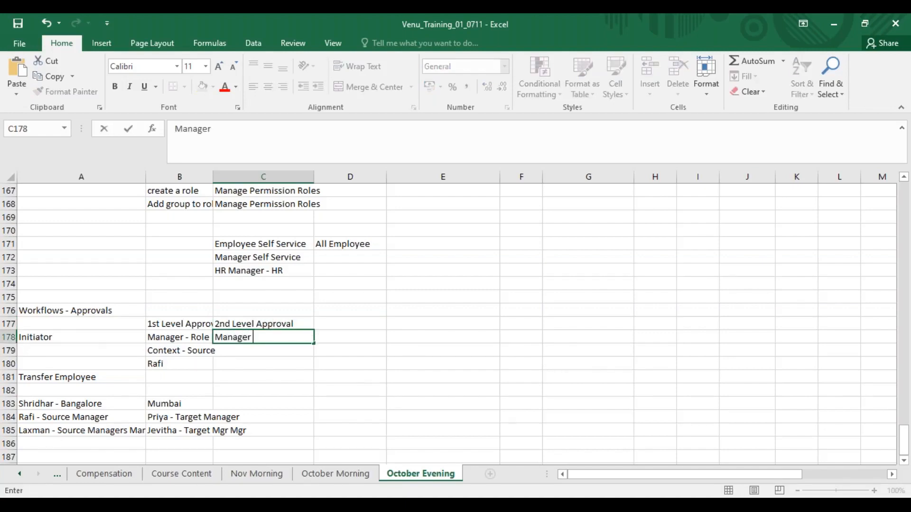
{"action": "type", "text": "s Mgr - Role"}
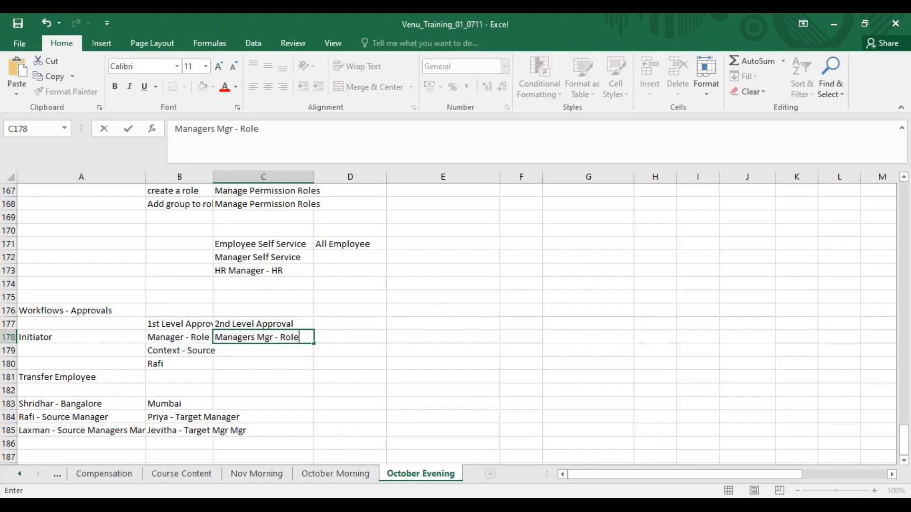
- Enter "Context - Source" in C179 and the name of the source manager's manager in C180
{"action": "left_click", "coordinate": [240, 350]}
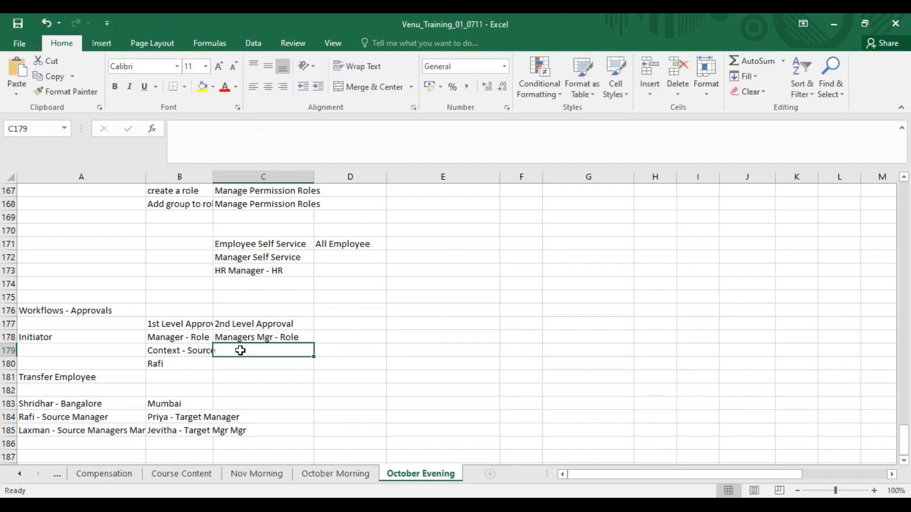
{"action": "type", "text": "Context - Source"}
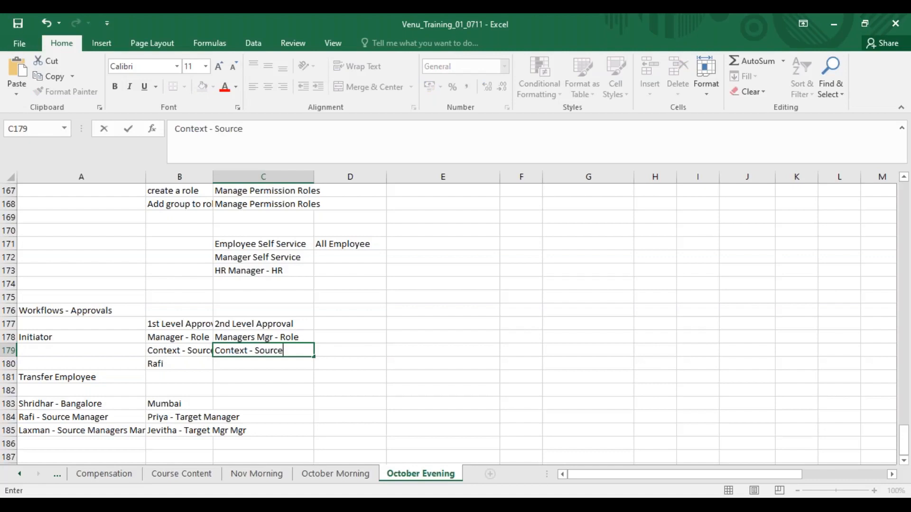
{"action": "key", "text": "Return"}
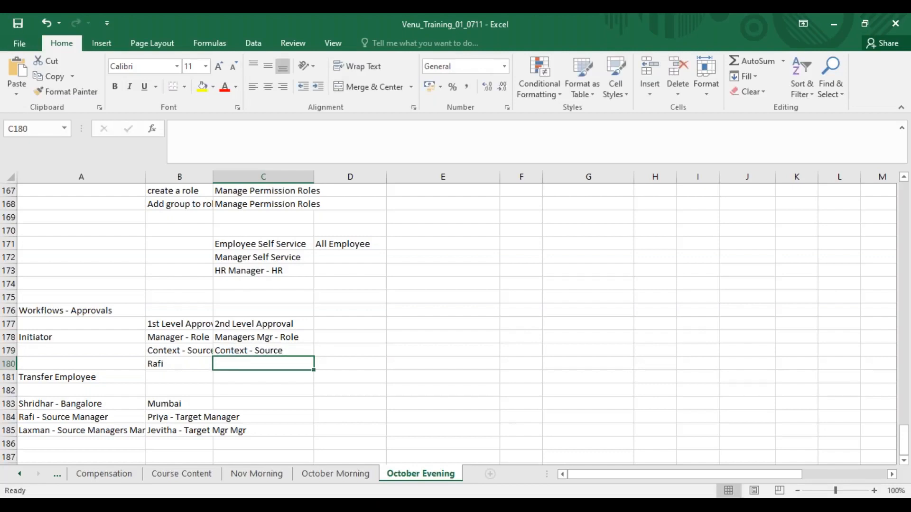
{"action": "type", "text": "Laxman"}
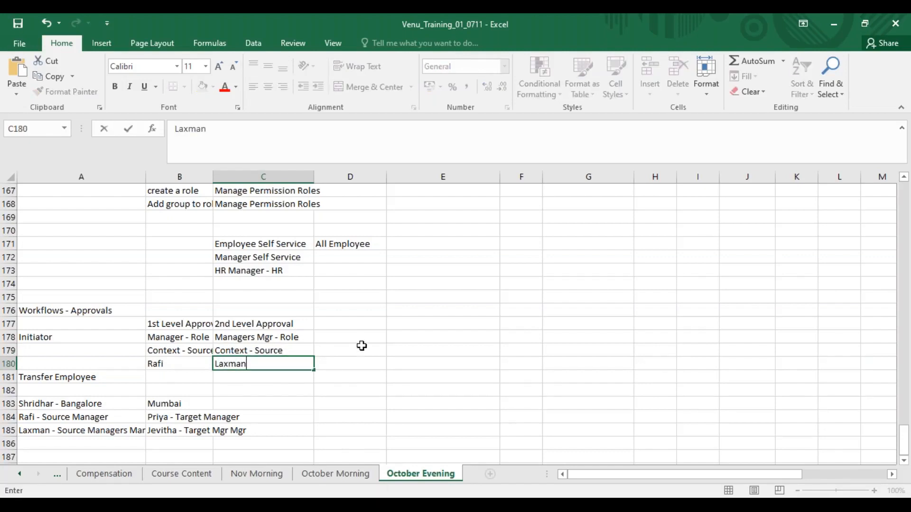
- Add the heading "3rd Level Approval" in D177
{"action": "left_click", "coordinate": [339, 324]}
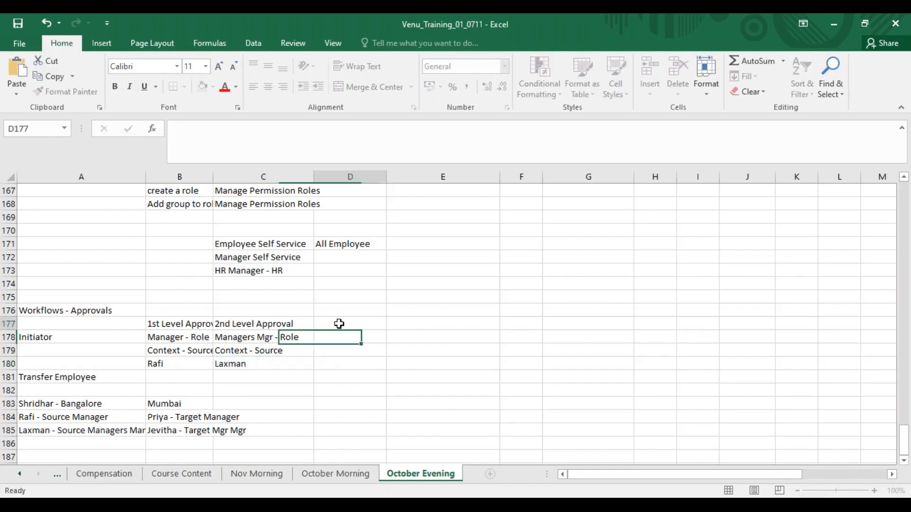
{"action": "type", "text": "3rd Level Approva"}
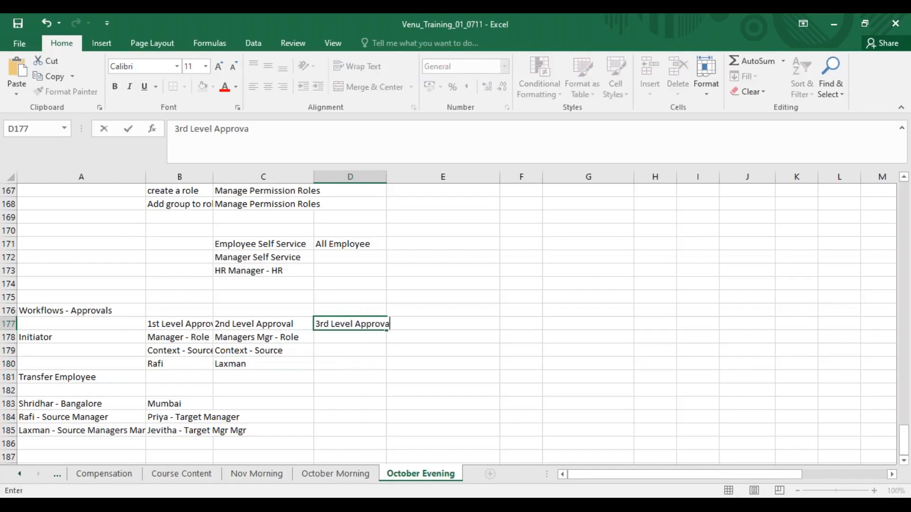
{"action": "type", "text": "l"}
{"action": "key", "text": "Return"}
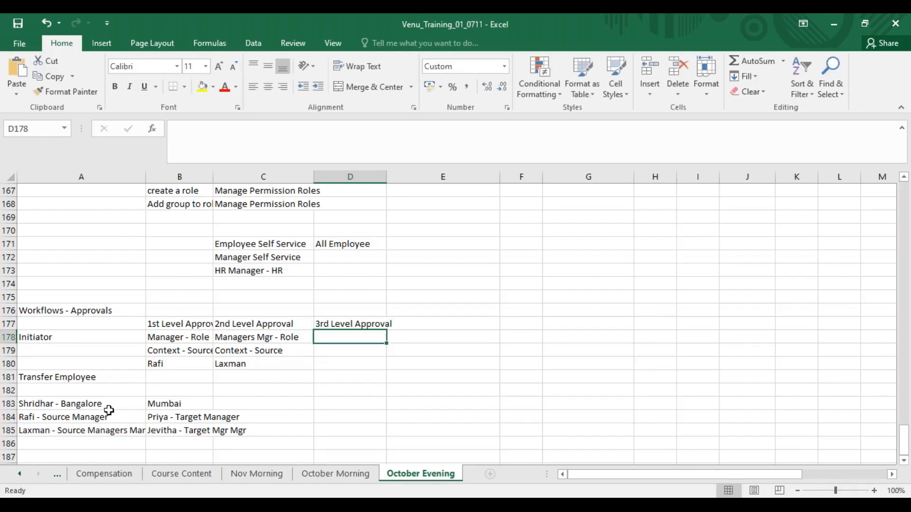
- Copy the 1st Level Approval's role and context entries from B178:B179 to D178:D179
{"action": "left_click", "coordinate": [181, 342]}
{"action": "left_click_drag", "start_coordinate": [180, 342], "coordinate": [180, 351]}
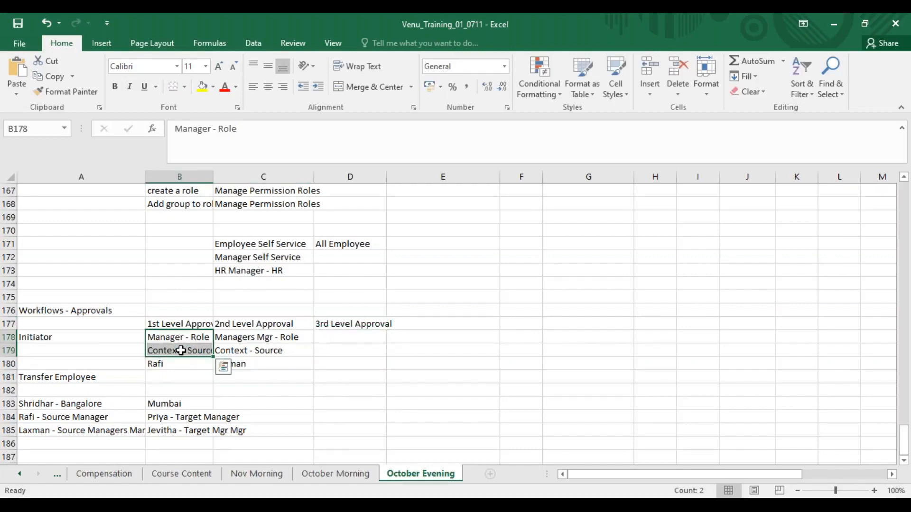
{"action": "key", "text": "ctrl+c"}
{"action": "left_click", "coordinate": [353, 337]}
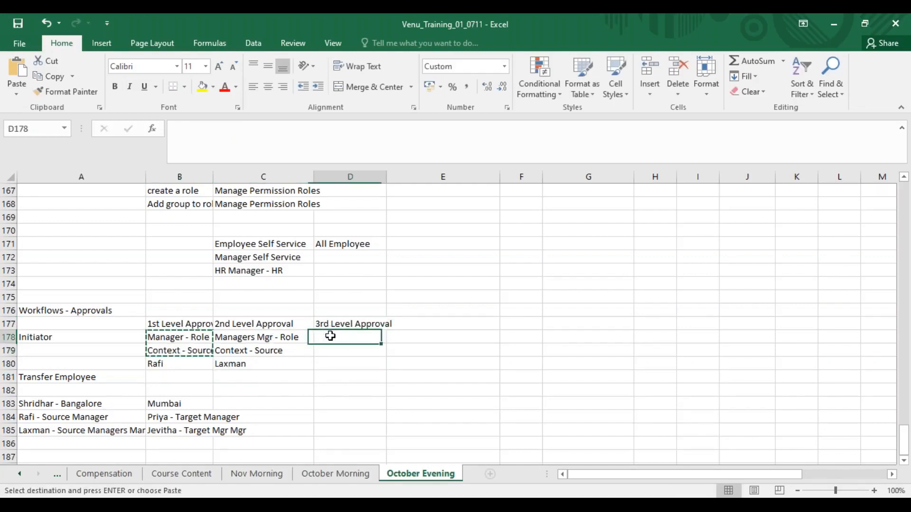
{"action": "key", "text": "ctrl+v"}
- Change the context in D179 to "Context - Target" and enter the target manager's name in D180
{"action": "double_click", "coordinate": [356, 352]}
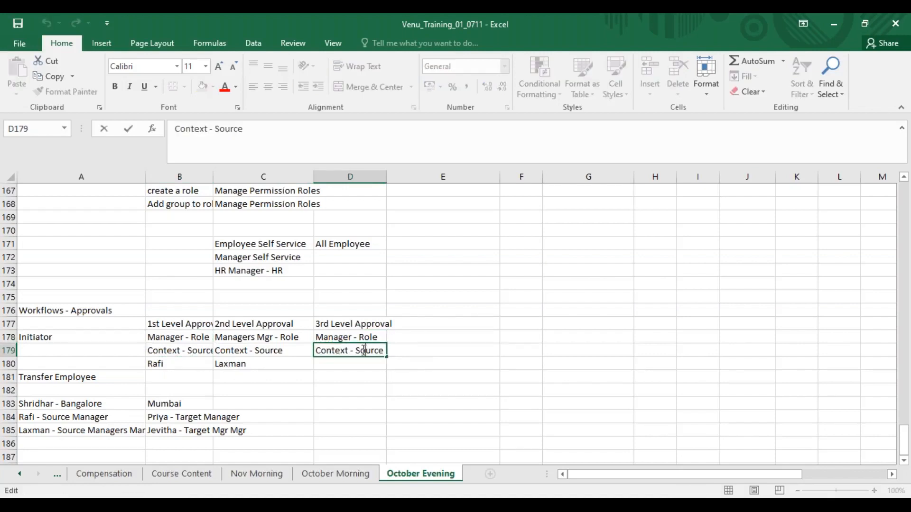
{"action": "left_click_drag", "start_coordinate": [356, 353], "coordinate": [385, 352]}
{"action": "key", "text": "BackSpace"}
{"action": "type", "text": "Tra"}
{"action": "key", "text": "BackSpace"}
{"action": "type", "text": "arget"}
{"action": "left_click", "coordinate": [356, 364]}
{"action": "type", "text": "Priya"}
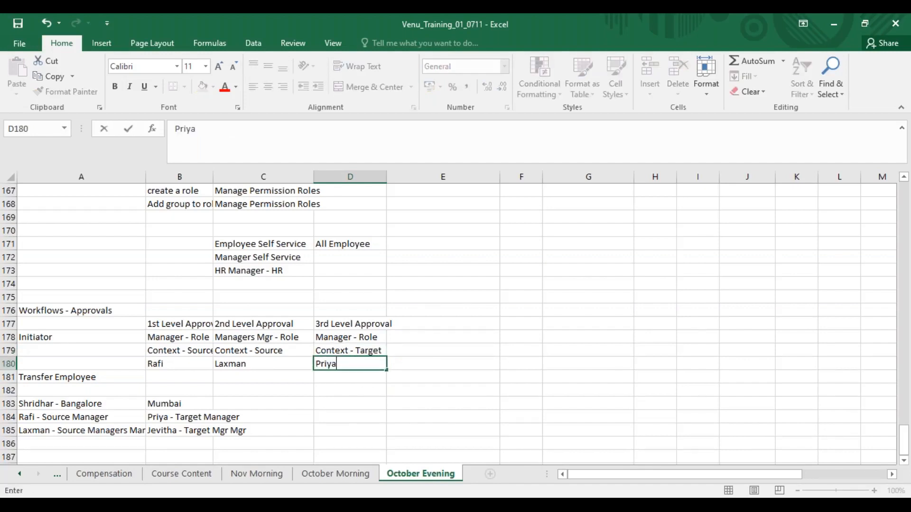
{"action": "left_click_drag", "start_coordinate": [156, 324], "coordinate": [334, 332]}
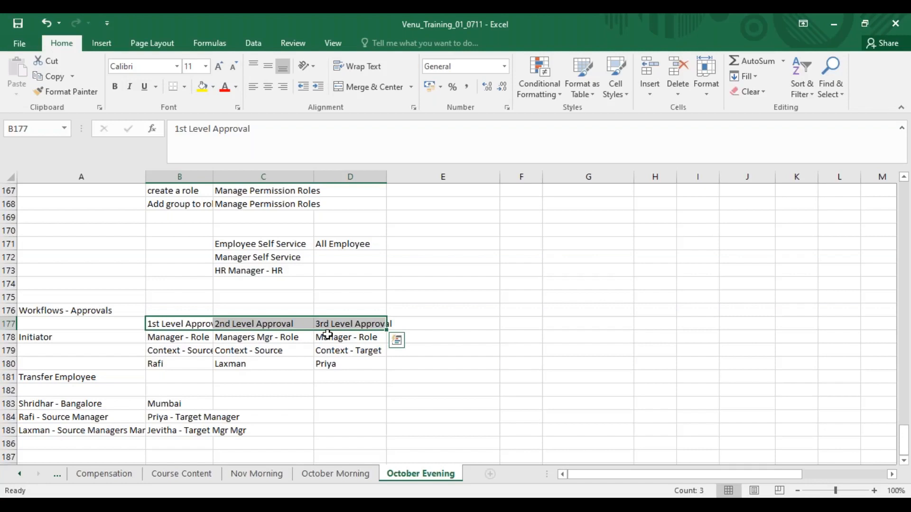
{"action": "left_click", "coordinate": [129, 402]}
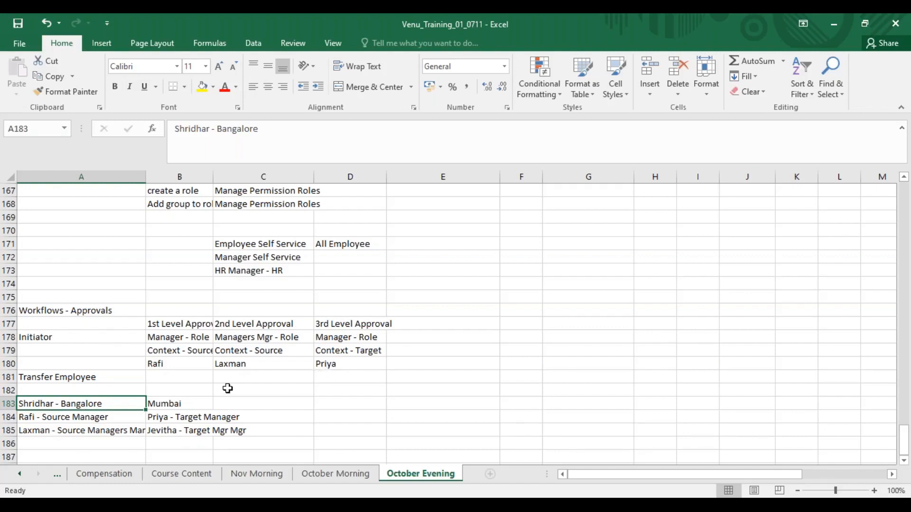
{"action": "left_click", "coordinate": [184, 363]}
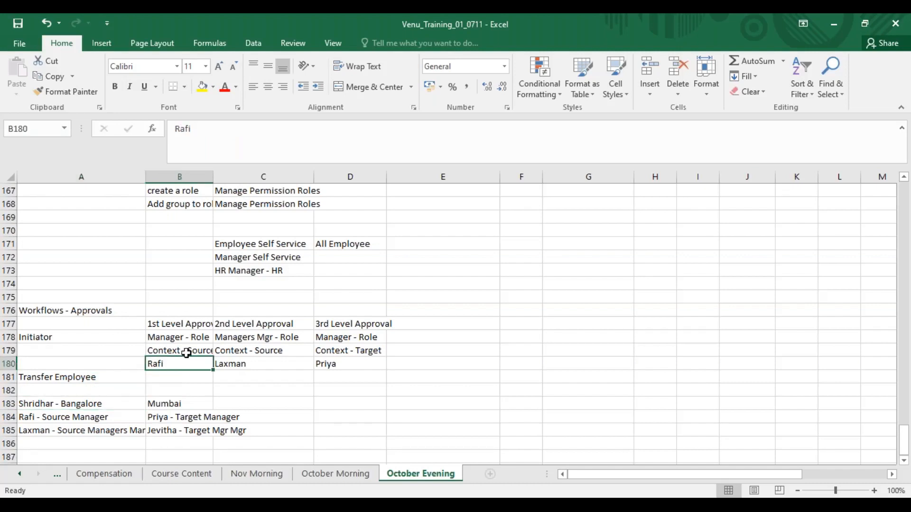
{"action": "left_click", "coordinate": [74, 431]}
{"action": "left_click", "coordinate": [173, 364]}
{"action": "left_click", "coordinate": [239, 337]}
{"action": "left_click", "coordinate": [240, 365]}
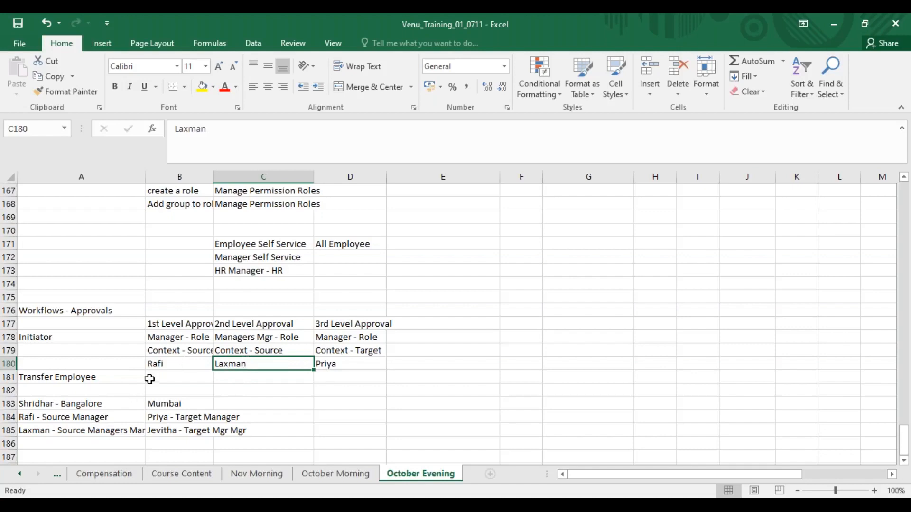
{"action": "left_click_drag", "start_coordinate": [168, 338], "coordinate": [172, 369]}
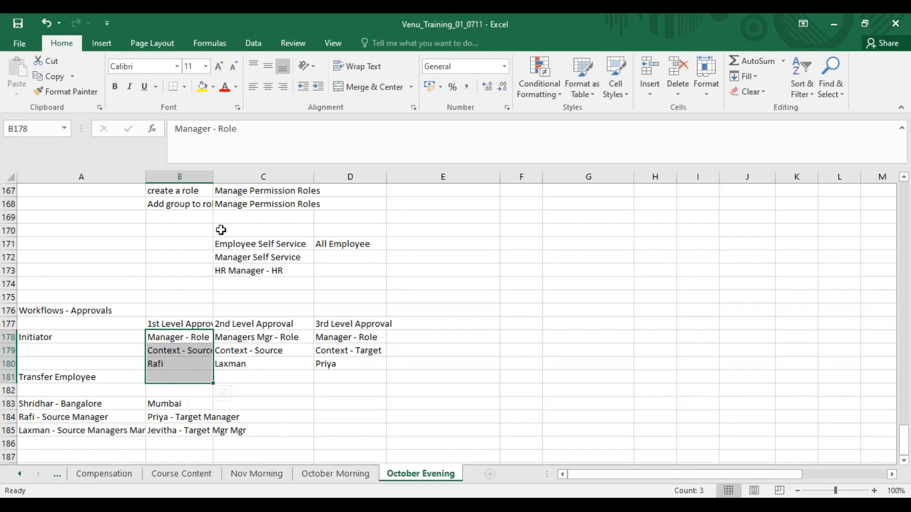
- Enter the heading "4th Level" in E177 and "Position" beneath it in E178
{"action": "left_click", "coordinate": [436, 325]}
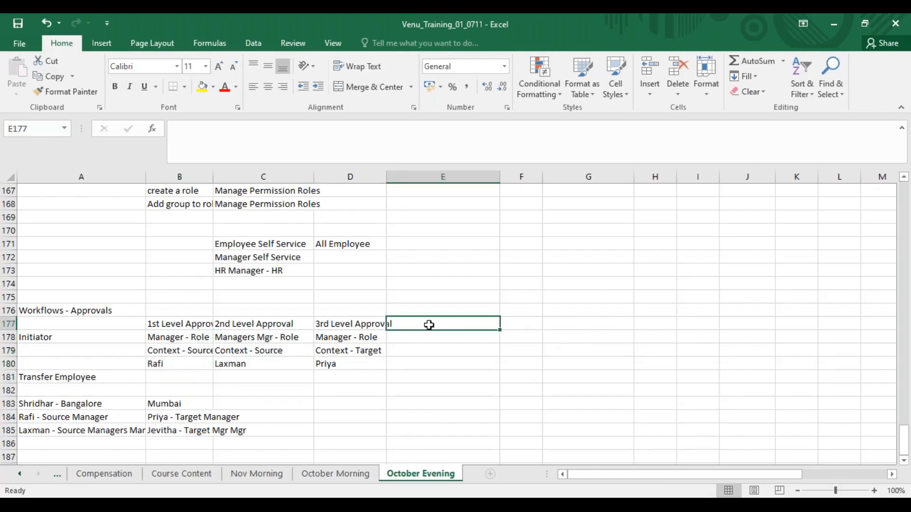
{"action": "type", "text": "Pos"}
{"action": "key", "text": "BackSpace"}
{"action": "key", "text": "BackSpace"}
{"action": "key", "text": "BackSpace"}
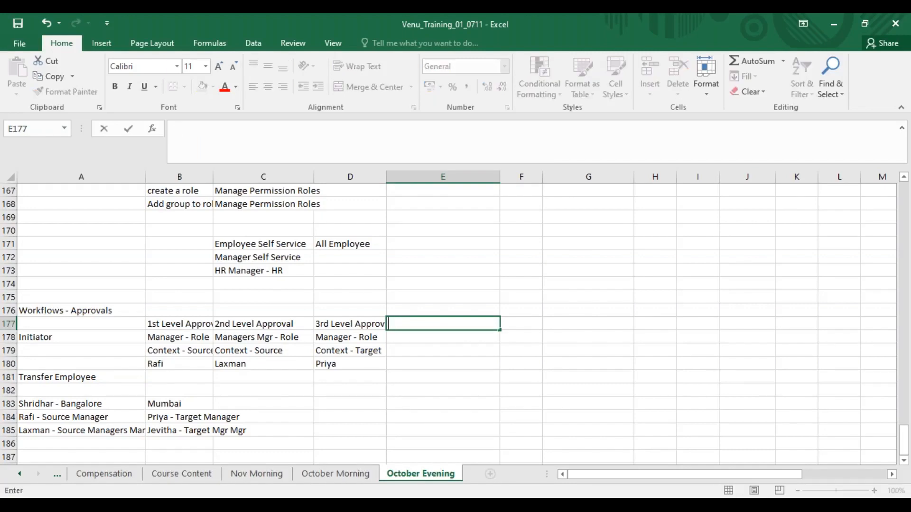
{"action": "type", "text": "4th Level"}
{"action": "key", "text": "Return"}
{"action": "type", "text": "Position"}
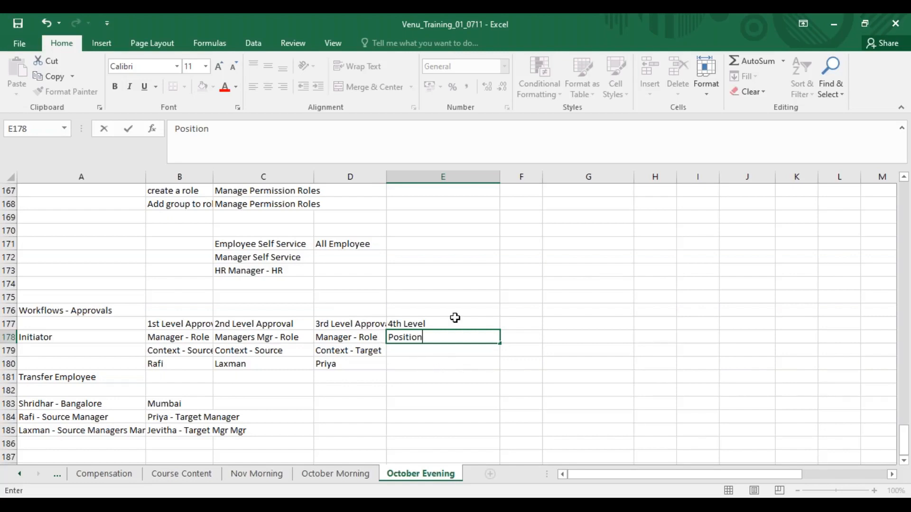
{"action": "left_click_drag", "start_coordinate": [415, 307], "coordinate": [421, 349]}
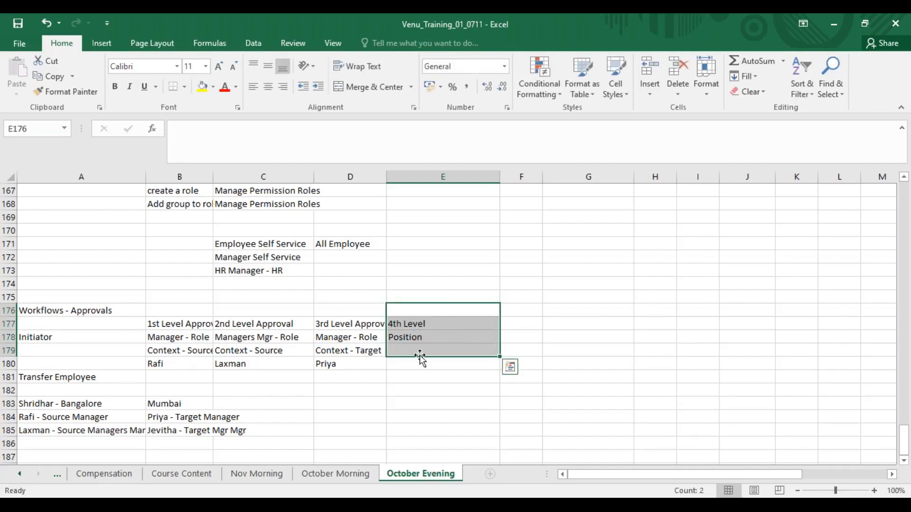
{"action": "left_click", "coordinate": [429, 341]}
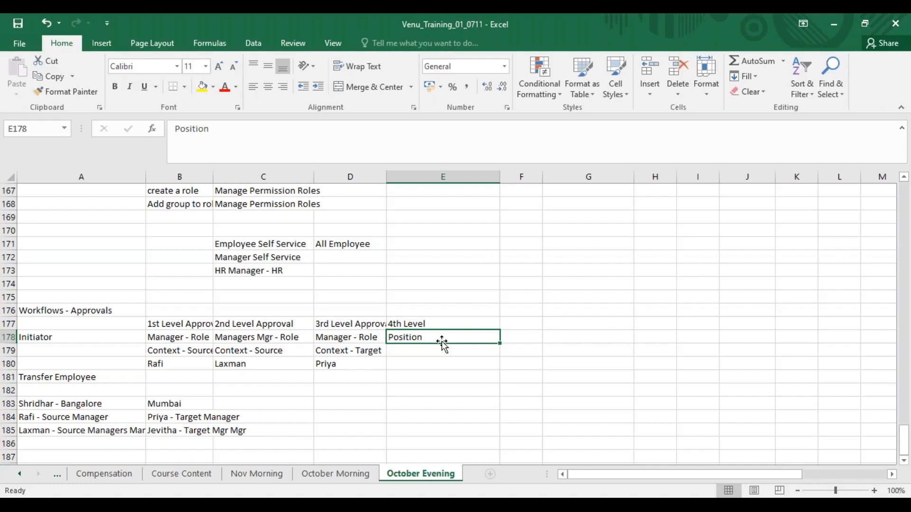
- Enter "Dynamic Group" in F177, beside the 4th Level heading
{"action": "scroll", "coordinate": [443, 342], "scroll_direction": "up", "scroll_amount": 2}
{"action": "key", "text": "Return"}
{"action": "scroll", "coordinate": [217, 309], "scroll_direction": "down", "scroll_amount": 4}
{"action": "left_click_drag", "start_coordinate": [150, 244], "coordinate": [420, 294]}
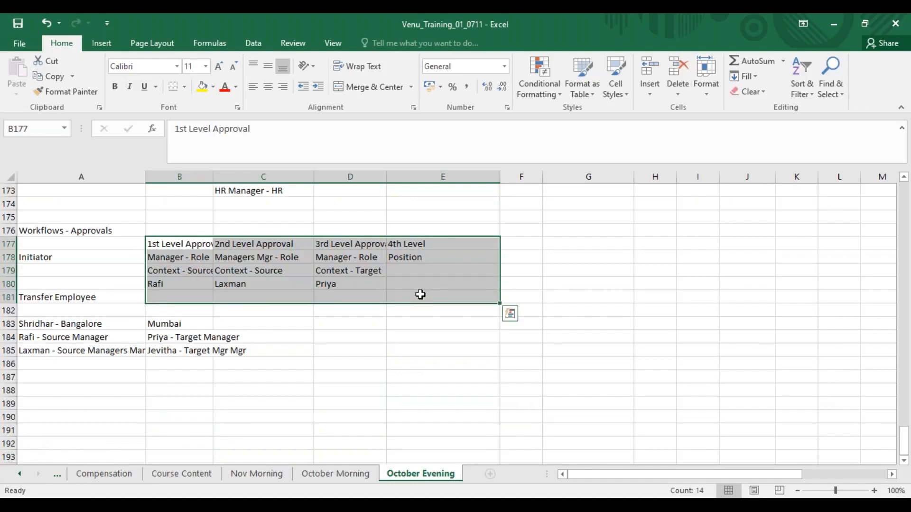
{"action": "left_click", "coordinate": [506, 243]}
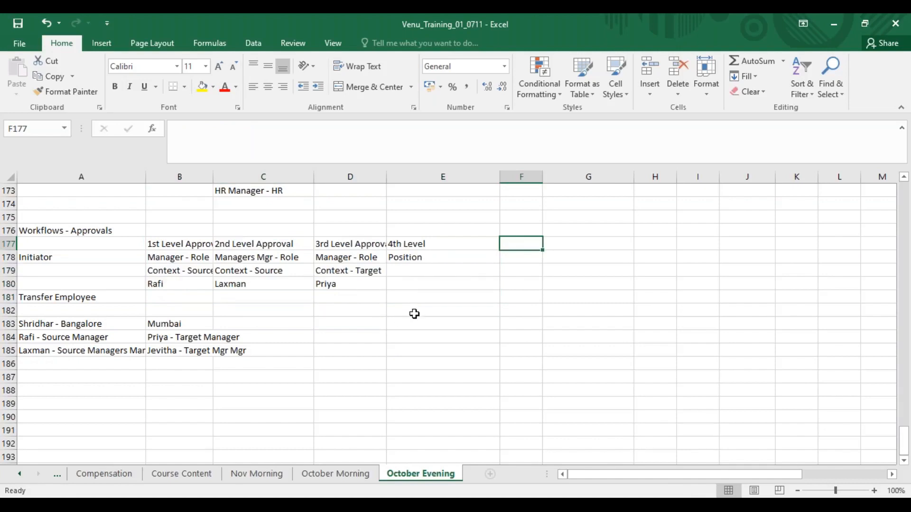
{"action": "type", "text": "Dynamic Group"}
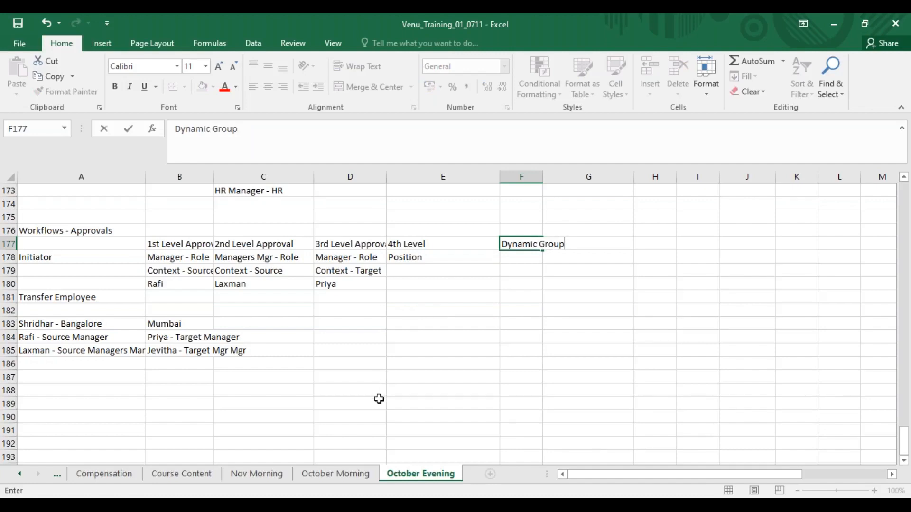
- Enter the note "4 People - Group" in D183
{"action": "left_click", "coordinate": [322, 326]}
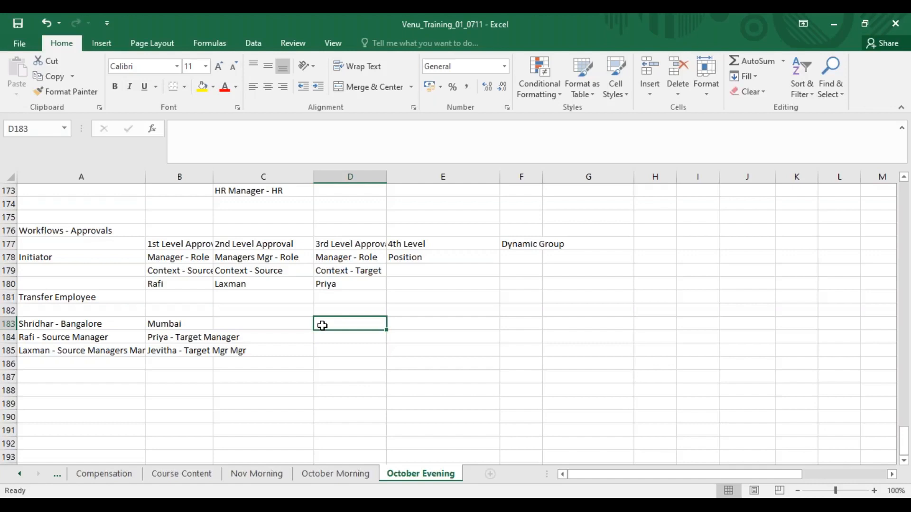
{"action": "type", "text": "4 People"}
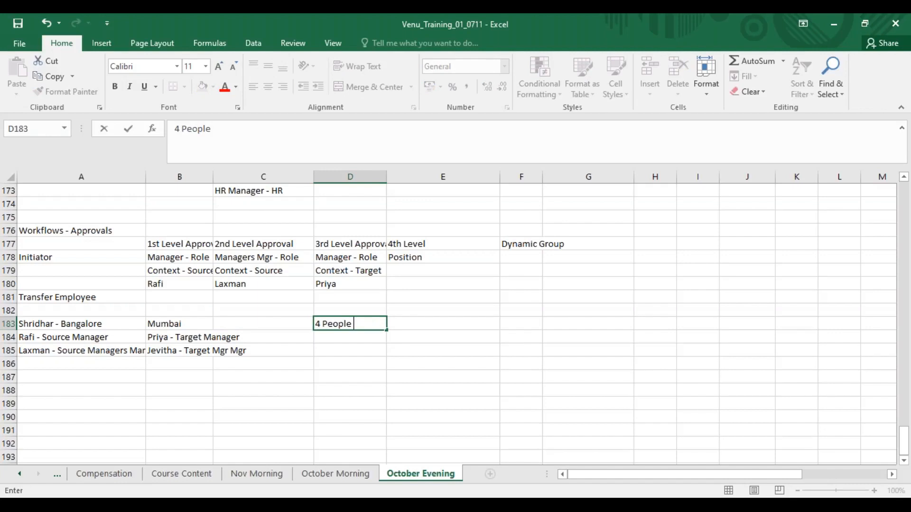
{"action": "type", "text": " - Group"}
{"action": "left_click", "coordinate": [345, 360]}
{"action": "left_click", "coordinate": [353, 322]}
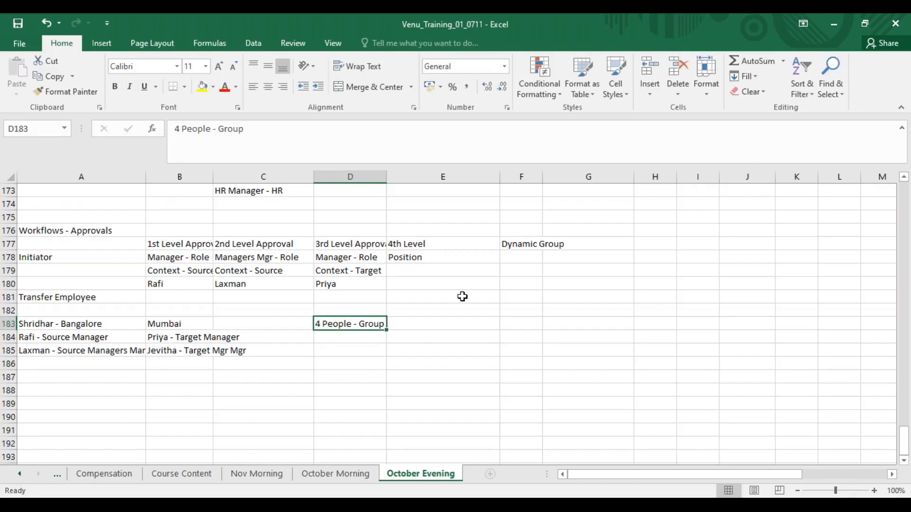
- Move the "Dynamic Group" entry from F177 down to F178
{"action": "left_click", "coordinate": [527, 257]}
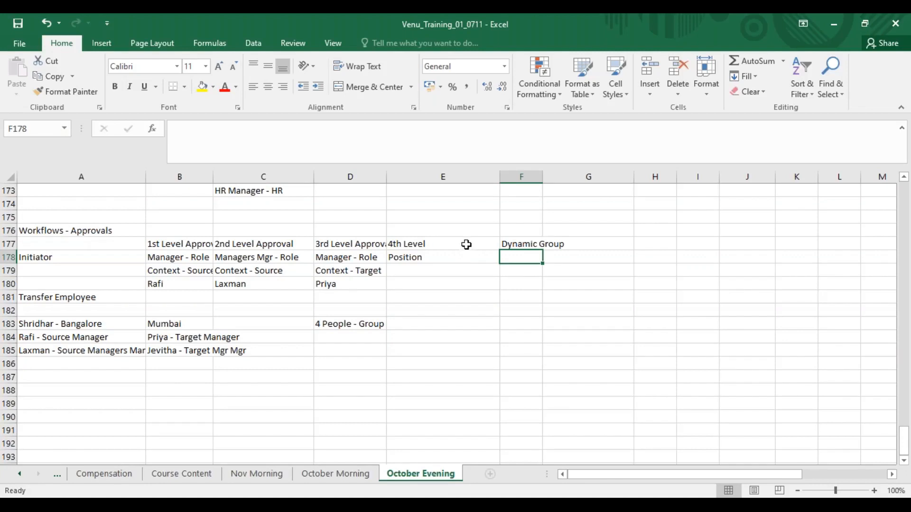
{"action": "left_click", "coordinate": [532, 245]}
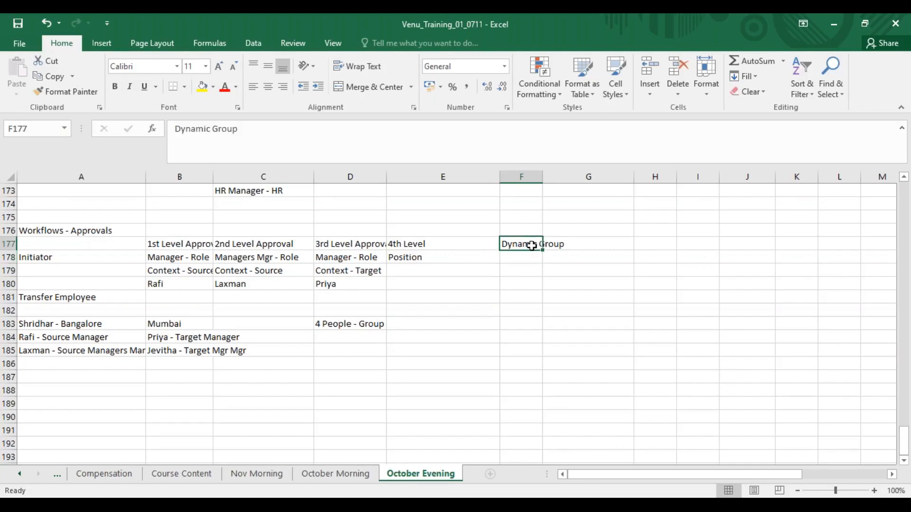
{"action": "key", "text": "ctrl+x"}
{"action": "key", "text": "Down"}
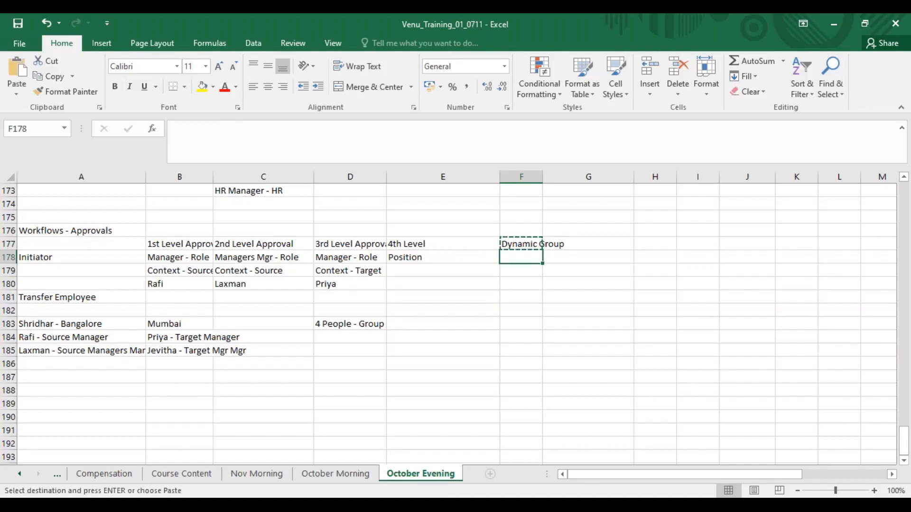
{"action": "key", "text": "Return"}
- Enter the heading "4th Level Approval" in F177 above the Dynamic Group entry
{"action": "key", "text": "Up"}
{"action": "type", "text": "4"}
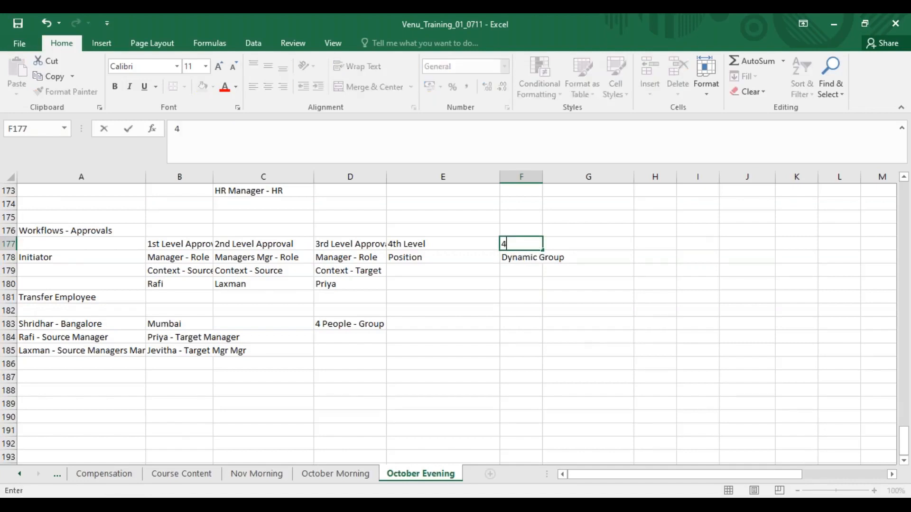
{"action": "type", "text": "th Level Approval"}
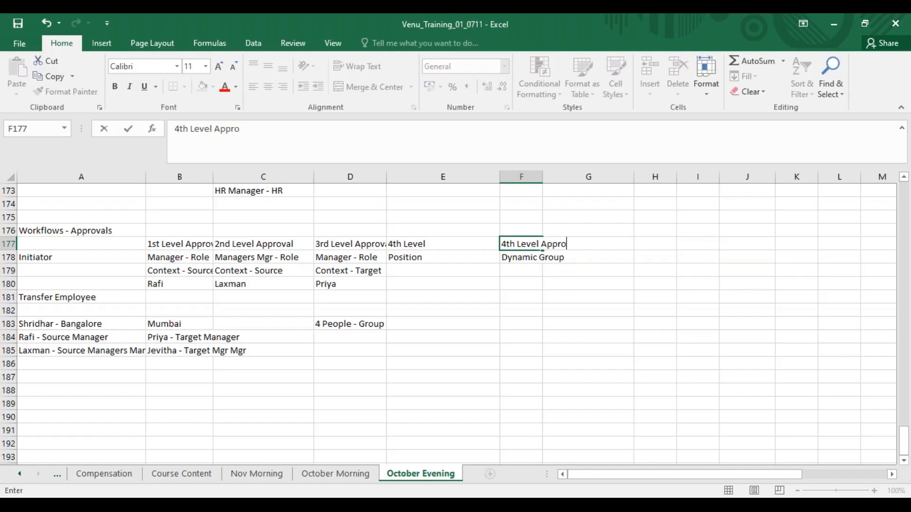
{"action": "left_click", "coordinate": [531, 312]}
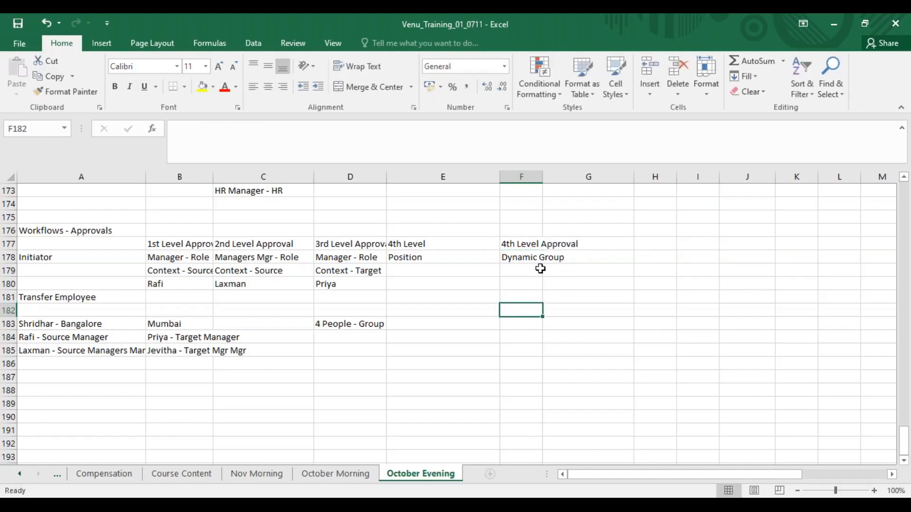
- Narrow column E to roughly the width of its "4th Level" heading
{"action": "left_click", "coordinate": [533, 261]}
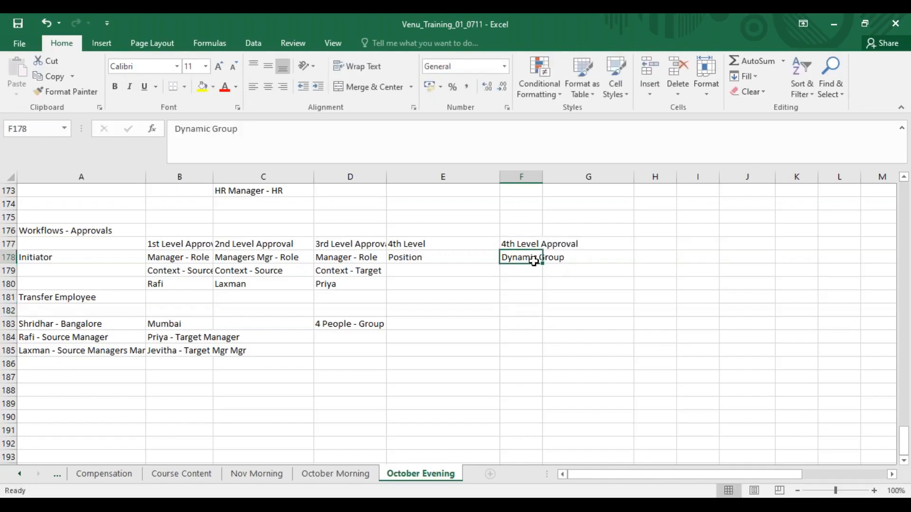
{"action": "left_click", "coordinate": [332, 325]}
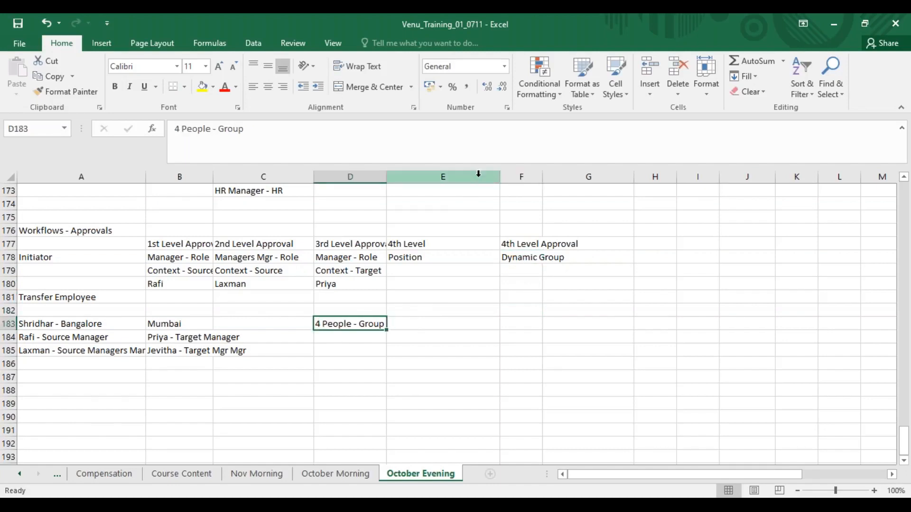
{"action": "left_click_drag", "start_coordinate": [500, 177], "coordinate": [433, 185]}
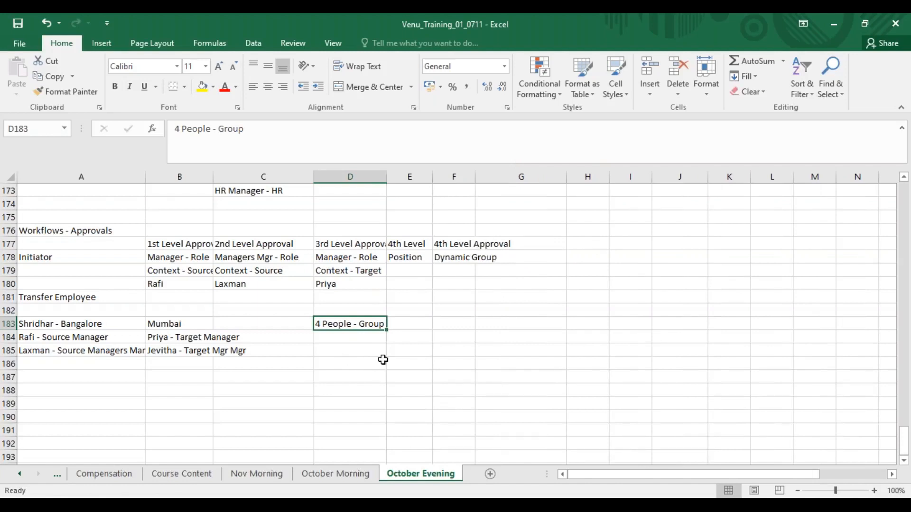
{"action": "left_click", "coordinate": [468, 245]}
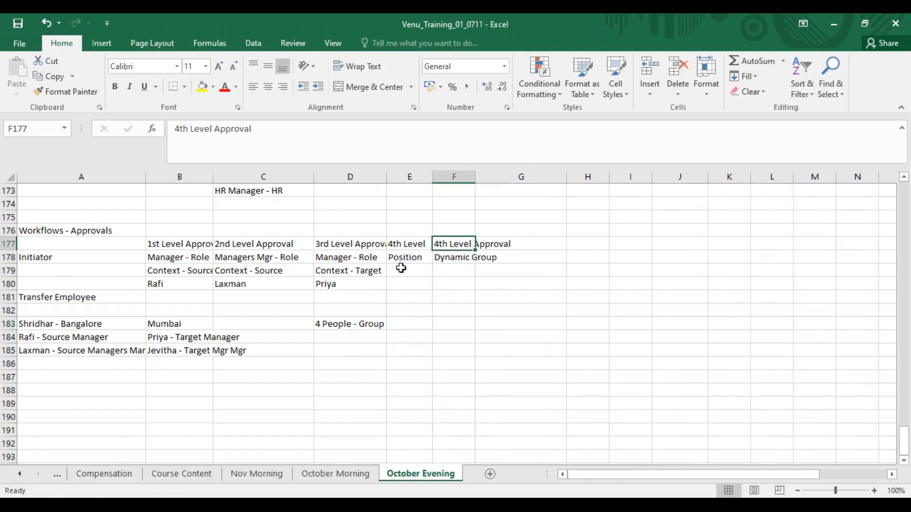
{"action": "left_click", "coordinate": [462, 259]}
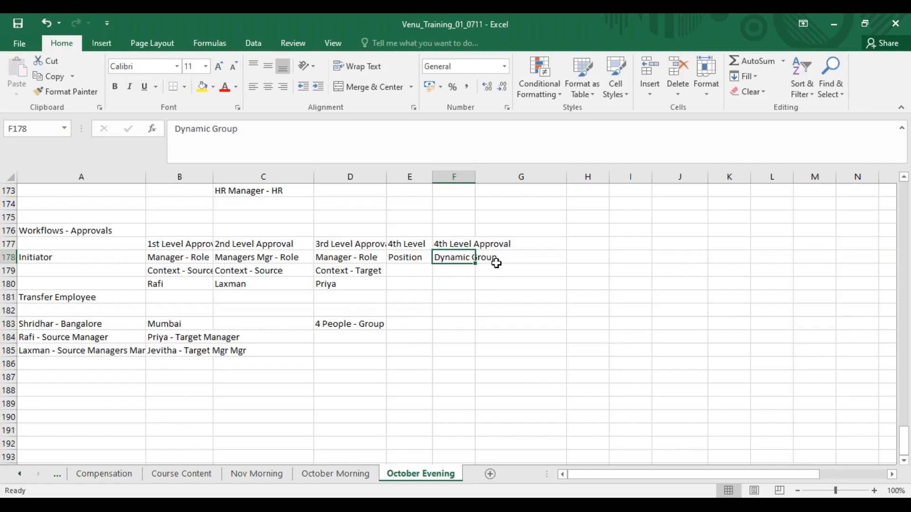
- Enter the heading "5th Level of Approval" in G177 and "Dynamic Role" in G178
{"action": "left_click", "coordinate": [512, 246]}
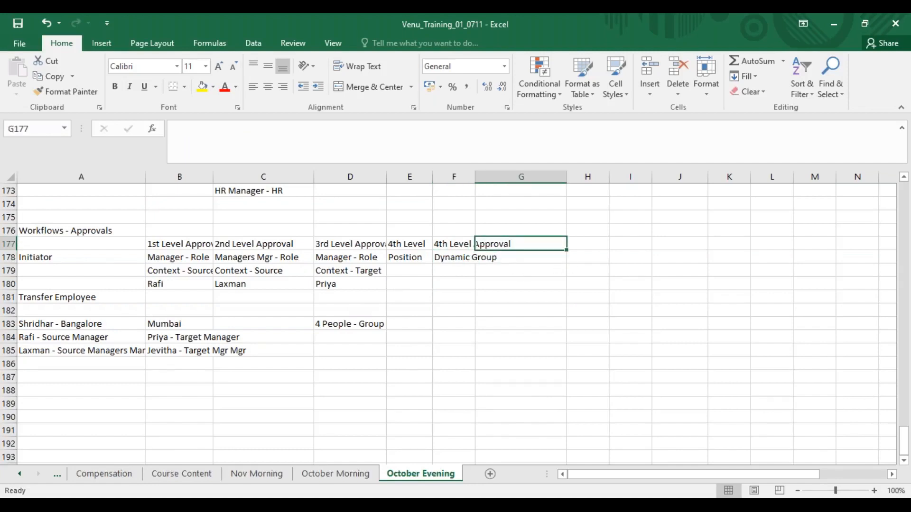
{"action": "type", "text": "5t"}
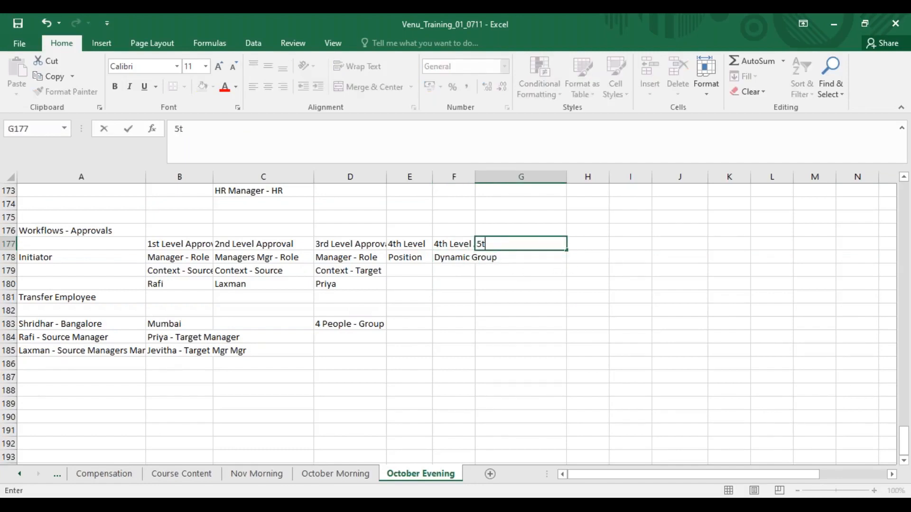
{"action": "type", "text": "h Level of Approval"}
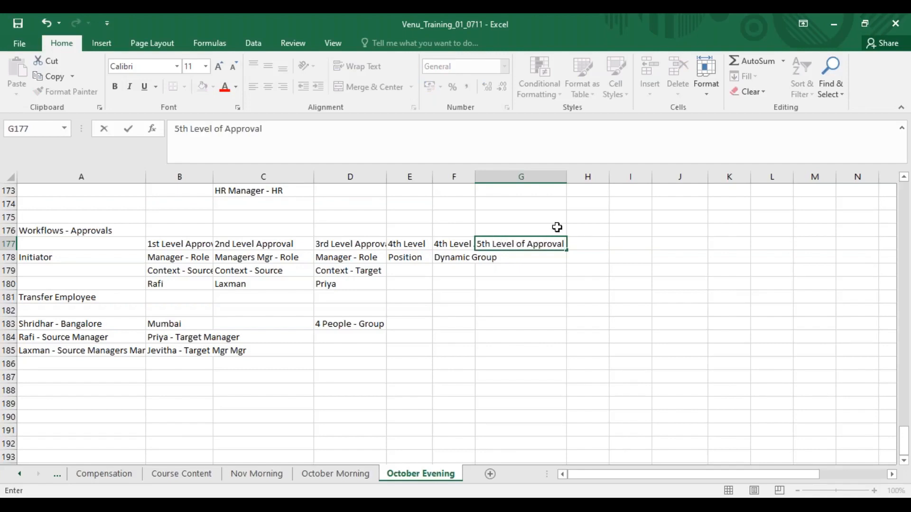
{"action": "left_click", "coordinate": [532, 257]}
{"action": "type", "text": "Dynamic"}
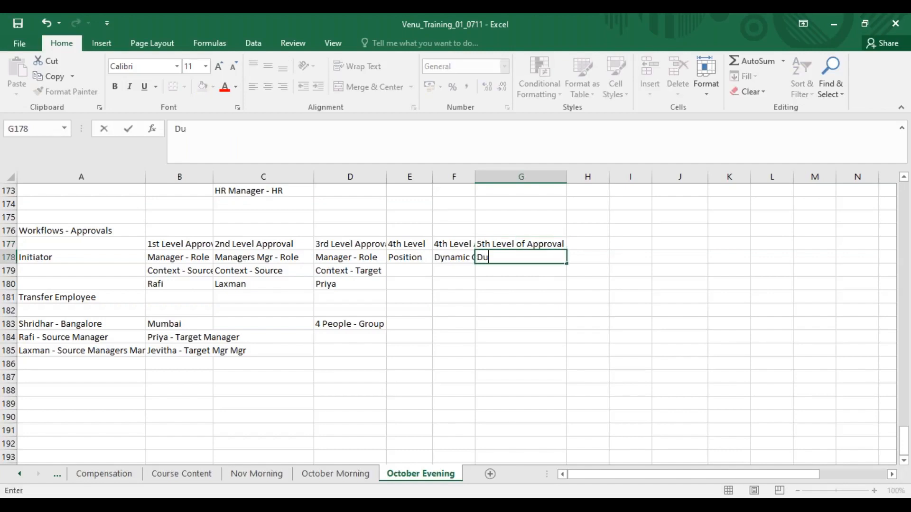
{"action": "type", "text": " Role"}
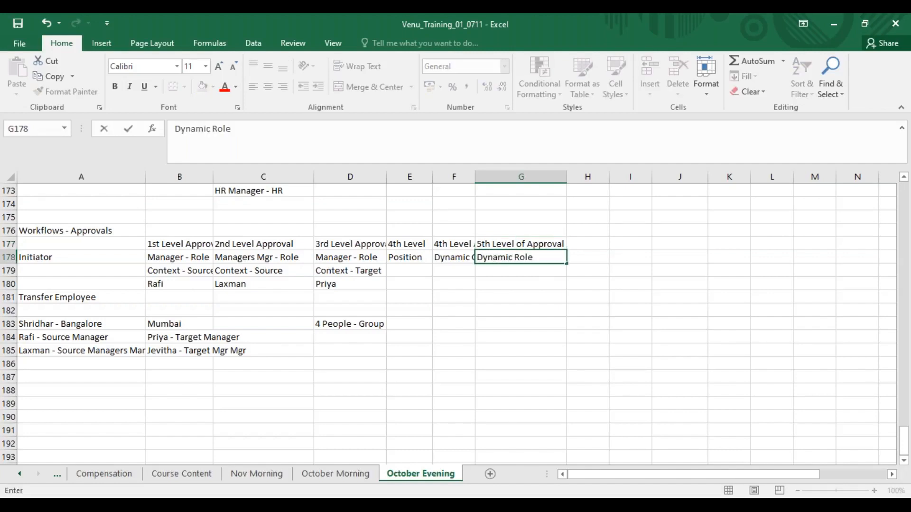
{"action": "left_click", "coordinate": [519, 310]}
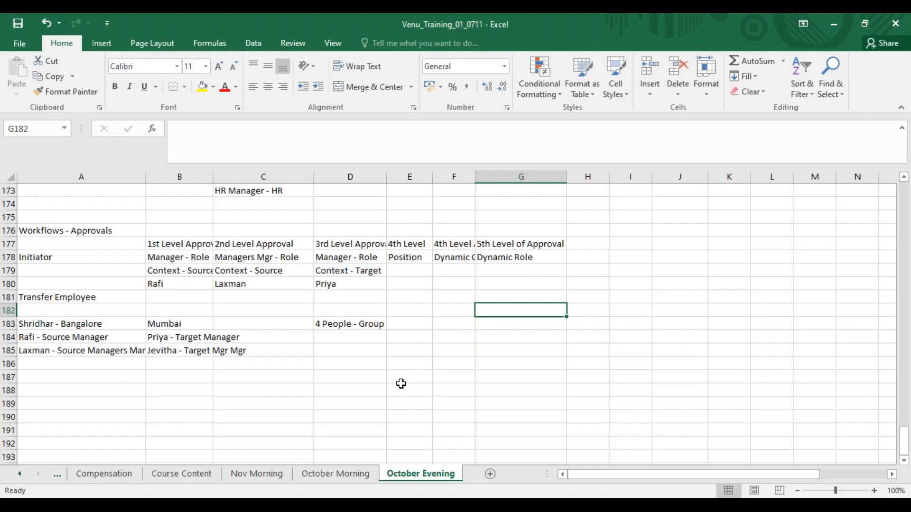
- List the locations Hyderabad, Bangalore, Mumbai and Chennai down column D in D187:D190
{"action": "left_click", "coordinate": [362, 381]}
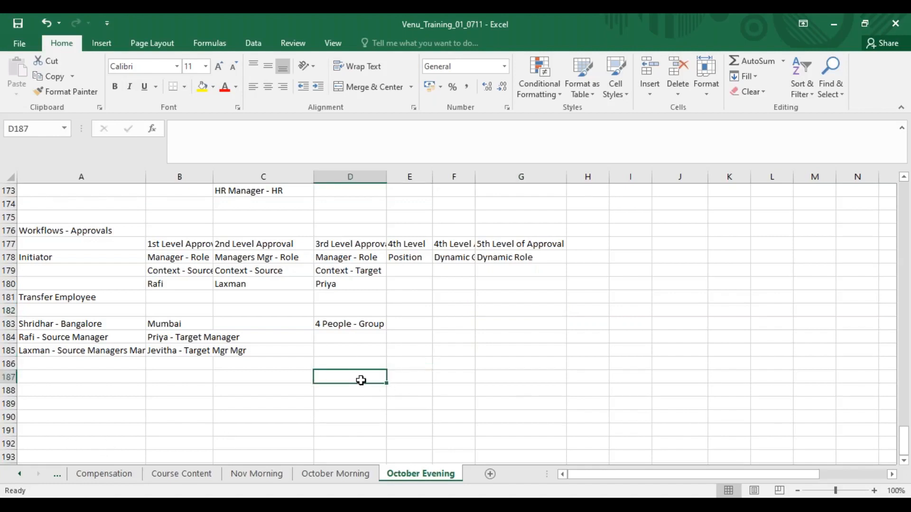
{"action": "type", "text": "Hyderabad"}
{"action": "key", "text": "Return"}
{"action": "type", "text": "Bangalore"}
{"action": "key", "text": "Return"}
{"action": "type", "text": "Mumbai"}
{"action": "key", "text": "Return"}
{"action": "type", "text": "Chennai"}
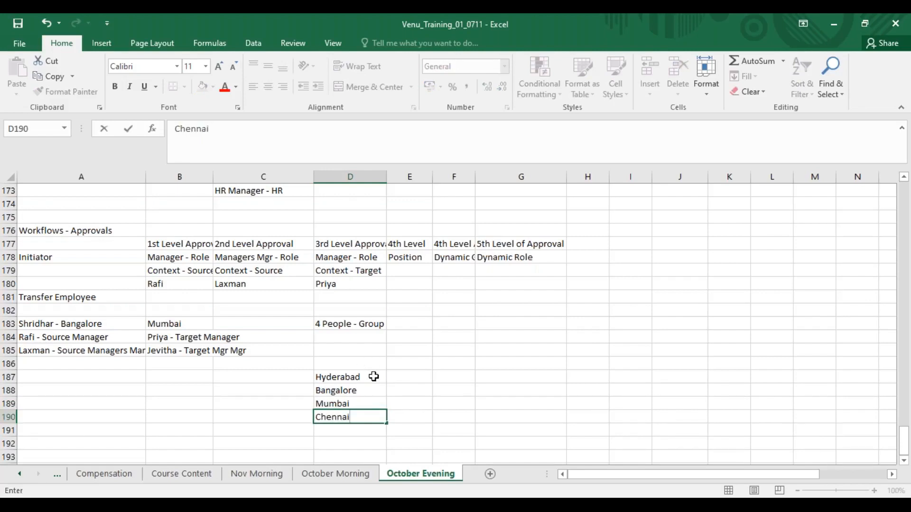
- Enter X, Y, Z and C beside the four cities in E187:E190
{"action": "left_click", "coordinate": [426, 381]}
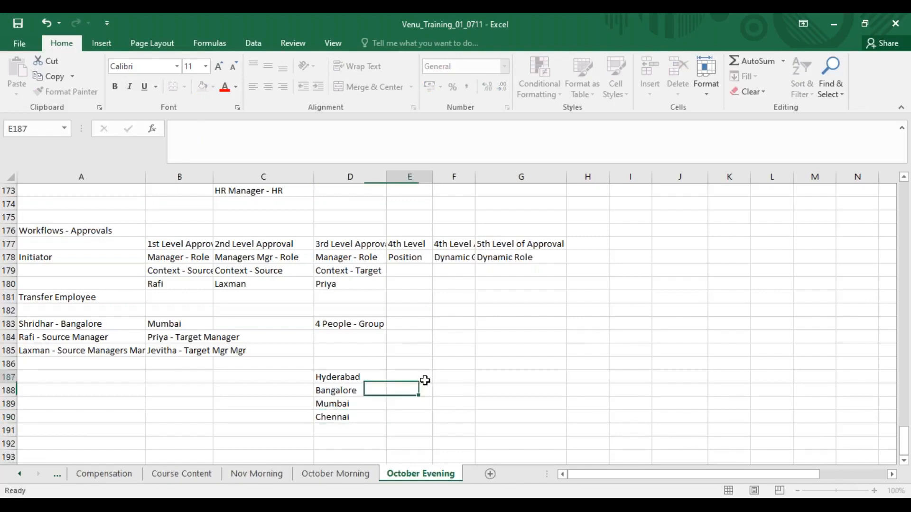
{"action": "type", "text": "X"}
{"action": "key", "text": "Return"}
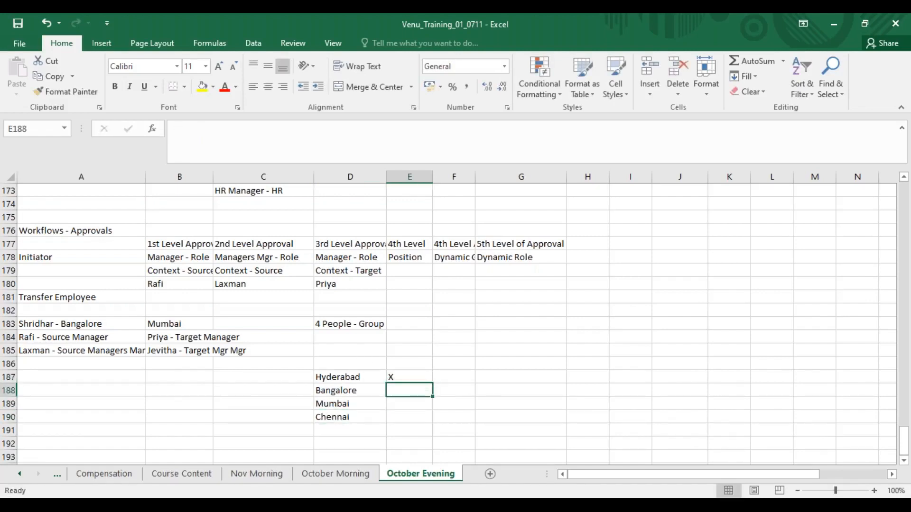
{"action": "type", "text": "Y"}
{"action": "key", "text": "Return"}
{"action": "type", "text": "Z"}
{"action": "key", "text": "Return"}
{"action": "type", "text": "C"}
{"action": "key", "text": "Return"}
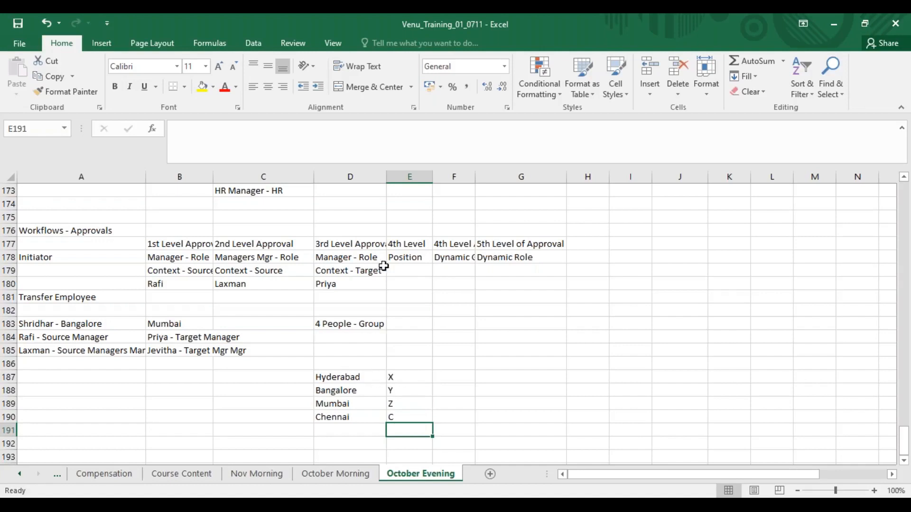
- Examine each city in D187:D190 together with its letter in column E
{"action": "left_click", "coordinate": [358, 379]}
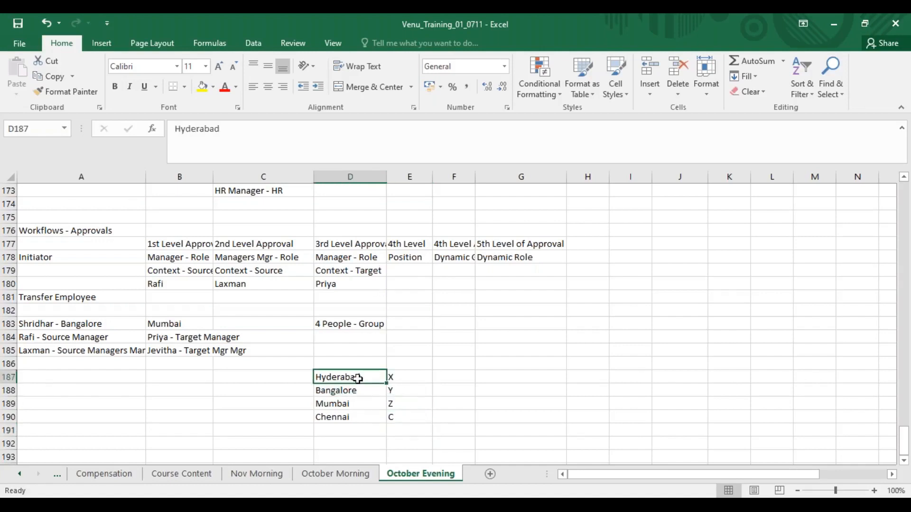
{"action": "left_click", "coordinate": [406, 379]}
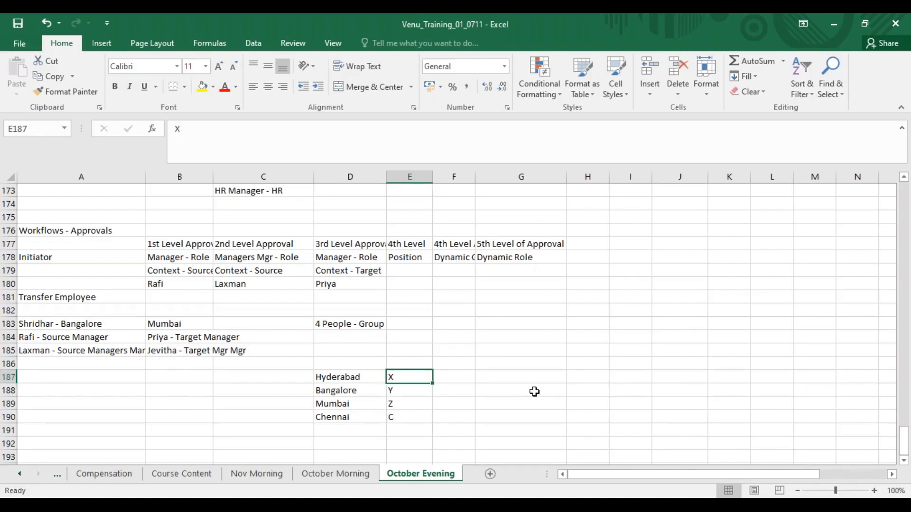
{"action": "left_click", "coordinate": [354, 393]}
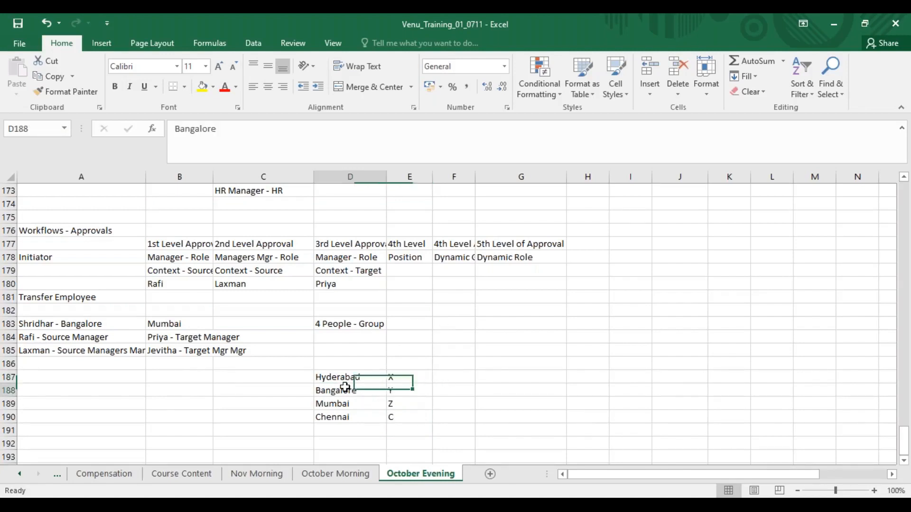
{"action": "left_click", "coordinate": [393, 388]}
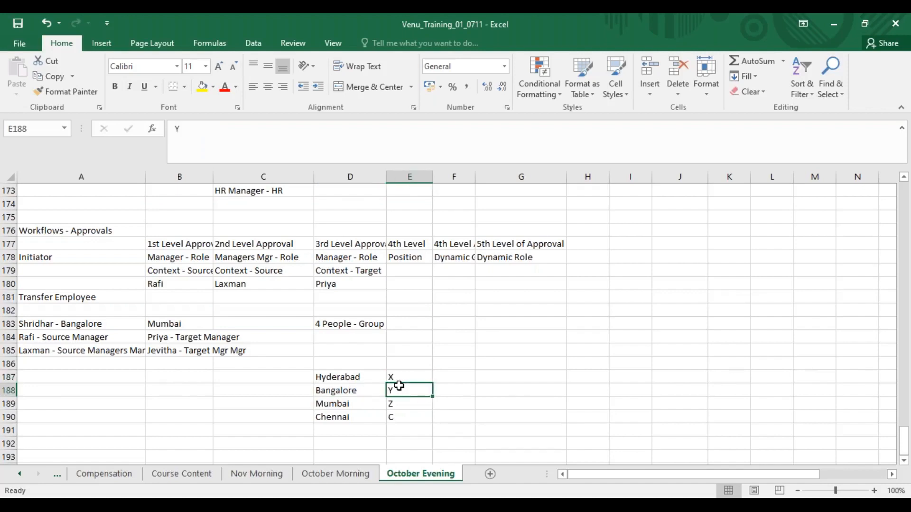
{"action": "left_click", "coordinate": [358, 406]}
{"action": "left_click", "coordinate": [406, 407]}
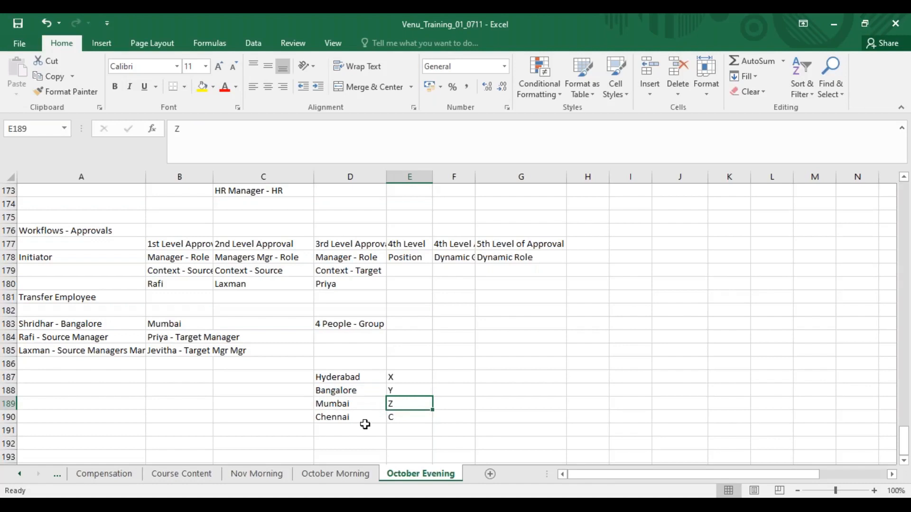
{"action": "left_click", "coordinate": [348, 417]}
{"action": "left_click", "coordinate": [427, 419]}
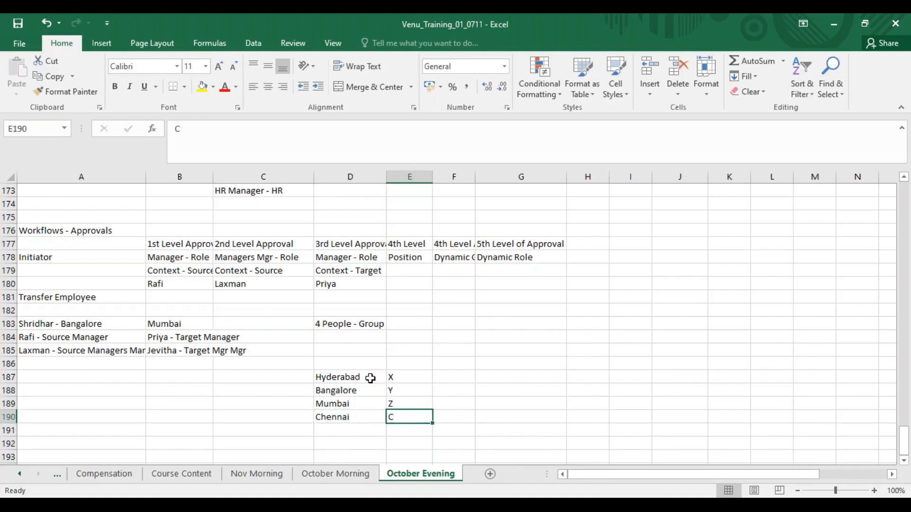
- Compare the four-person group and its letters with the transferring employee's Bangalore location
{"action": "left_click_drag", "start_coordinate": [402, 378], "coordinate": [401, 416]}
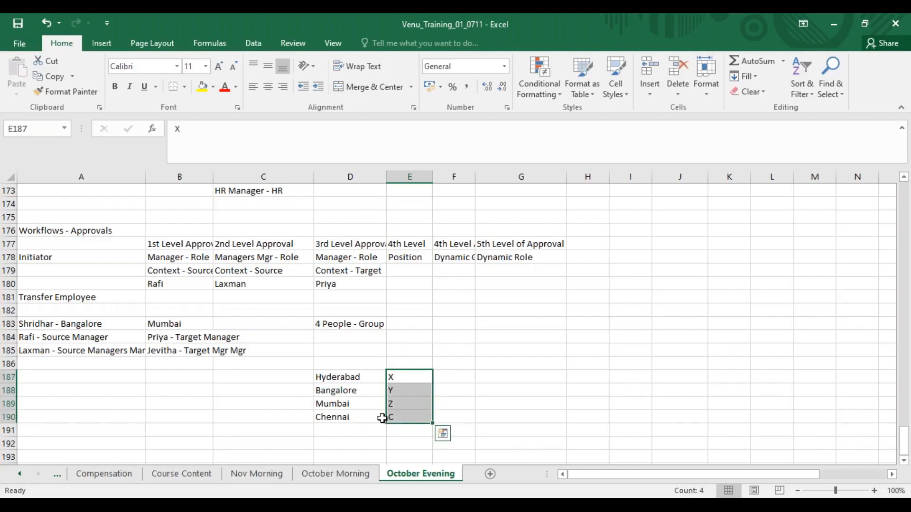
{"action": "left_click", "coordinate": [356, 327]}
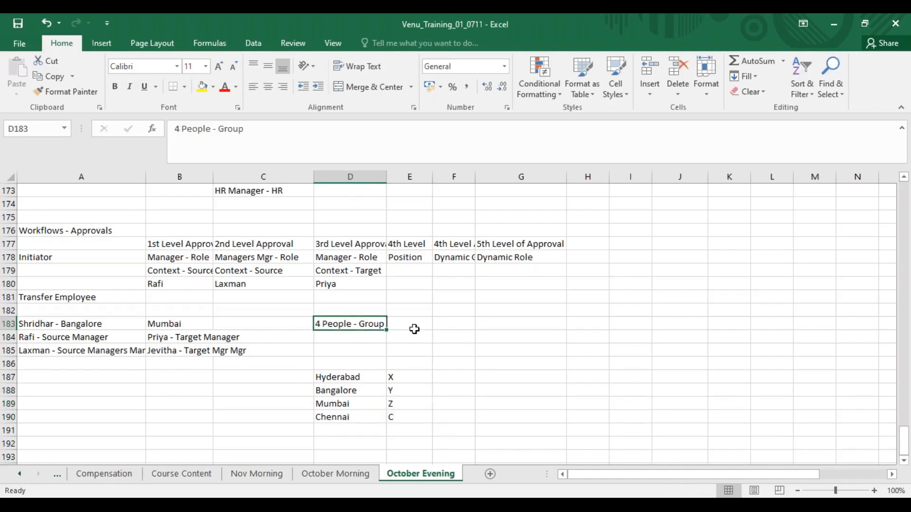
{"action": "left_click_drag", "start_coordinate": [397, 390], "coordinate": [404, 417]}
{"action": "left_click", "coordinate": [398, 378]}
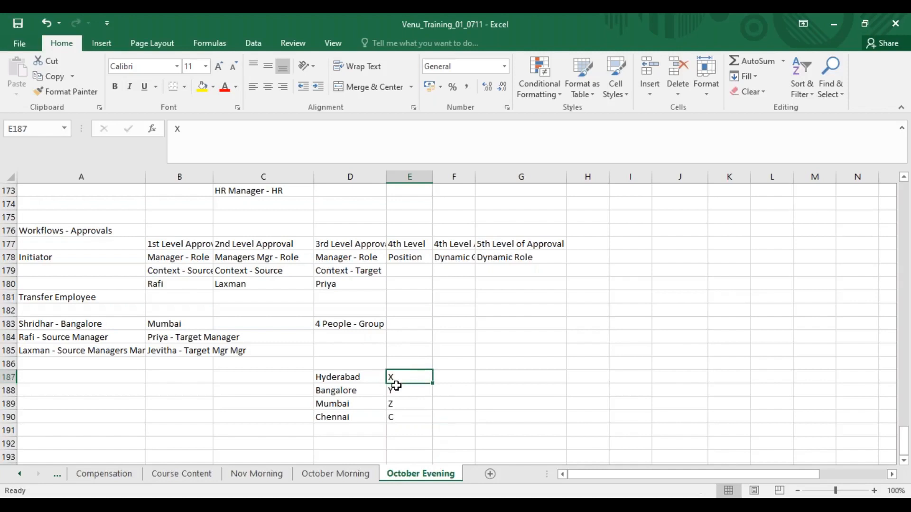
{"action": "left_click", "coordinate": [341, 403]}
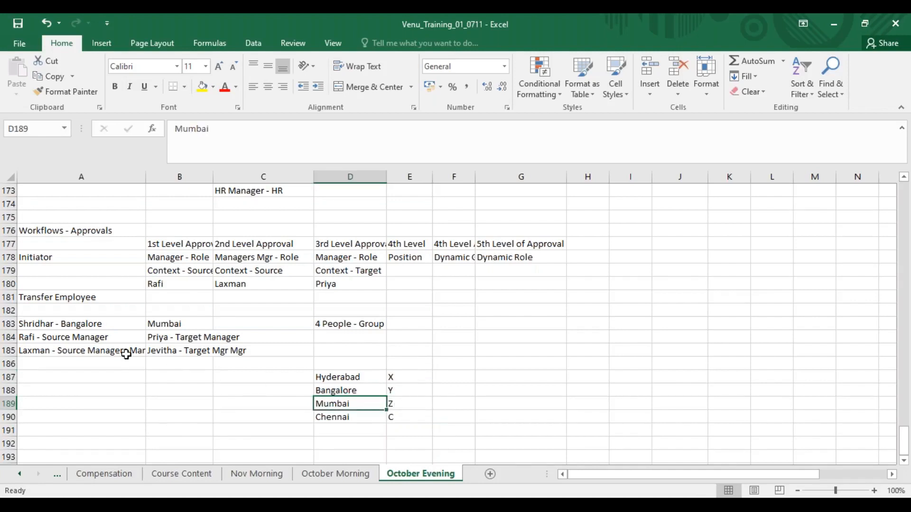
{"action": "left_click", "coordinate": [51, 323]}
{"action": "left_click_drag", "start_coordinate": [342, 390], "coordinate": [395, 389]}
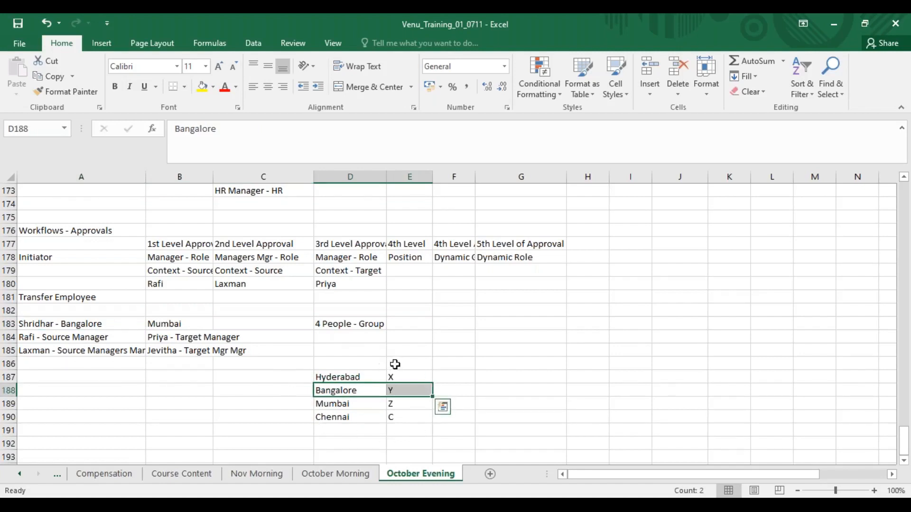
- Enter the heading "Loctaion" in D186 above the city list
{"action": "left_click", "coordinate": [337, 365]}
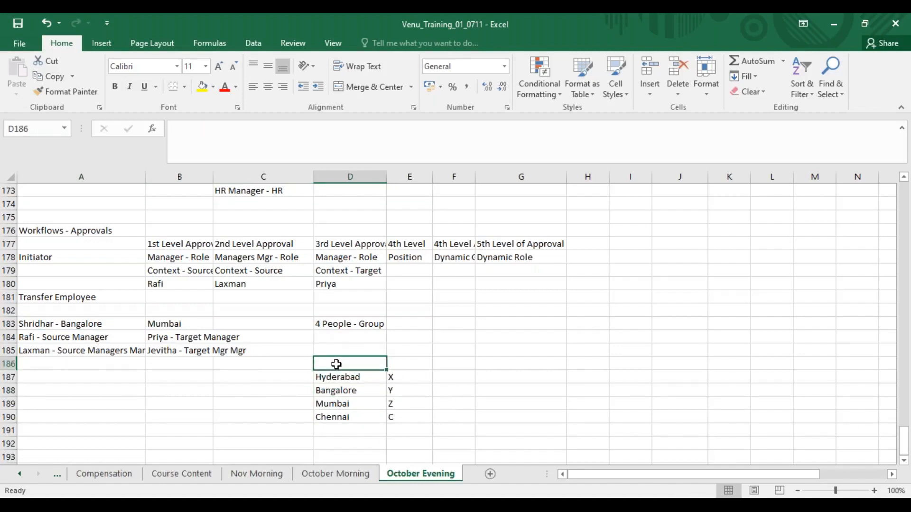
{"action": "type", "text": "Loctaion"}
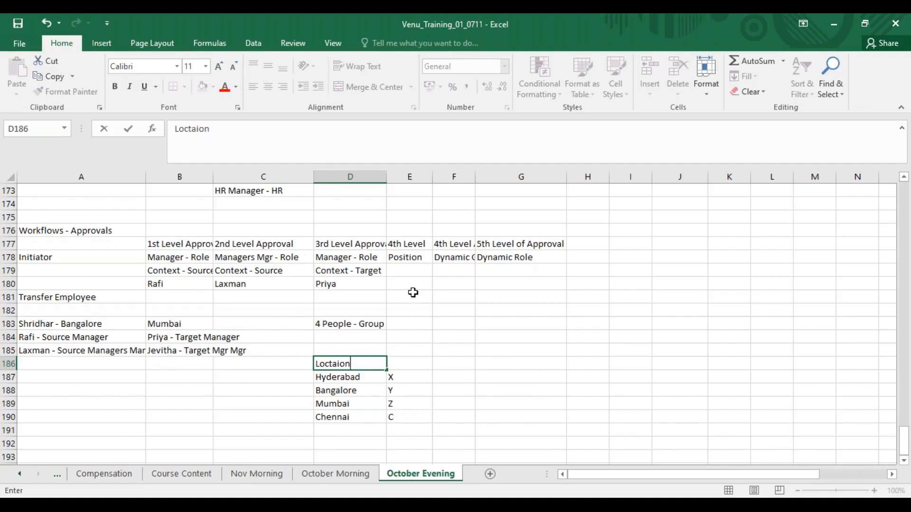
{"action": "left_click", "coordinate": [512, 261]}
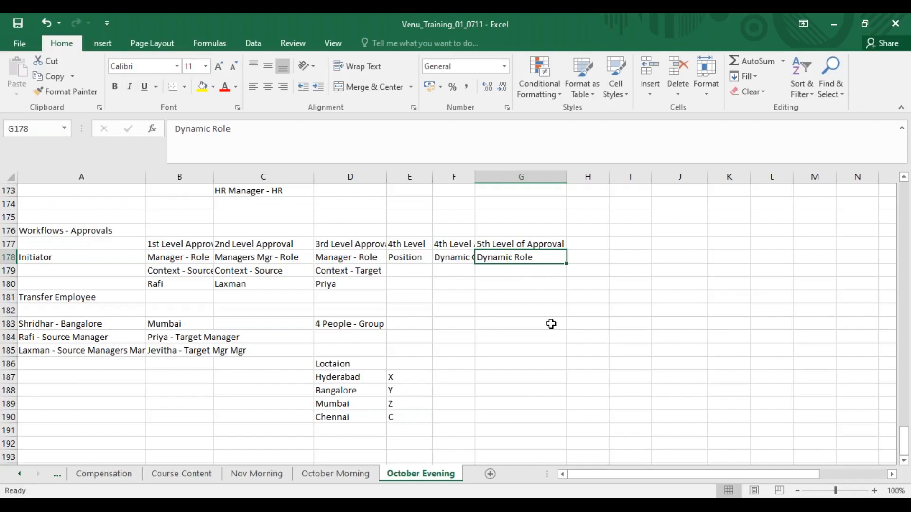
{"action": "left_click", "coordinate": [448, 261]}
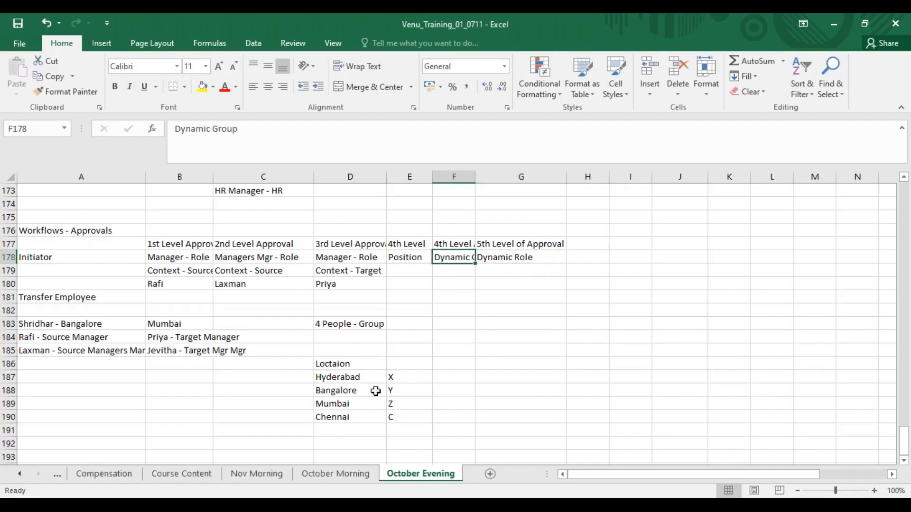
- Replace the letter beside Chennai in E190 with "Dynamic Group"
{"action": "left_click", "coordinate": [423, 424]}
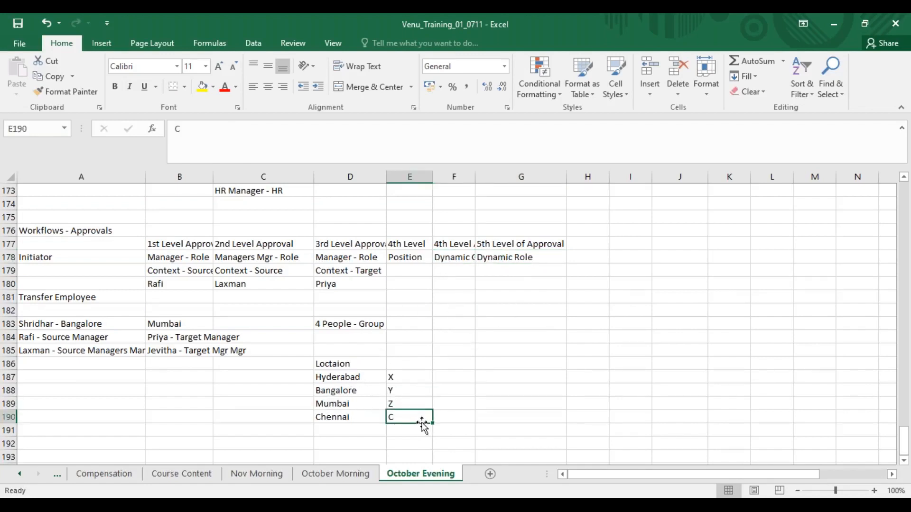
{"action": "type", "text": "Dynamic Group"}
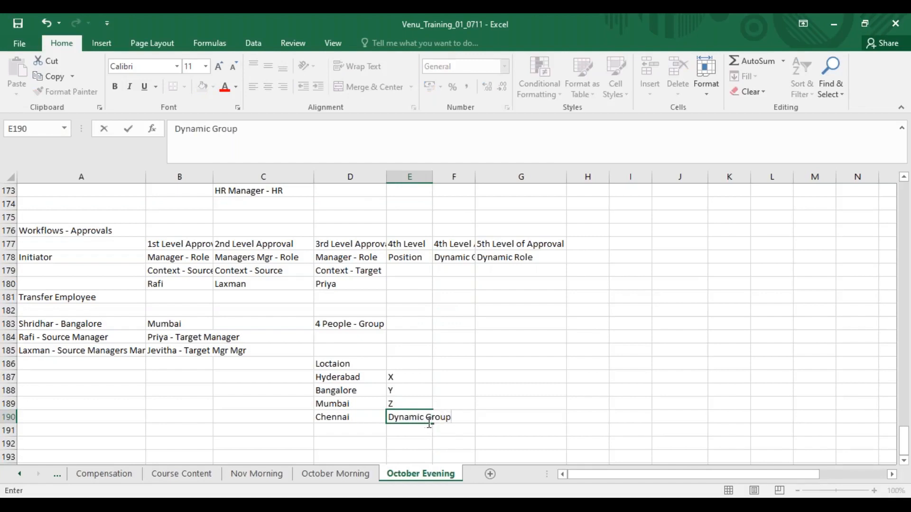
{"action": "left_click", "coordinate": [349, 420]}
- Review the Chennai row, the "4 People - Group" note and the approval levels in B177:G181
{"action": "left_click", "coordinate": [420, 428]}
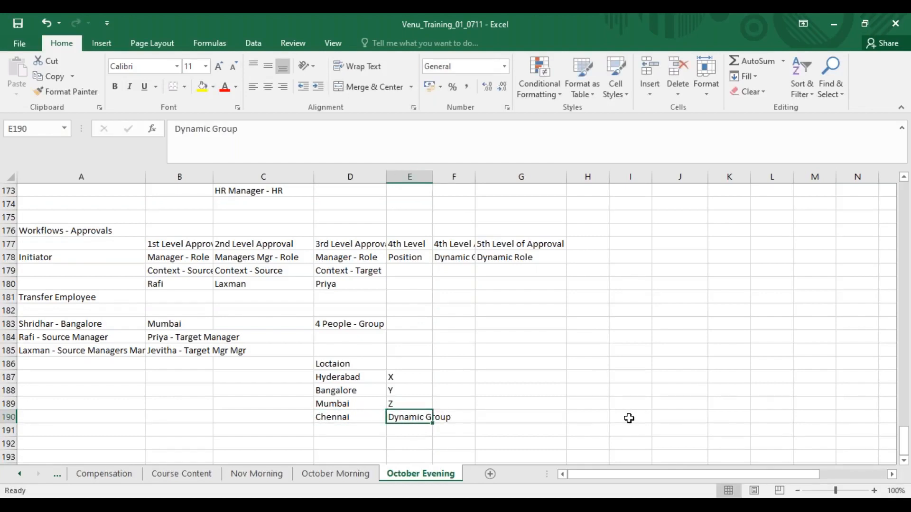
{"action": "left_click", "coordinate": [351, 420]}
{"action": "left_click", "coordinate": [352, 351]}
{"action": "left_click", "coordinate": [350, 323]}
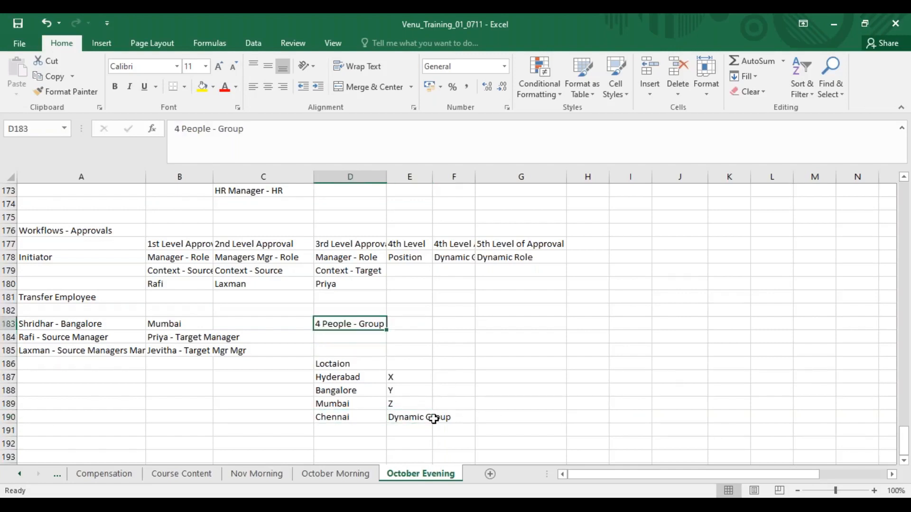
{"action": "left_click", "coordinate": [421, 417]}
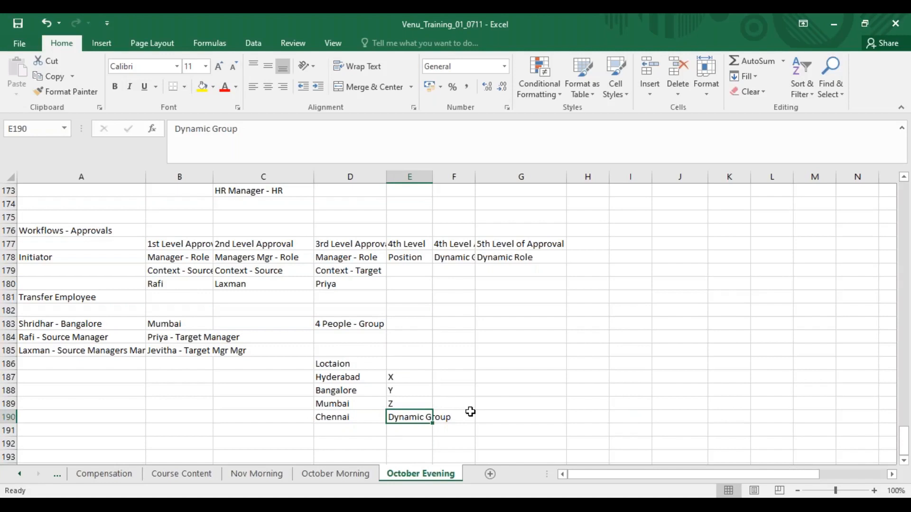
{"action": "left_click", "coordinate": [522, 257]}
{"action": "left_click_drag", "start_coordinate": [148, 244], "coordinate": [559, 296]}
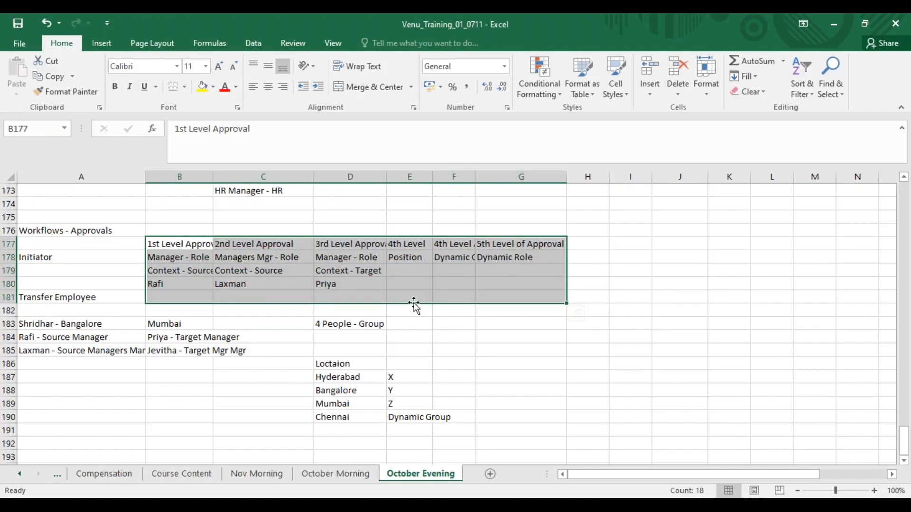
- Move the Mumbai and target manager entries from B183:B185 to A187:A189 and clear the group notes in D183:F190
{"action": "left_click_drag", "start_coordinate": [181, 323], "coordinate": [211, 377]}
{"action": "left_click_drag", "start_coordinate": [343, 324], "coordinate": [433, 419]}
{"action": "key", "text": "Delete"}
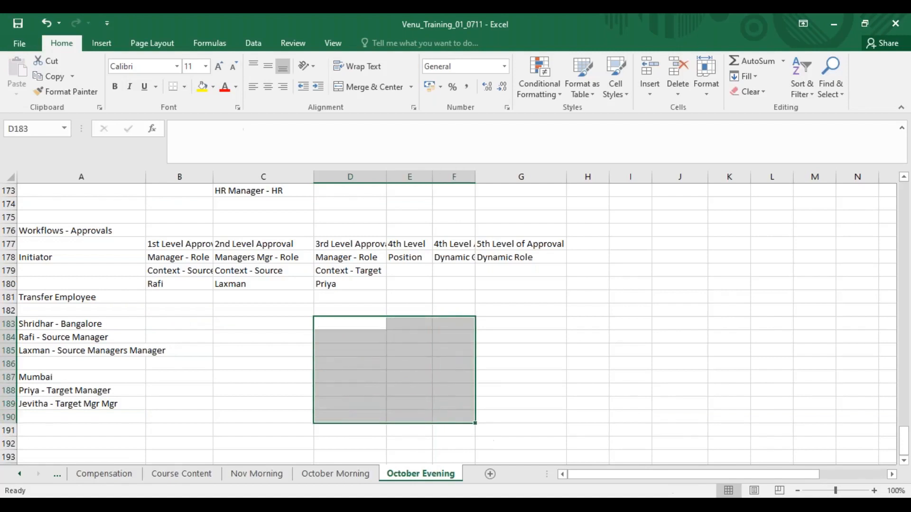
- Enter "Relationship to Approver" in B181 beside Transfer Employee
{"action": "left_click", "coordinate": [217, 300]}
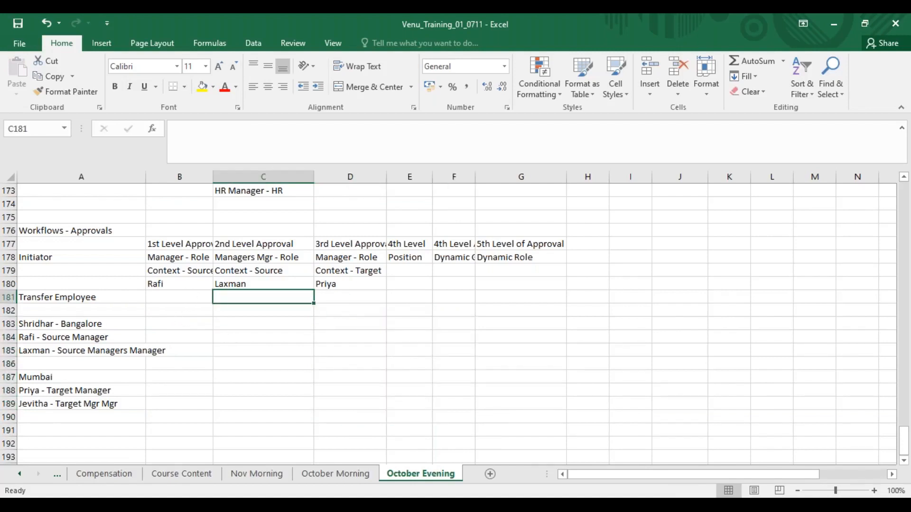
{"action": "left_click", "coordinate": [178, 300]}
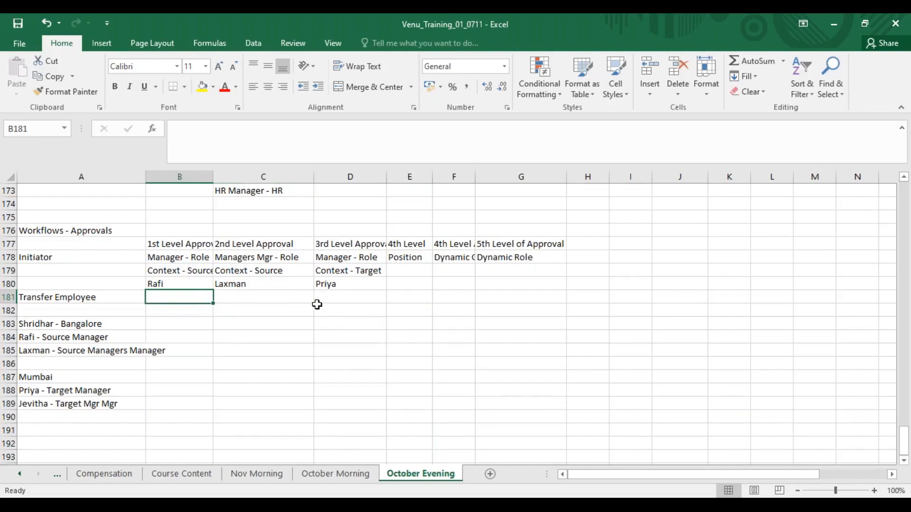
{"action": "type", "text": "Rafi"}
{"action": "type", "text": "elationsh"}
{"action": "type", "text": "ip to Approv"}
{"action": "type", "text": "er"}
{"action": "left_click", "coordinate": [177, 355]}
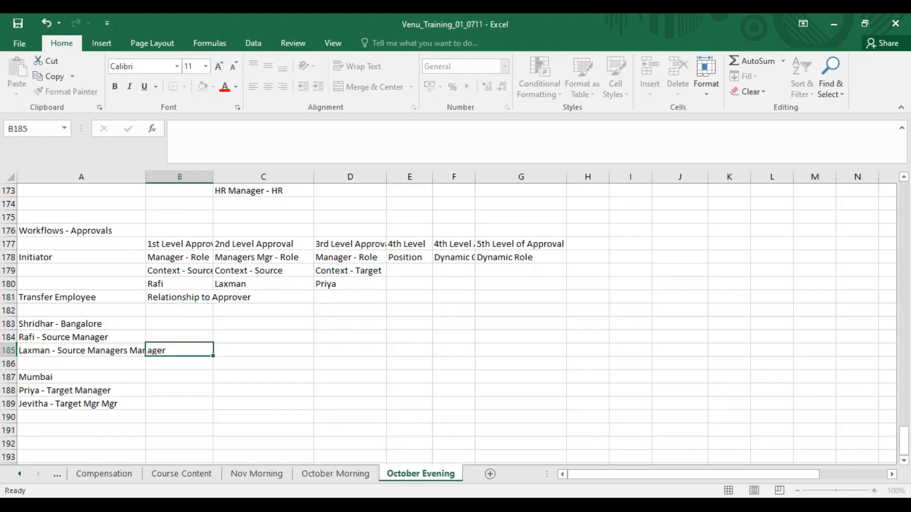
- Examine the relationship between the initiator and the 1st Level Approval entries in B177:B181
{"action": "left_click", "coordinate": [177, 299]}
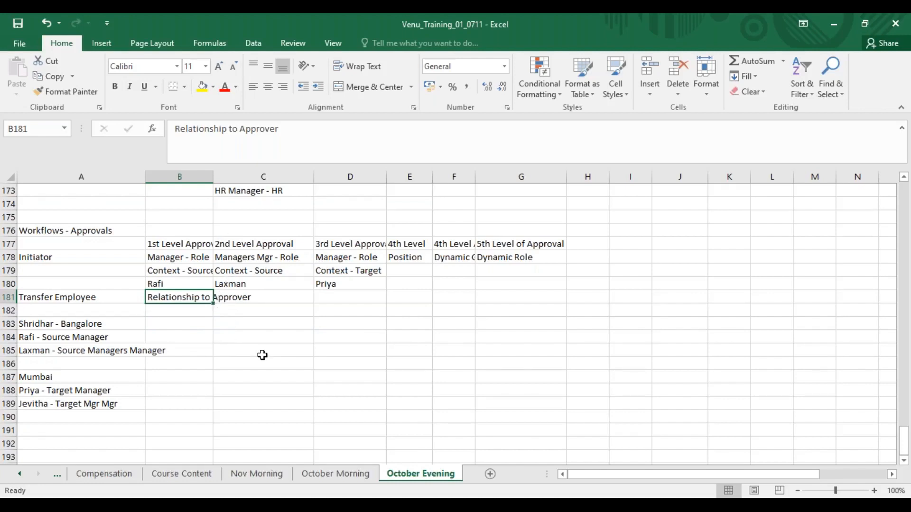
{"action": "left_click", "coordinate": [206, 311]}
{"action": "left_click", "coordinate": [203, 298]}
{"action": "left_click", "coordinate": [193, 257]}
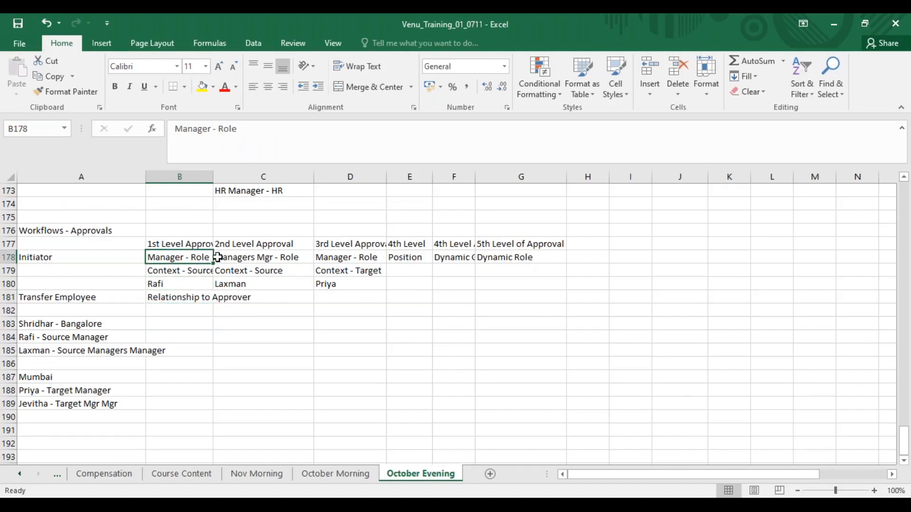
{"action": "left_click", "coordinate": [50, 254]}
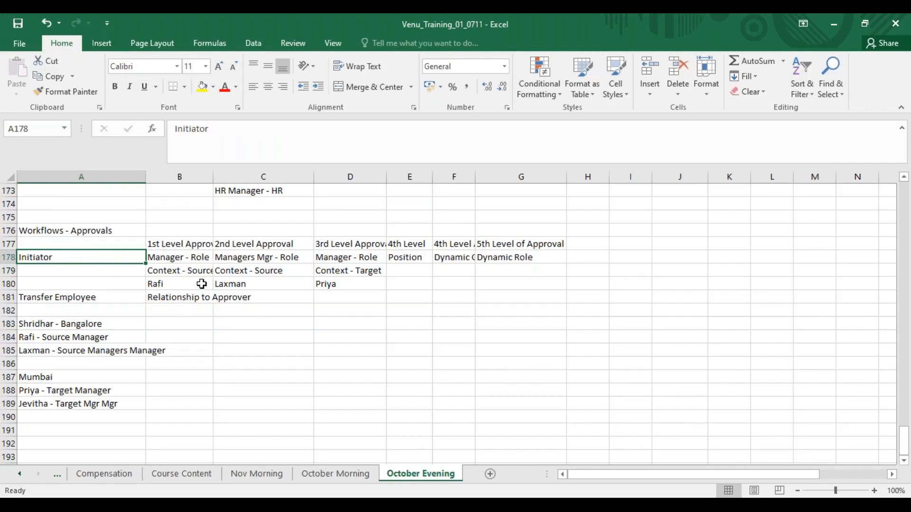
{"action": "left_click", "coordinate": [205, 257]}
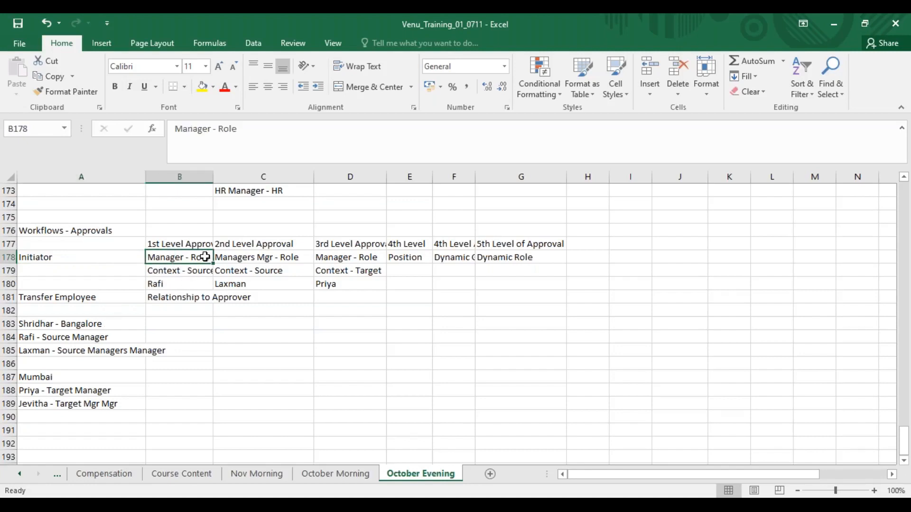
{"action": "left_click", "coordinate": [62, 327]}
{"action": "left_click", "coordinate": [83, 256]}
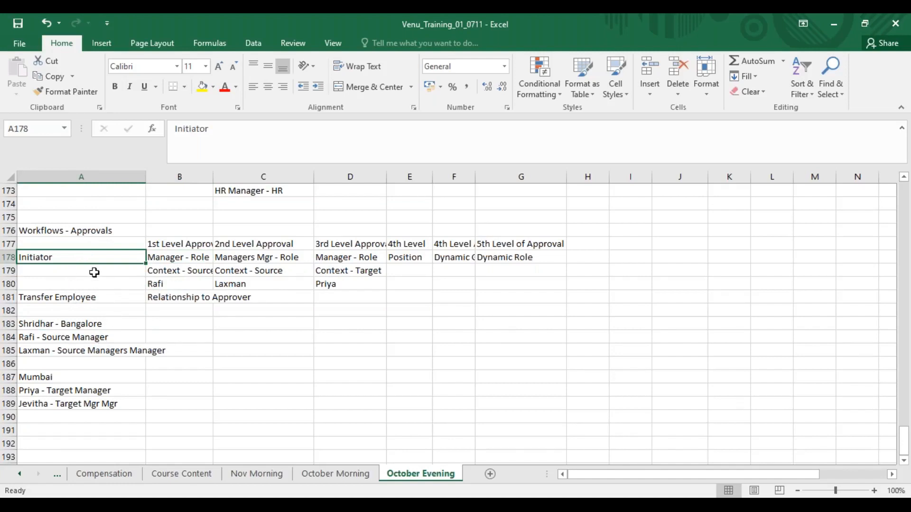
{"action": "left_click", "coordinate": [185, 247]}
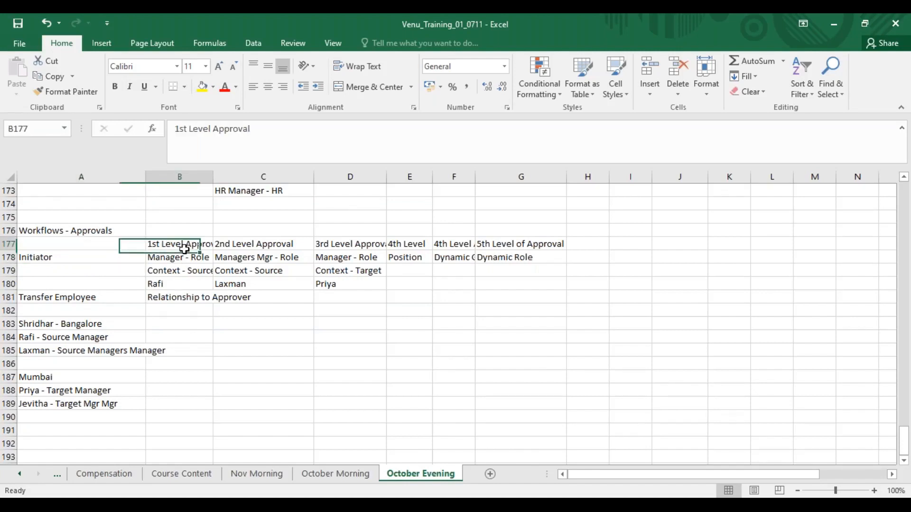
{"action": "left_click_drag", "start_coordinate": [185, 248], "coordinate": [185, 297]}
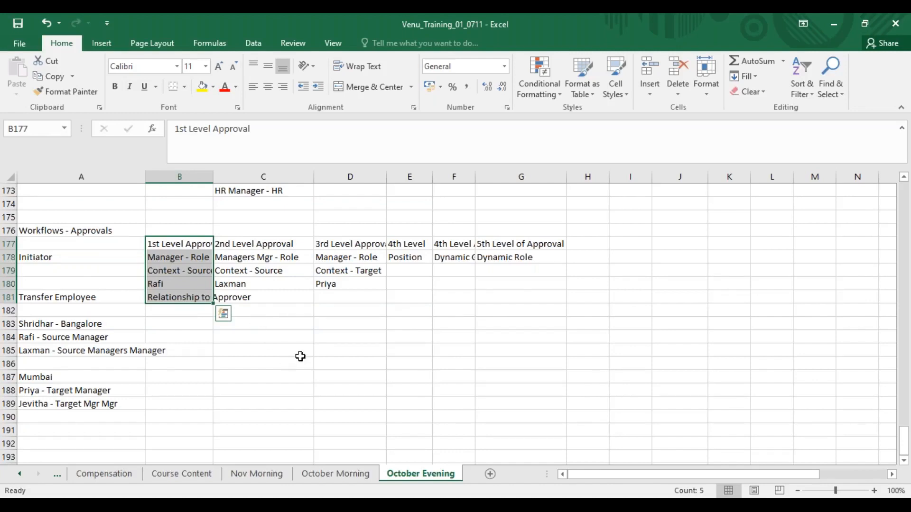
- Enter "4 Sections" in C184 and "Workflow Config" in C185
{"action": "left_click", "coordinate": [292, 338]}
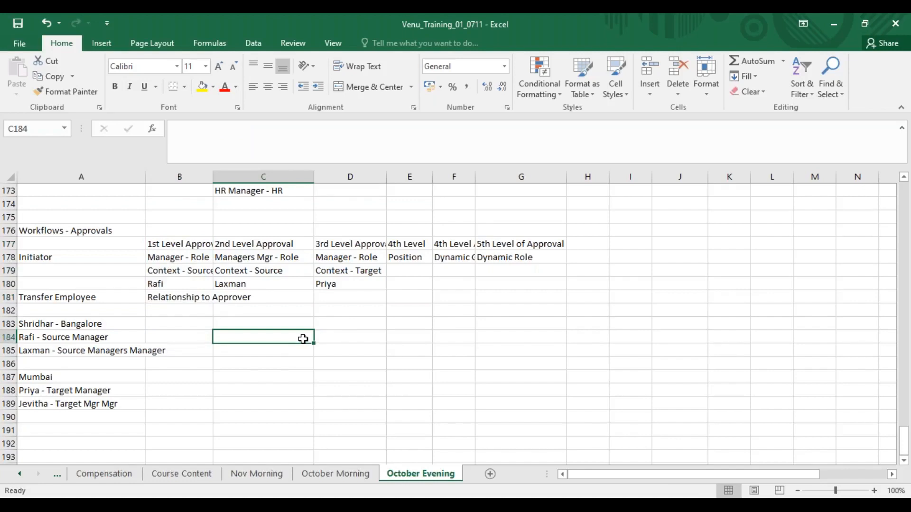
{"action": "type", "text": "4"}
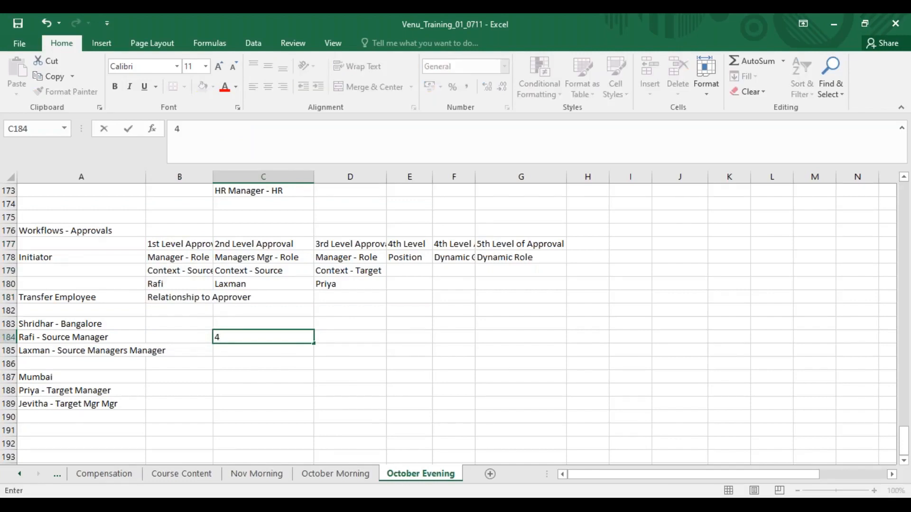
{"action": "type", "text": " Sections"}
{"action": "key", "text": "Return"}
{"action": "type", "text": "W"}
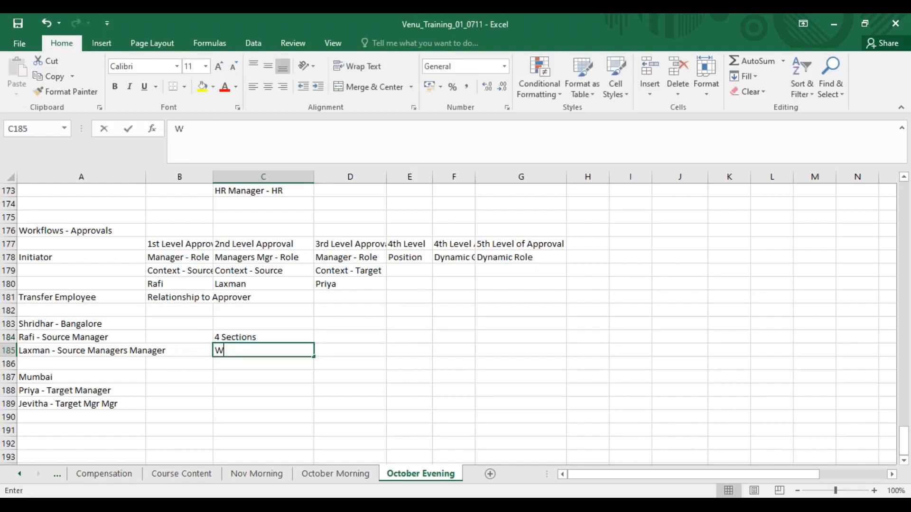
{"action": "type", "text": "orkflow"}
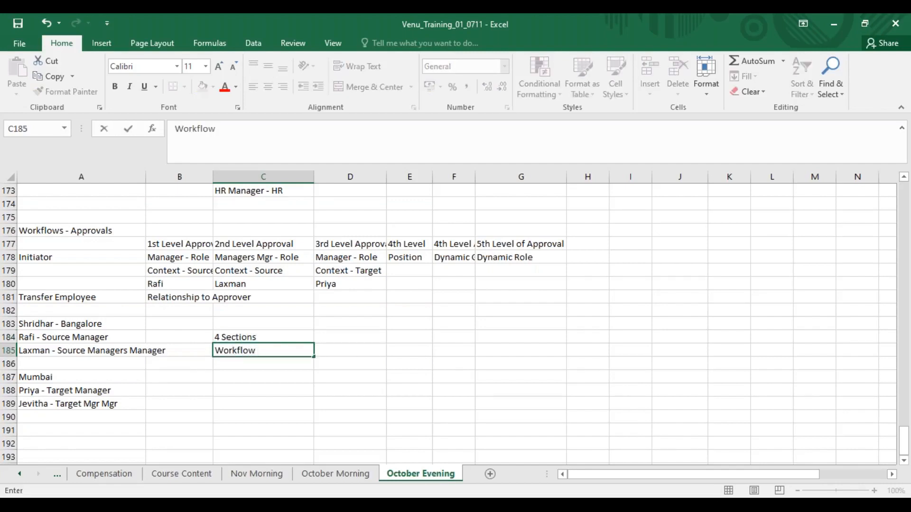
{"action": "type", "text": " Config"}
{"action": "key", "text": "Tab"}
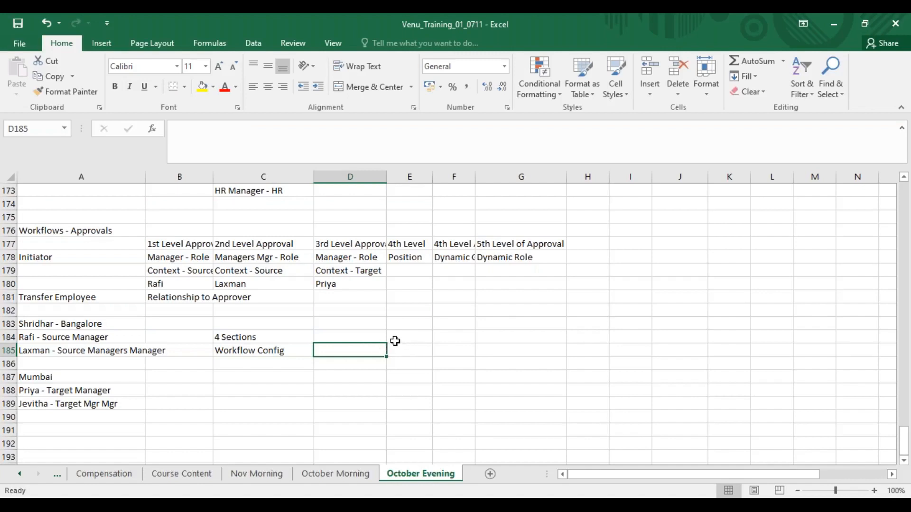
- Enter "Remind in Days" in D185 beside Workflow Config
{"action": "type", "text": "Rem"}
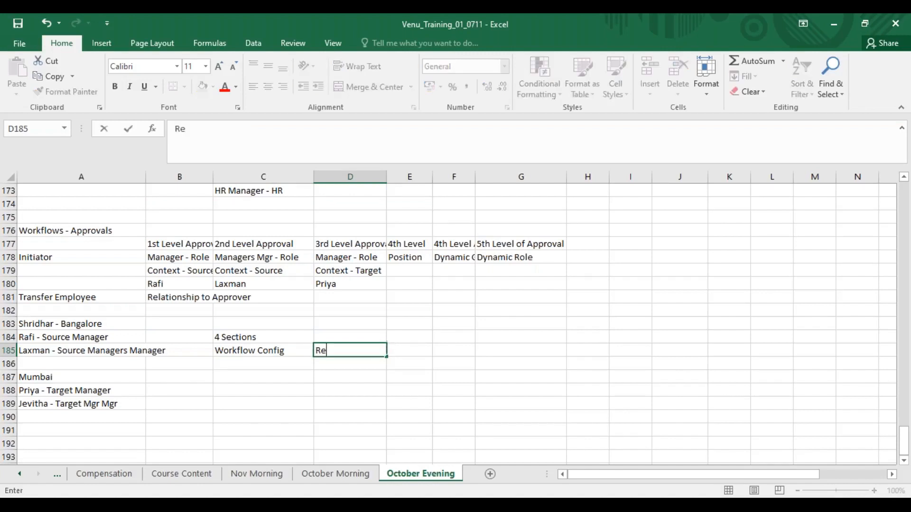
{"action": "key", "text": "BackSpace"}
{"action": "type", "text": "mind in Days"}
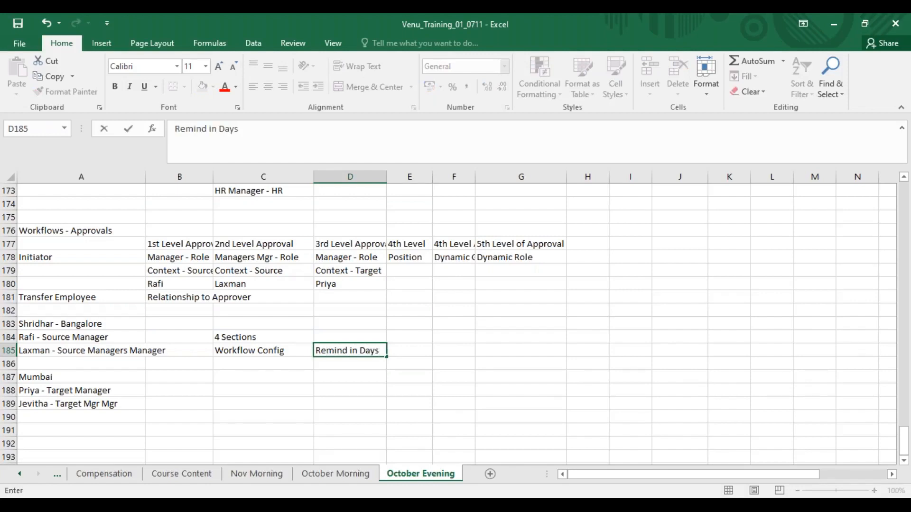
{"action": "left_click", "coordinate": [346, 378]}
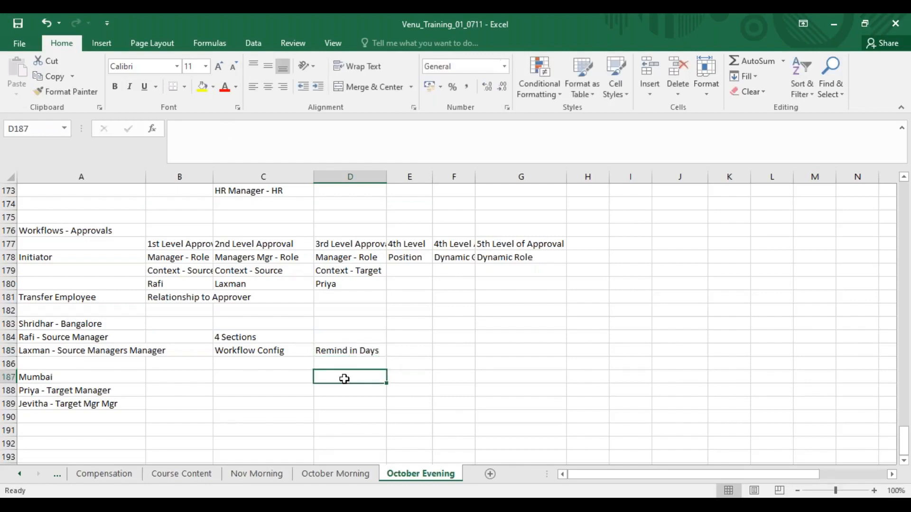
- Enter "No Approver Behavior" in B182 below Relationship to Approver
{"action": "left_click", "coordinate": [176, 243]}
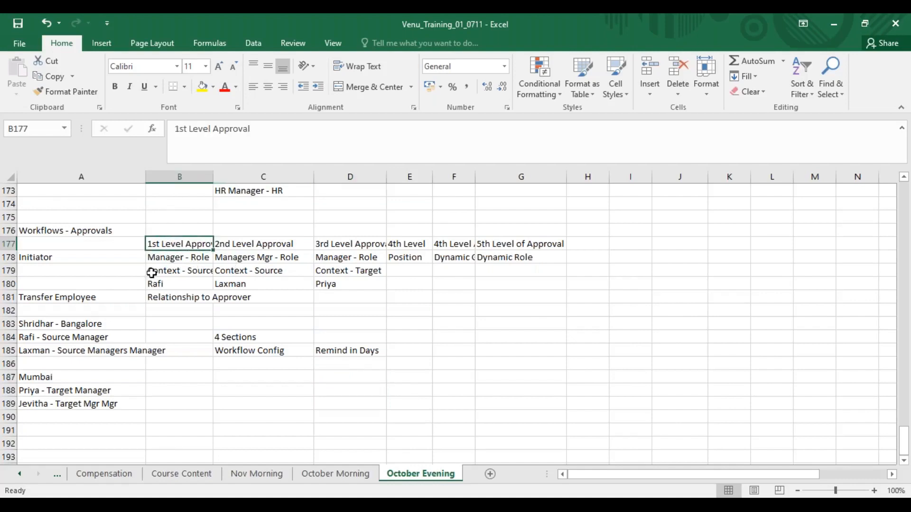
{"action": "left_click", "coordinate": [168, 259]}
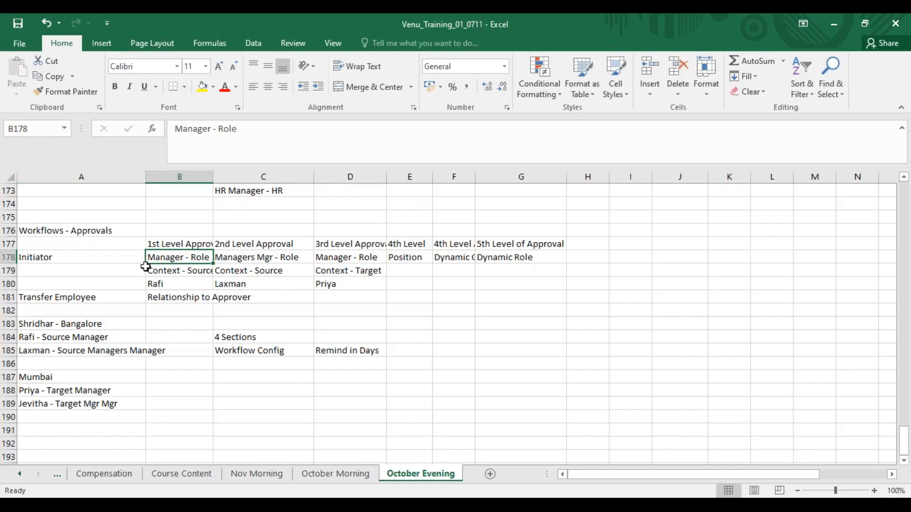
{"action": "left_click", "coordinate": [161, 313]}
{"action": "type", "text": "No Appro"}
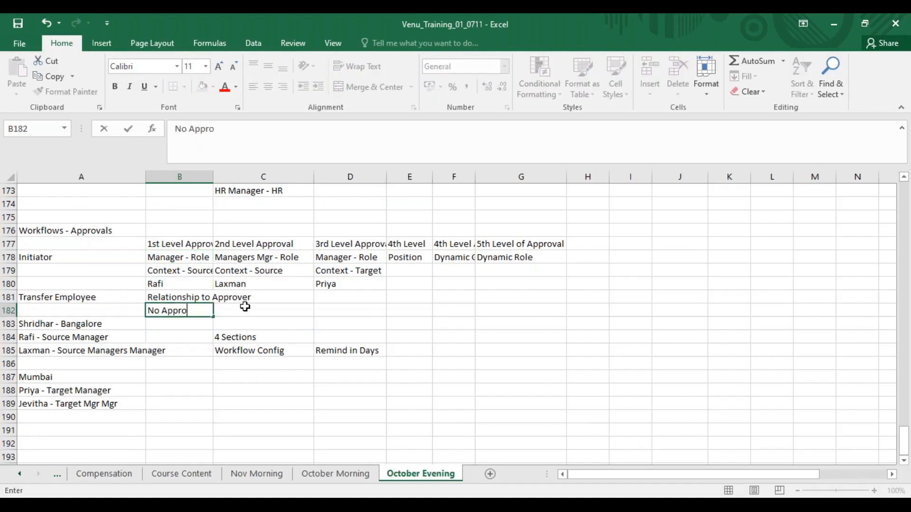
{"action": "type", "text": "ver Beha"}
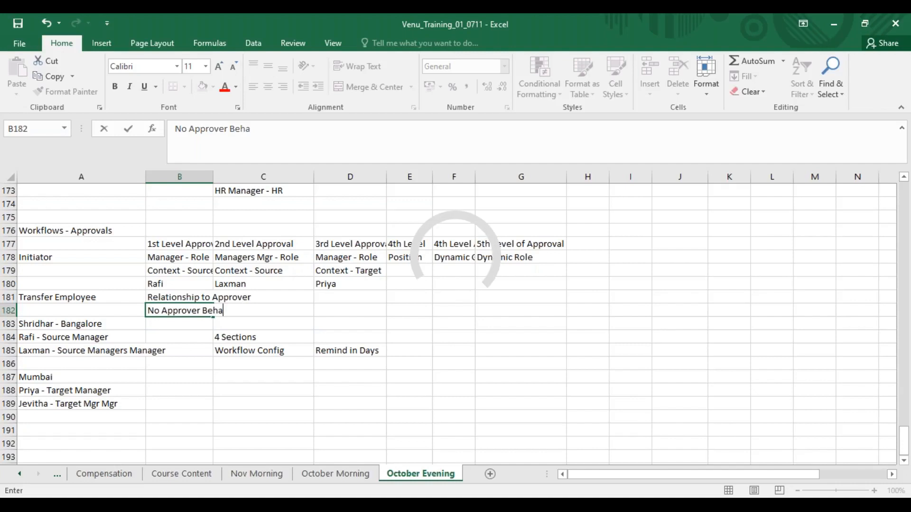
{"action": "type", "text": "vior"}
{"action": "left_click", "coordinate": [183, 326]}
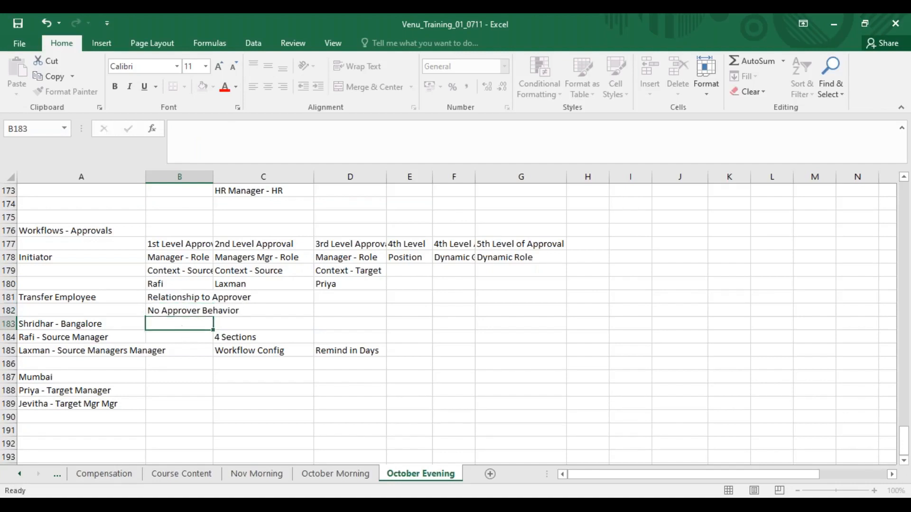
- Append "- Skip / Stop" to the No Approver Behavior note in B182
{"action": "left_click", "coordinate": [175, 311]}
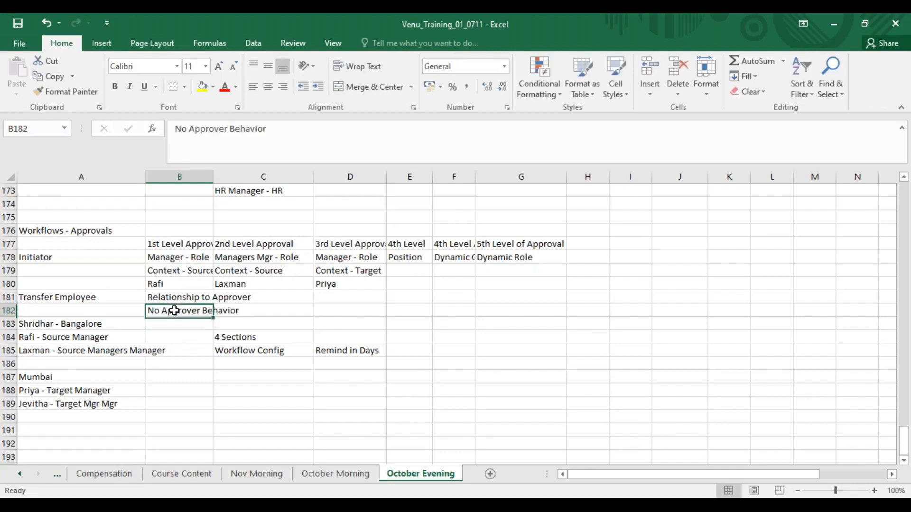
{"action": "left_click", "coordinate": [286, 136]}
{"action": "type", "text": "- Ski"}
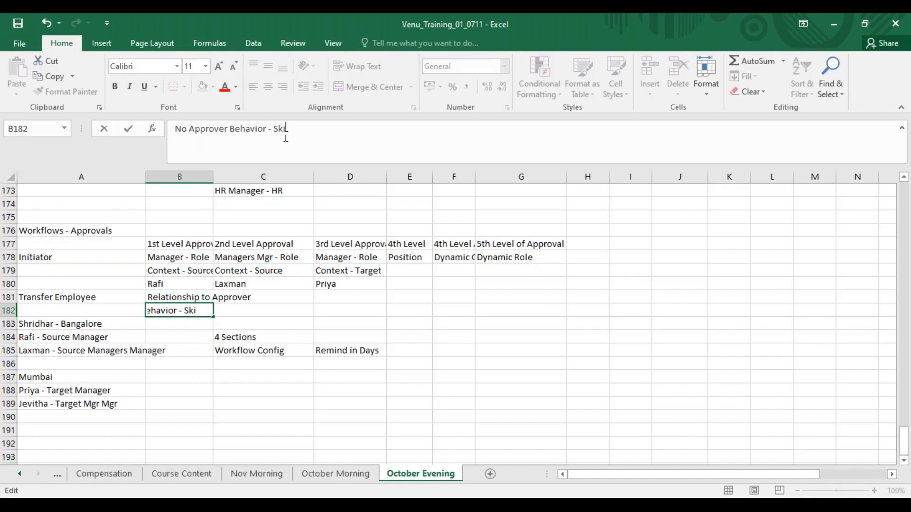
{"action": "type", "text": "p / Stop"}
{"action": "key", "text": "Return"}
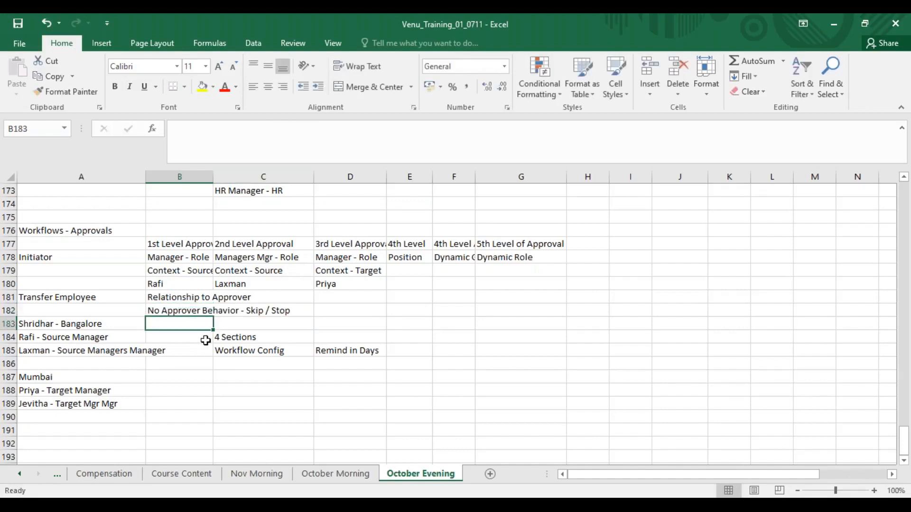
{"action": "left_click", "coordinate": [182, 309]}
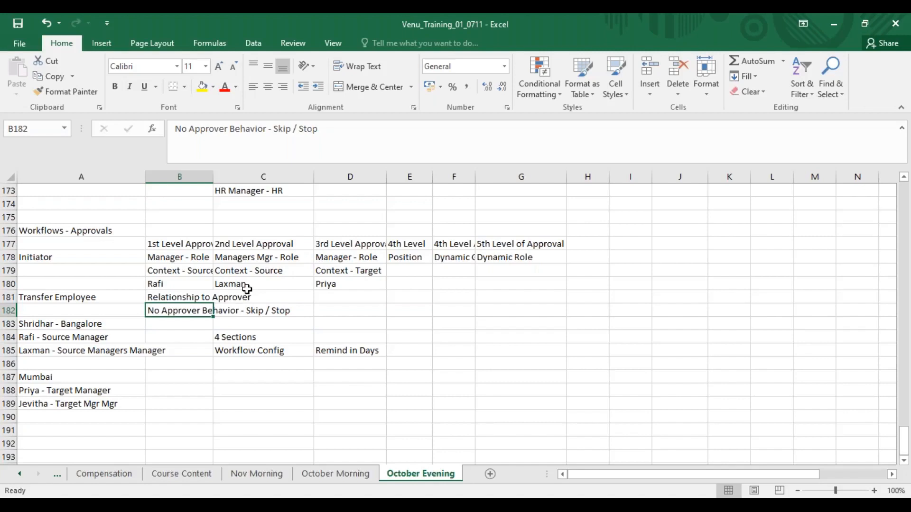
- Enter "Delegate" in E185 as the next Workflow Config item after Remind in Days
{"action": "left_click", "coordinate": [349, 363]}
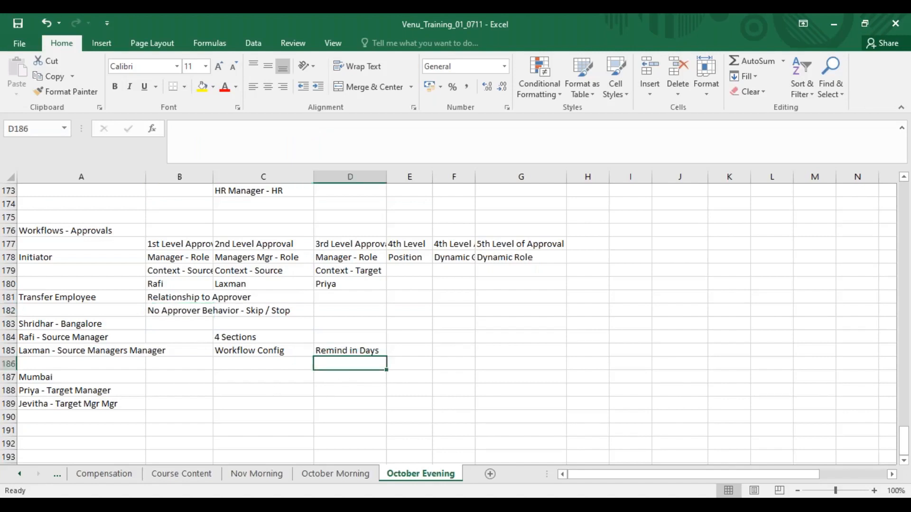
{"action": "left_click", "coordinate": [409, 352]}
{"action": "type", "text": "De"}
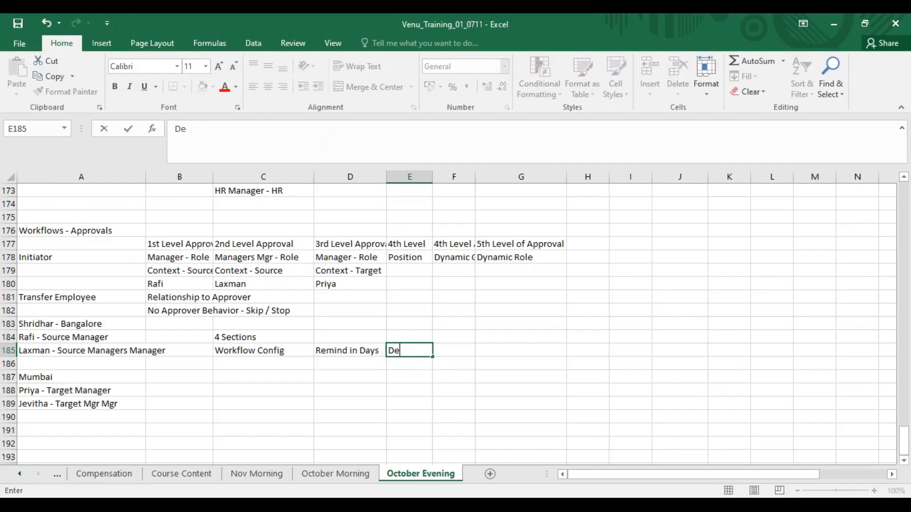
{"action": "type", "text": "legate"}
{"action": "left_click", "coordinate": [238, 357]}
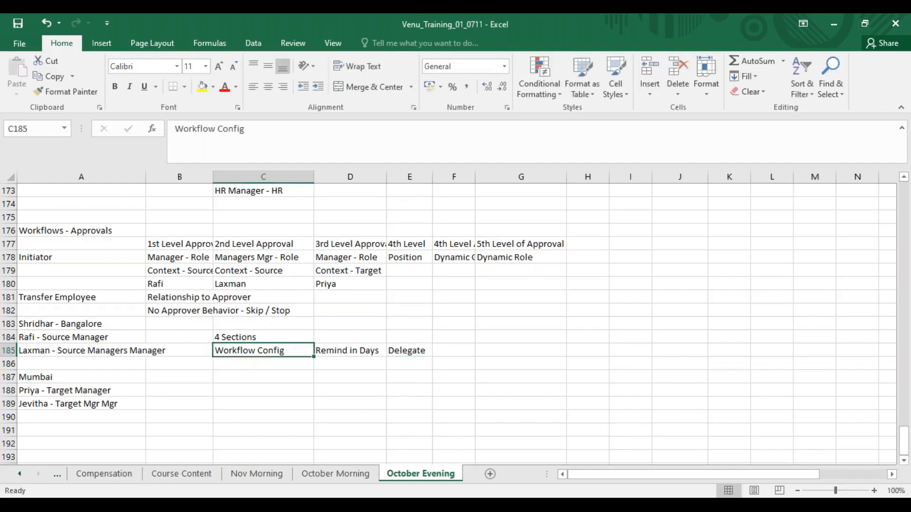
- Examine how the Remind in Days and Delegate items relate to the approval levels in B177:G182
{"action": "left_click", "coordinate": [334, 349]}
{"action": "left_click_drag", "start_coordinate": [156, 246], "coordinate": [511, 311]}
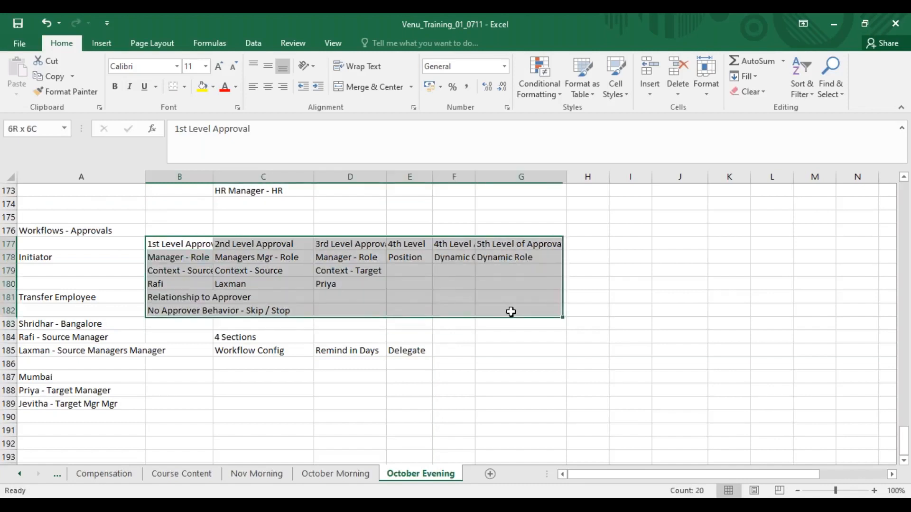
{"action": "left_click", "coordinate": [183, 244]}
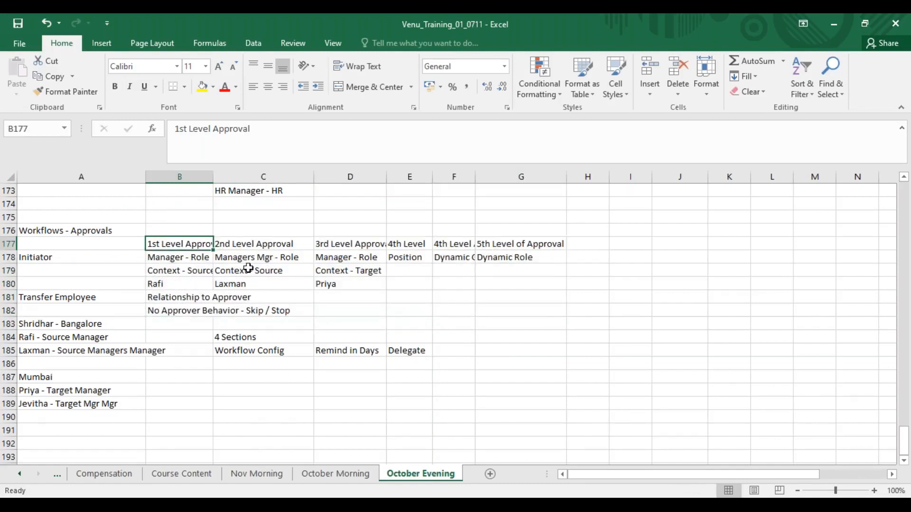
{"action": "left_click", "coordinate": [254, 243]}
{"action": "left_click", "coordinate": [351, 245]}
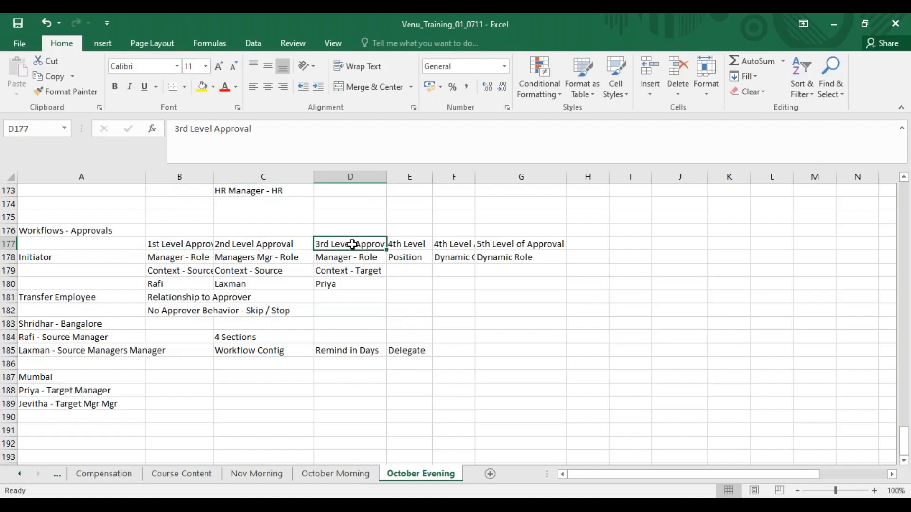
{"action": "left_click", "coordinate": [414, 351]}
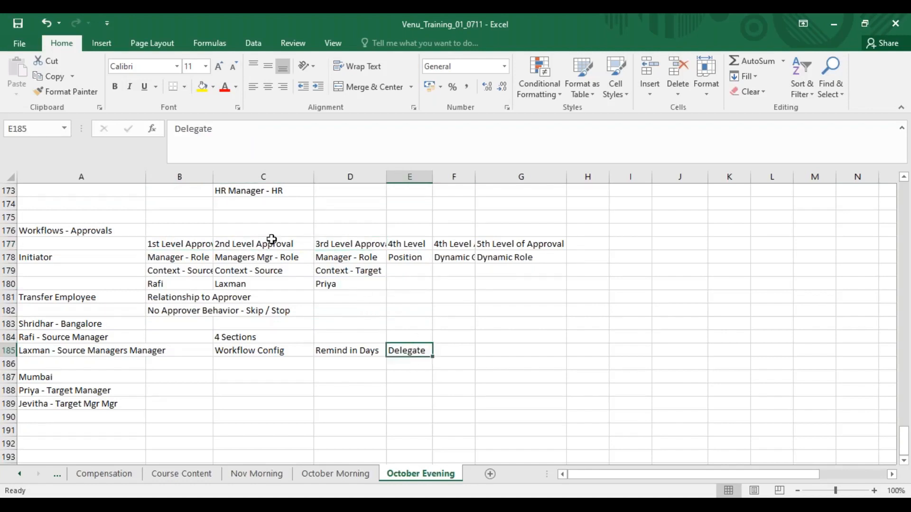
{"action": "mouse_move", "coordinate": [182, 246]}
{"action": "left_mouse_down"}
{"action": "mouse_move", "coordinate": [522, 277]}
{"action": "mouse_move", "coordinate": [547, 318]}
{"action": "left_mouse_up"}
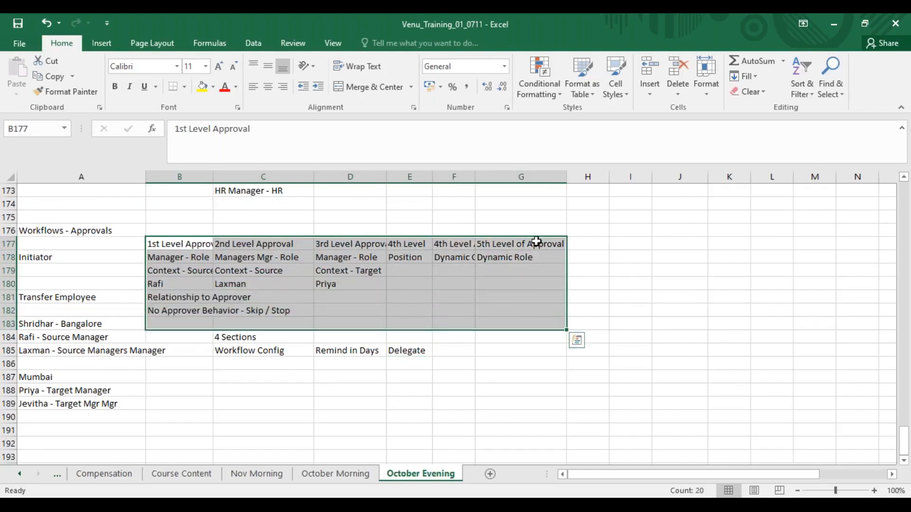
{"action": "left_click", "coordinate": [411, 364]}
{"action": "left_click", "coordinate": [420, 351]}
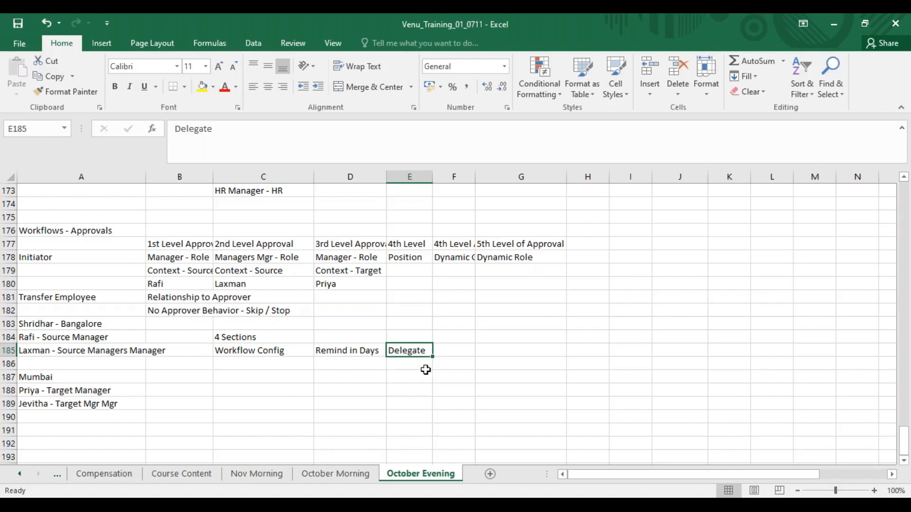
- Enter "Escalation" in F185 beside Delegate and review it against the 1st Level Approval entries
{"action": "left_click", "coordinate": [446, 350]}
{"action": "type", "text": "Escalation"}
{"action": "left_click", "coordinate": [495, 375]}
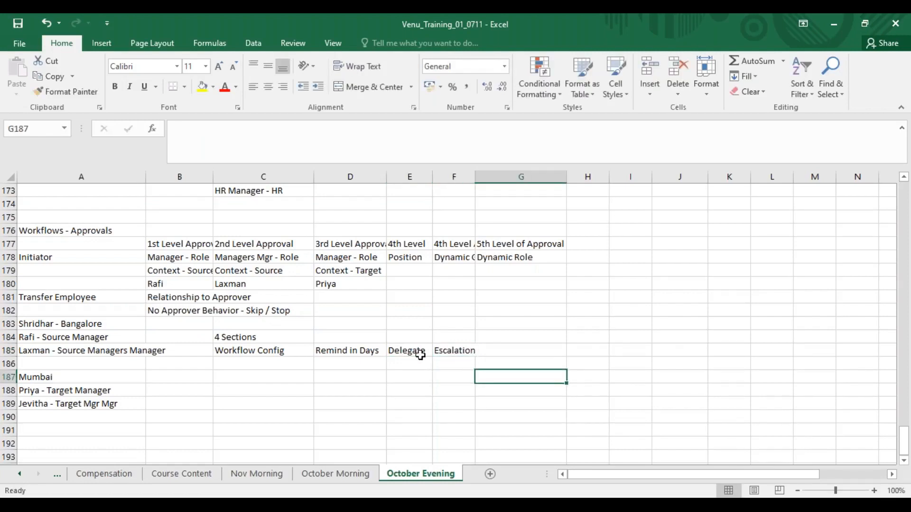
{"action": "left_click_drag", "start_coordinate": [175, 243], "coordinate": [182, 306]}
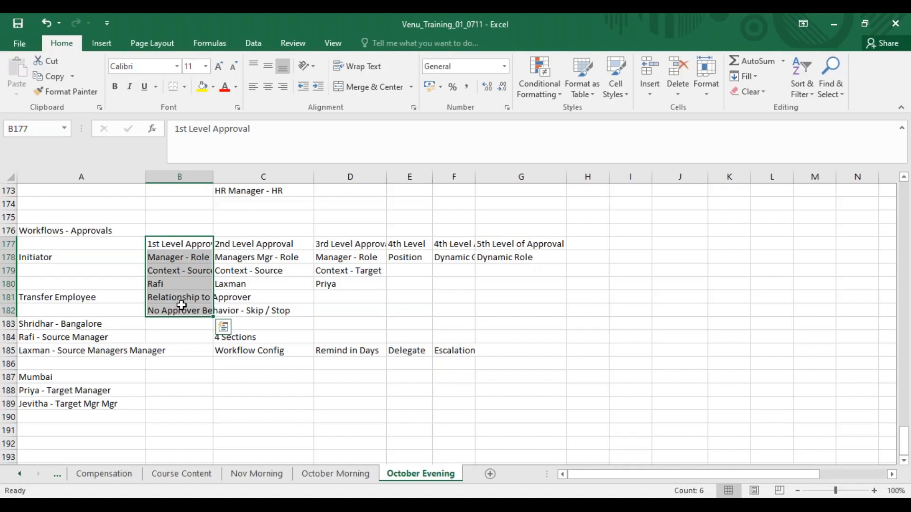
{"action": "left_click", "coordinate": [452, 355]}
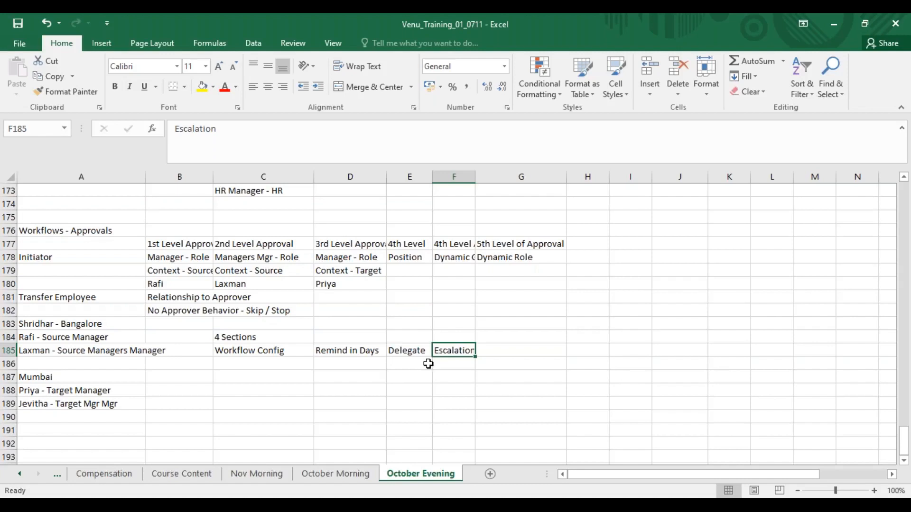
{"action": "left_click", "coordinate": [499, 351]}
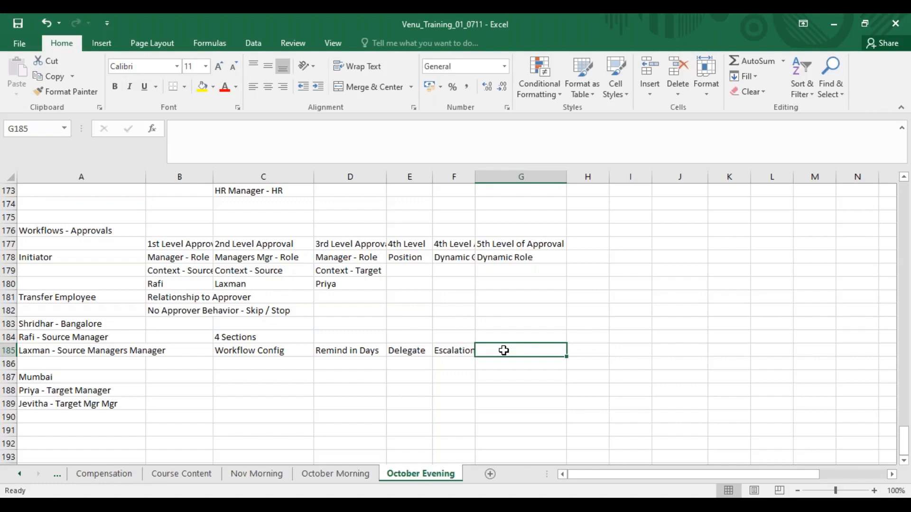
- Enter "Approvers" in C186 as the second section below Workflow Config
{"action": "left_click", "coordinate": [264, 362]}
{"action": "type", "text": "Ap"}
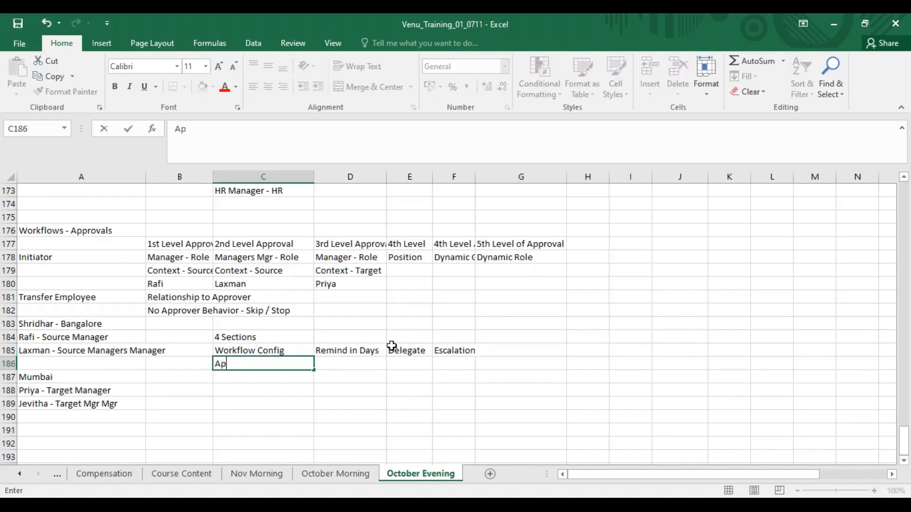
{"action": "type", "text": "provals"}
{"action": "key", "text": "BackSpace"}
{"action": "key", "text": "BackSpace"}
{"action": "key", "text": "BackSpace"}
{"action": "key", "text": "BackSpace"}
{"action": "type", "text": "vers"}
- Review the approval levels in B177:G182, including the 1st level's role, context and relationship to approver
{"action": "left_click_drag", "start_coordinate": [173, 243], "coordinate": [584, 317]}
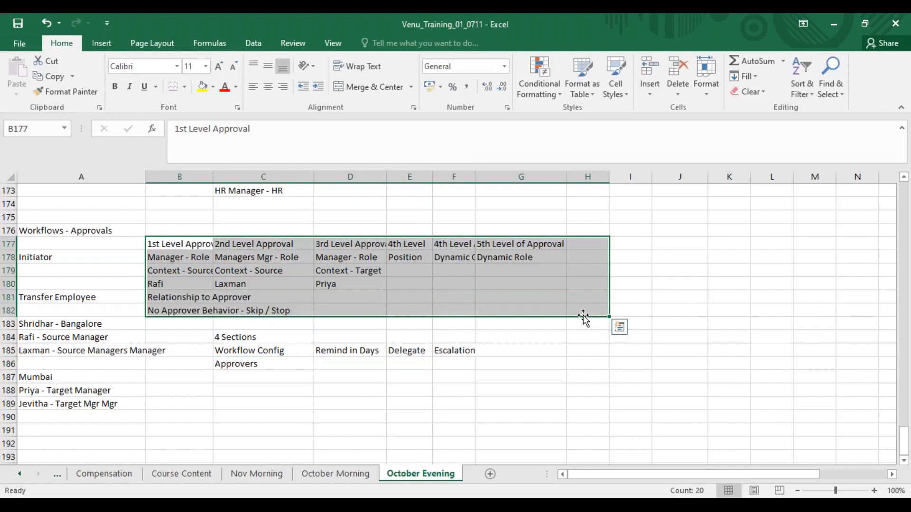
{"action": "left_click", "coordinate": [184, 257]}
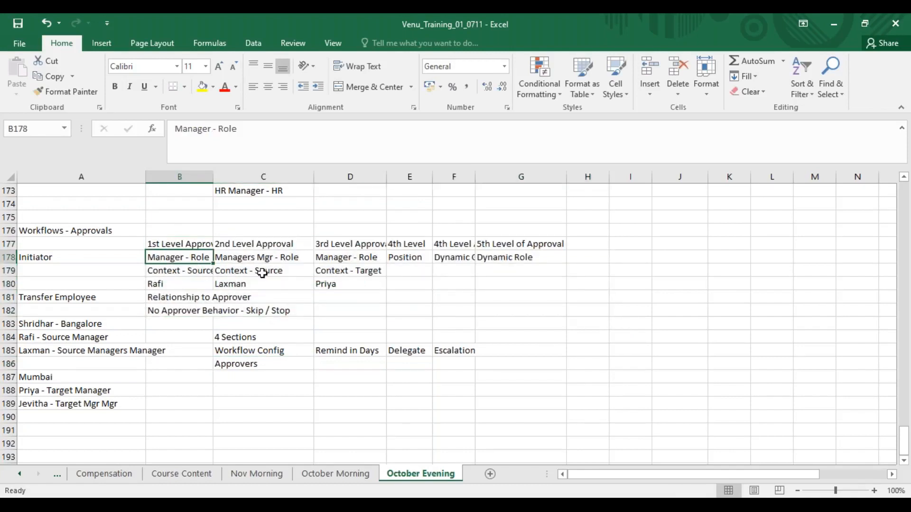
{"action": "left_click", "coordinate": [185, 271]}
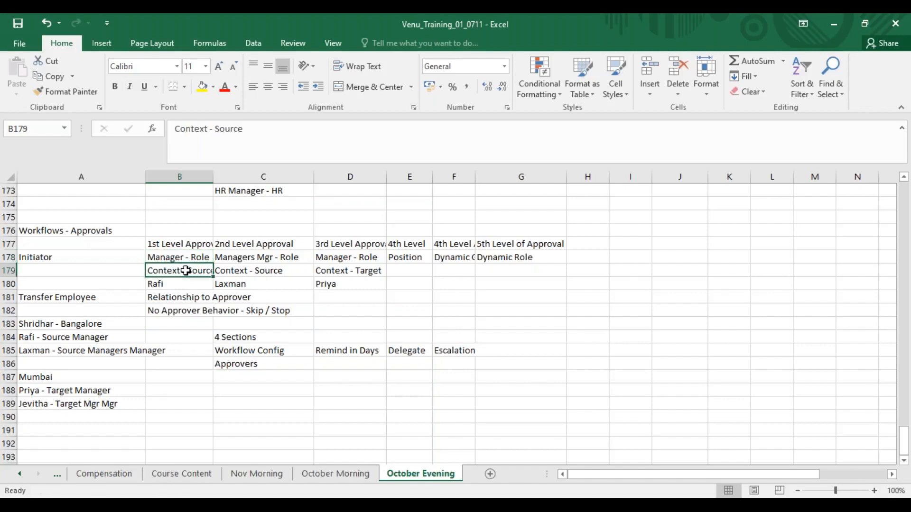
{"action": "left_click", "coordinate": [188, 296]}
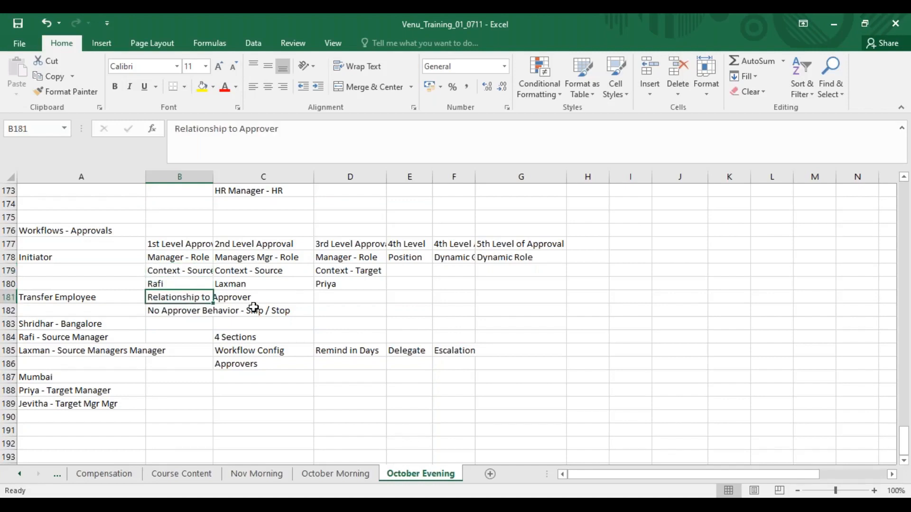
- Enter "Contributors" in C187 as the third section below Approvers and check it against the 1st Level Approval entries
{"action": "left_click", "coordinate": [182, 312]}
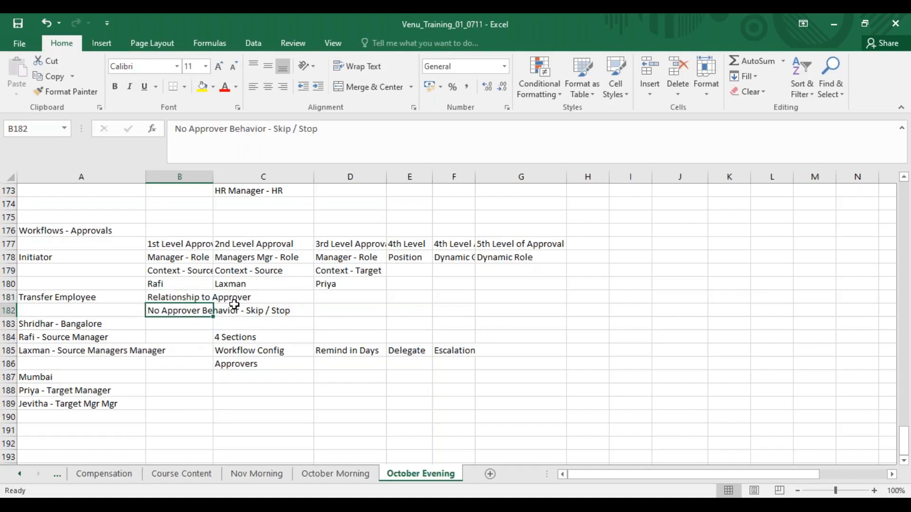
{"action": "left_click", "coordinate": [245, 375]}
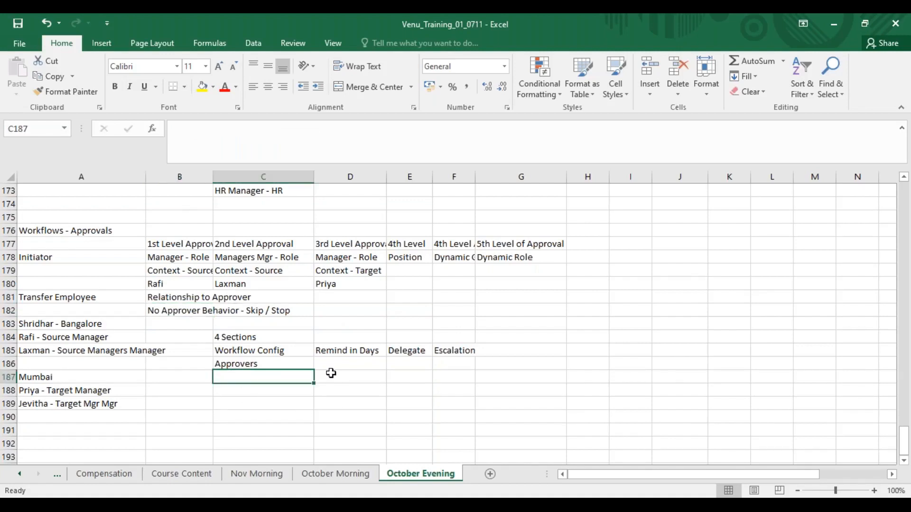
{"action": "type", "text": "Con"}
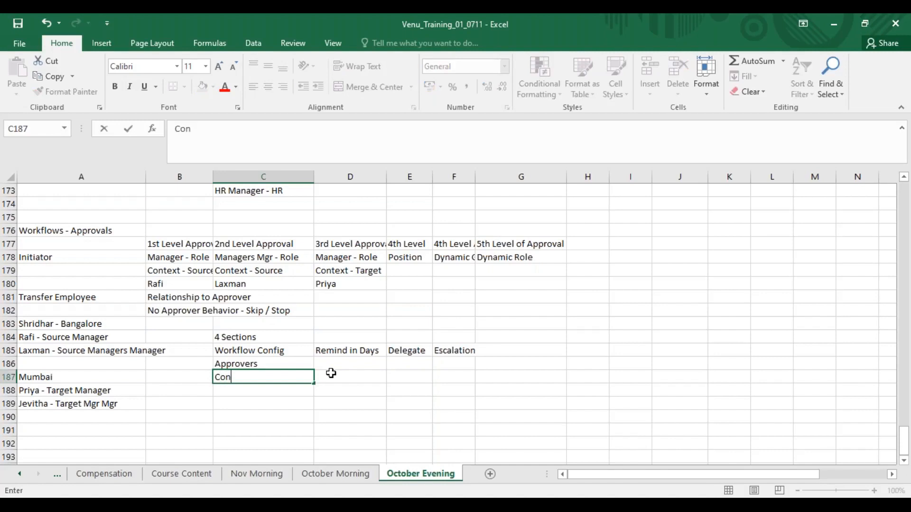
{"action": "type", "text": "tributors"}
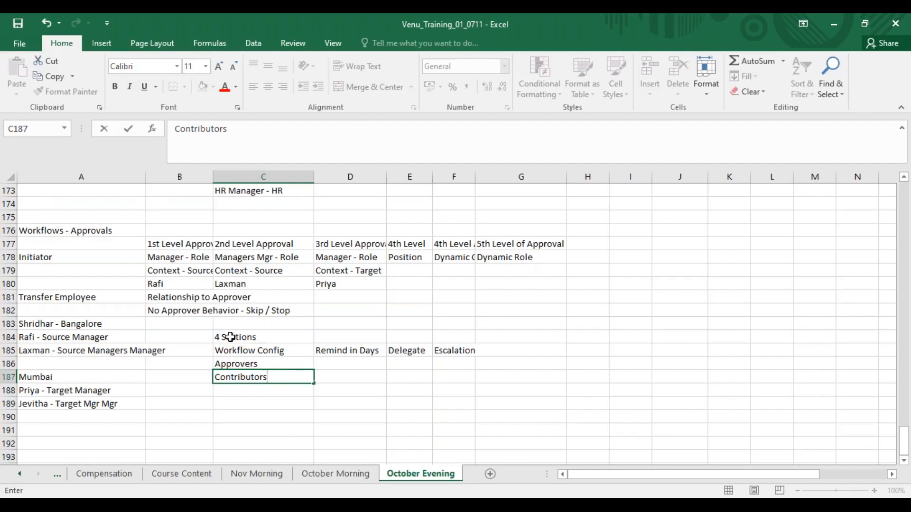
{"action": "left_click", "coordinate": [157, 284]}
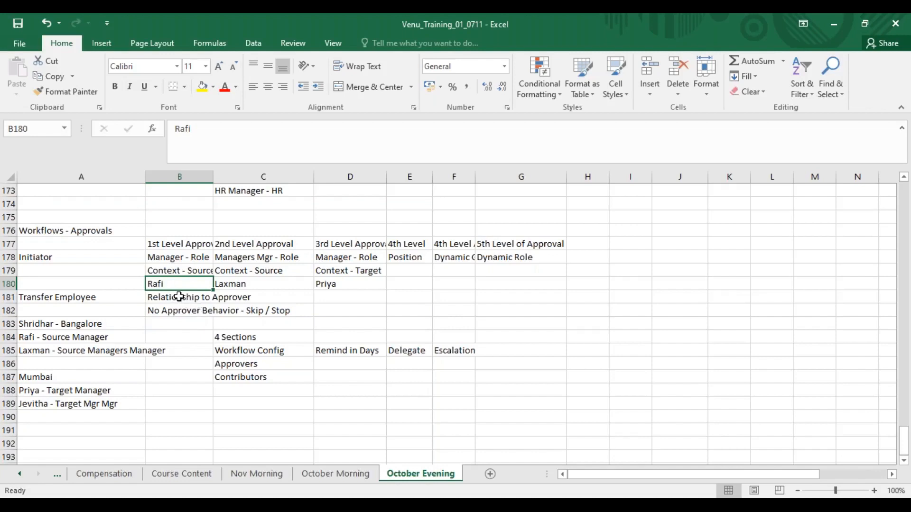
{"action": "left_click", "coordinate": [247, 377]}
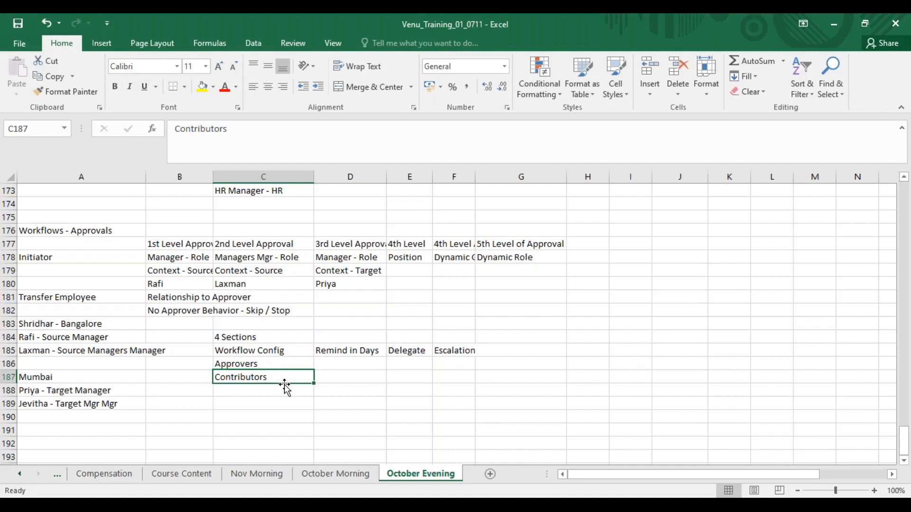
- Enter "CC Role" in C188 as the fourth section below Contributors and review it against the approval level headings
{"action": "left_click", "coordinate": [264, 387]}
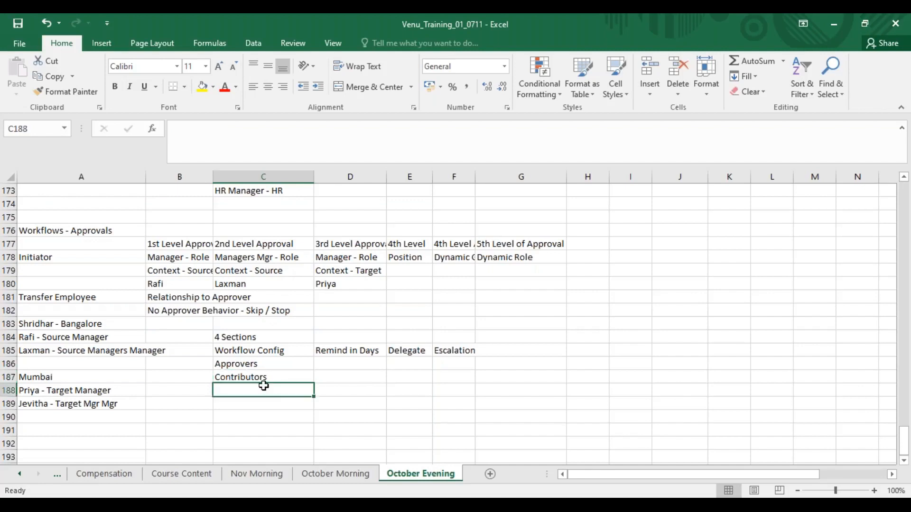
{"action": "type", "text": "CC Role"}
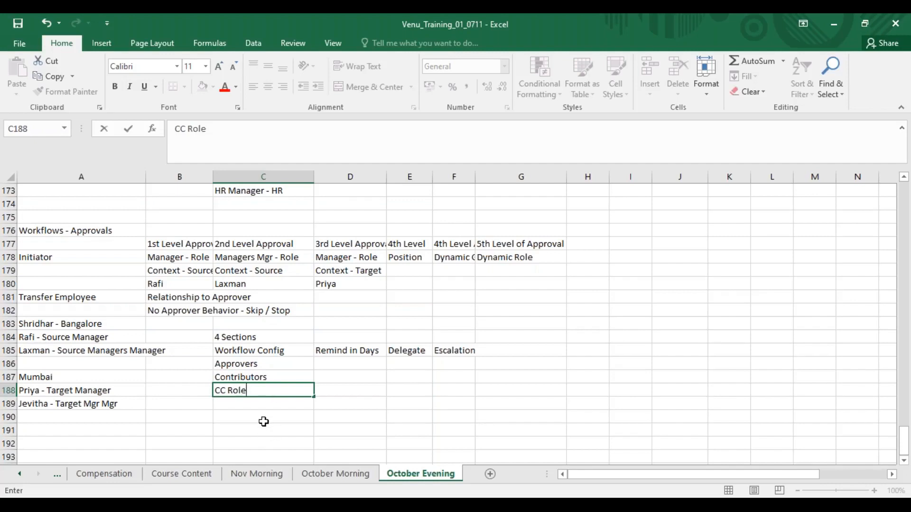
{"action": "left_click_drag", "start_coordinate": [172, 244], "coordinate": [508, 240]}
{"action": "left_click", "coordinate": [533, 242]}
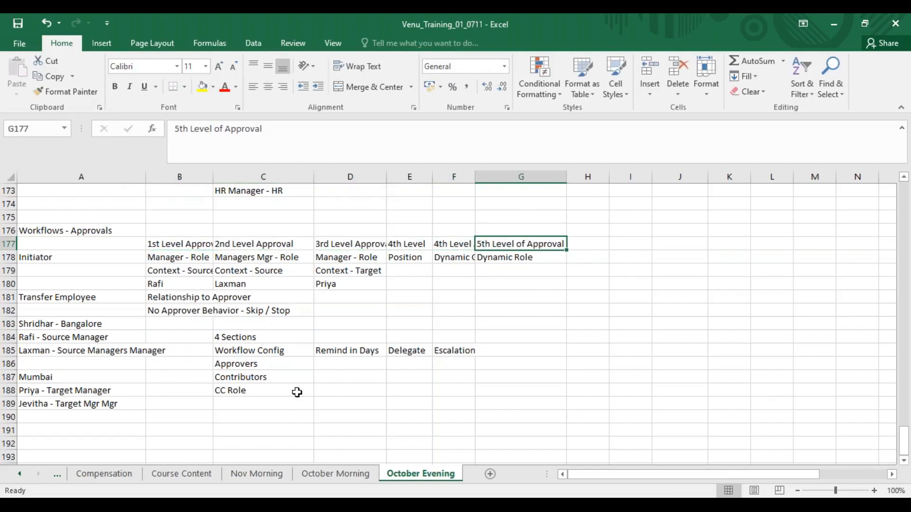
- Examine how the CC Role section relates to the Initiator and the approval levels in B177:G181
{"action": "left_click", "coordinate": [247, 392]}
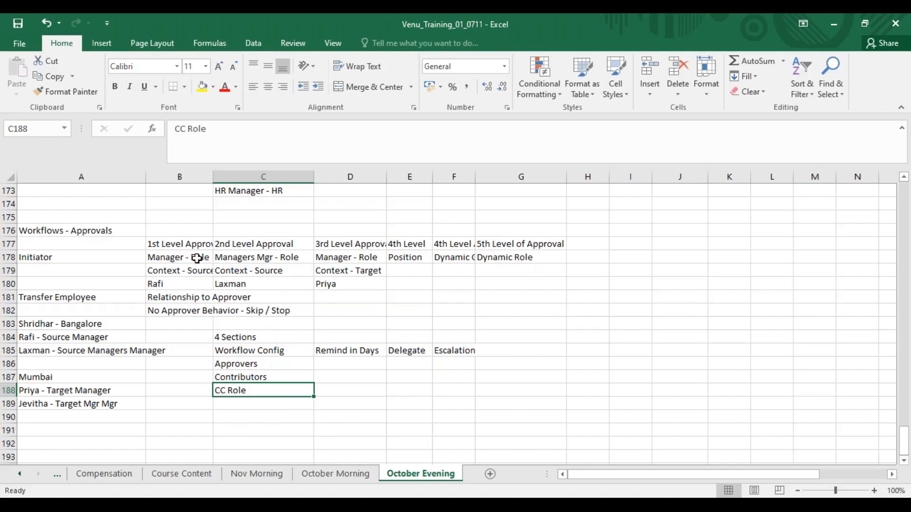
{"action": "left_click_drag", "start_coordinate": [184, 241], "coordinate": [489, 291]}
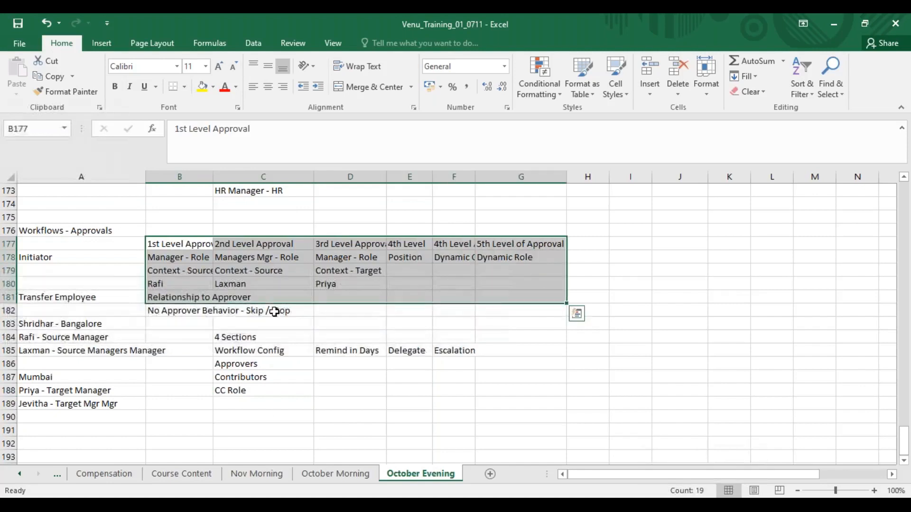
{"action": "left_click", "coordinate": [40, 281]}
{"action": "left_click", "coordinate": [54, 257]}
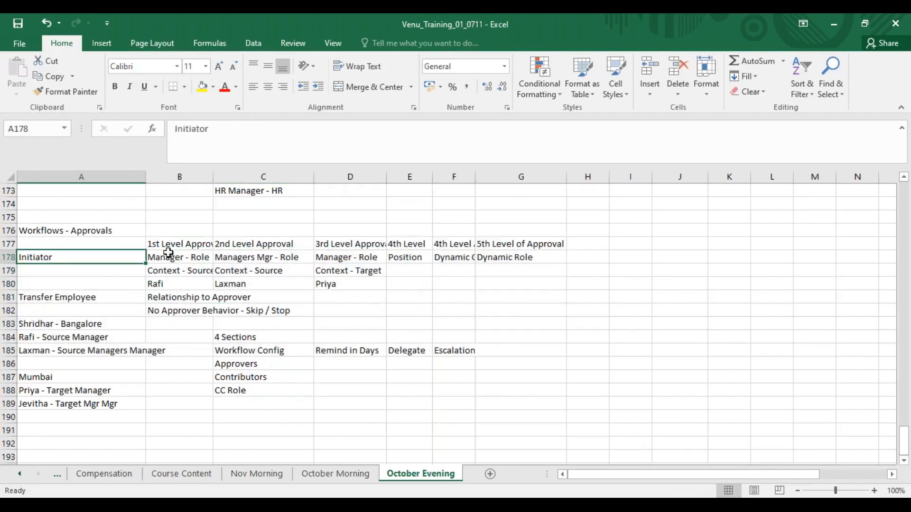
{"action": "left_click_drag", "start_coordinate": [180, 244], "coordinate": [187, 283]}
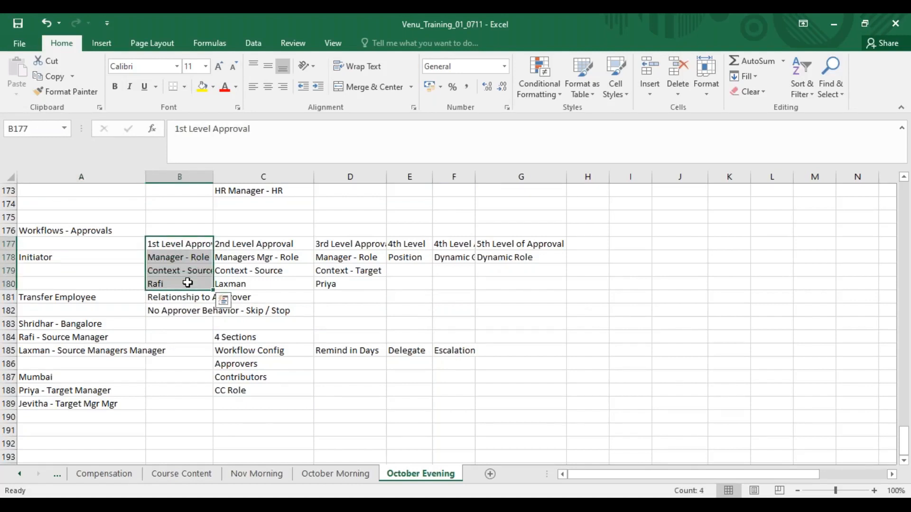
{"action": "left_click", "coordinate": [247, 241]}
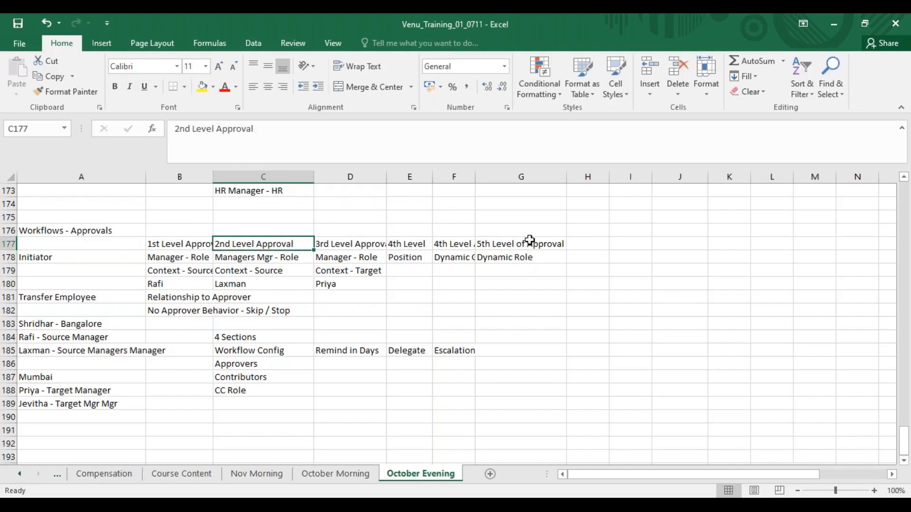
{"action": "left_click", "coordinate": [239, 388]}
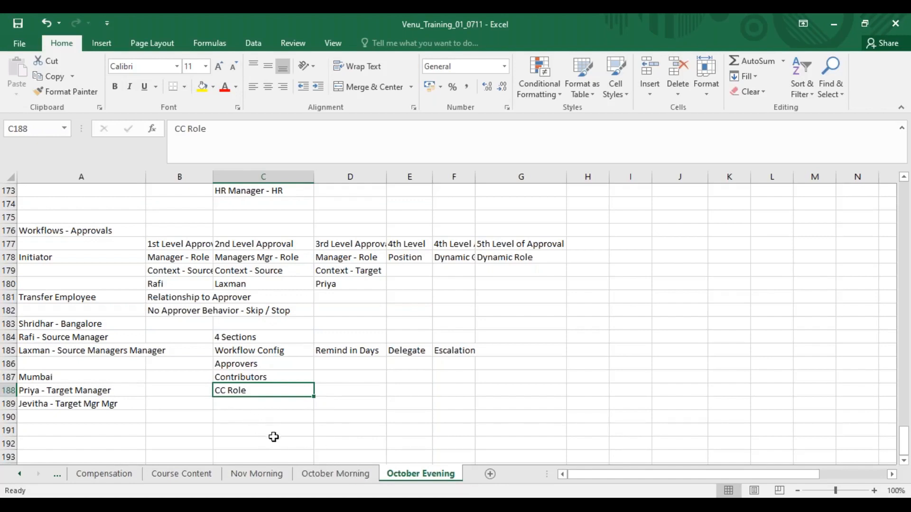
- Start a numbered list of workflow setup steps in C191 with "1. Manage Data -- Escalation"
{"action": "left_click", "coordinate": [304, 427]}
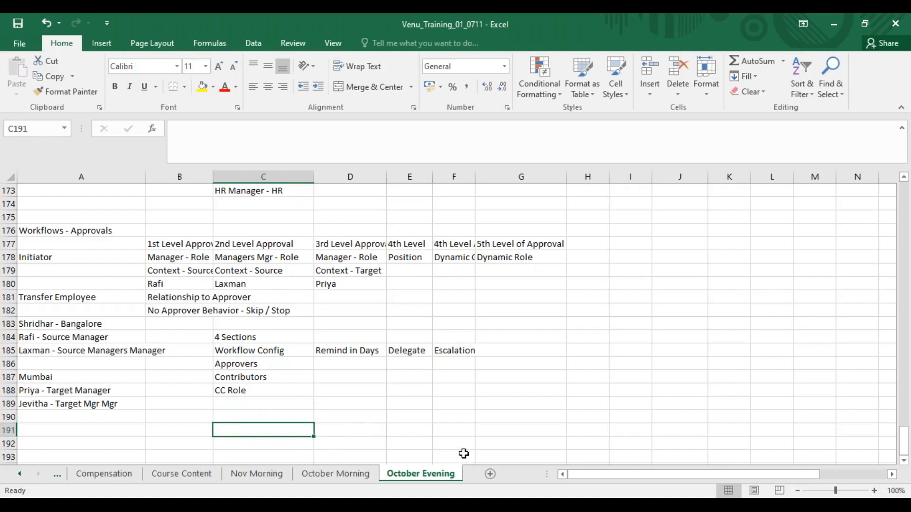
{"action": "scroll", "coordinate": [459, 451], "scroll_direction": "down", "scroll_amount": 2}
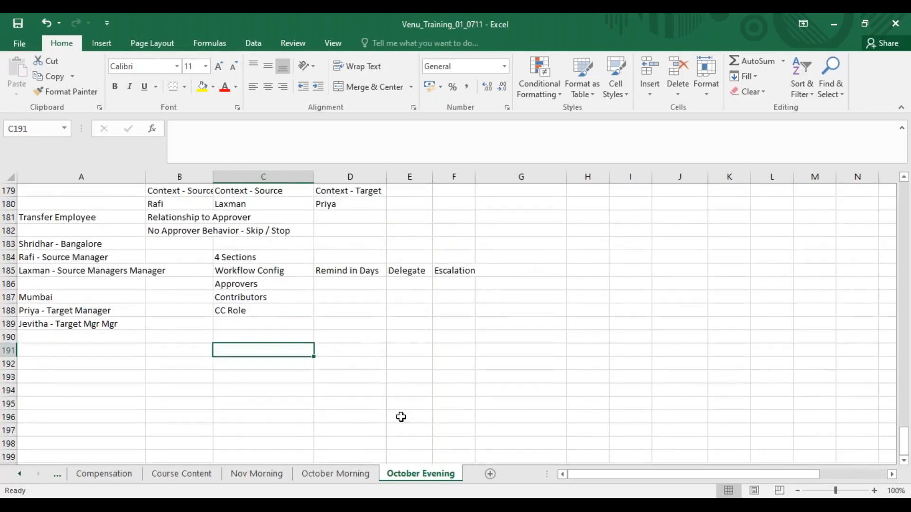
{"action": "type", "text": "1"}
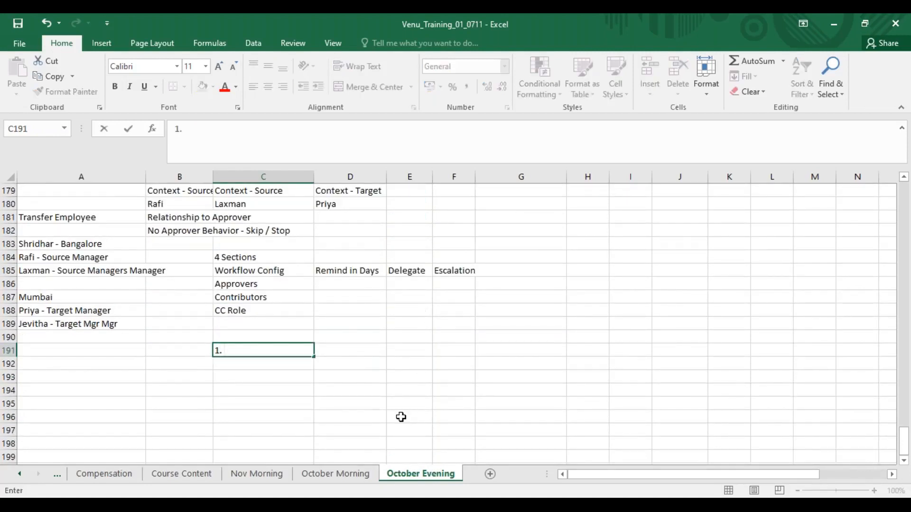
{"action": "type", "text": ". Manuf"}
{"action": "key", "text": "BackSpace"}
{"action": "key", "text": "BackSpace"}
{"action": "type", "text": "age Data -- Ec"}
{"action": "type", "text": "calation"}
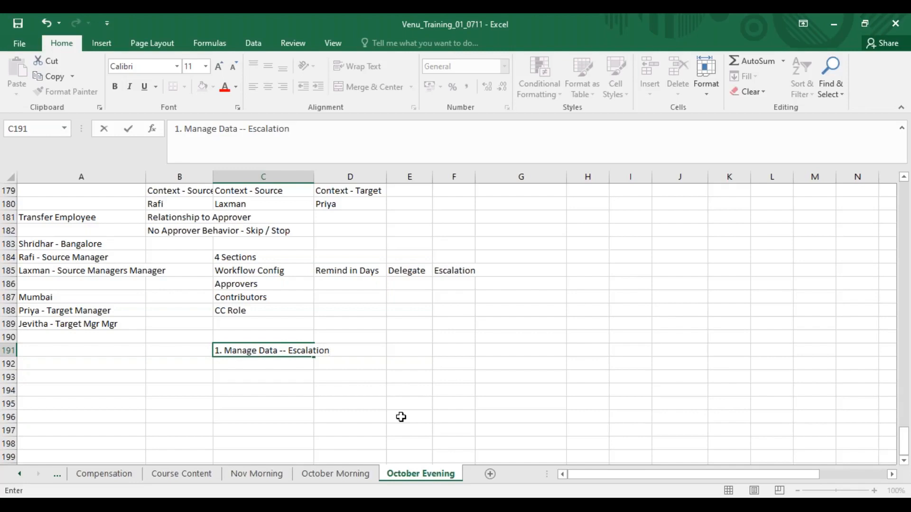
{"action": "key", "text": "Return"}
- Add "2. Manage Workflow Groups - Dynamic Group" as the second setup step in C192
{"action": "type", "text": "2"}
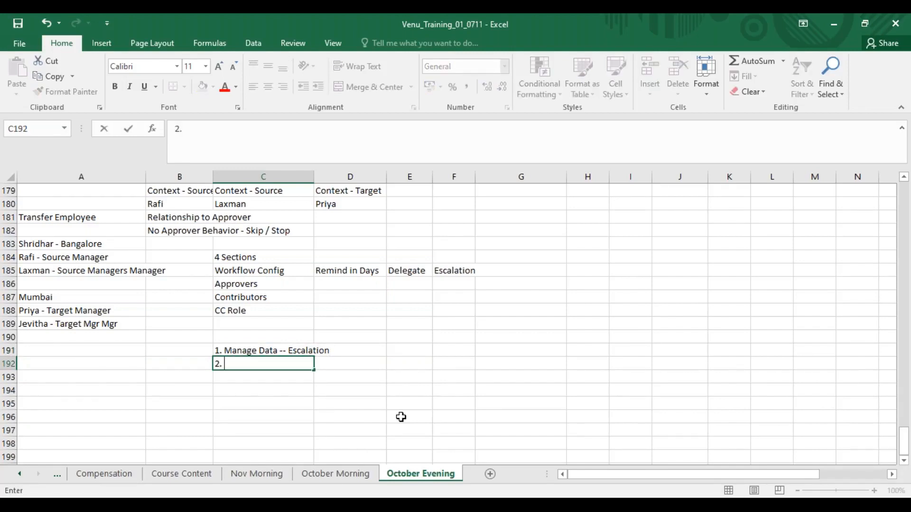
{"action": "type", "text": ". Manage "}
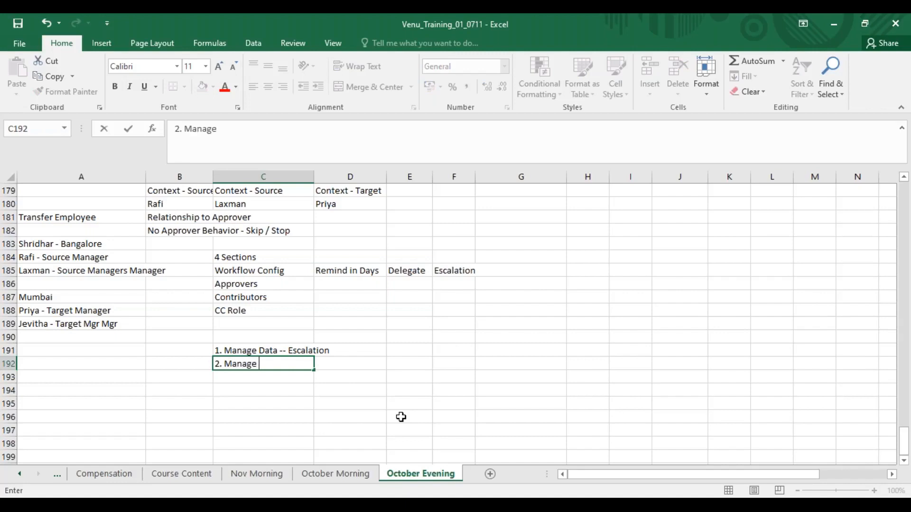
{"action": "type", "text": "Workflow Groups"}
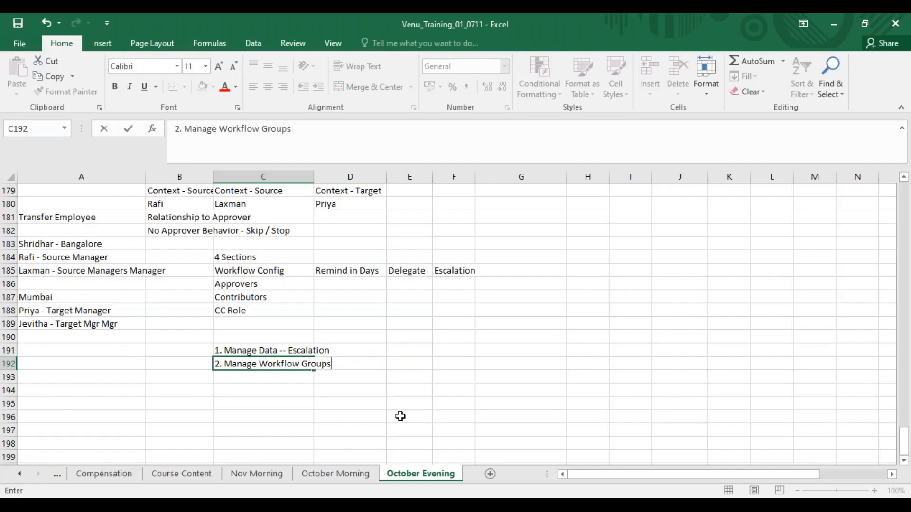
{"action": "type", "text": " - Dynamic Group"}
{"action": "key", "text": "Return"}
- Add "3. Manage Org Pay & Job - Dynamic Role" in C193 and "4. Man Org Pay & Job - Workflow" in C194
{"action": "type", "text": "3. Ma"}
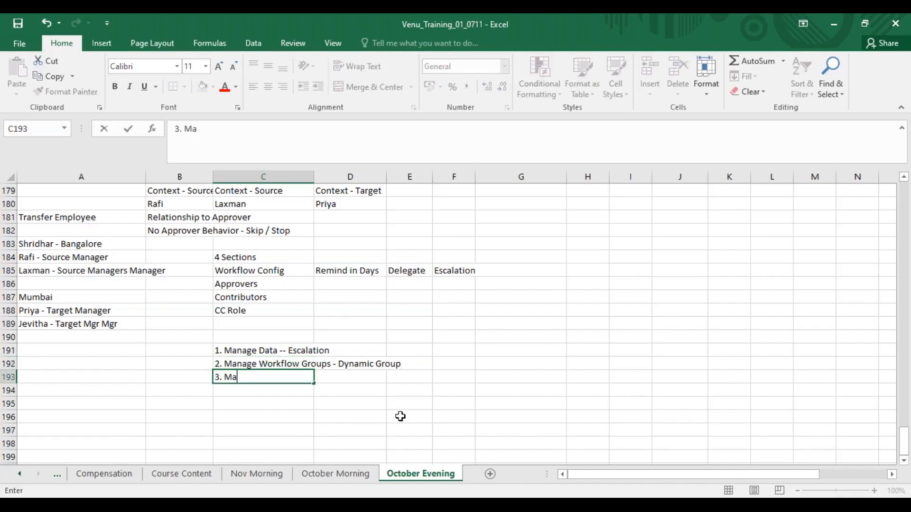
{"action": "type", "text": "nage Org Pay"}
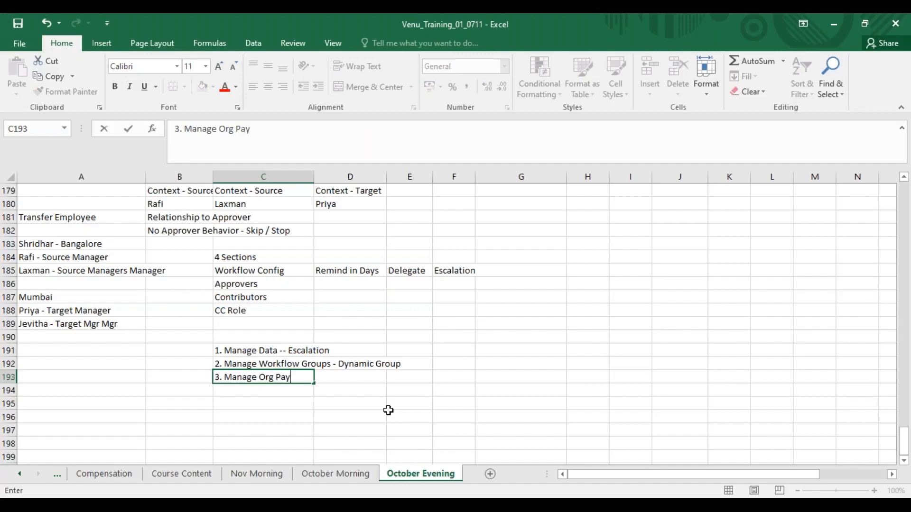
{"action": "type", "text": " & Job - Dynamic Role"}
{"action": "key", "text": "Return"}
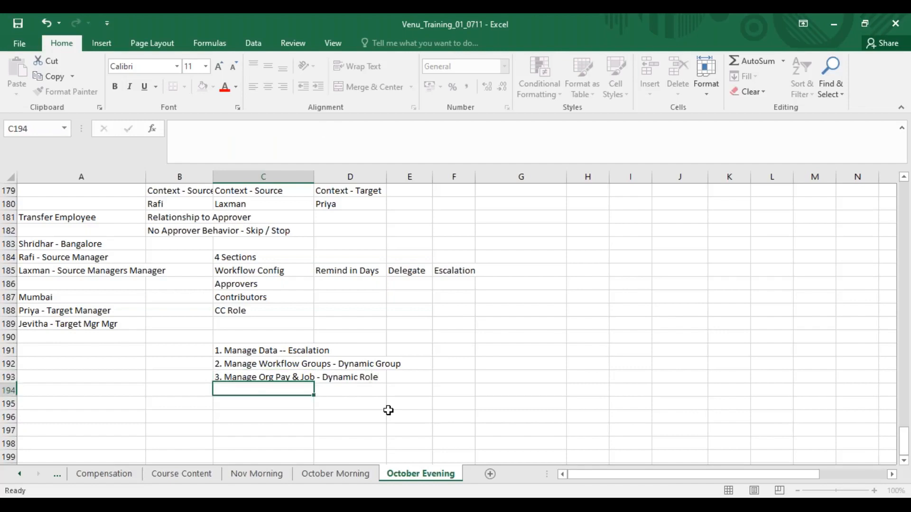
{"action": "type", "text": "4."}
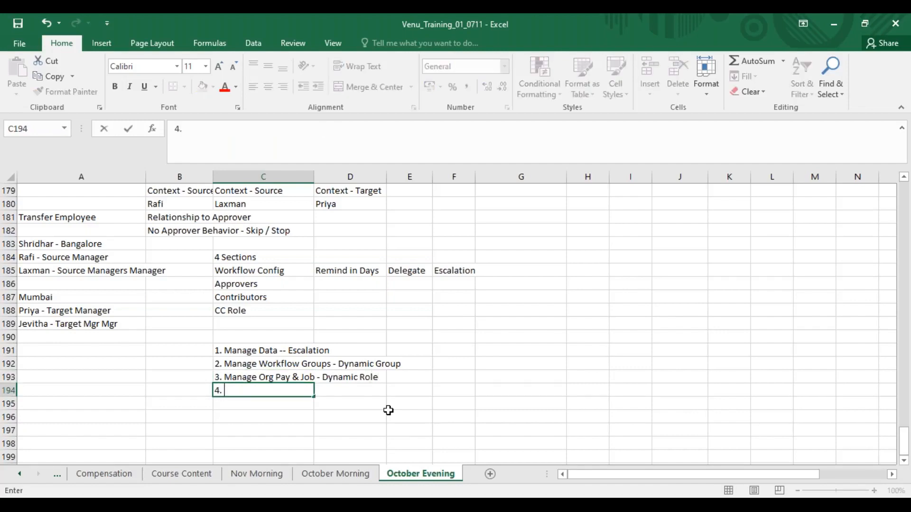
{"action": "type", "text": " Man Org Pay & Job - Workflow"}
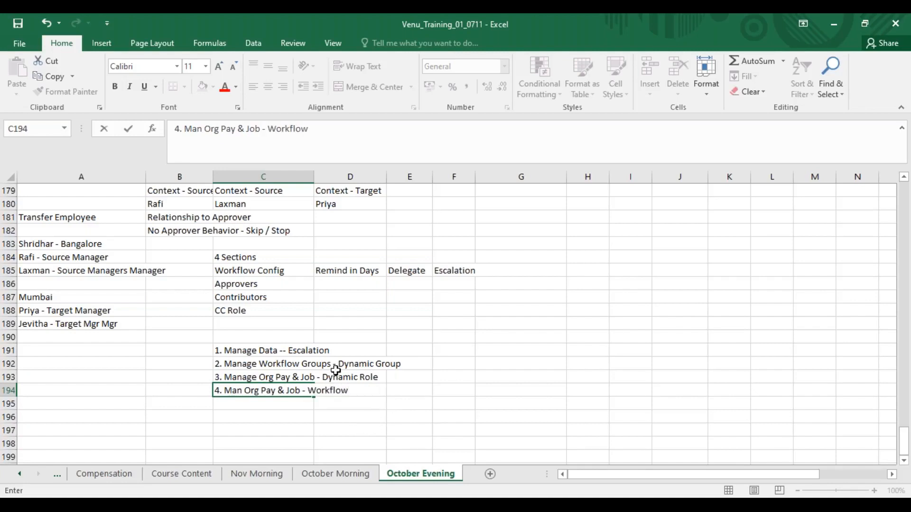
- Review the four numbered workflow setup items and the approval notes above them on the October Evening sheet
{"action": "left_click_drag", "start_coordinate": [243, 363], "coordinate": [394, 363]}
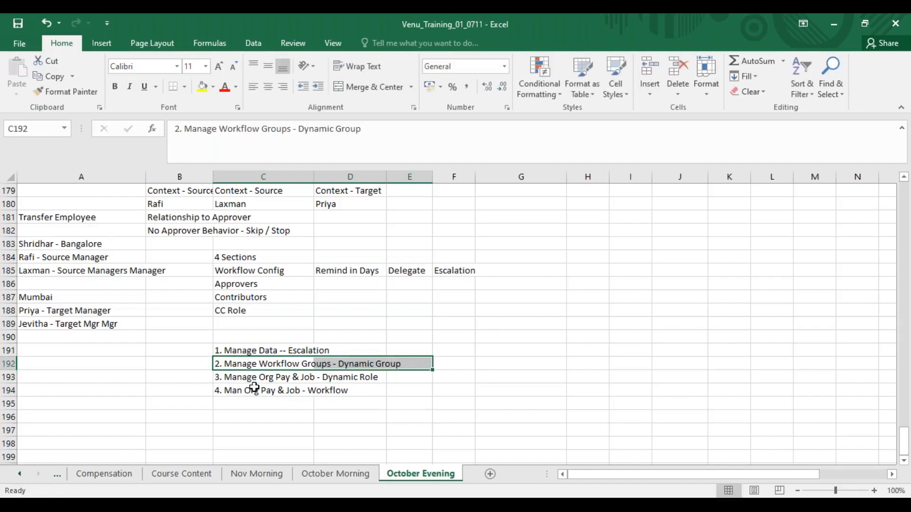
{"action": "left_click", "coordinate": [219, 376]}
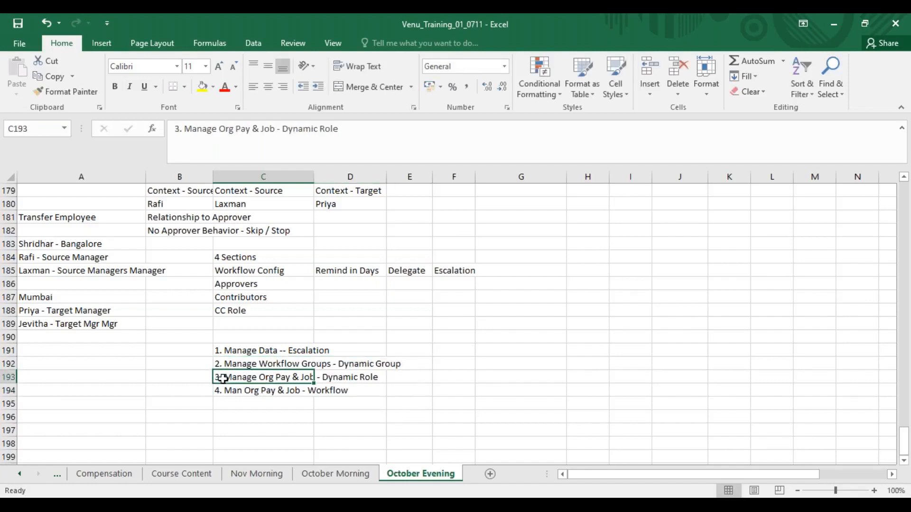
{"action": "left_click_drag", "start_coordinate": [228, 377], "coordinate": [327, 377]}
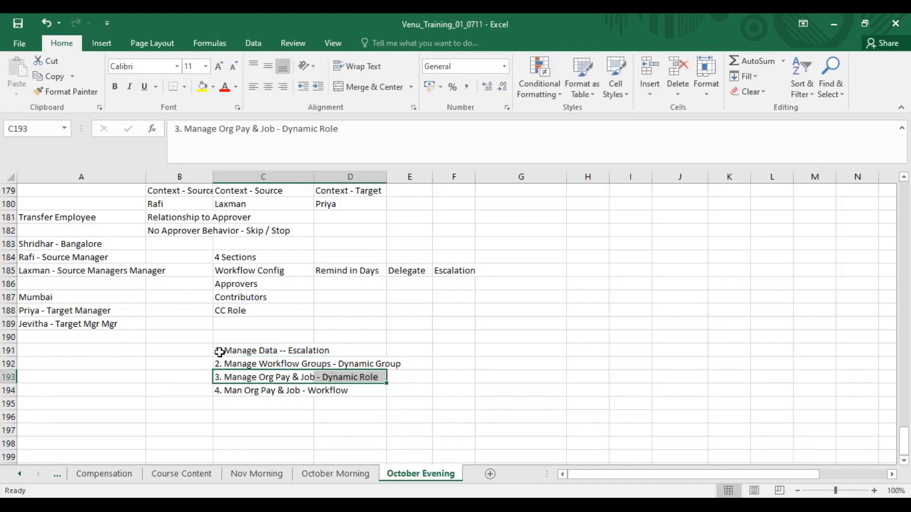
{"action": "left_click", "coordinate": [221, 350]}
{"action": "left_click", "coordinate": [256, 391]}
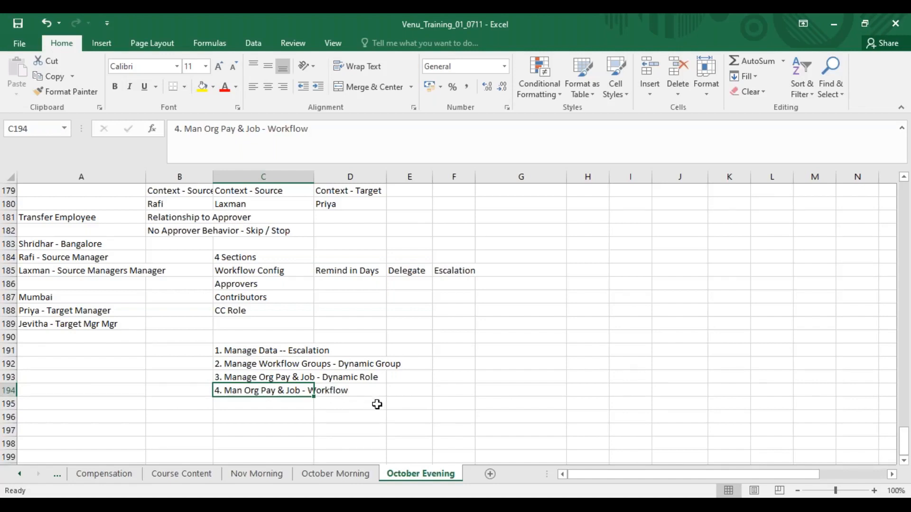
{"action": "left_click_drag", "start_coordinate": [427, 402], "coordinate": [62, 306]}
{"action": "scroll", "coordinate": [230, 328], "scroll_direction": "down", "scroll_amount": 2}
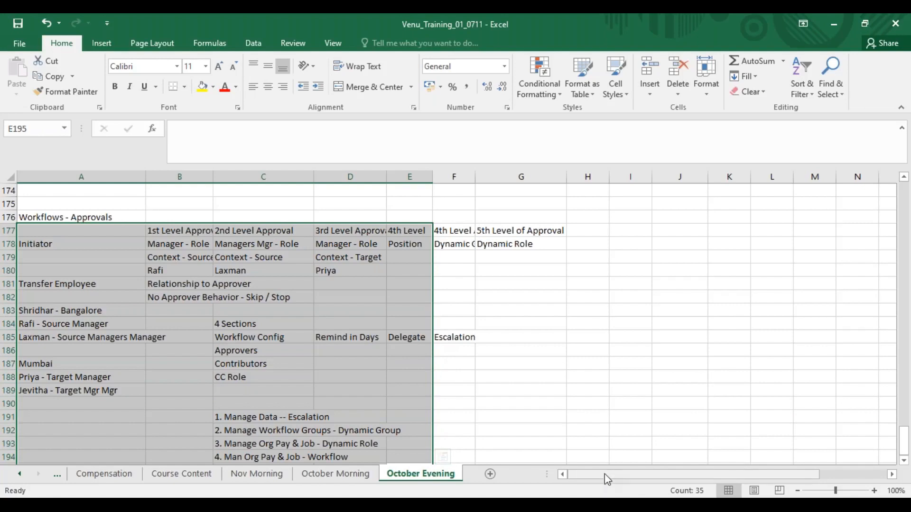
{"action": "scroll", "coordinate": [379, 371], "scroll_direction": "down", "scroll_amount": 2}
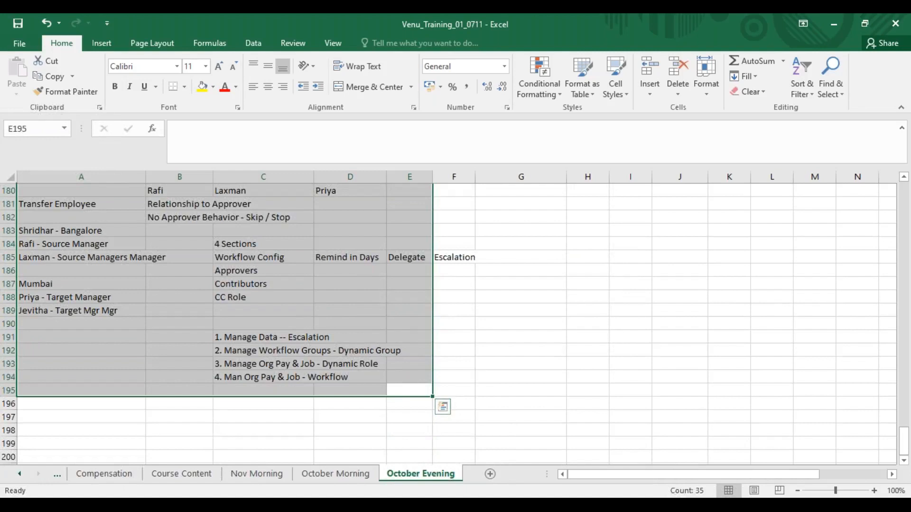
- Switch to Chrome, keep the expiring SuccessFactors session active, and return to the Excel workbook
{"action": "left_click", "coordinate": [442, 505]}
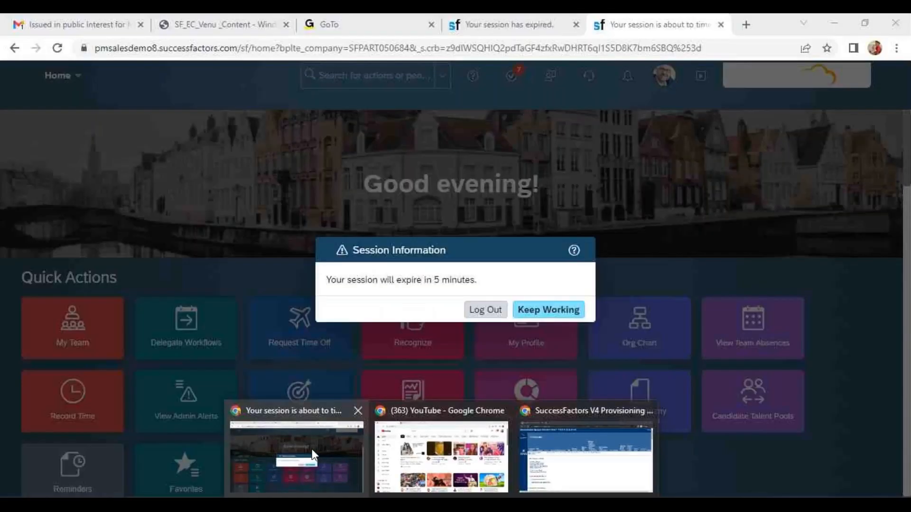
{"action": "left_click", "coordinate": [344, 455]}
{"action": "left_click", "coordinate": [555, 310]}
{"action": "left_click", "coordinate": [474, 505]}
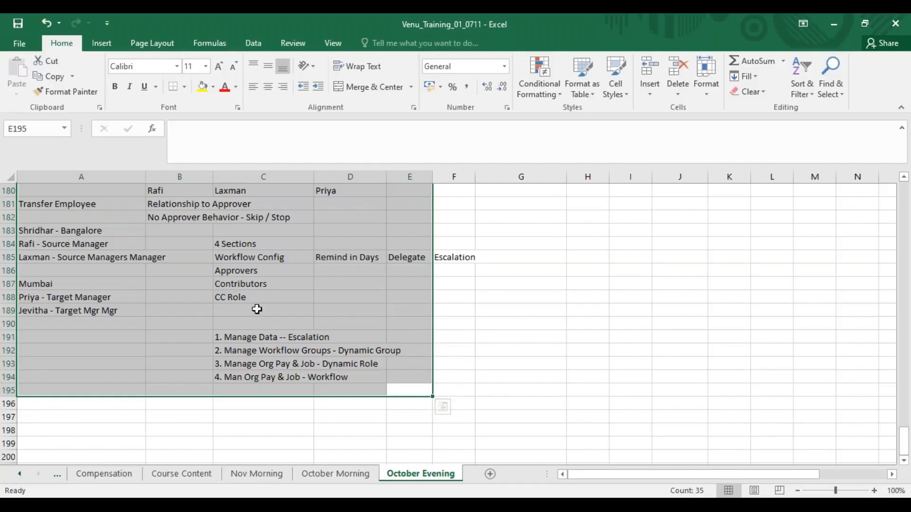
- Examine the Workflows - Approvals notes covering the source and target managers, the transfer locations, the approval levels and the Manage Data escalation item
{"action": "scroll", "coordinate": [265, 304], "scroll_direction": "up", "scroll_amount": 2}
{"action": "left_click", "coordinate": [188, 271]}
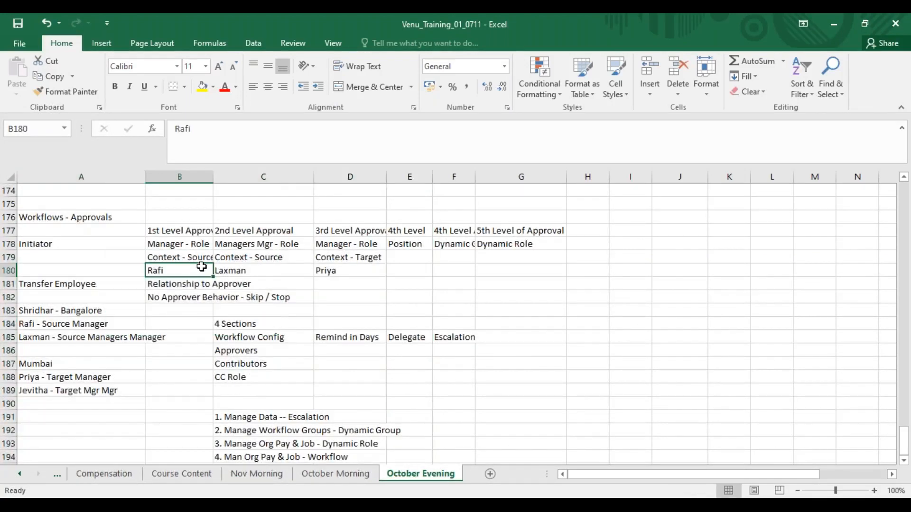
{"action": "left_click", "coordinate": [58, 310]}
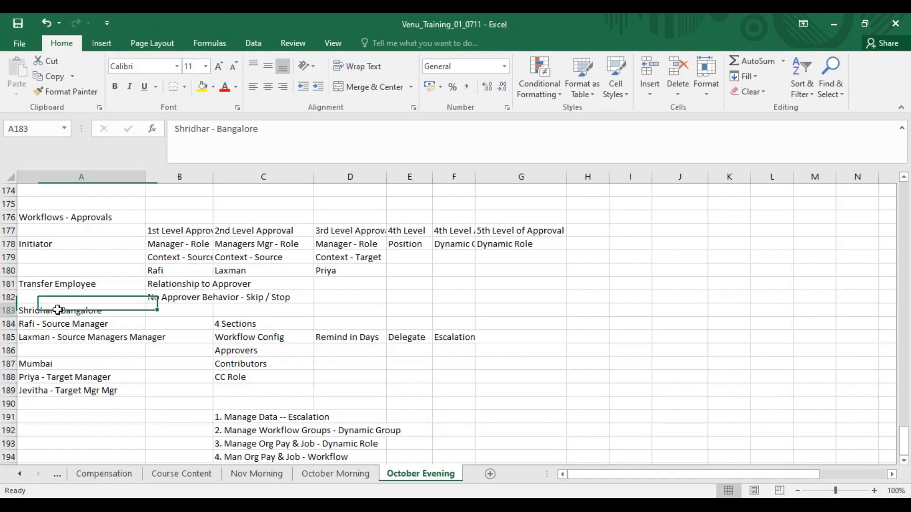
{"action": "left_click", "coordinate": [78, 365]}
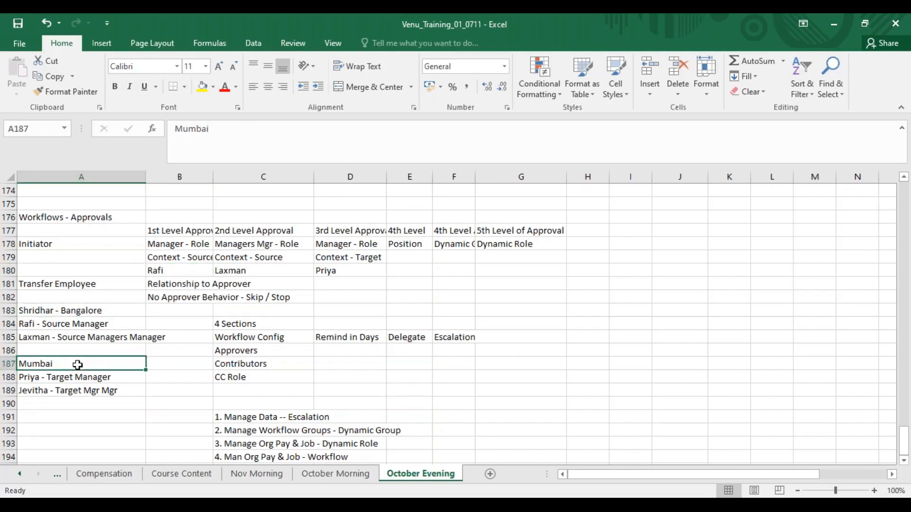
{"action": "left_click", "coordinate": [91, 312]}
{"action": "left_click", "coordinate": [71, 363]}
{"action": "left_click", "coordinate": [64, 377]}
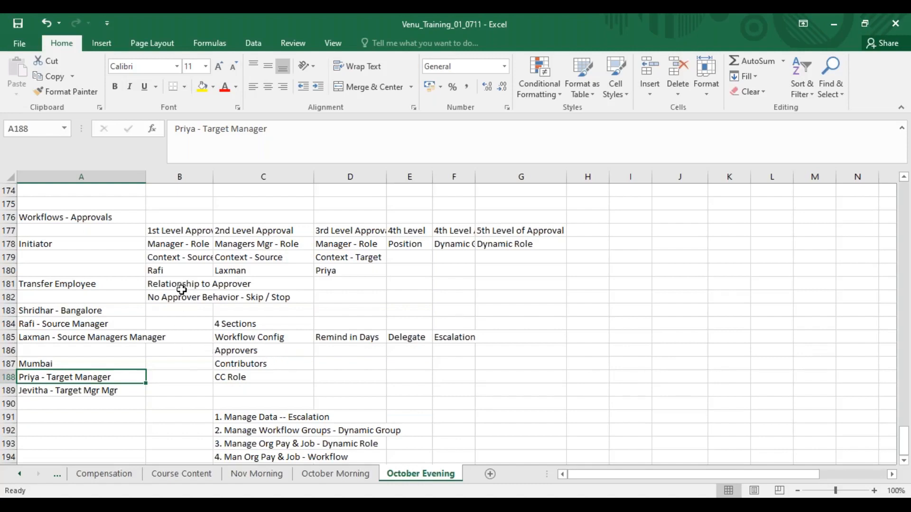
{"action": "left_click", "coordinate": [175, 271]}
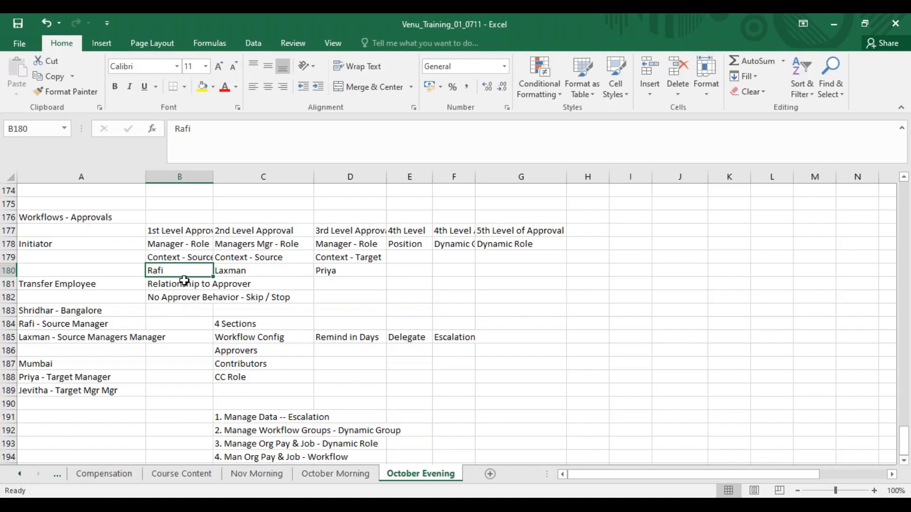
{"action": "left_click_drag", "start_coordinate": [58, 217], "coordinate": [542, 445]}
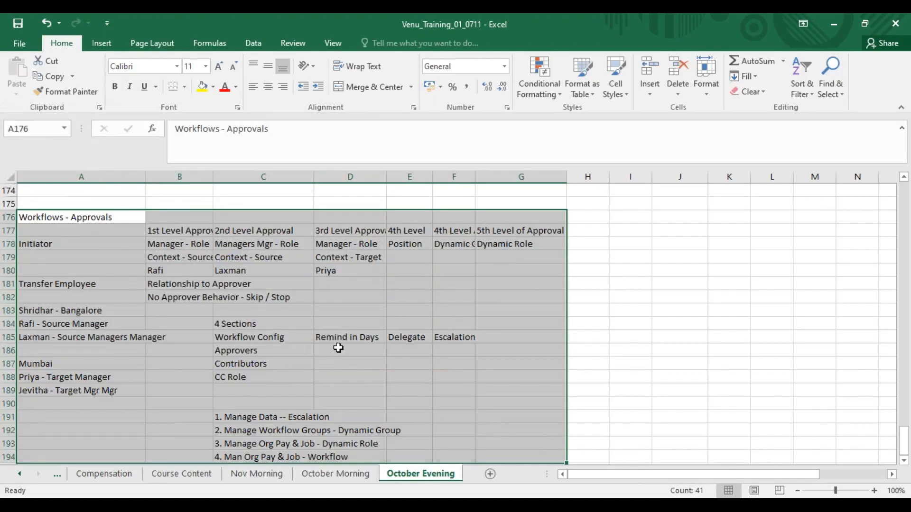
{"action": "left_click", "coordinate": [242, 417]}
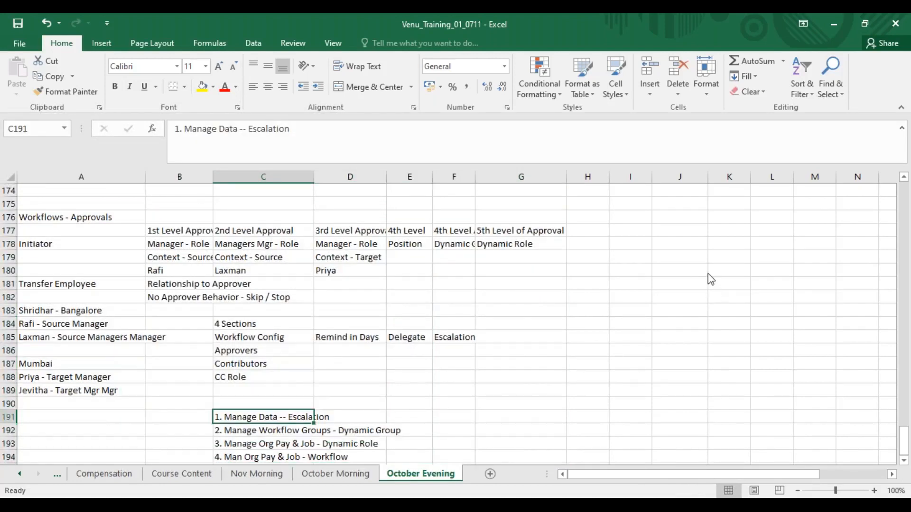
{"action": "key", "text": "alt+Tab"}
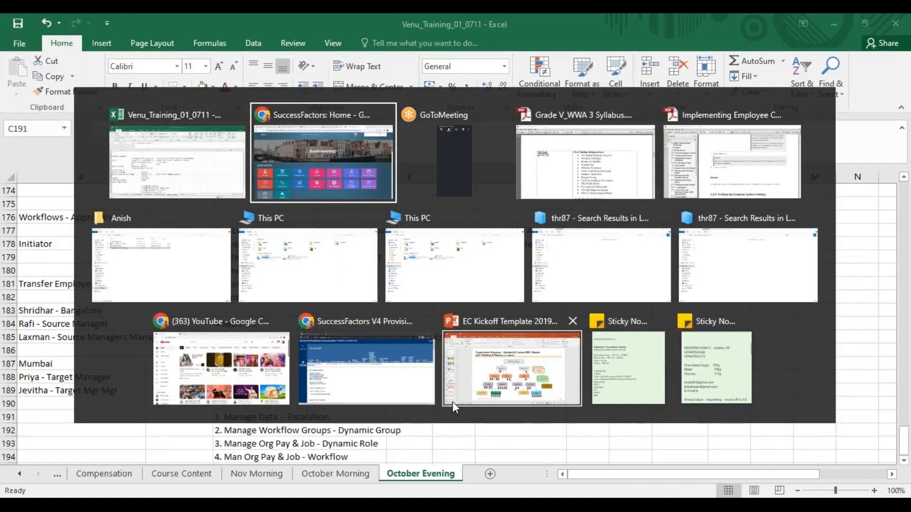
{"action": "left_click", "coordinate": [370, 76]}
{"action": "type", "text": "mana data"}
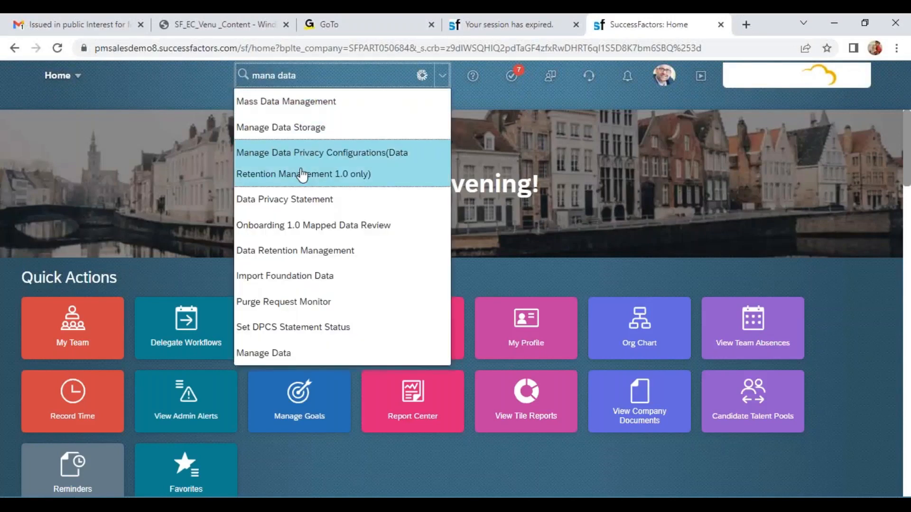
{"action": "left_click", "coordinate": [285, 354]}
{"action": "left_click", "coordinate": [722, 25]}
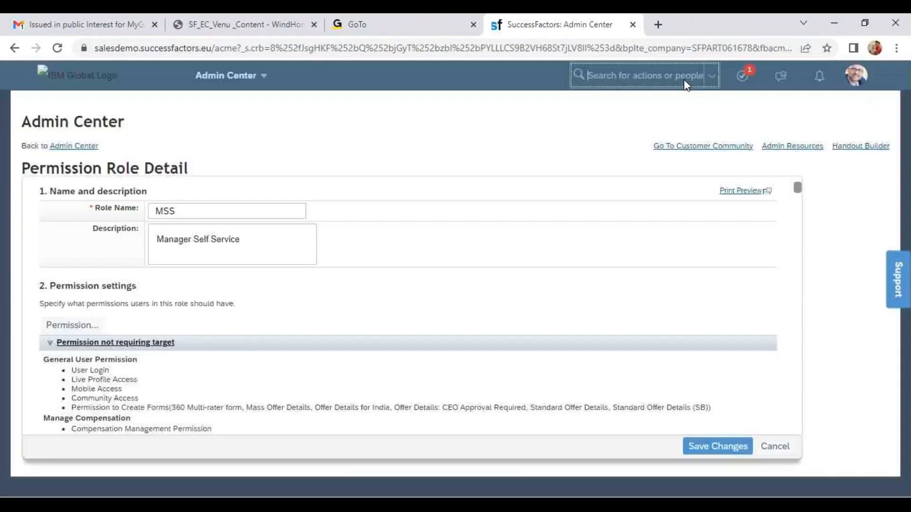
- Log back in to the timed-out SuccessFactors instance with the saved credentials and find and open Manage Data
{"action": "left_click", "coordinate": [674, 73]}
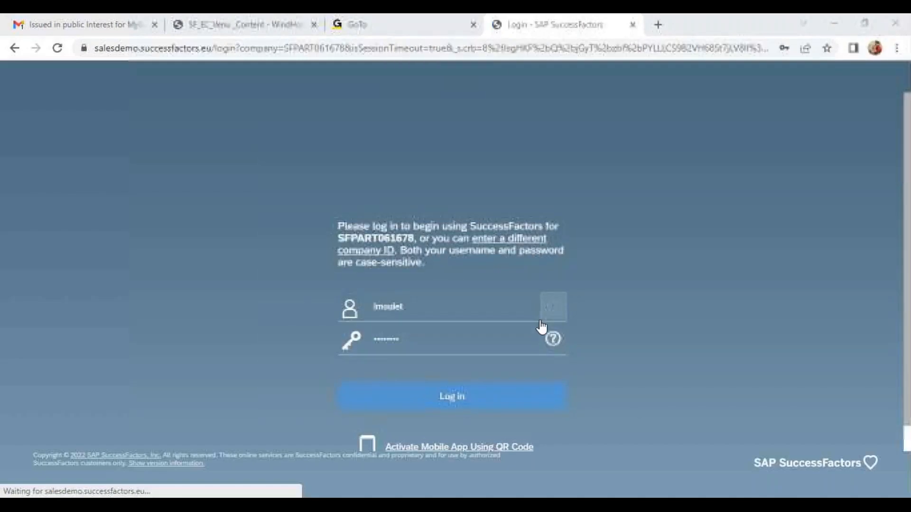
{"action": "left_click", "coordinate": [438, 401]}
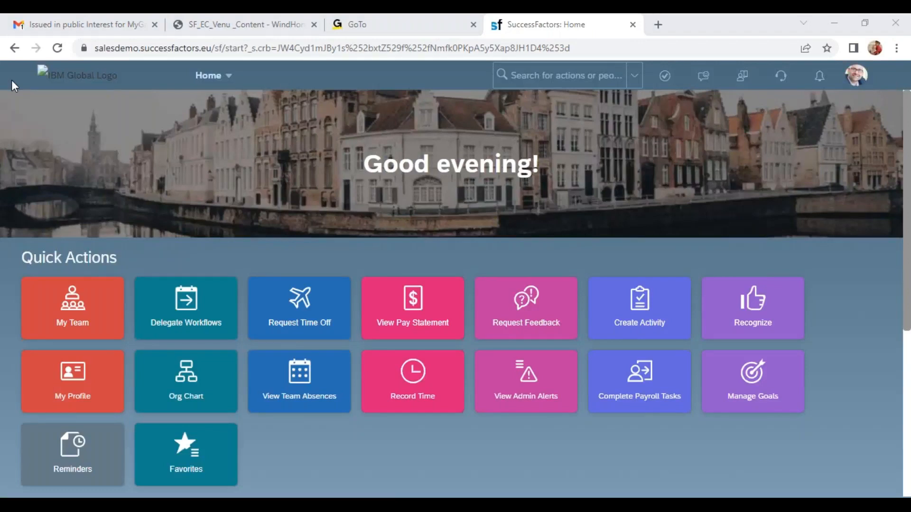
{"action": "left_click", "coordinate": [550, 76]}
{"action": "type", "text": "man data"}
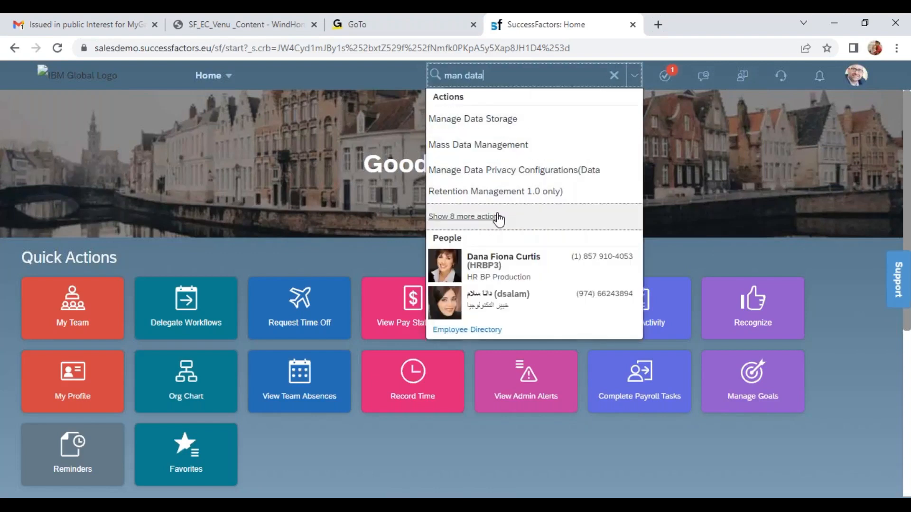
{"action": "left_click", "coordinate": [498, 217]}
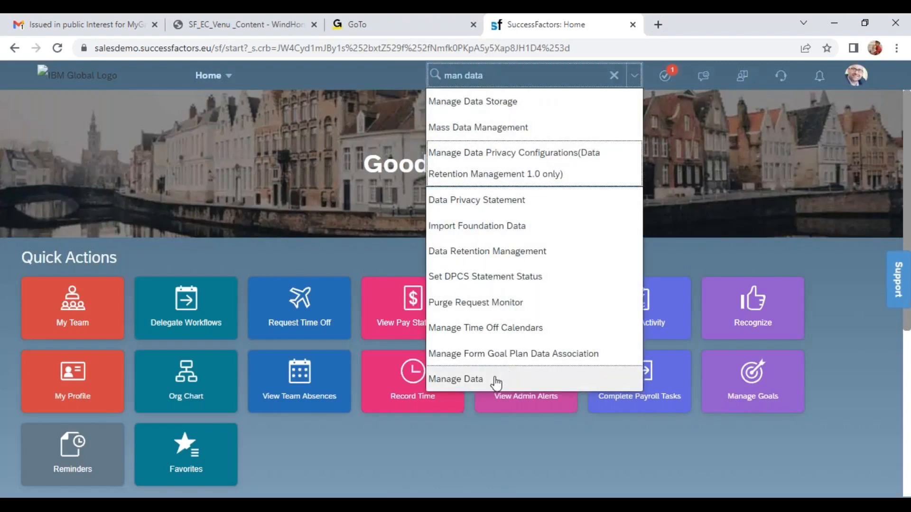
{"action": "left_click", "coordinate": [496, 381]}
- Check the No Approver Behavior note in the Excel workbook and return to Manage Data in Chrome
{"action": "key", "text": "alt+Tab"}
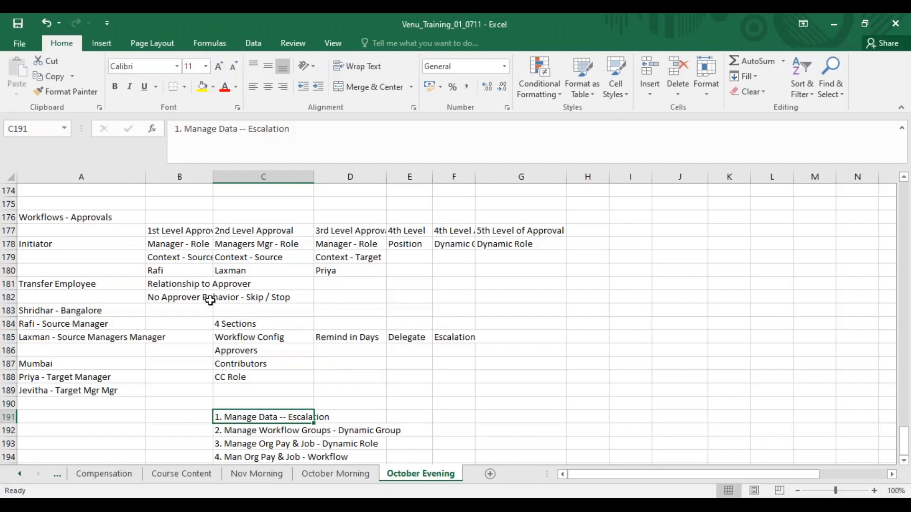
{"action": "left_click", "coordinate": [176, 297]}
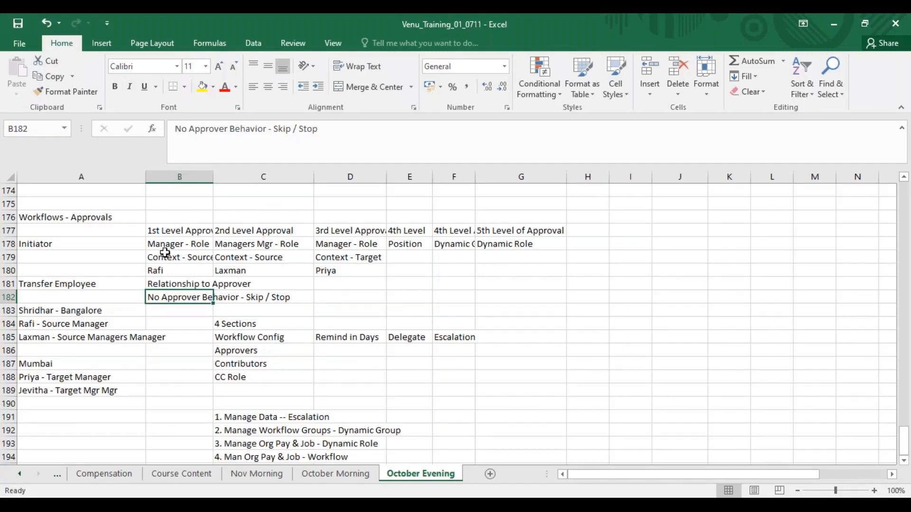
{"action": "key", "text": "alt+Tab"}
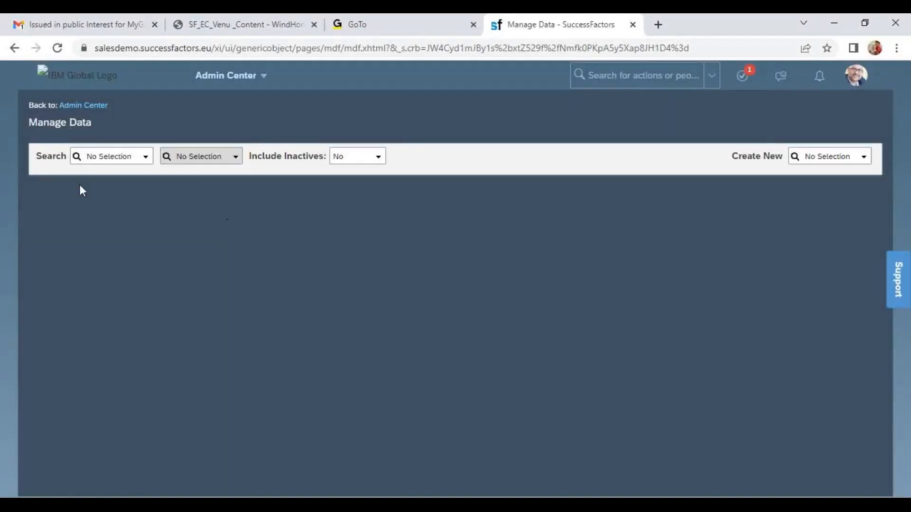
- Start creating a new Escalation record in Manage Data
{"action": "left_click", "coordinate": [813, 157]}
{"action": "type", "text": "esc"}
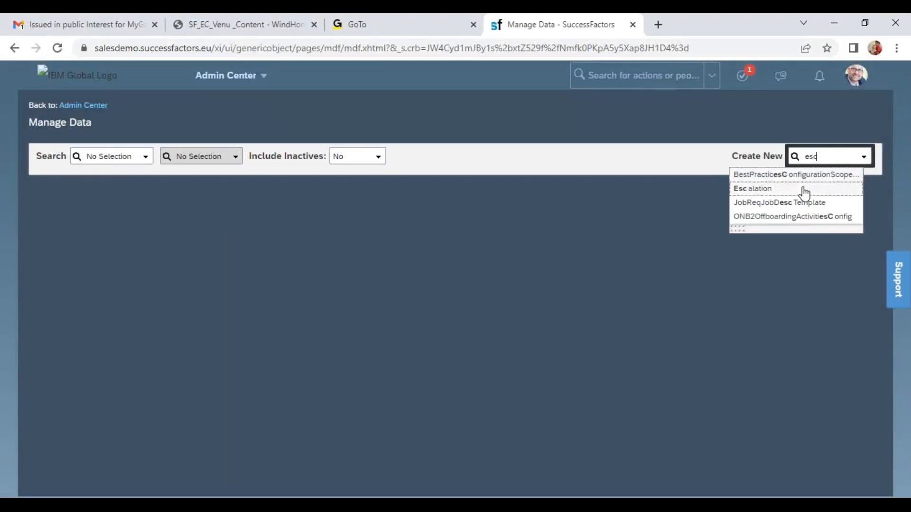
{"action": "left_click", "coordinate": [773, 190]}
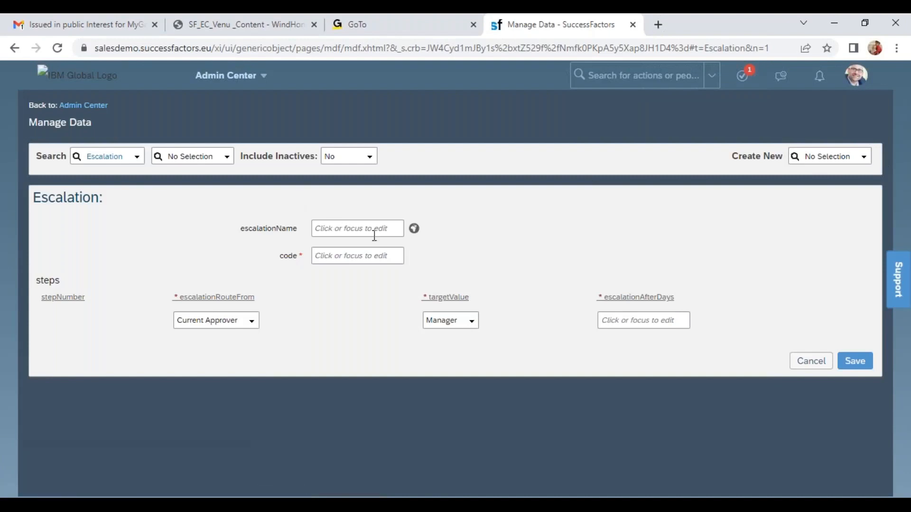
{"action": "left_click", "coordinate": [354, 229]}
{"action": "type", "text": "W"}
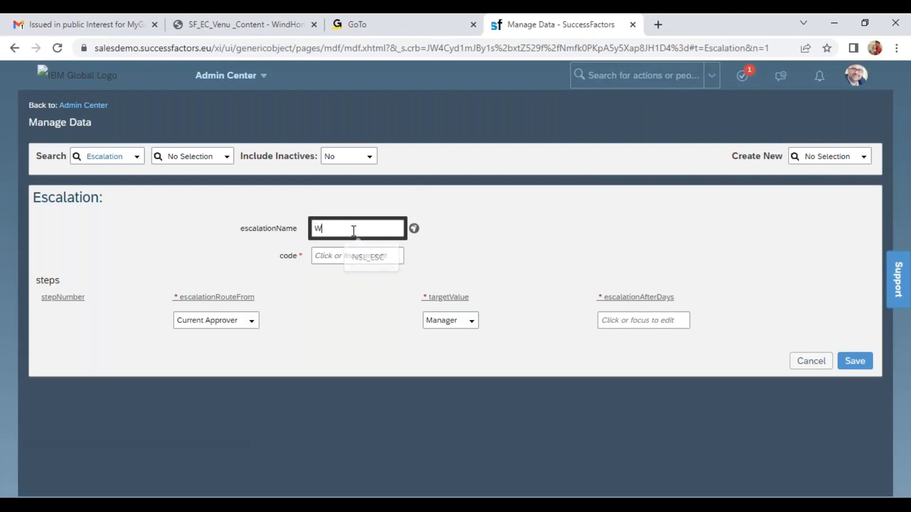
{"action": "type", "text": "IP_ESC"}
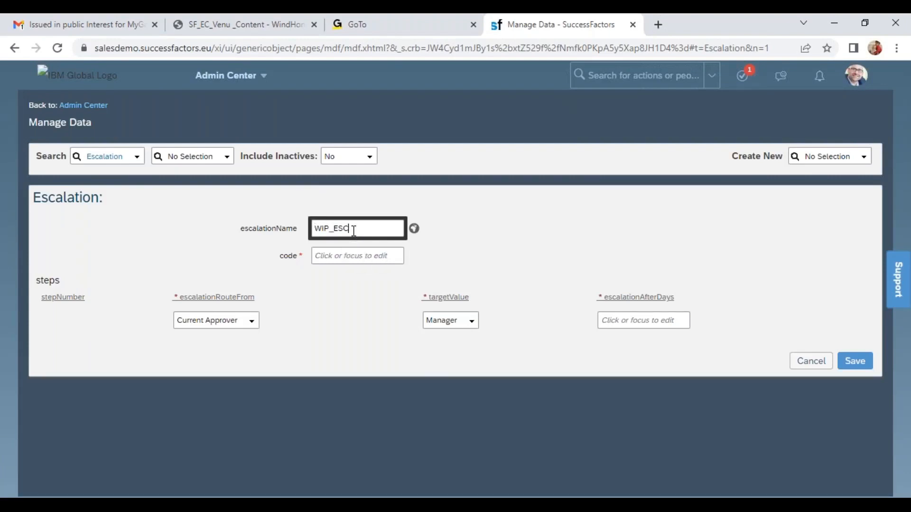
{"action": "key", "text": "Tab"}
- Set the escalation name to "Wipro Escalation" and its code to WIP_ESC
{"action": "left_click_drag", "start_coordinate": [354, 229], "coordinate": [314, 229]}
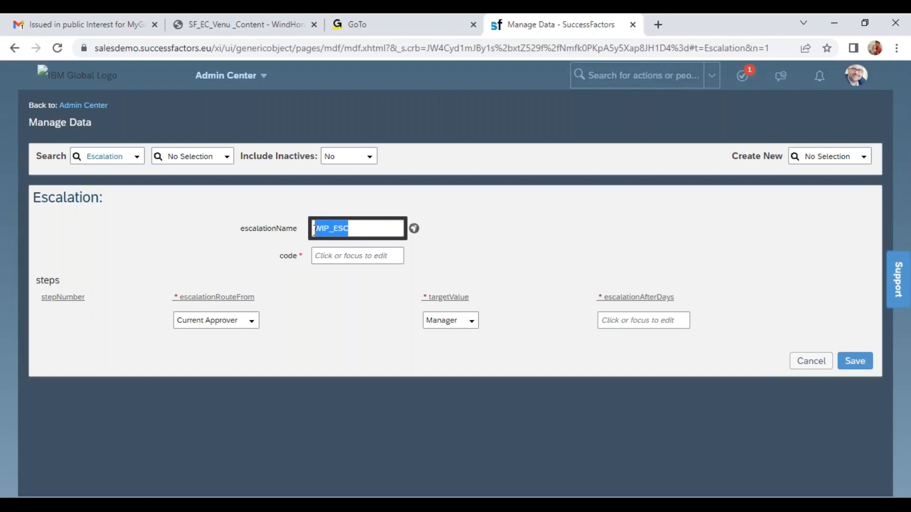
{"action": "type", "text": "Wipro Escalation"}
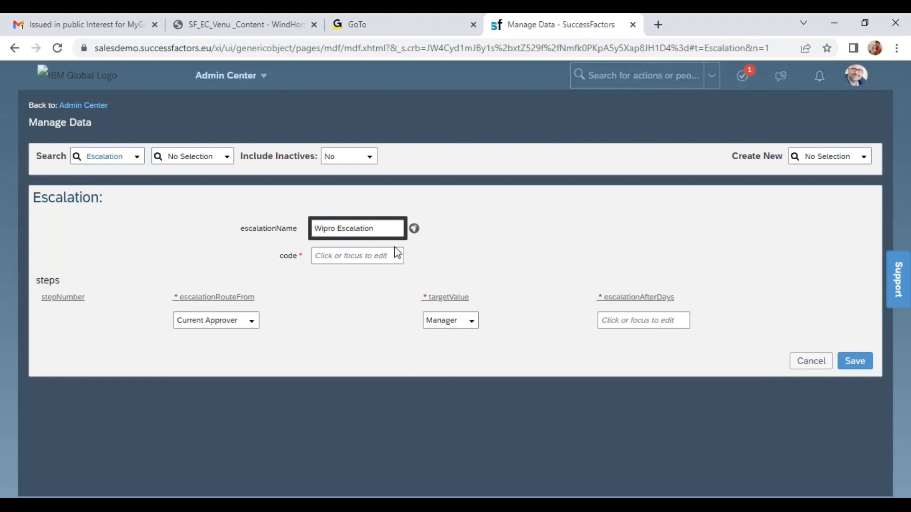
{"action": "left_click", "coordinate": [355, 262]}
{"action": "type", "text": "WIP_W"}
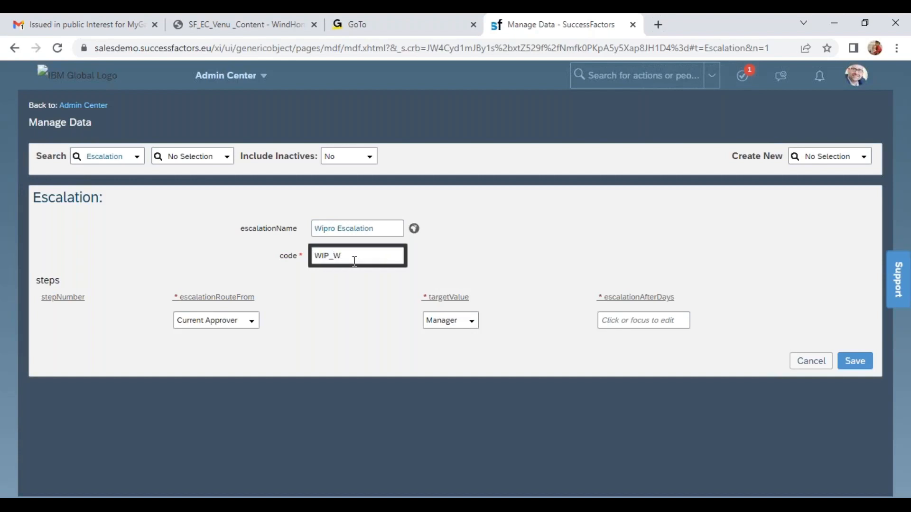
{"action": "key", "text": "BackSpace"}
{"action": "type", "text": "ESC"}
- Set the first escalation step's target value to Manager with escalation after 6 days, and try to save the record
{"action": "left_click", "coordinate": [274, 313]}
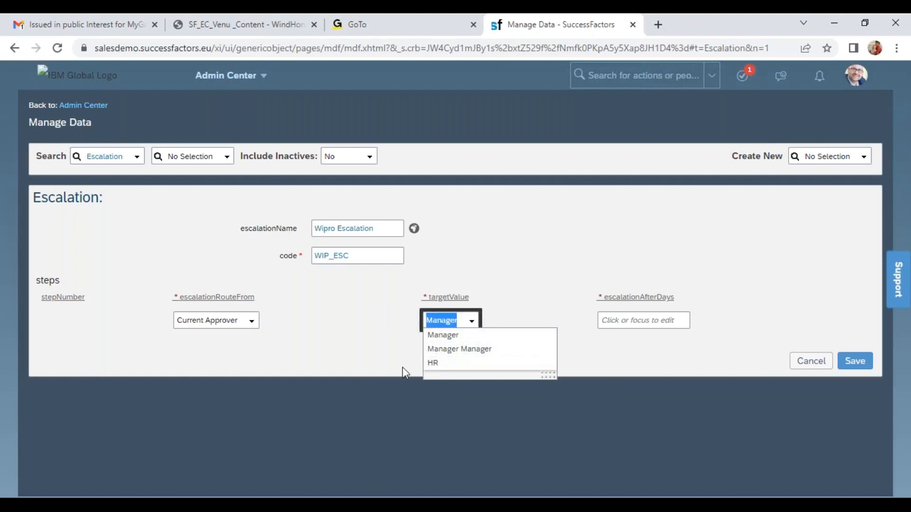
{"action": "left_click", "coordinate": [453, 336]}
{"action": "left_click", "coordinate": [640, 325]}
{"action": "type", "text": "6"}
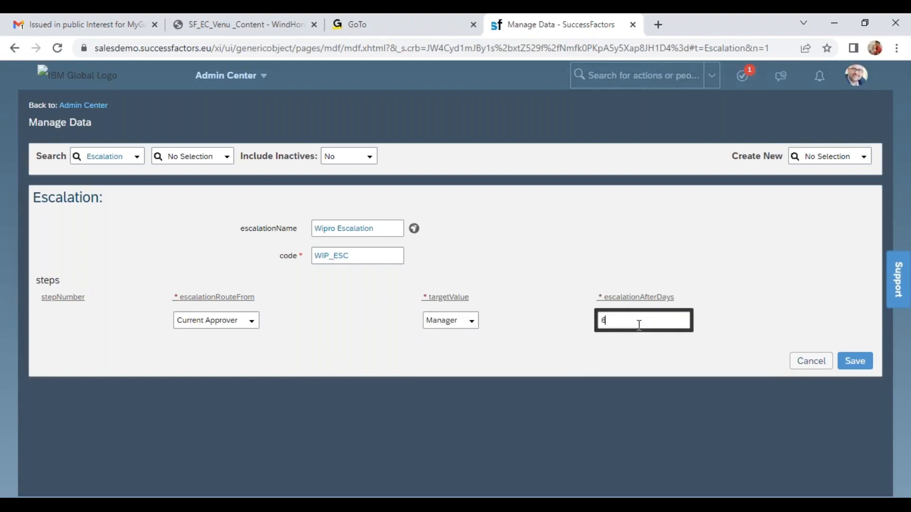
{"action": "left_click", "coordinate": [858, 362]}
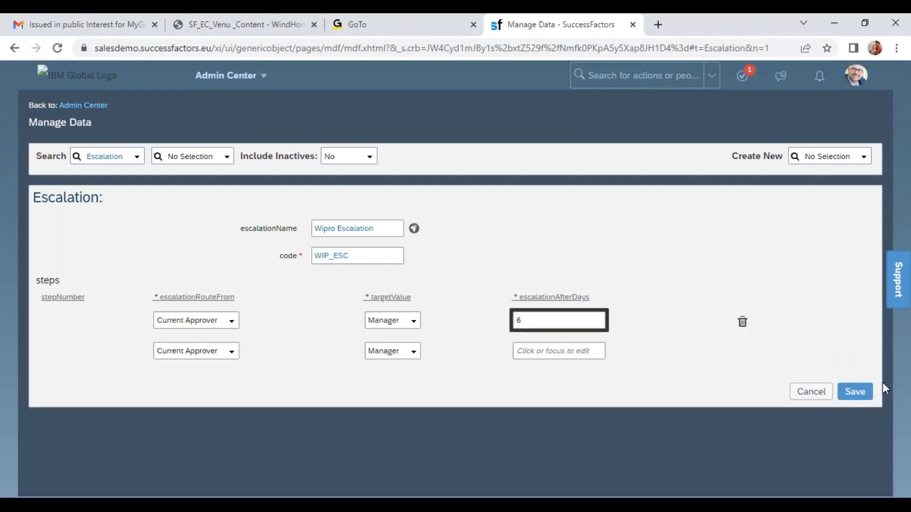
- Save the Wipro Escalation record and check the target and days of its saved step
{"action": "left_click", "coordinate": [859, 399]}
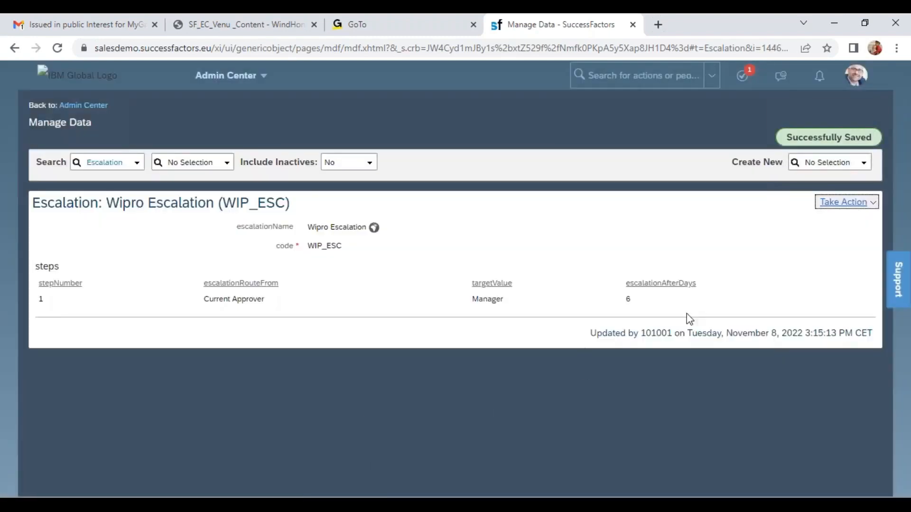
{"action": "left_click_drag", "start_coordinate": [619, 303], "coordinate": [632, 302]}
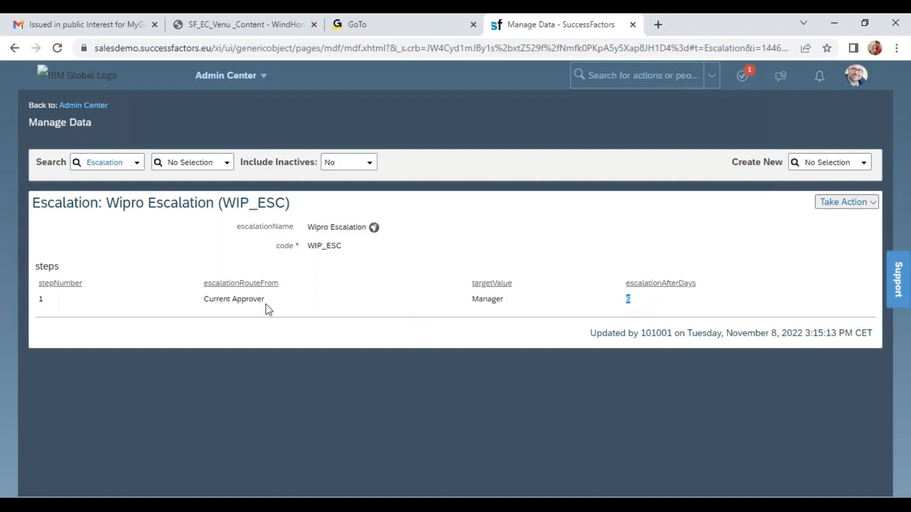
{"action": "left_click_drag", "start_coordinate": [472, 299], "coordinate": [525, 306]}
- Search the admin actions for "man work group" and open Manage Workflow Groups
{"action": "left_click", "coordinate": [827, 176]}
{"action": "left_click", "coordinate": [806, 163]}
{"action": "left_click", "coordinate": [607, 75]}
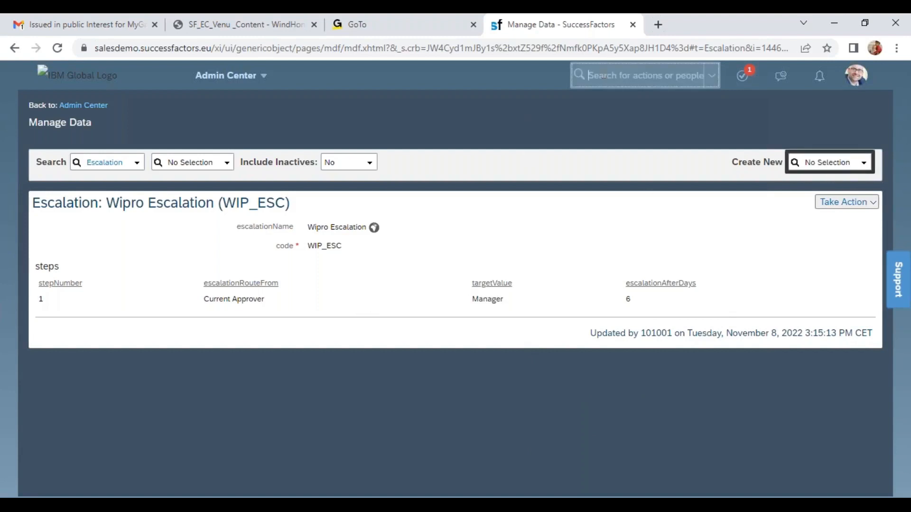
{"action": "type", "text": "man w"}
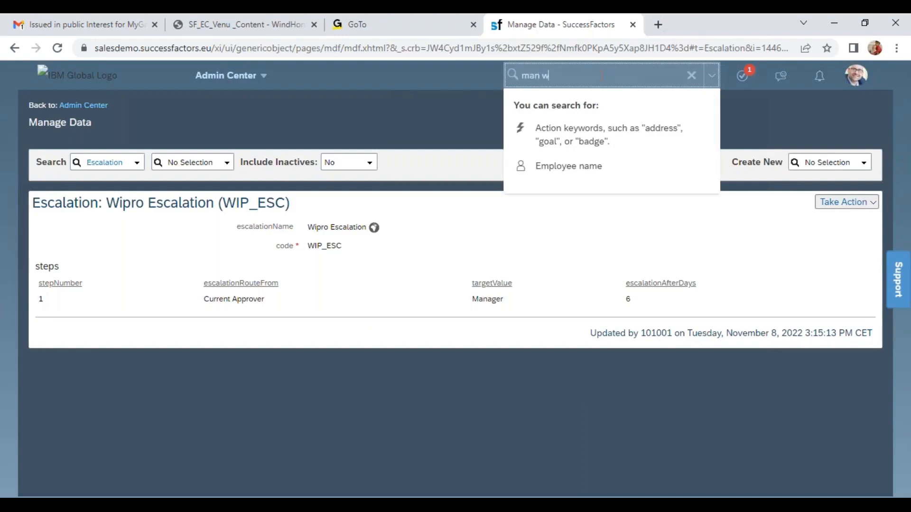
{"action": "type", "text": "ork gro"}
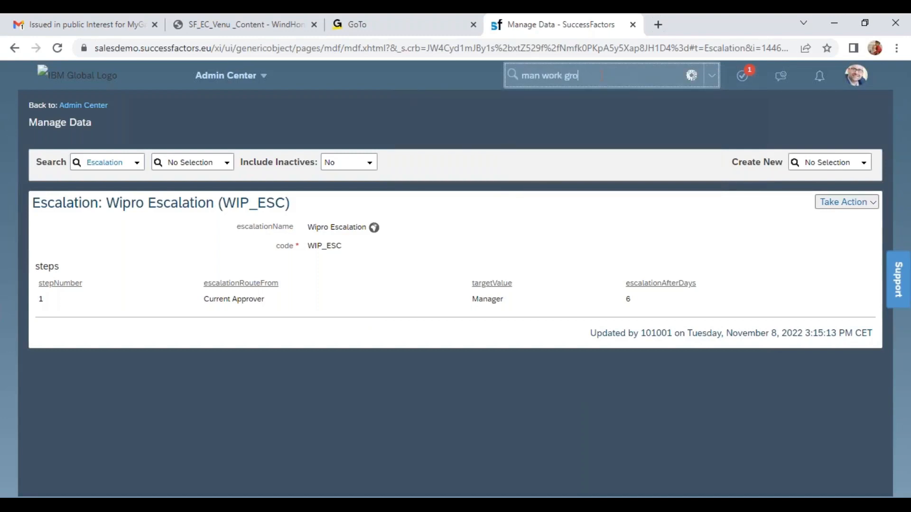
{"action": "type", "text": "up"}
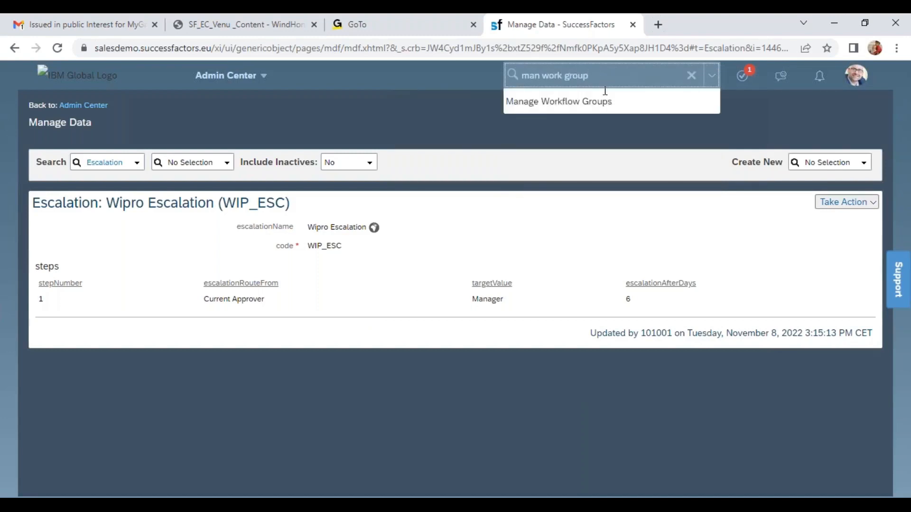
{"action": "left_click", "coordinate": [605, 101]}
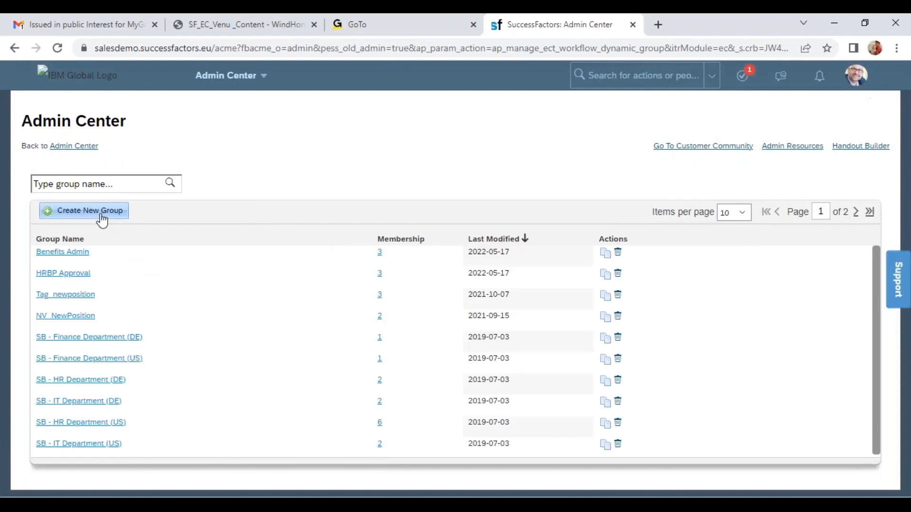
- Start a new workflow group and name it "Wipro Workflow Group"
{"action": "left_click", "coordinate": [101, 218]}
{"action": "left_click", "coordinate": [313, 169]}
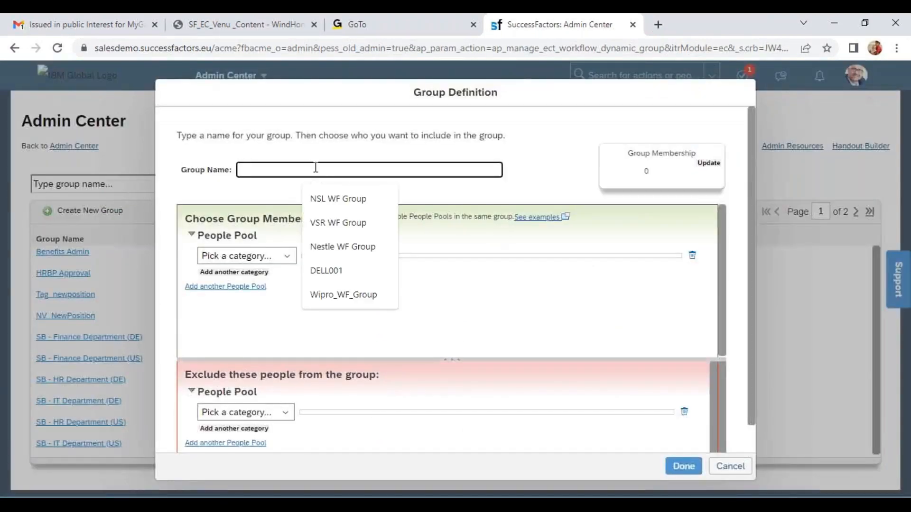
{"action": "type", "text": "Wipro Wor"}
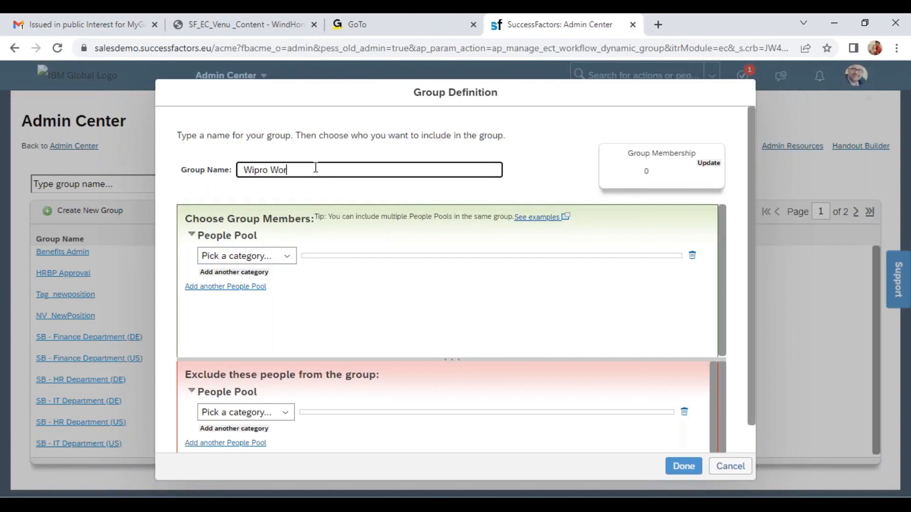
{"action": "type", "text": "kflow Group"}
- Set the included people pool's category to User and pick an employee found with "john" as its first equal-to condition
{"action": "left_click", "coordinate": [275, 260]}
{"action": "left_click_drag", "start_coordinate": [373, 295], "coordinate": [351, 475]}
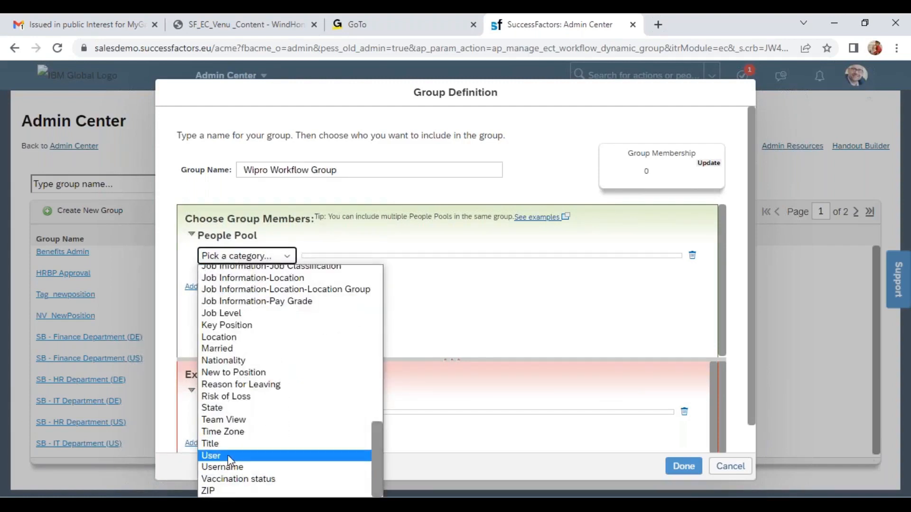
{"action": "left_click", "coordinate": [342, 456]}
{"action": "left_click", "coordinate": [433, 292]}
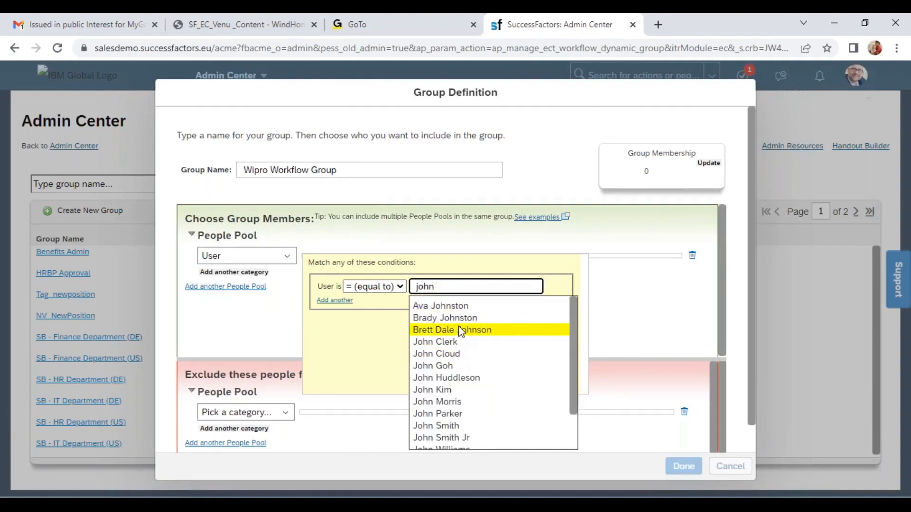
{"action": "left_click", "coordinate": [460, 318]}
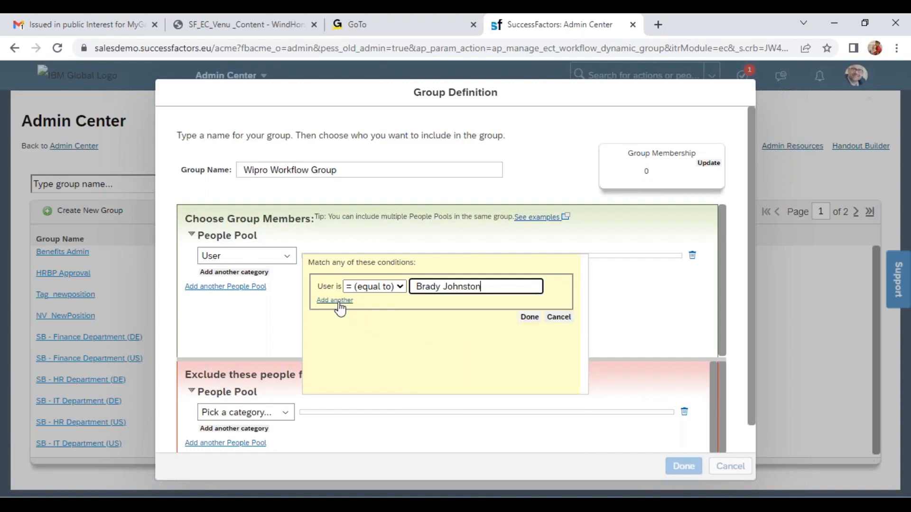
- Add two more User equal-to conditions, picking one employee found with "mary" and one found with "Jen"
{"action": "left_click", "coordinate": [335, 300]}
{"action": "left_click", "coordinate": [453, 306]}
{"action": "left_click", "coordinate": [452, 308]}
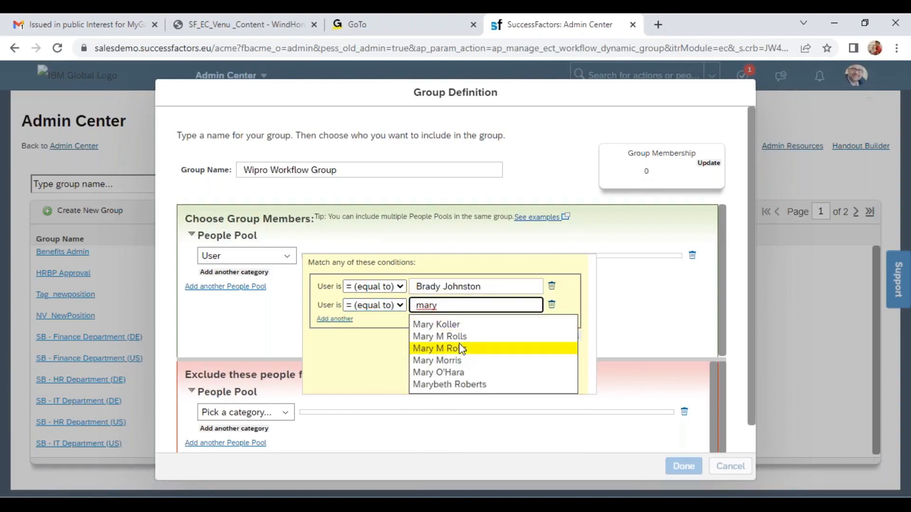
{"action": "left_click", "coordinate": [476, 385]}
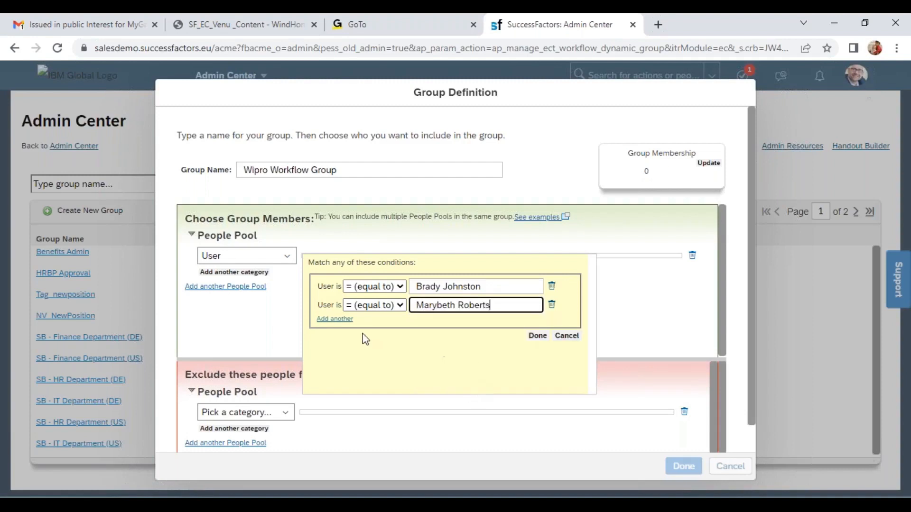
{"action": "left_click", "coordinate": [335, 319]}
{"action": "left_click", "coordinate": [447, 325]}
{"action": "type", "text": "Jen"}
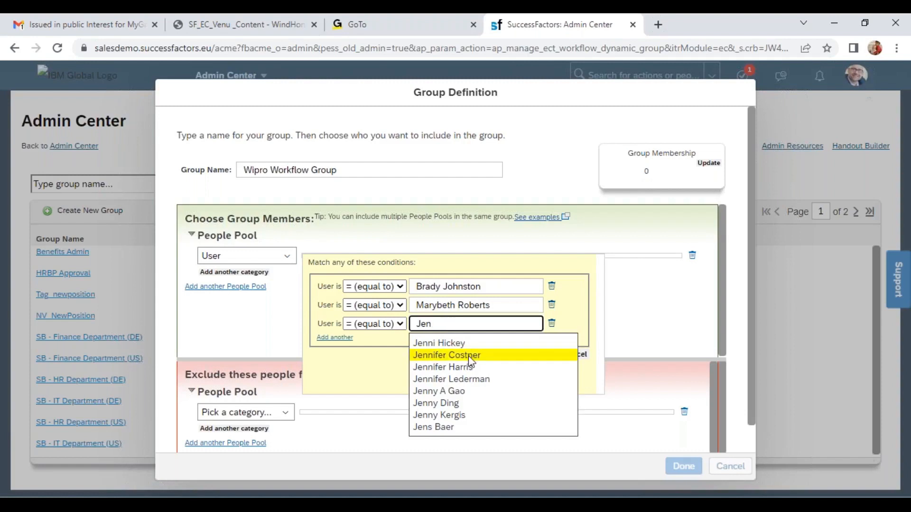
{"action": "left_click", "coordinate": [481, 369]}
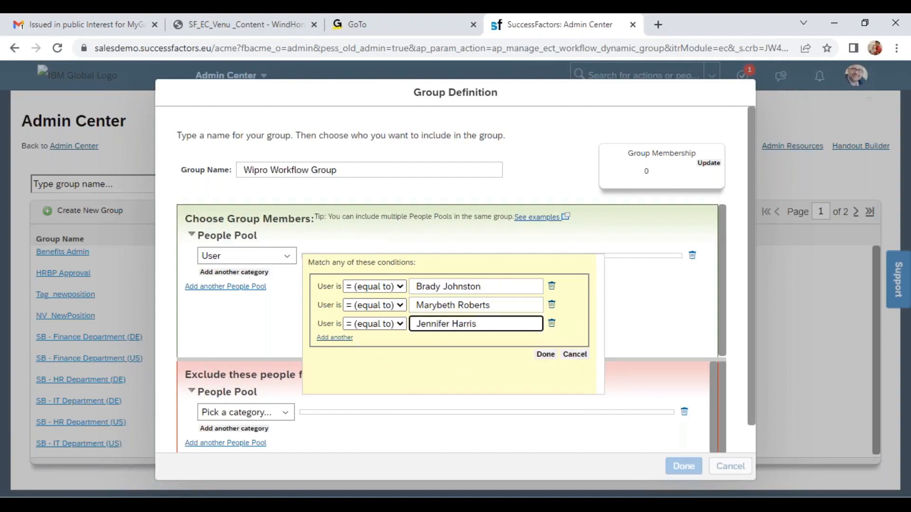
- Add a fourth User condition with an employee found with "Marc", and save the group with its membership updated
{"action": "left_click", "coordinate": [335, 338]}
{"action": "left_click", "coordinate": [467, 340]}
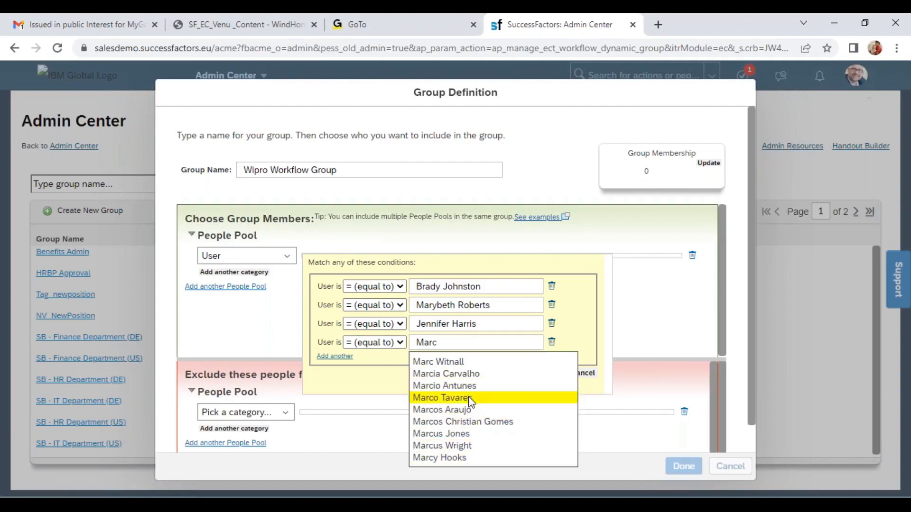
{"action": "left_click", "coordinate": [469, 398]}
{"action": "left_click", "coordinate": [551, 373]}
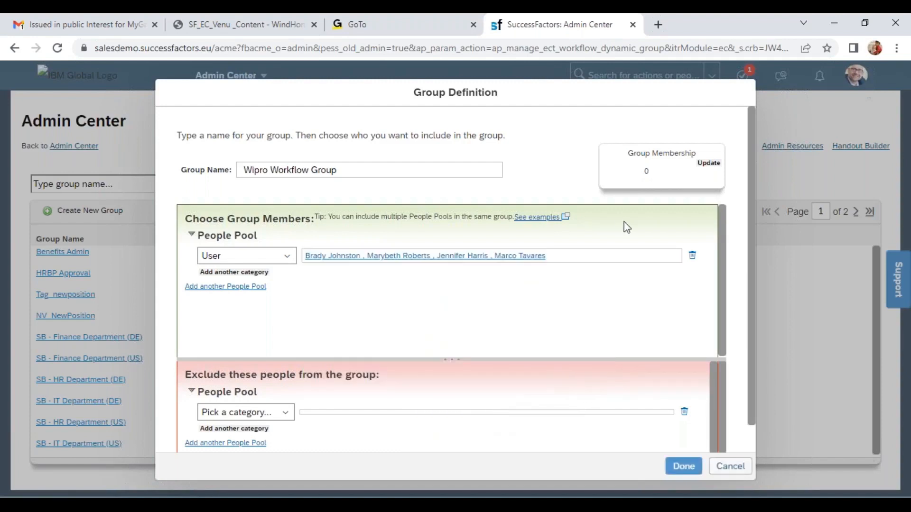
{"action": "left_click", "coordinate": [709, 163]}
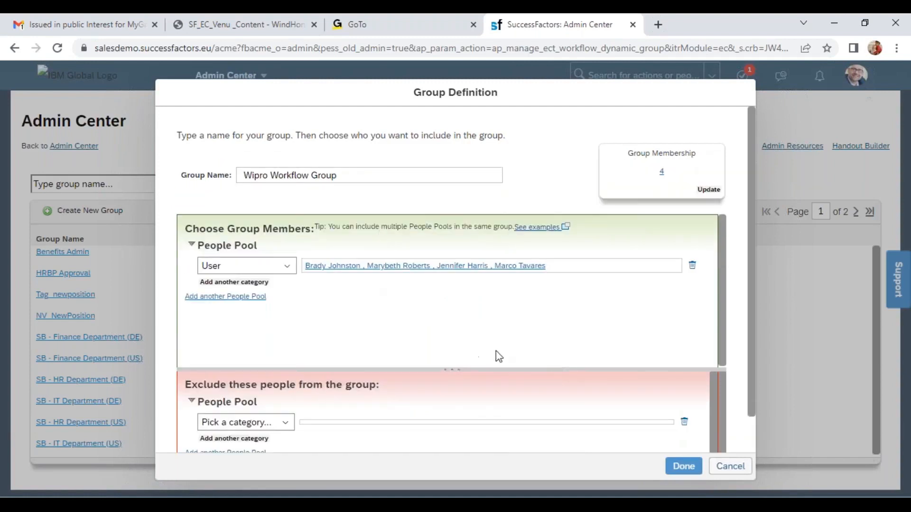
{"action": "left_click", "coordinate": [683, 466]}
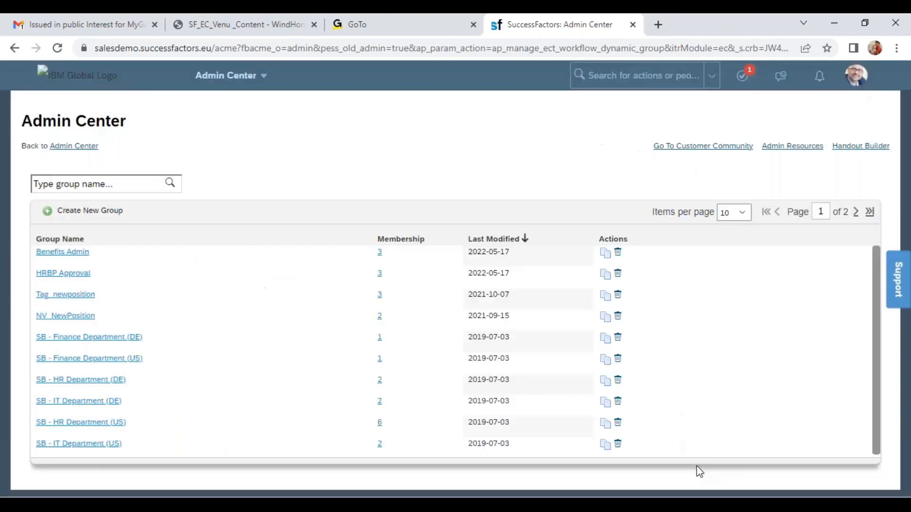
- Review the member list of the Wipro Workflow Group and close it
{"action": "left_click", "coordinate": [380, 253]}
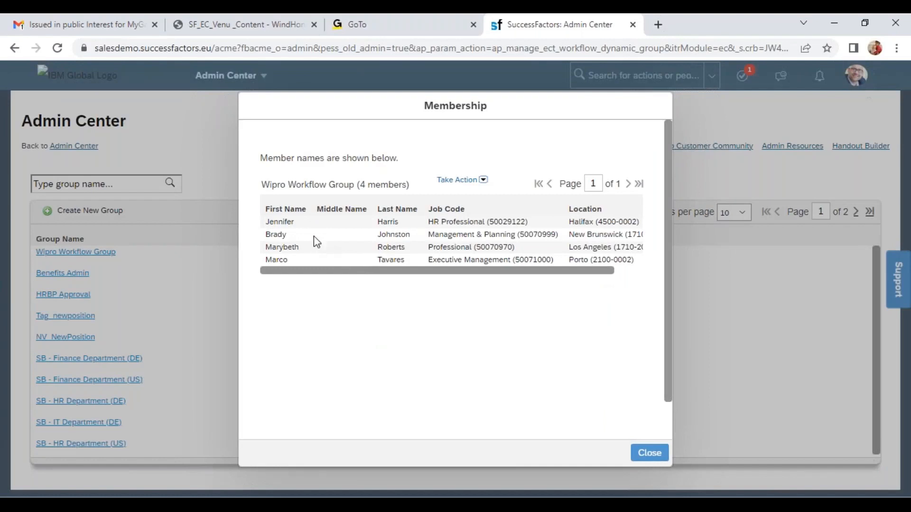
{"action": "left_click_drag", "start_coordinate": [263, 221], "coordinate": [319, 223]}
{"action": "left_click_drag", "start_coordinate": [264, 234], "coordinate": [364, 259]}
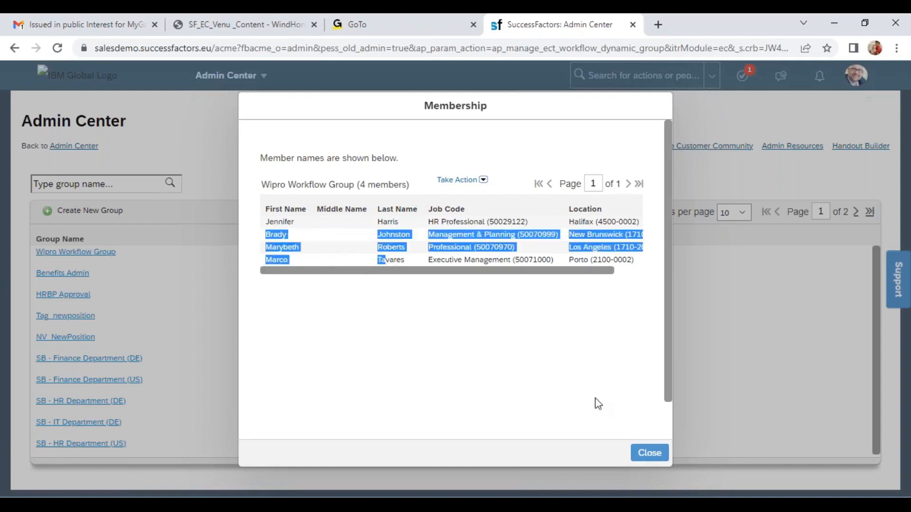
{"action": "left_click", "coordinate": [649, 453]}
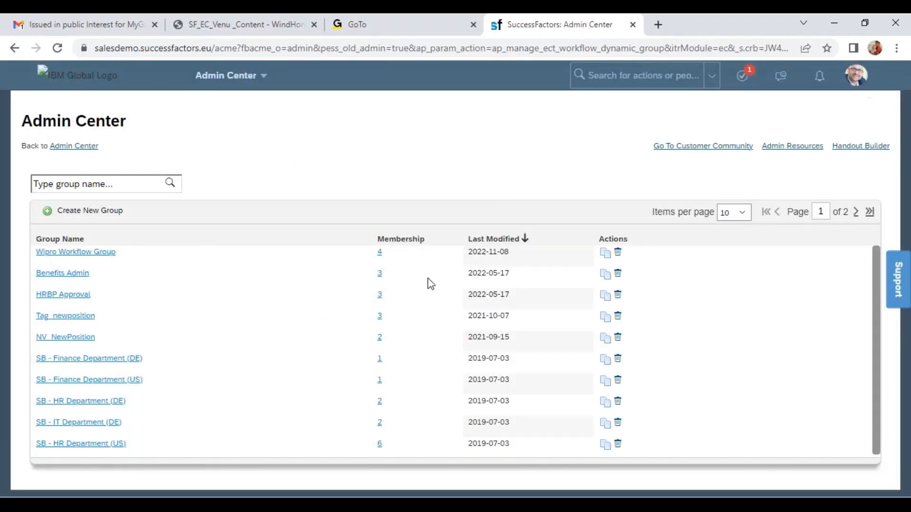
- Open Manage Organization, Pay and Job Structures and start creating a new Dynamic Role record
{"action": "left_click", "coordinate": [603, 76]}
{"action": "type", "text": "man org pay"}
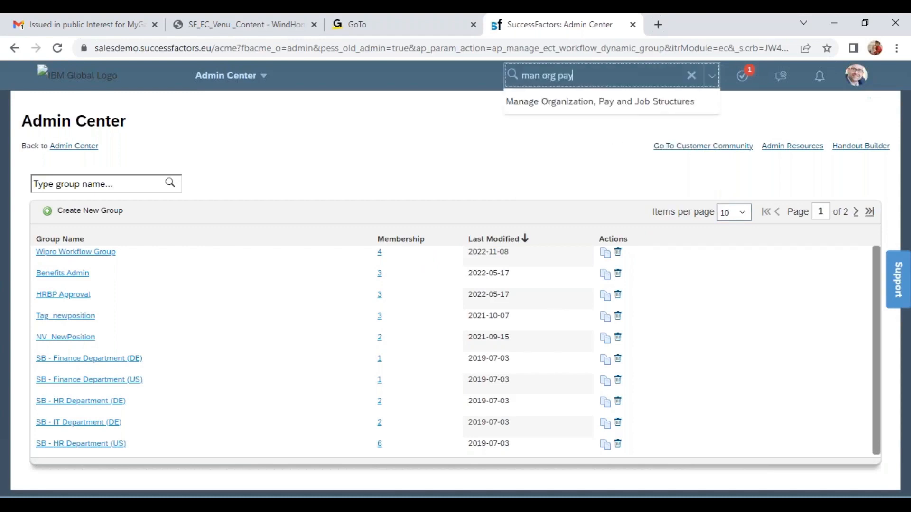
{"action": "left_click", "coordinate": [604, 99]}
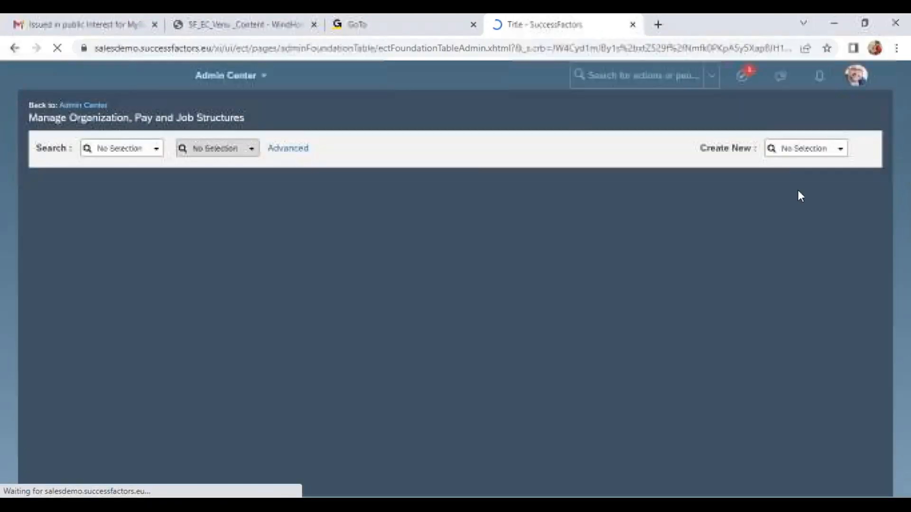
{"action": "left_click", "coordinate": [798, 151]}
{"action": "type", "text": "dynam"}
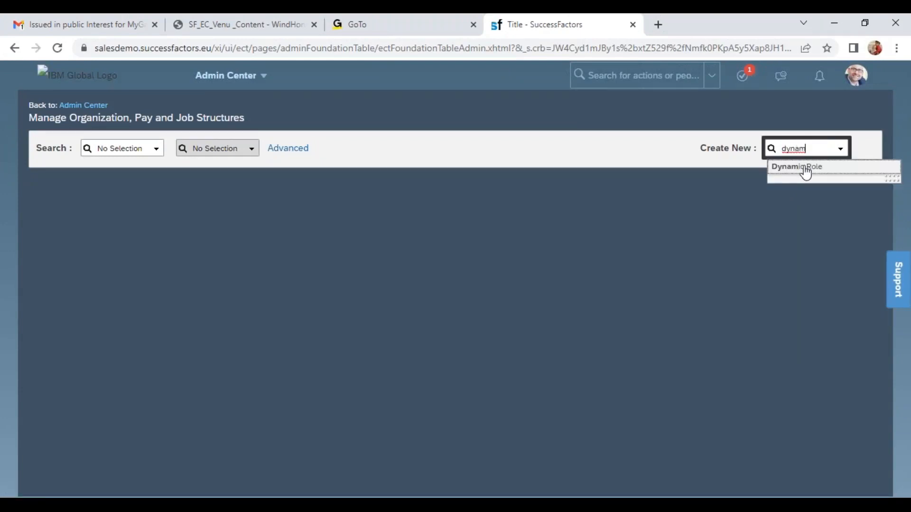
{"action": "left_click", "coordinate": [799, 169]}
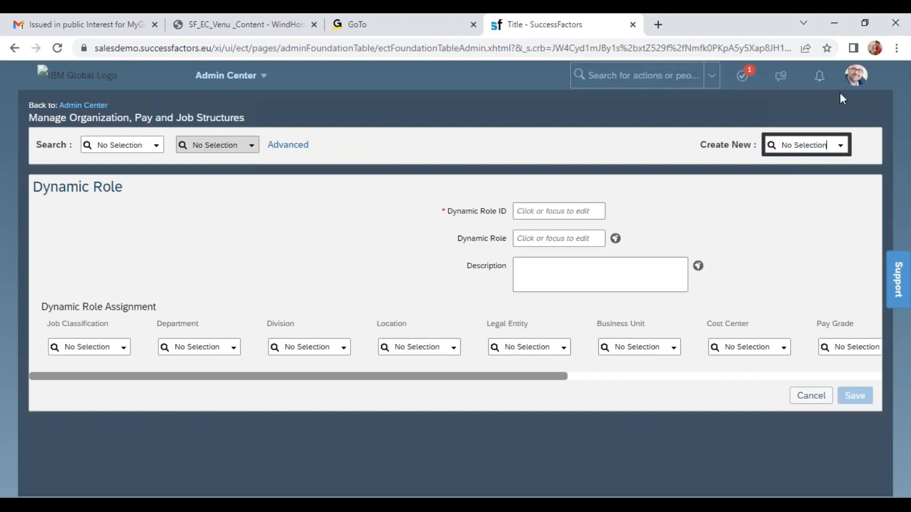
- Set the Dynamic Role ID to WIPRO_DYN_ROLE and the role name to "Wipro Dynamic Role"
{"action": "left_click", "coordinate": [526, 211]}
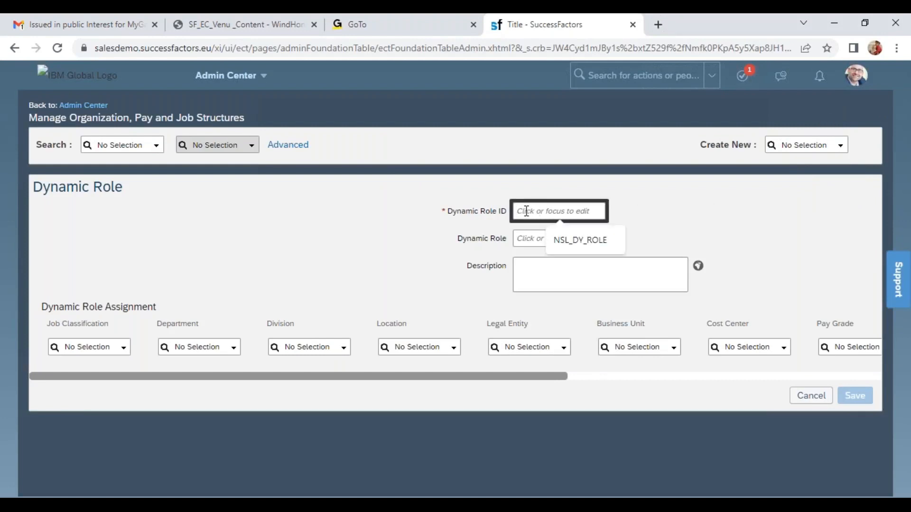
{"action": "type", "text": "Wipro_DYN_ROLE"}
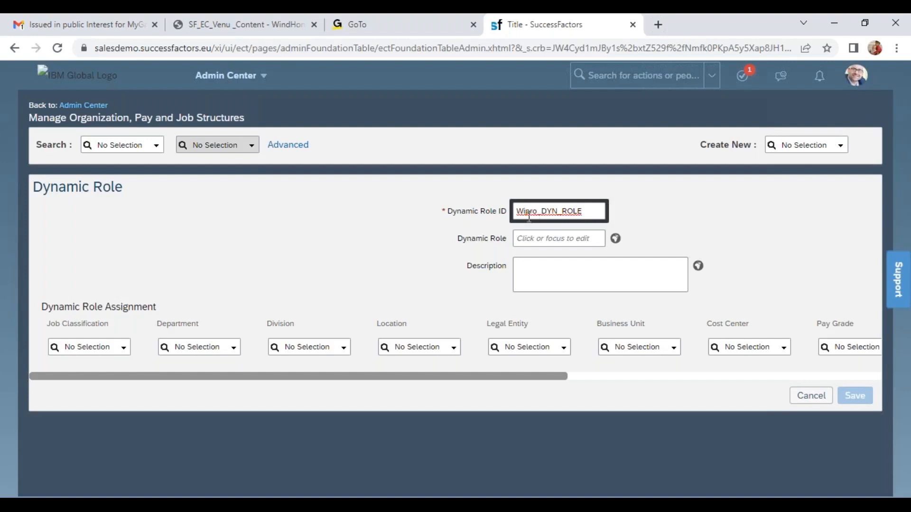
{"action": "left_click_drag", "start_coordinate": [538, 212], "coordinate": [543, 214]}
{"action": "key", "text": "Left"}
{"action": "key", "text": "BackSpace"}
{"action": "key", "text": "BackSpace"}
{"action": "key", "text": "BackSpace"}
{"action": "key", "text": "BackSpace"}
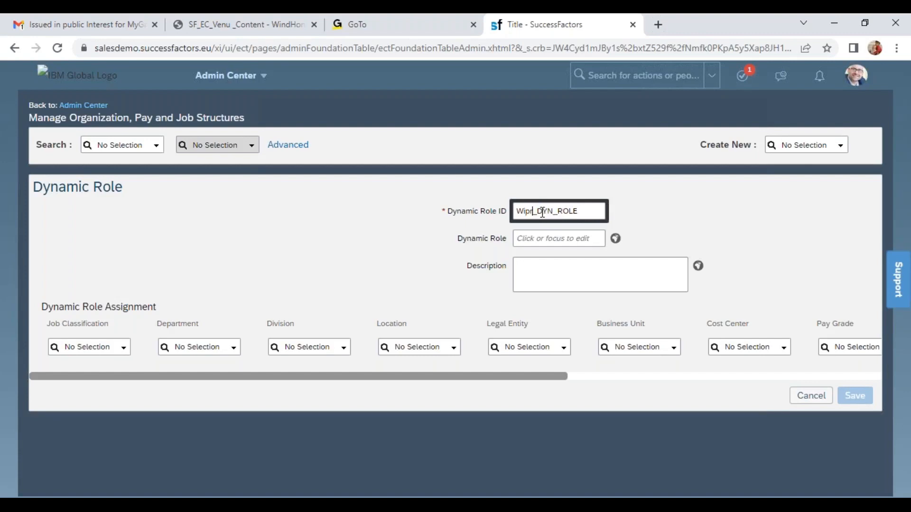
{"action": "type", "text": "IPRO"}
{"action": "key", "text": "Tab"}
{"action": "type", "text": "Wi"}
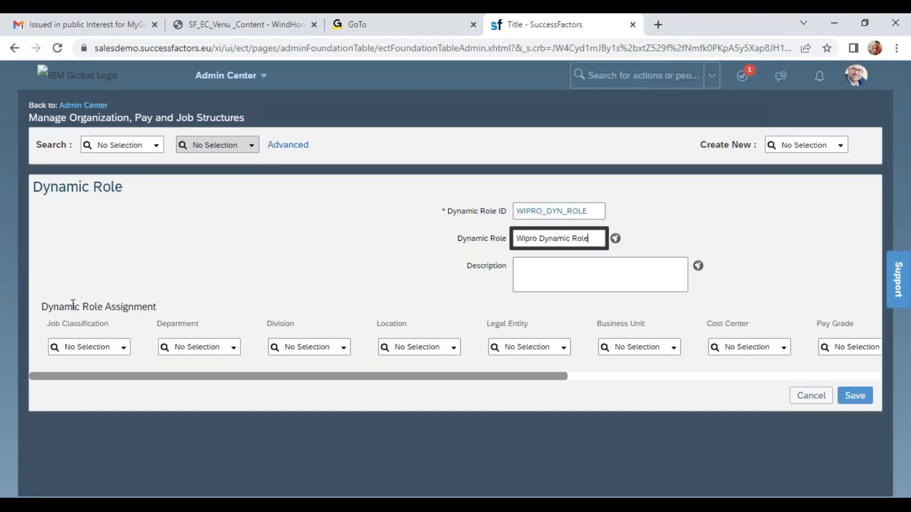
- Set the location of the first Dynamic Role assignment row to Wipro Bangalore (WIPRO-BANG)
{"action": "left_click_drag", "start_coordinate": [56, 324], "coordinate": [256, 328]}
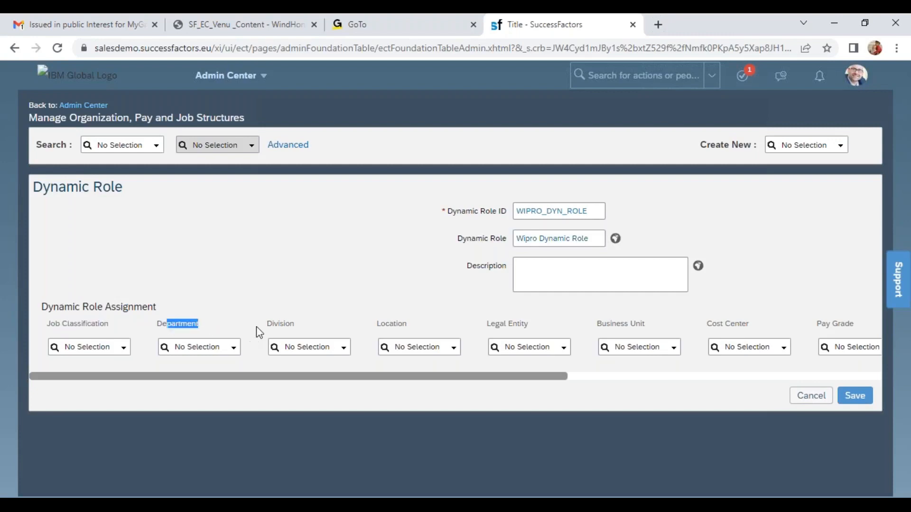
{"action": "left_click_drag", "start_coordinate": [376, 328], "coordinate": [403, 327]}
{"action": "left_click_drag", "start_coordinate": [486, 324], "coordinate": [801, 331]}
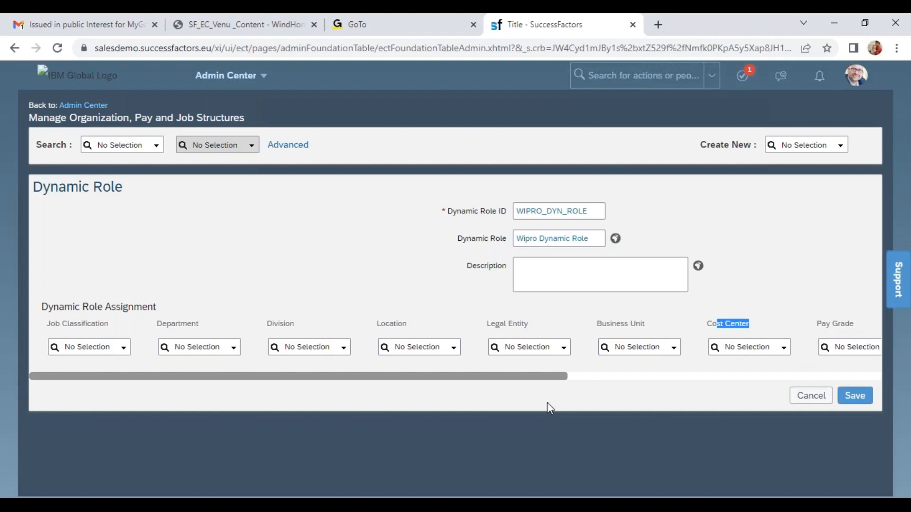
{"action": "left_click_drag", "start_coordinate": [568, 378], "coordinate": [651, 375]}
{"action": "left_click", "coordinate": [262, 348]}
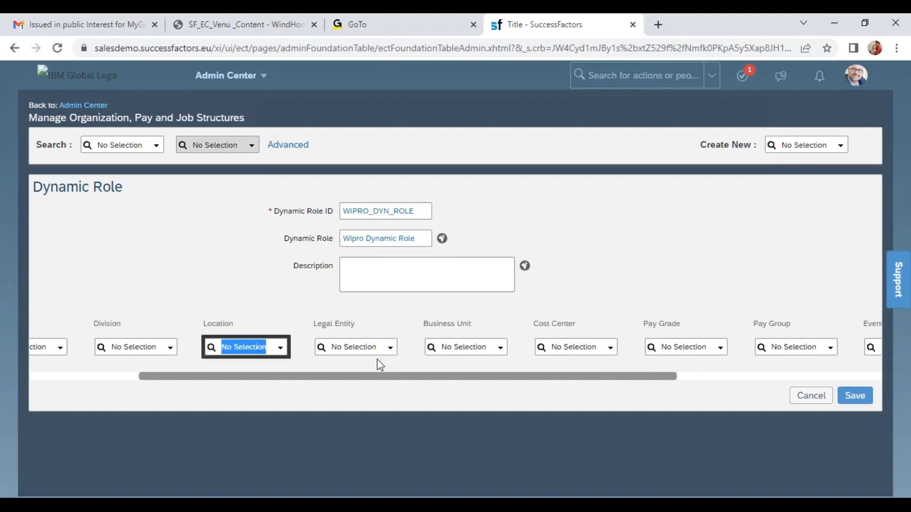
{"action": "type", "text": "wipr"}
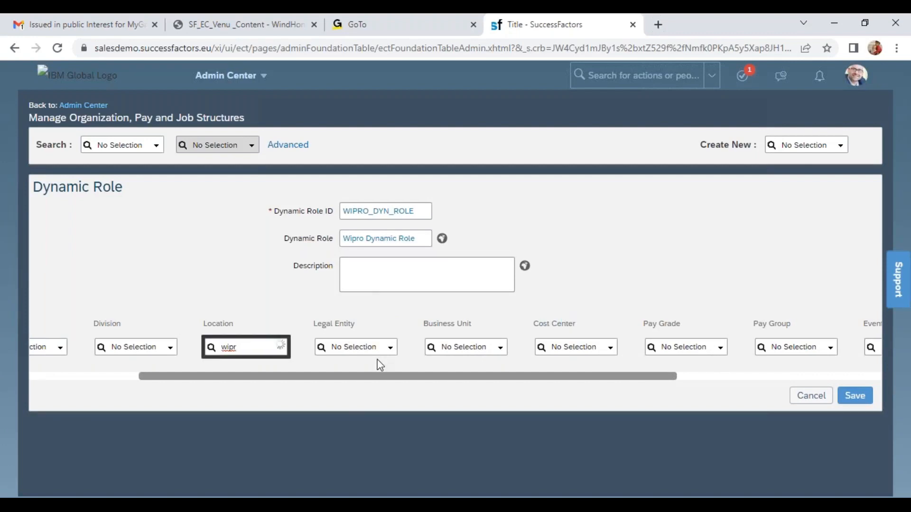
{"action": "left_click", "coordinate": [324, 374]}
- Set the location of the second assignment row to Wipro Hyderabad (WIPRO-HYD) and the third to Wipro Mumbai (WIPRO-MUMB)
{"action": "left_click", "coordinate": [251, 378]}
{"action": "type", "text": "wipr"}
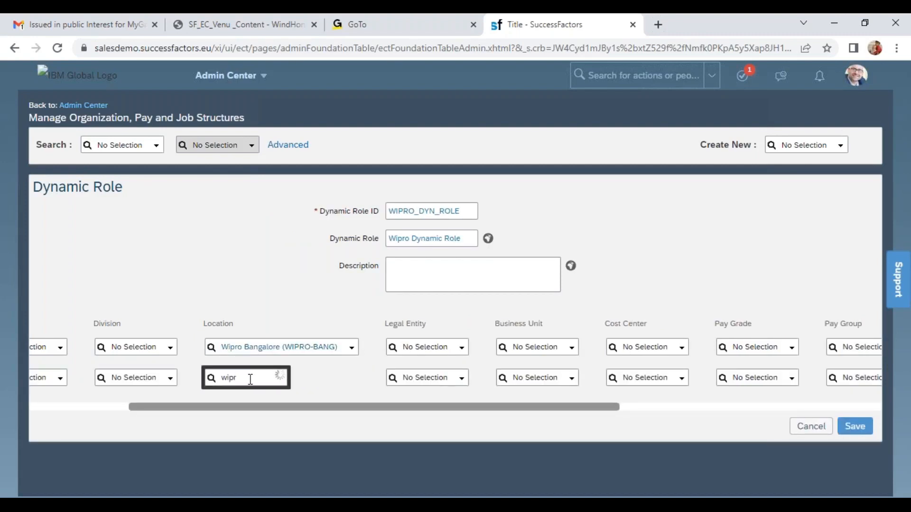
{"action": "left_click", "coordinate": [234, 423]}
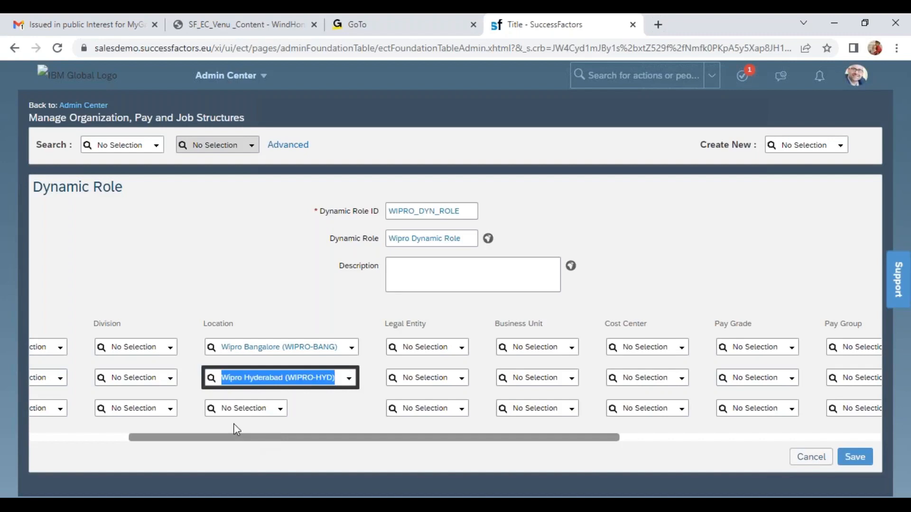
{"action": "left_click", "coordinate": [228, 409]}
{"action": "type", "text": "wipro"}
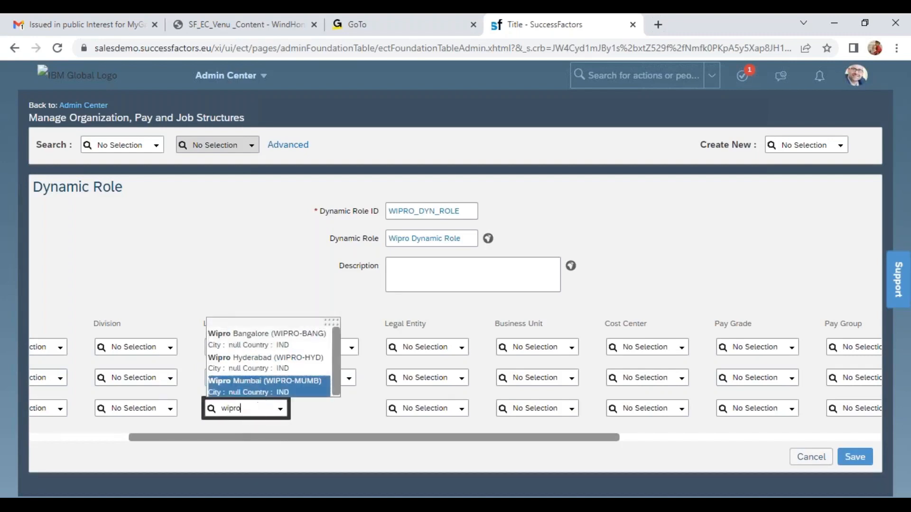
{"action": "left_click", "coordinate": [259, 389]}
- Keep the Person approver type for the Wipro Bangalore row and assign the Executive Assistant from Sydney as its approver
{"action": "left_click_drag", "start_coordinate": [498, 471], "coordinate": [793, 440]}
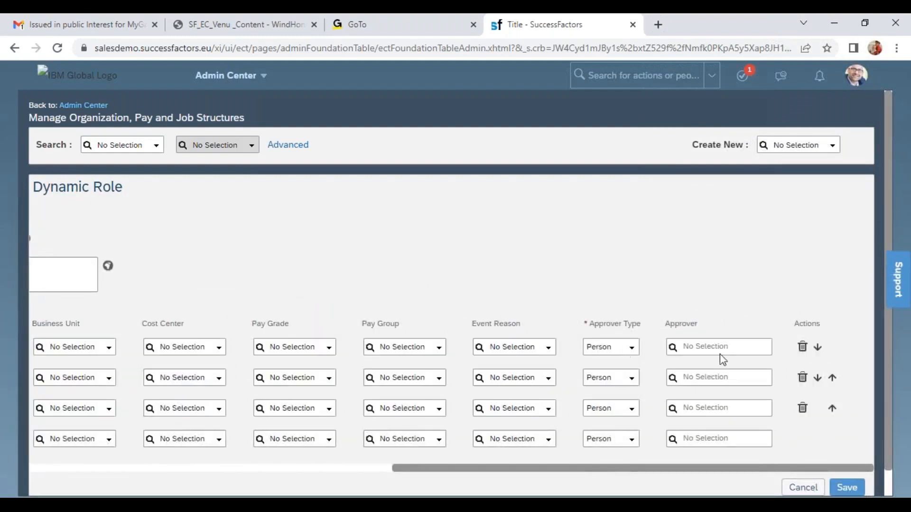
{"action": "left_click", "coordinate": [629, 350]}
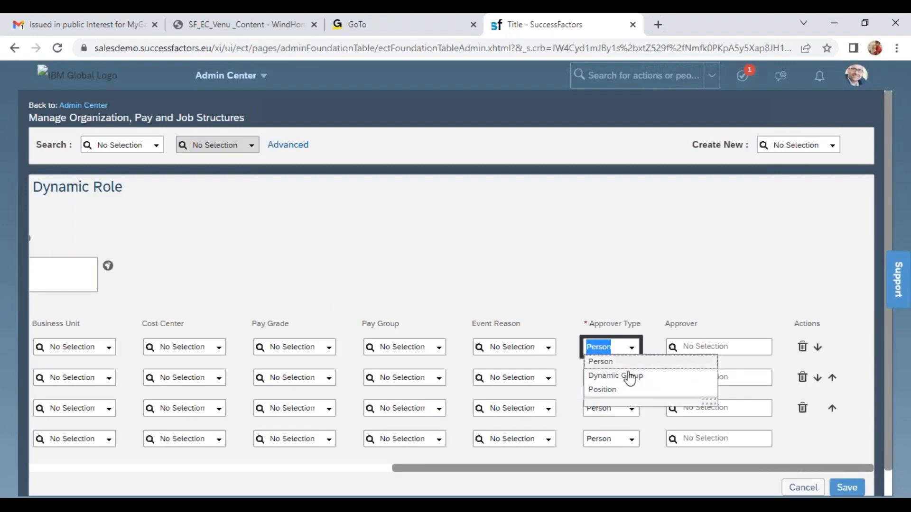
{"action": "left_click", "coordinate": [700, 351]}
{"action": "type", "text": "john"}
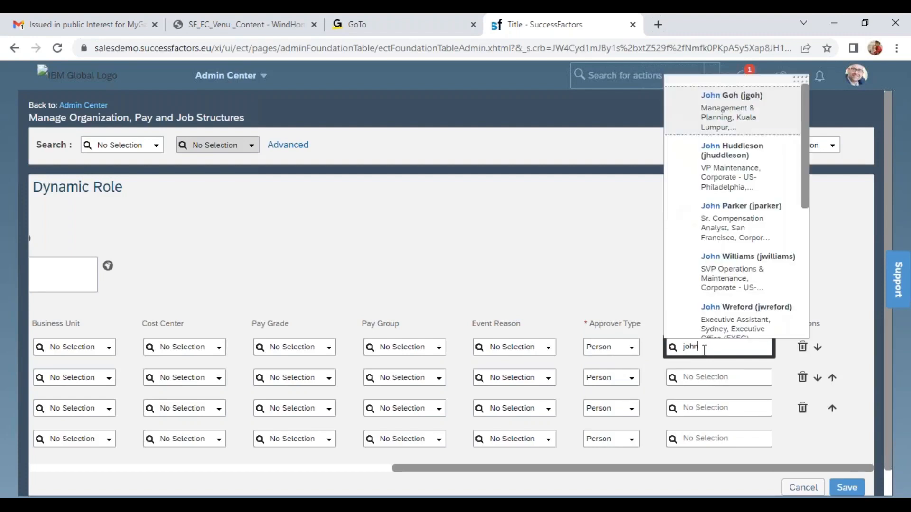
{"action": "left_click", "coordinate": [773, 315]}
- Assign the Senior Electrical Engineer from Beijing as approver for Wipro Hyderabad and the VP Human Resources Germany for Wipro Mumbai
{"action": "left_click", "coordinate": [707, 377]}
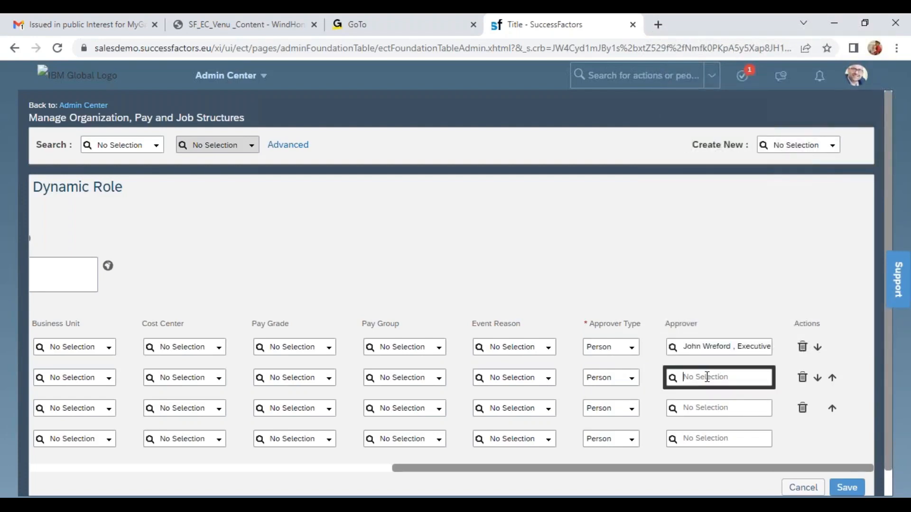
{"action": "type", "text": "mar"}
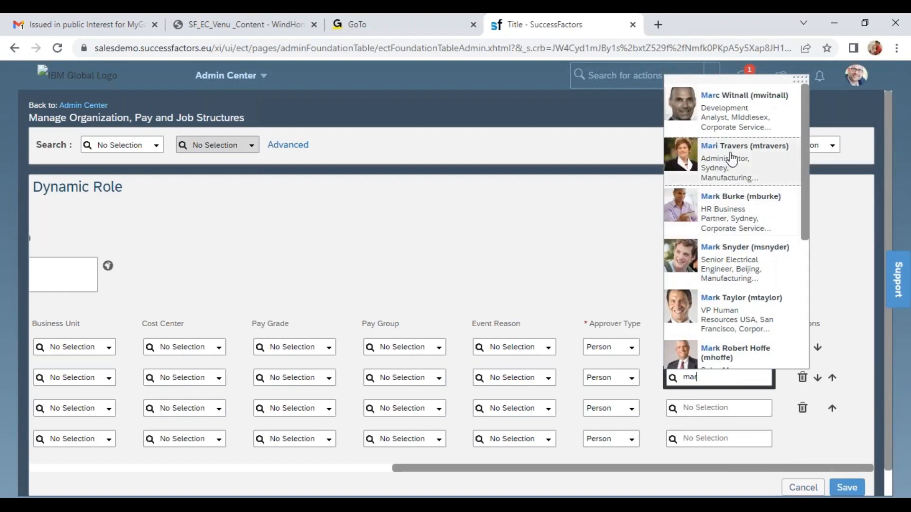
{"action": "left_click", "coordinate": [756, 269]}
{"action": "left_click", "coordinate": [711, 408]}
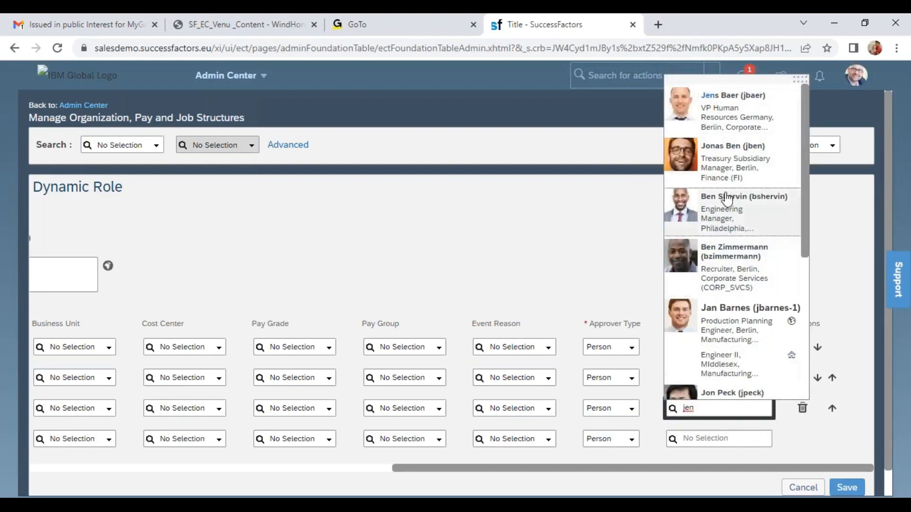
{"action": "left_click", "coordinate": [731, 118]}
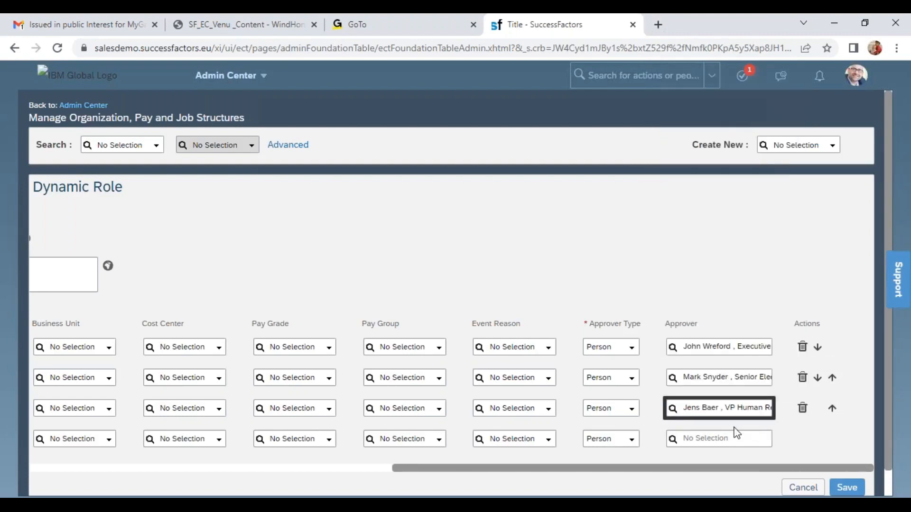
- Assign the President Best Run New Zealand as approver of the fourth row without a location, and save the Dynamic Role
{"action": "left_click", "coordinate": [726, 436]}
{"action": "type", "text": "sam"}
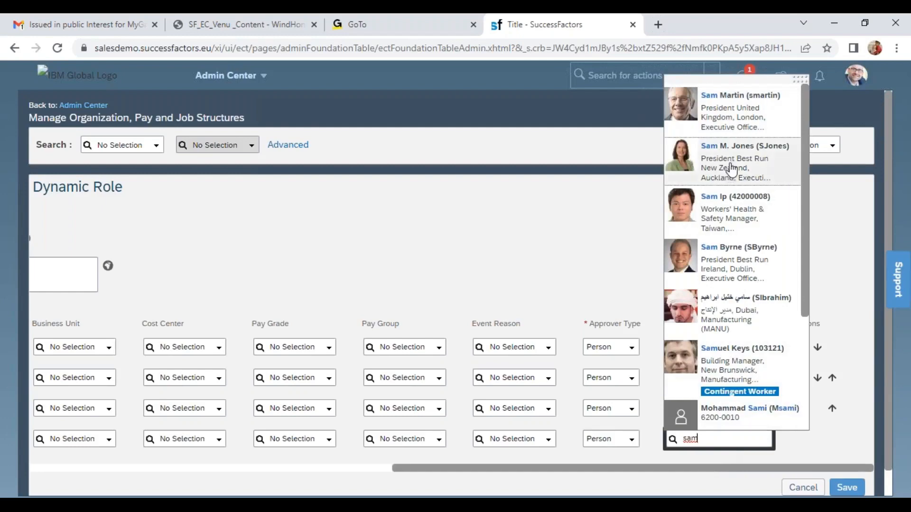
{"action": "left_click", "coordinate": [732, 168]}
{"action": "scroll", "coordinate": [844, 453], "scroll_direction": "down", "scroll_amount": 1}
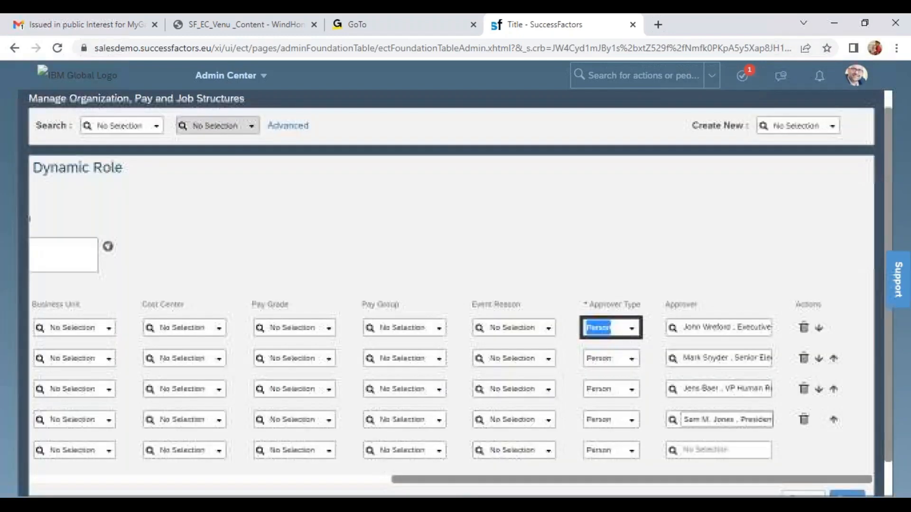
{"action": "left_click", "coordinate": [854, 461]}
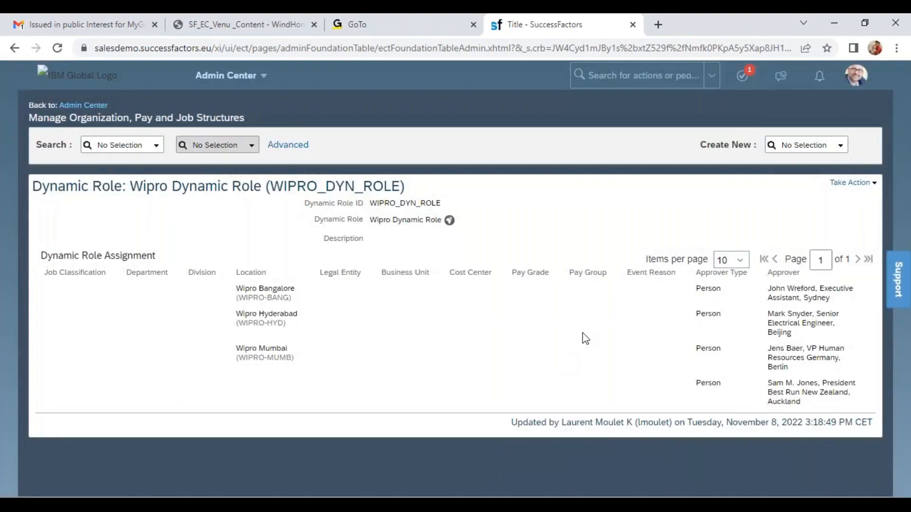
- Review which approver is assigned to each location in the saved Wipro Dynamic Role, including the row without a location
{"action": "left_click_drag", "start_coordinate": [236, 289], "coordinate": [296, 291]}
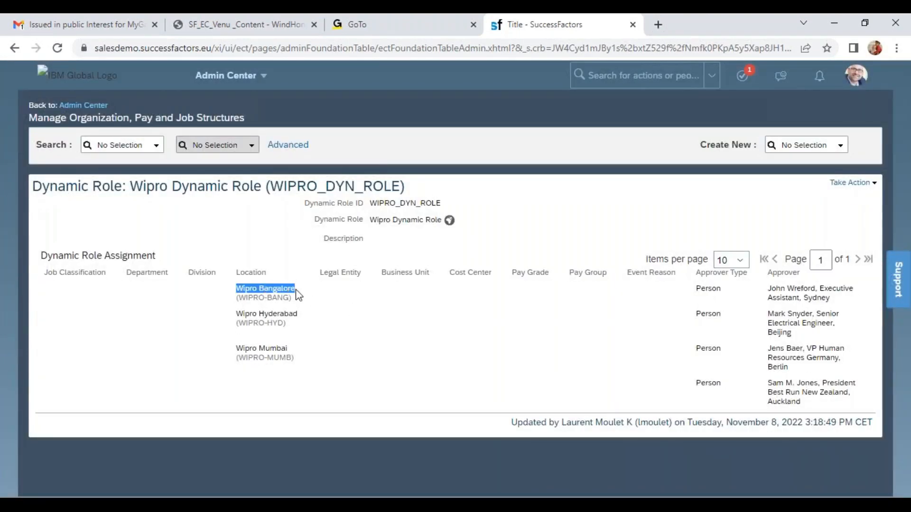
{"action": "left_click_drag", "start_coordinate": [764, 290], "coordinate": [851, 293]}
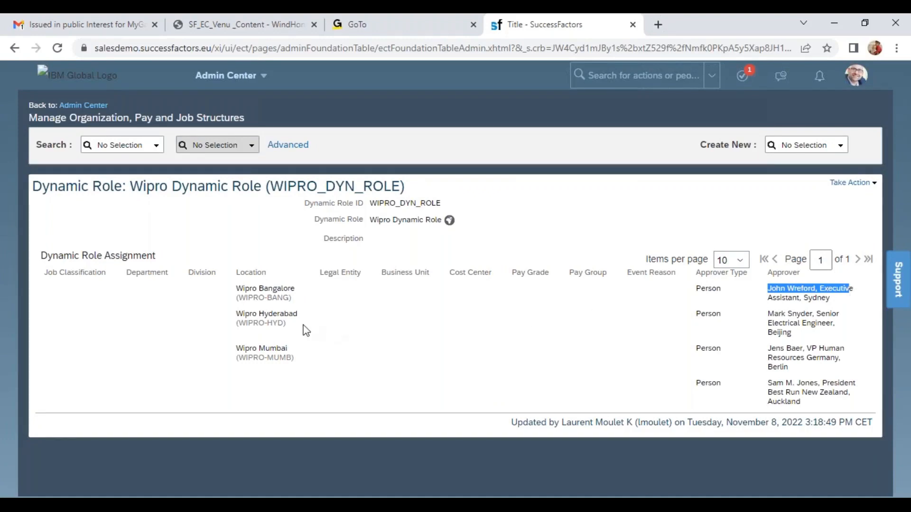
{"action": "triple_click", "coordinate": [285, 314]}
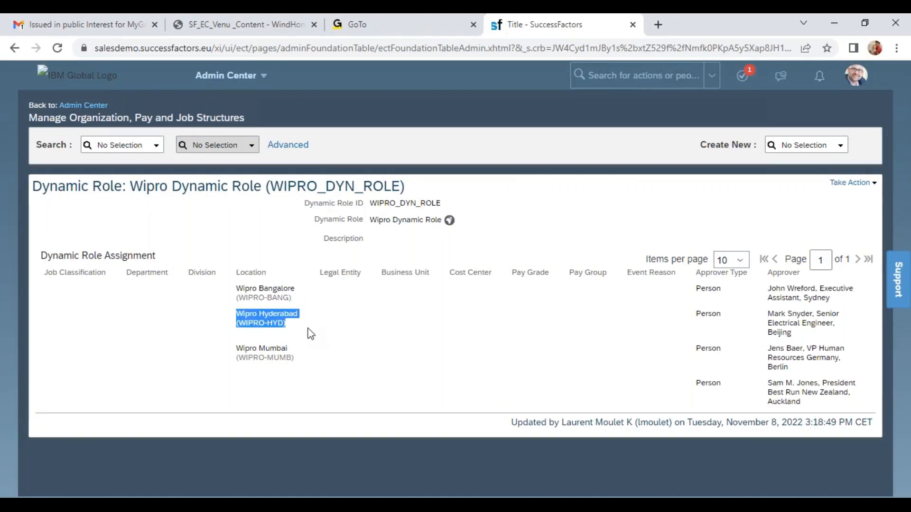
{"action": "left_click_drag", "start_coordinate": [768, 314], "coordinate": [807, 314]}
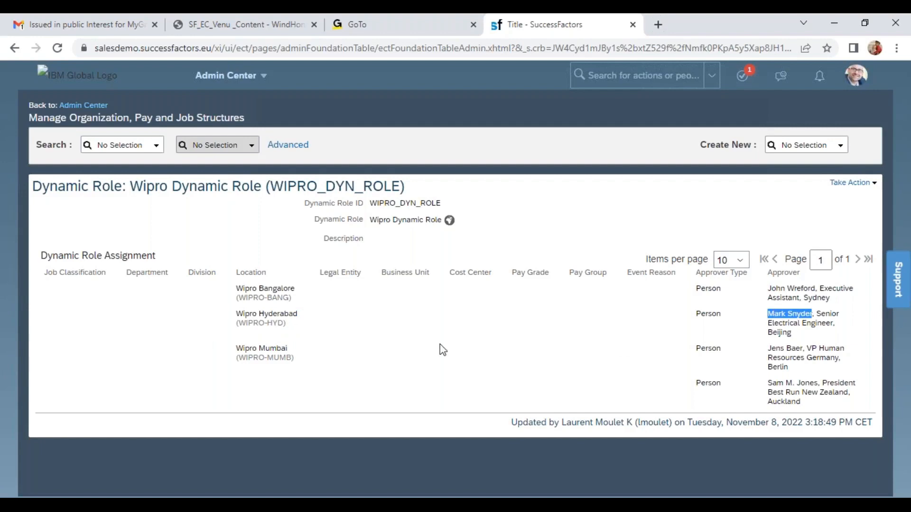
{"action": "left_click_drag", "start_coordinate": [244, 349], "coordinate": [290, 349]}
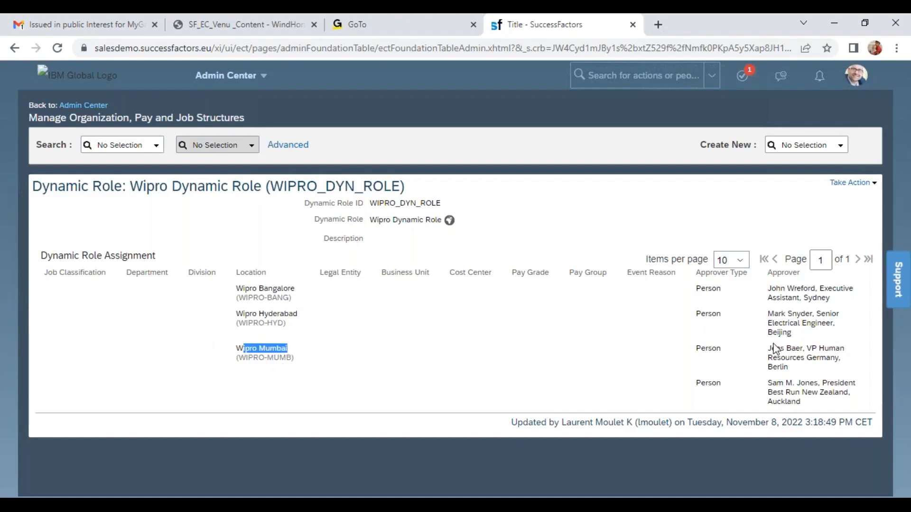
{"action": "left_click_drag", "start_coordinate": [766, 350], "coordinate": [818, 351]}
{"action": "left_click_drag", "start_coordinate": [768, 383], "coordinate": [816, 383]}
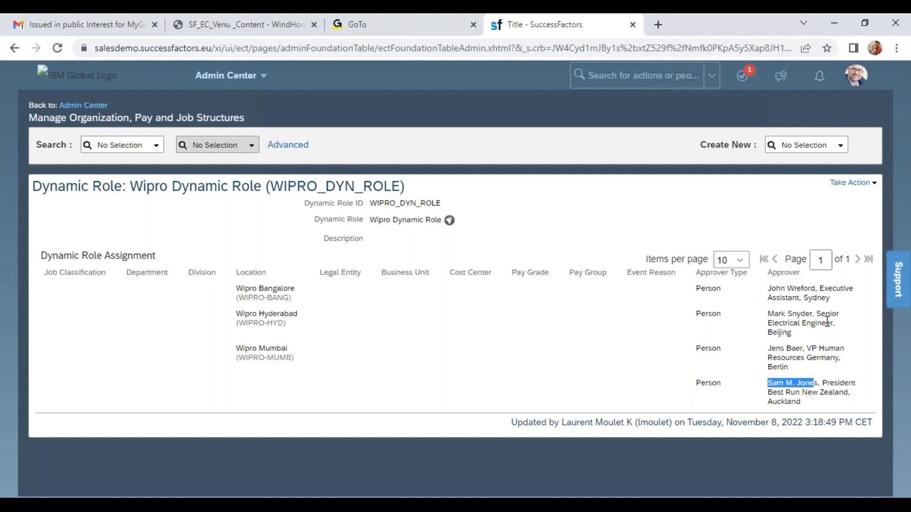
{"action": "left_click_drag", "start_coordinate": [787, 300], "coordinate": [795, 291]}
{"action": "left_click_drag", "start_coordinate": [788, 324], "coordinate": [786, 324]}
{"action": "left_click", "coordinate": [790, 361]}
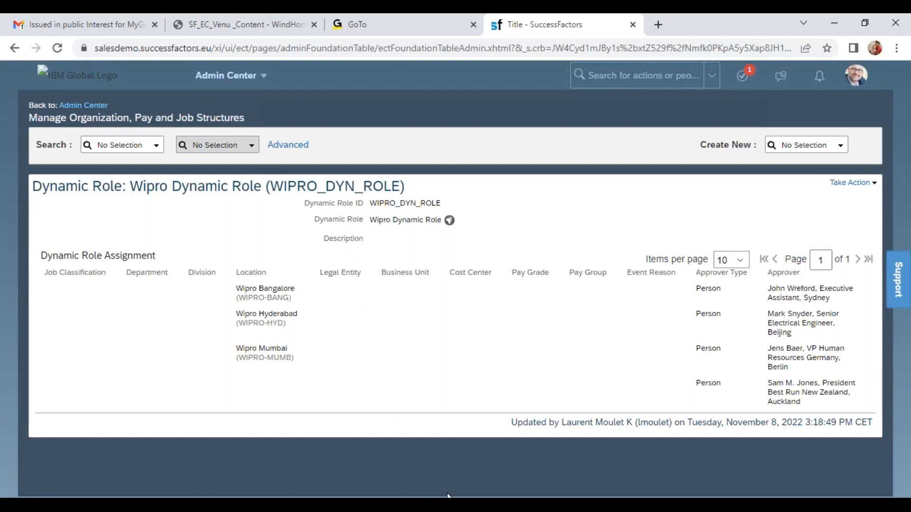
- Start creating a new Workflow record and look over its step, contributor and CC role sections
{"action": "left_click", "coordinate": [853, 182]}
{"action": "left_click", "coordinate": [802, 145]}
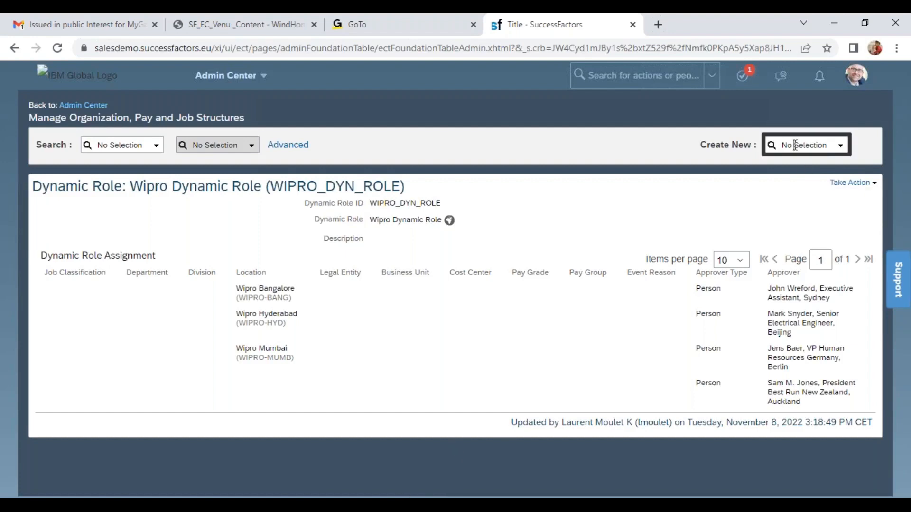
{"action": "type", "text": "work"}
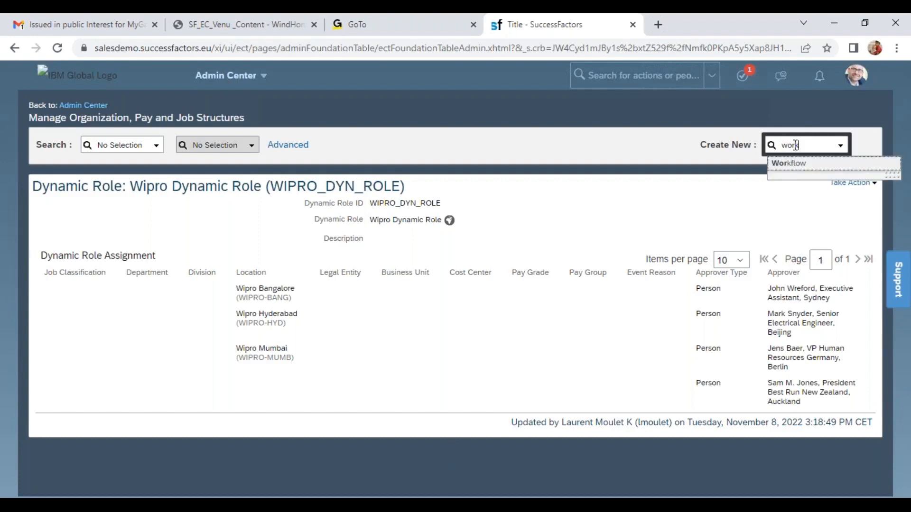
{"action": "left_click", "coordinate": [790, 164]}
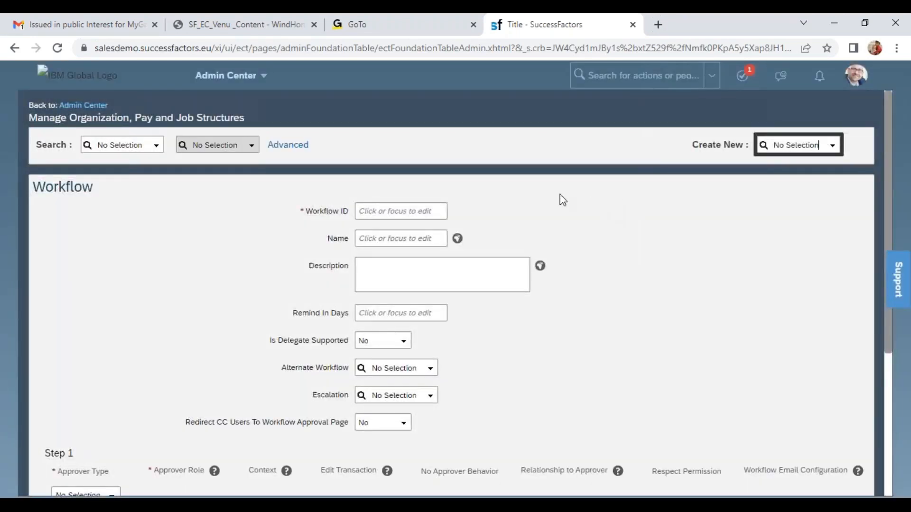
{"action": "scroll", "coordinate": [399, 188], "scroll_direction": "down", "scroll_amount": 3}
{"action": "scroll", "coordinate": [460, 234], "scroll_direction": "down", "scroll_amount": 2}
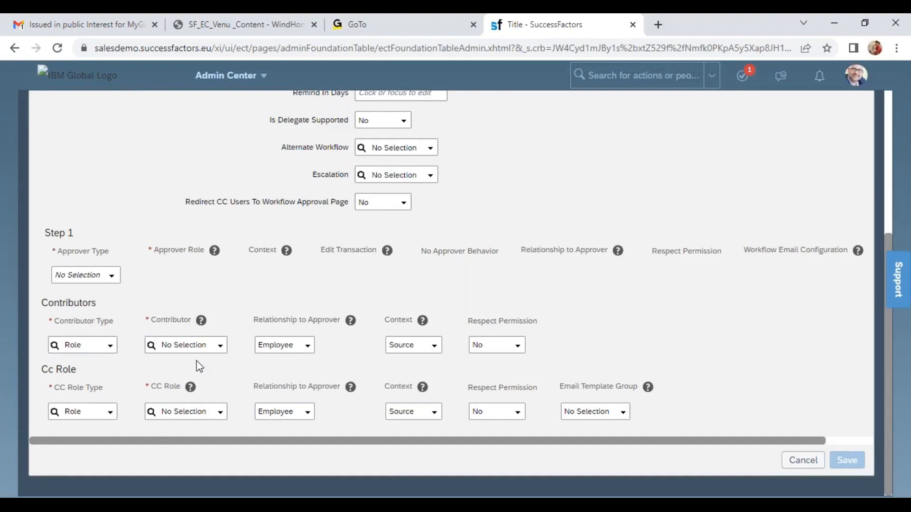
{"action": "scroll", "coordinate": [197, 363], "scroll_direction": "up", "scroll_amount": 5}
- Set the Workflow ID to WIPRO_TRANSFER and the name to "Wipro Transfer Workflow"
{"action": "left_click", "coordinate": [394, 212]}
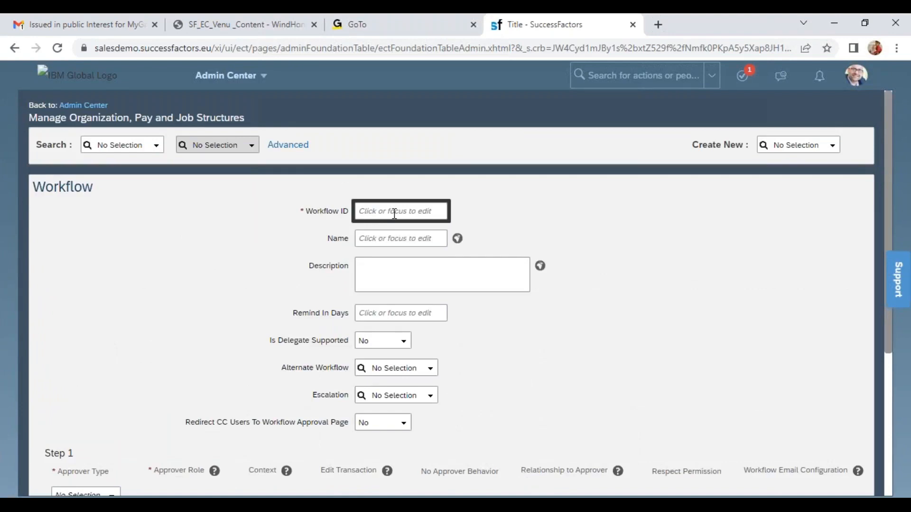
{"action": "type", "text": "WIPRO_TRANSFER"}
{"action": "key", "text": "Tab"}
{"action": "type", "text": "W"}
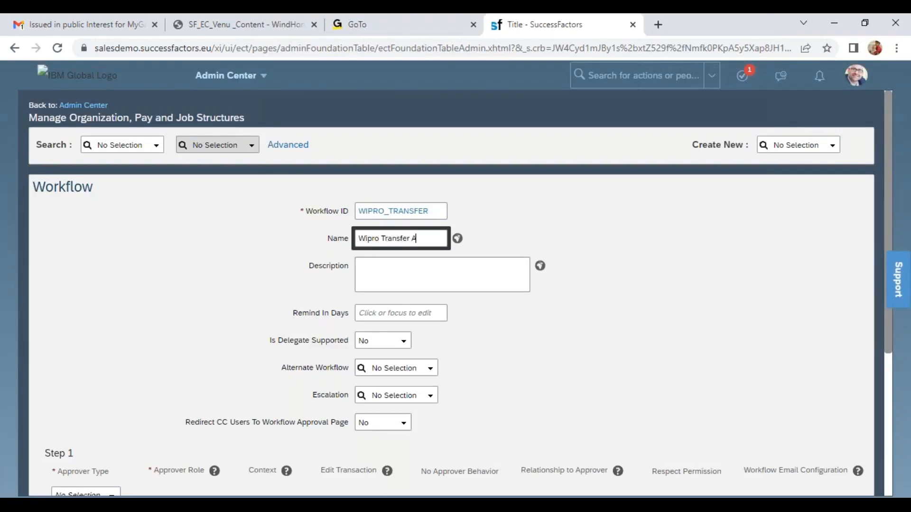
{"action": "type", "text": "ipro Transfer Workflow"}
- Set the workflow's reminder to 2 days and its delegate support to Yes
{"action": "left_click", "coordinate": [378, 311]}
{"action": "type", "text": "2"}
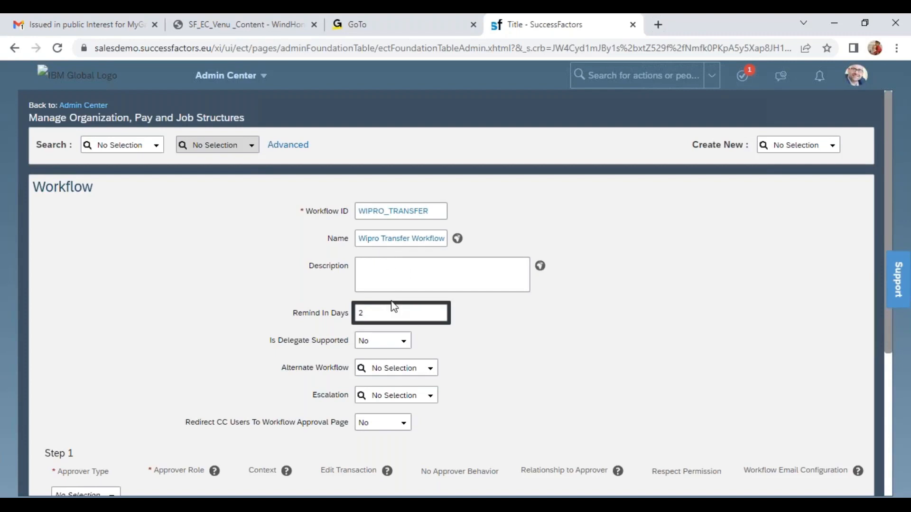
{"action": "left_click_drag", "start_coordinate": [298, 345], "coordinate": [349, 340]}
{"action": "left_click", "coordinate": [398, 345]}
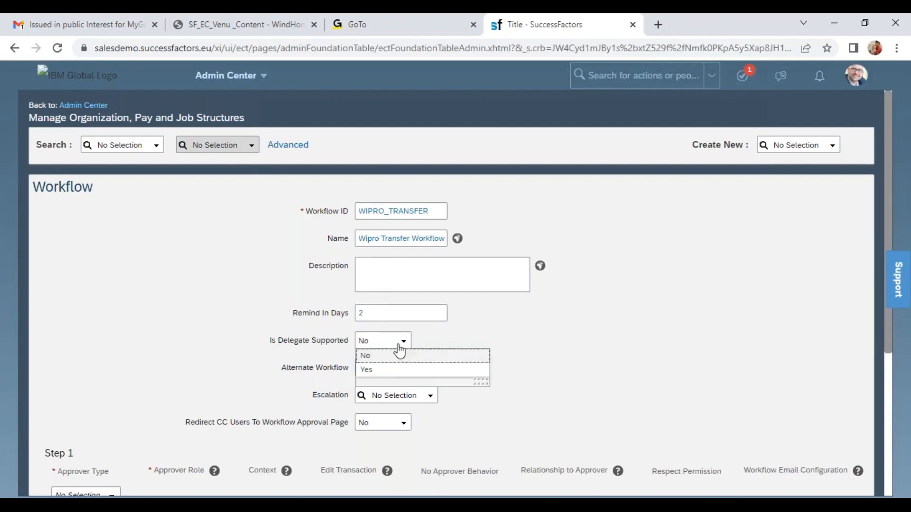
{"action": "left_click", "coordinate": [400, 372]}
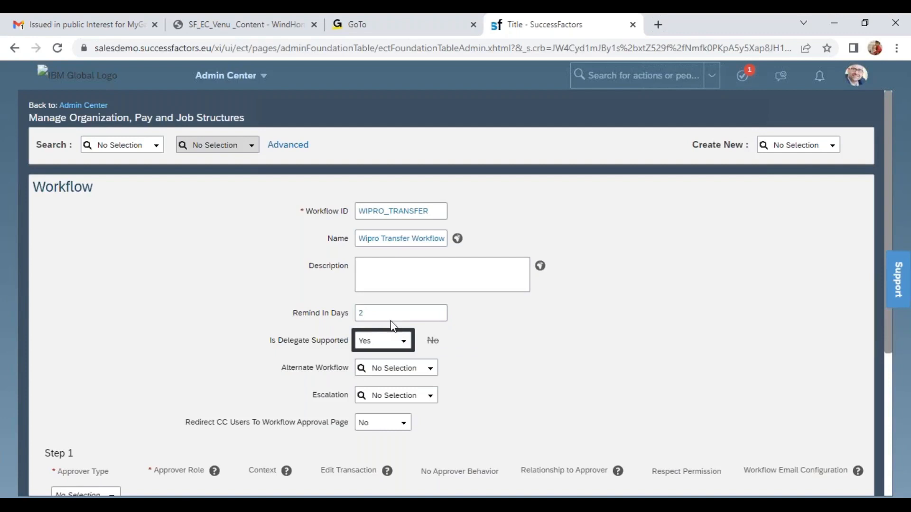
- Look over the alternate workflow choices and set the workflow's escalation to Wipro Escalation (WIP_ESC)
{"action": "scroll", "coordinate": [392, 326], "scroll_direction": "down", "scroll_amount": 3}
{"action": "left_click_drag", "start_coordinate": [294, 236], "coordinate": [368, 242]}
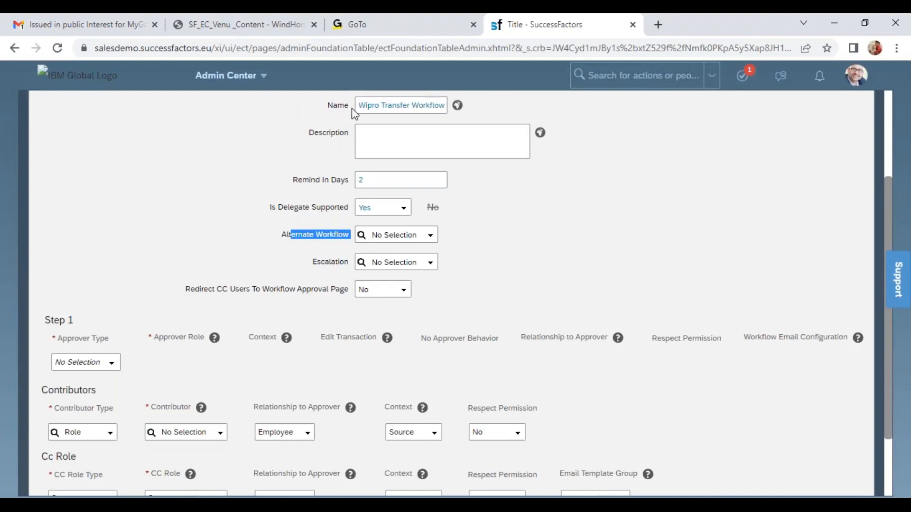
{"action": "left_click", "coordinate": [427, 237]}
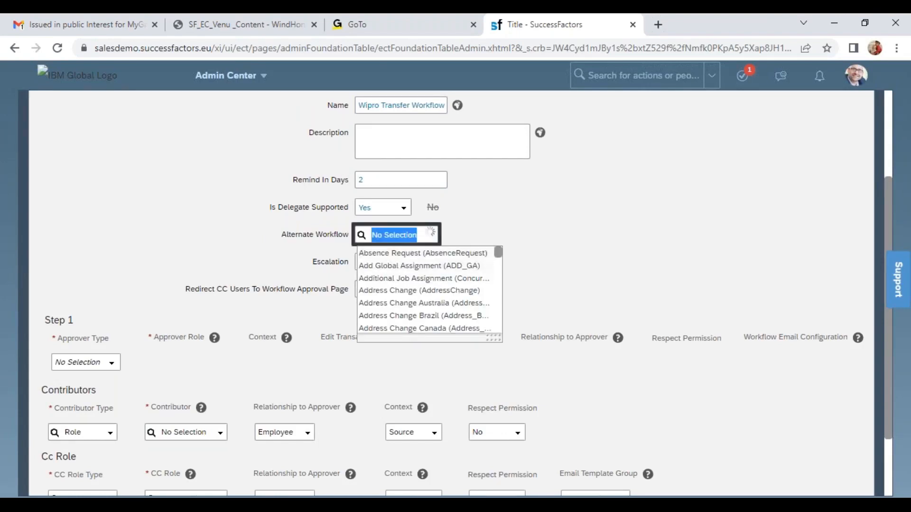
{"action": "left_click", "coordinate": [602, 252]}
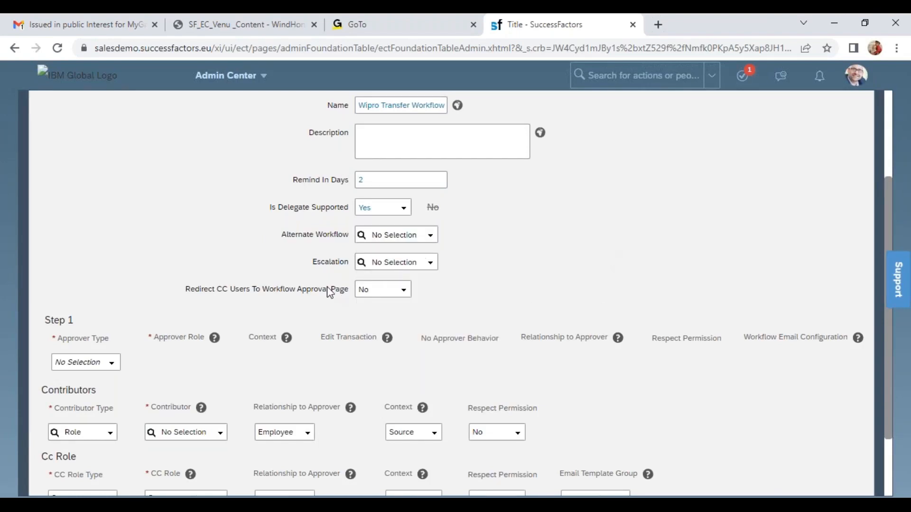
{"action": "left_click", "coordinate": [378, 262]}
{"action": "type", "text": "w"}
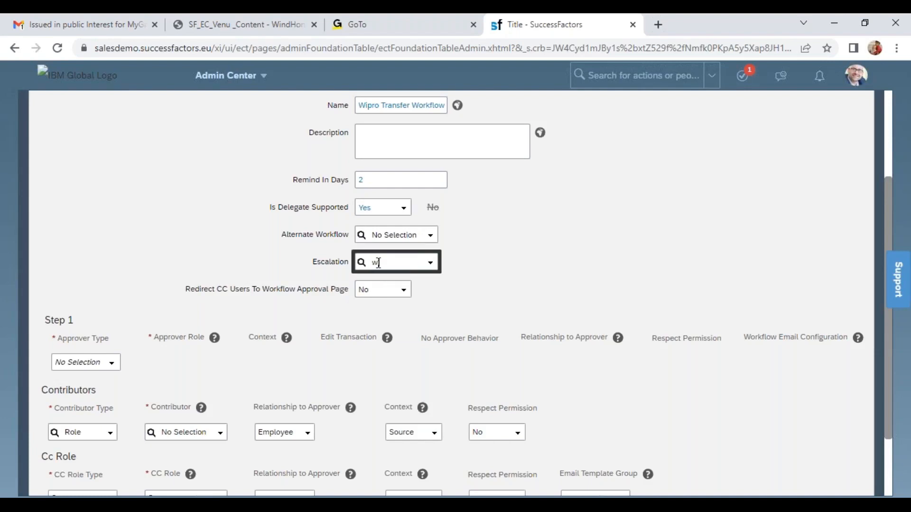
{"action": "type", "text": "ipr"}
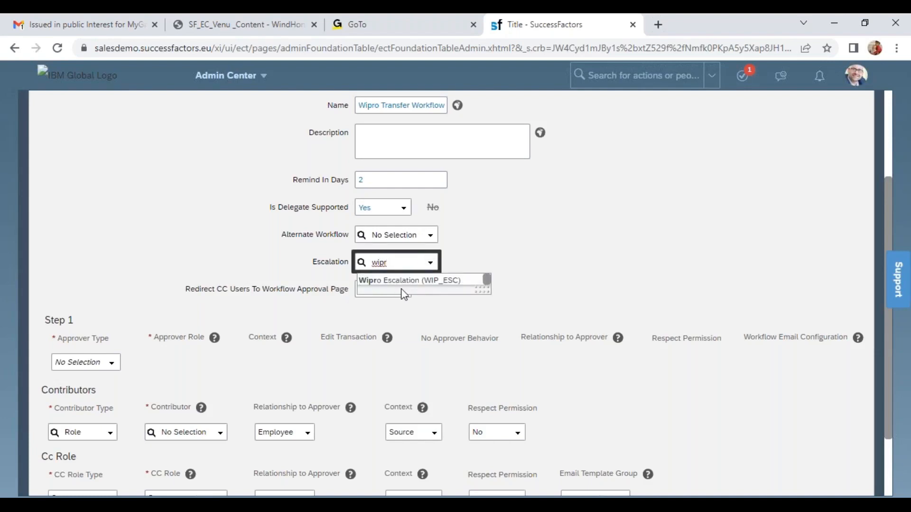
{"action": "left_click", "coordinate": [404, 286]}
- Set Redirect CC Users To Workflow Approval Page to Yes
{"action": "left_click_drag", "start_coordinate": [190, 291], "coordinate": [337, 291]}
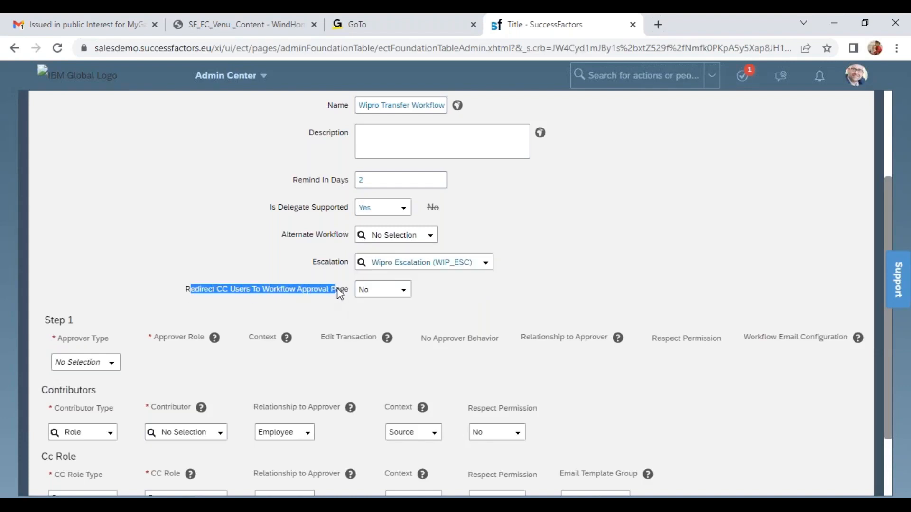
{"action": "left_click", "coordinate": [402, 295]}
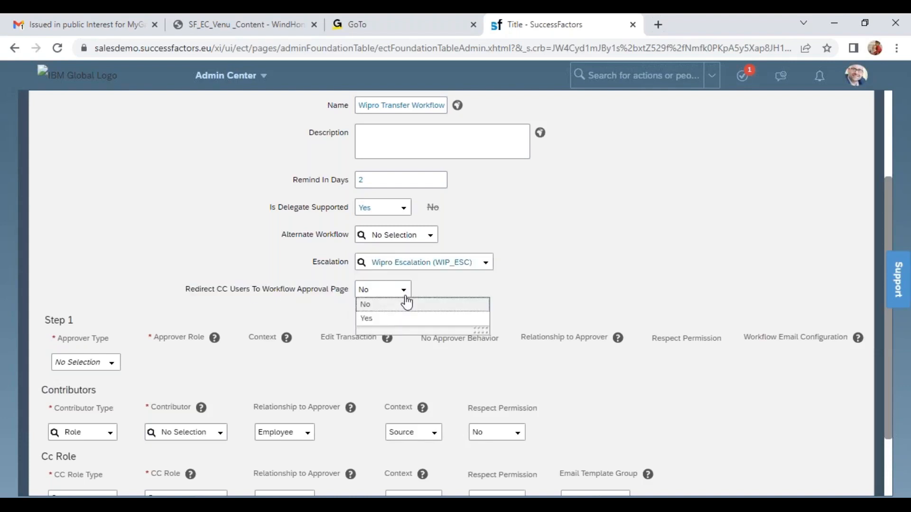
{"action": "left_click", "coordinate": [389, 317]}
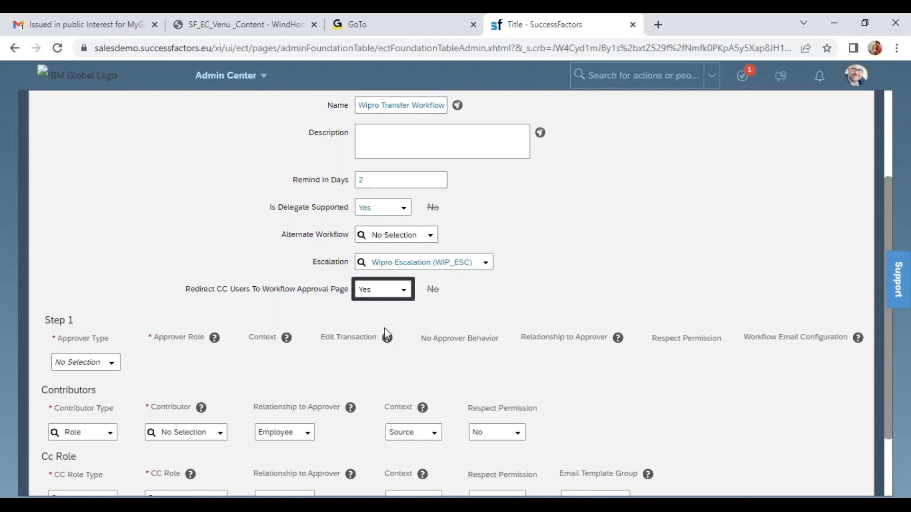
- Set the approver type of both Step 1 and Step 2 to Role
{"action": "scroll", "coordinate": [226, 320], "scroll_direction": "down", "scroll_amount": 2}
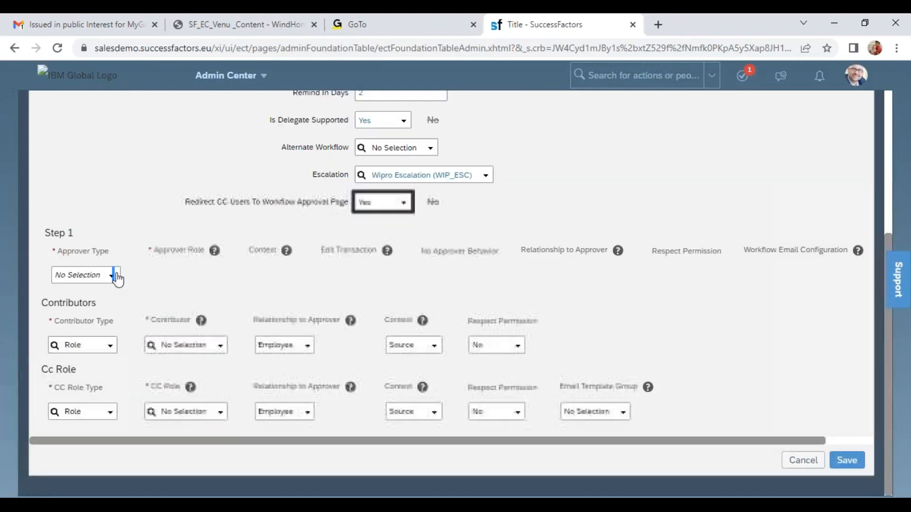
{"action": "left_click", "coordinate": [113, 275]}
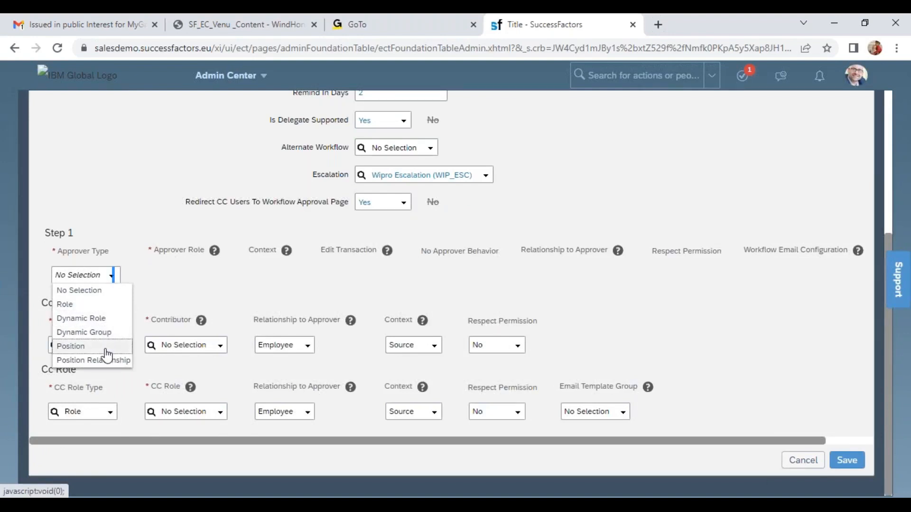
{"action": "left_click", "coordinate": [100, 304]}
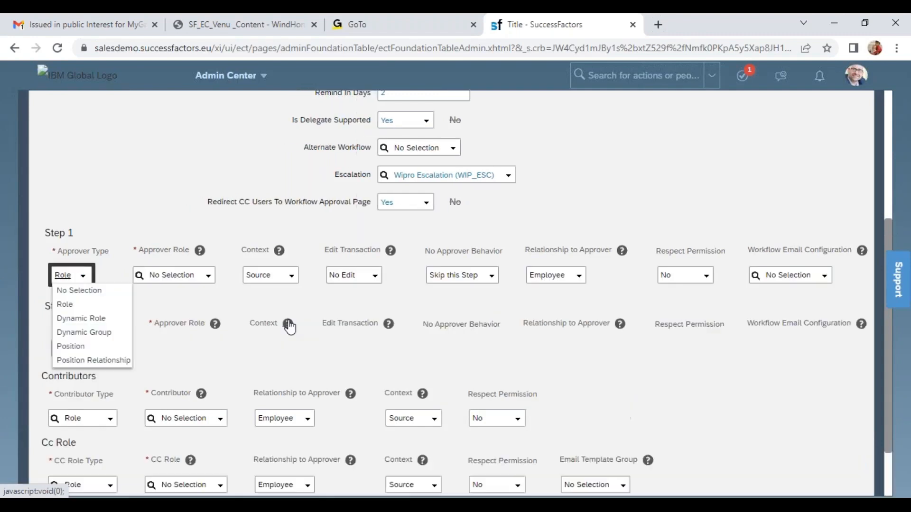
{"action": "left_click", "coordinate": [194, 305]}
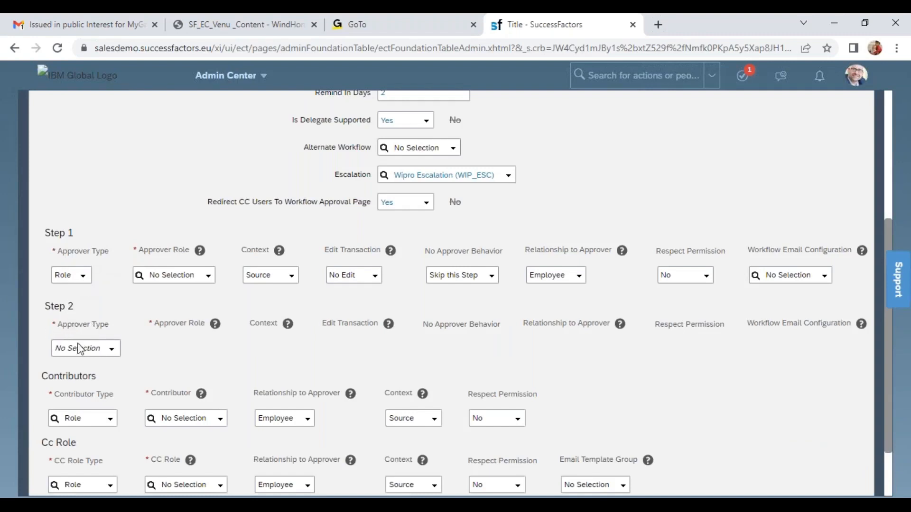
{"action": "left_click", "coordinate": [105, 349]}
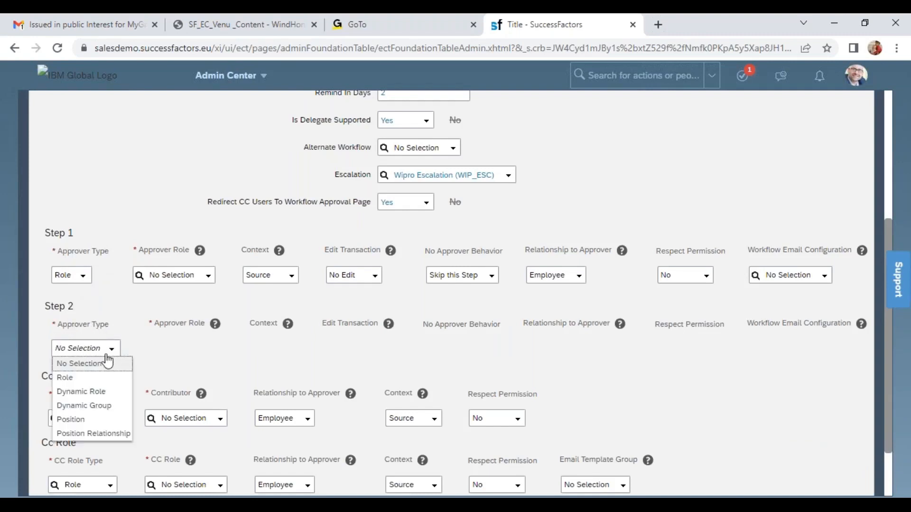
{"action": "left_click", "coordinate": [93, 377]}
{"action": "left_click", "coordinate": [164, 379]}
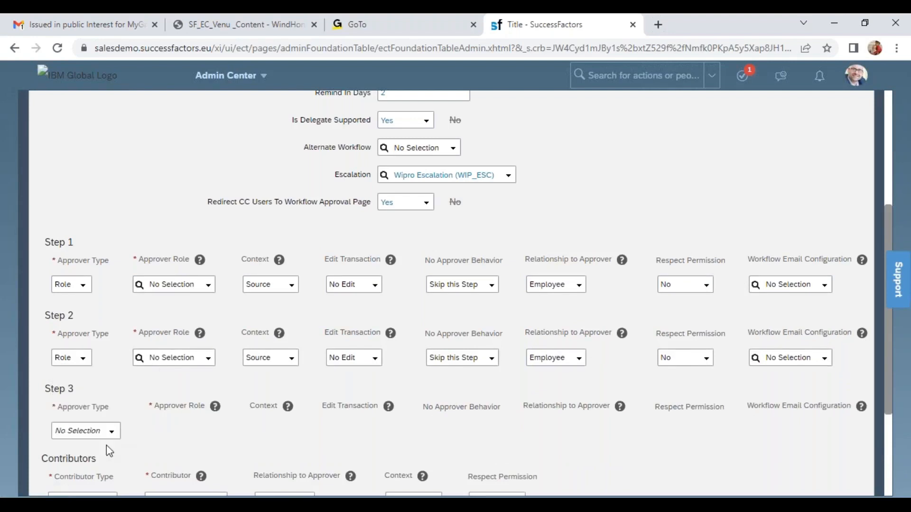
{"action": "scroll", "coordinate": [103, 405], "scroll_direction": "down", "scroll_amount": 1}
{"action": "scroll", "coordinate": [105, 407], "scroll_direction": "down", "scroll_amount": 3}
{"action": "scroll", "coordinate": [146, 286], "scroll_direction": "up", "scroll_amount": 3}
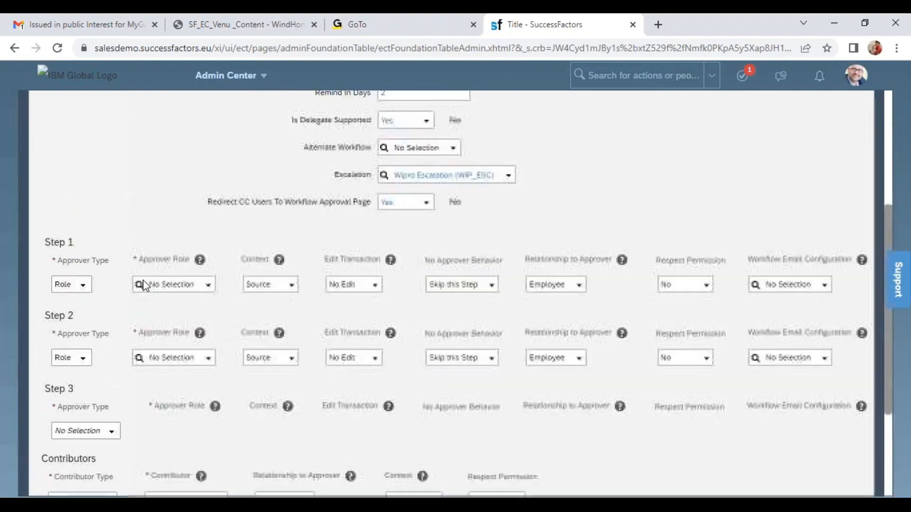
- Set Step 1's approver role to Manager and its Edit Transaction to Edit with Route Change
{"action": "left_click", "coordinate": [204, 285]}
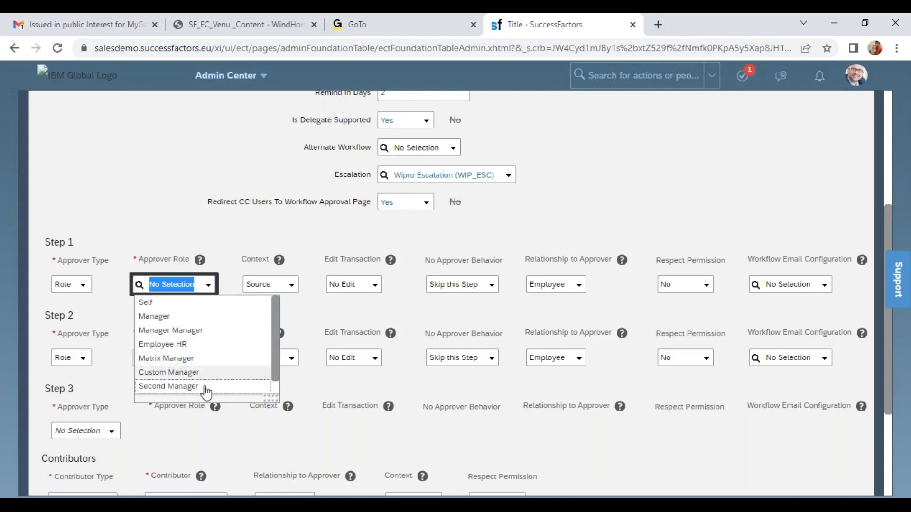
{"action": "left_click", "coordinate": [155, 317]}
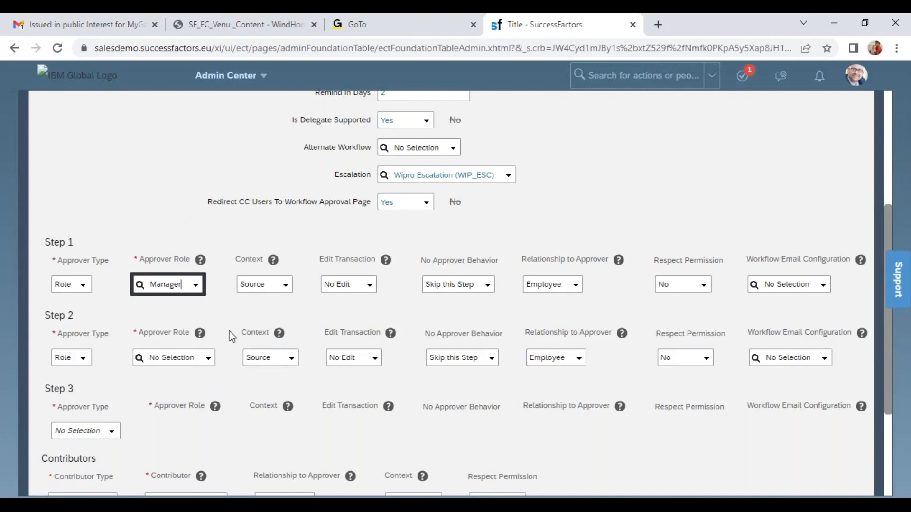
{"action": "left_click", "coordinate": [287, 286]}
{"action": "left_click", "coordinate": [315, 272]}
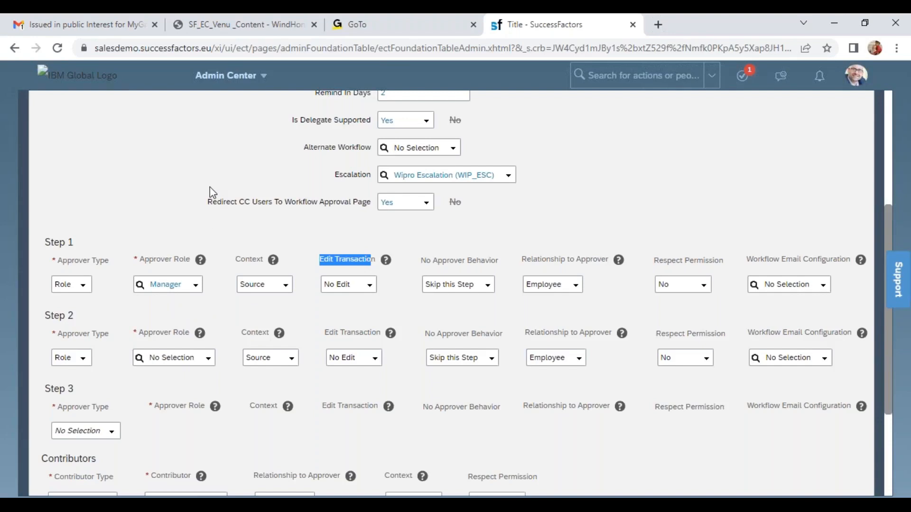
{"action": "left_click", "coordinate": [370, 285]}
{"action": "left_click", "coordinate": [361, 313]}
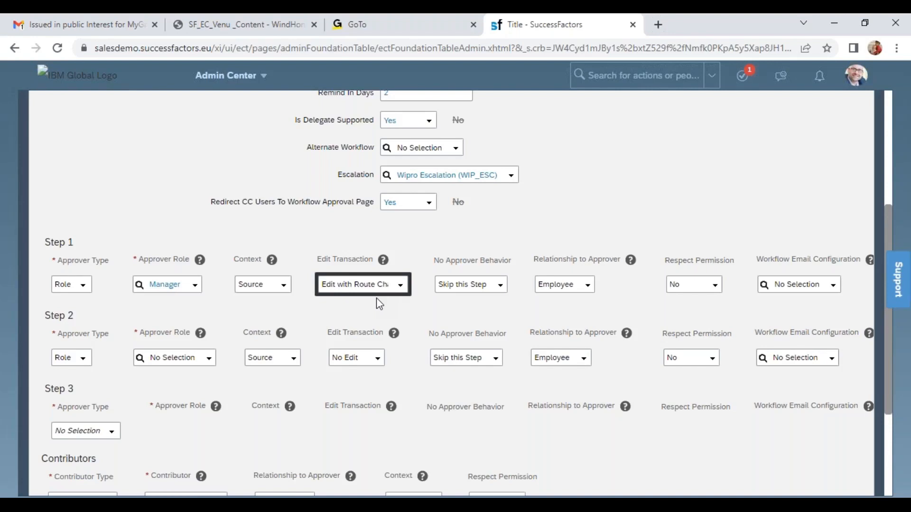
- Review the Edit Transaction options of Step 1 alongside the workflow's escalation setting
{"action": "left_click", "coordinate": [402, 286]}
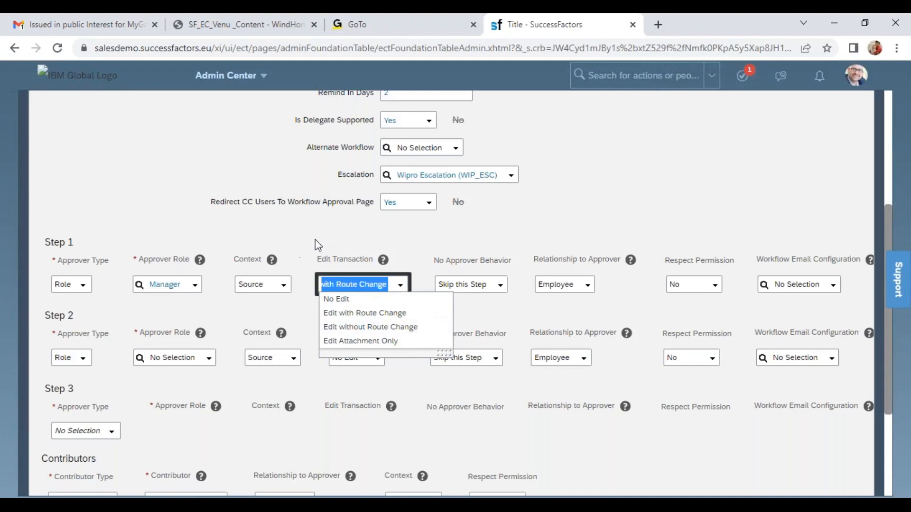
{"action": "left_click_drag", "start_coordinate": [338, 179], "coordinate": [379, 180]}
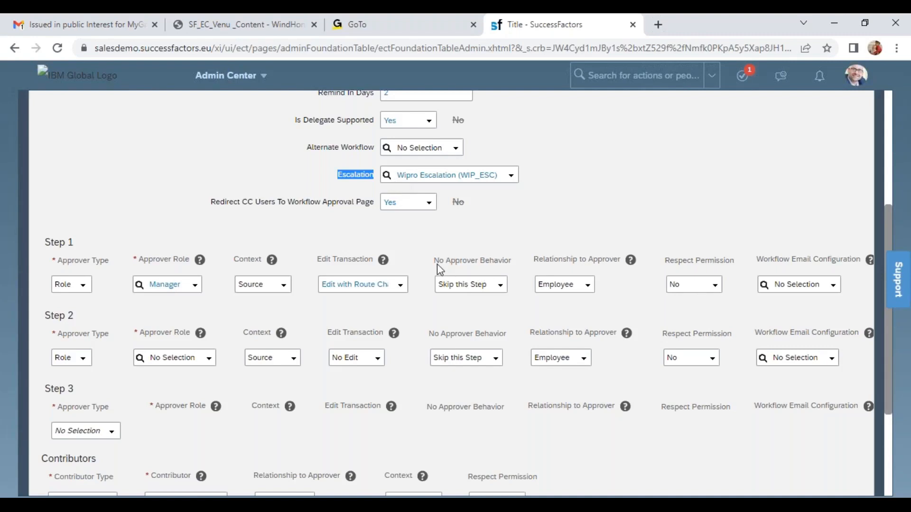
{"action": "left_click", "coordinate": [399, 287]}
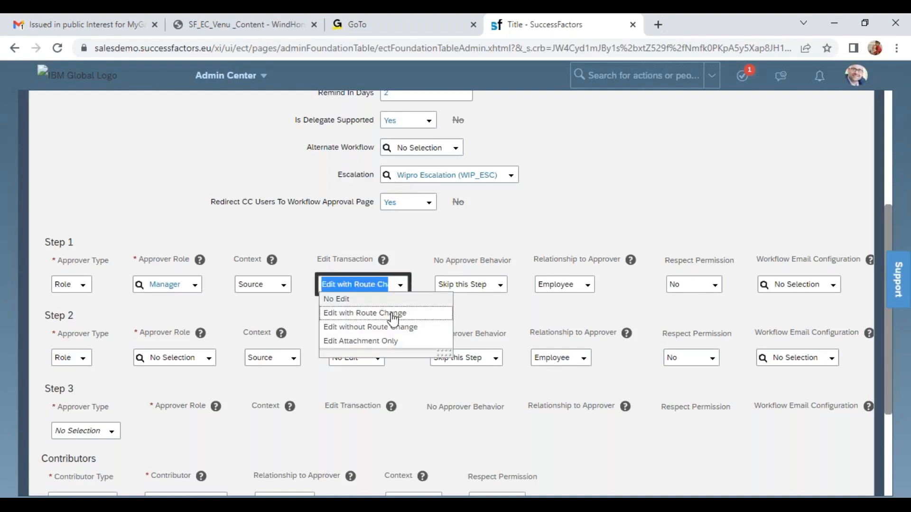
{"action": "left_click", "coordinate": [433, 241]}
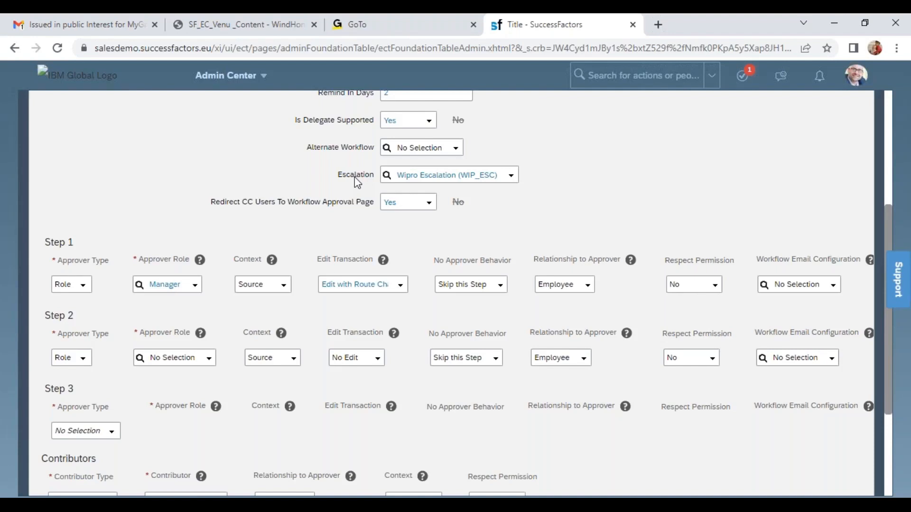
{"action": "left_click", "coordinate": [401, 287]}
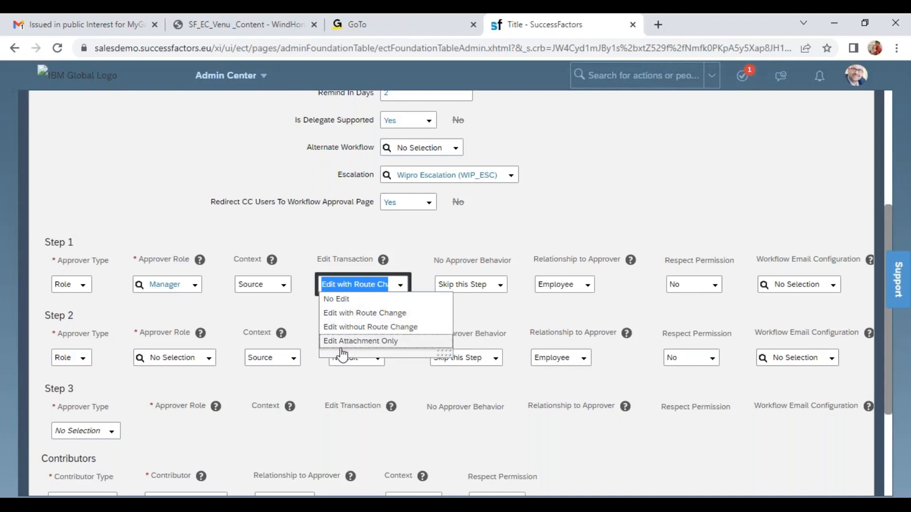
- Choose Skip this Step as Step 1's No Approver Behavior and check its Relationship to Approver choices
{"action": "left_click_drag", "start_coordinate": [456, 261], "coordinate": [508, 266]}
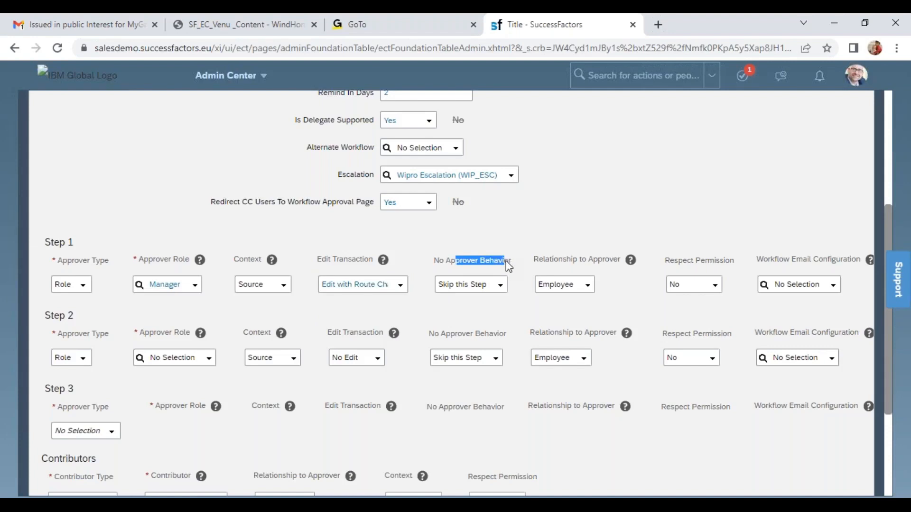
{"action": "left_click", "coordinate": [500, 284]}
{"action": "left_click", "coordinate": [478, 297]}
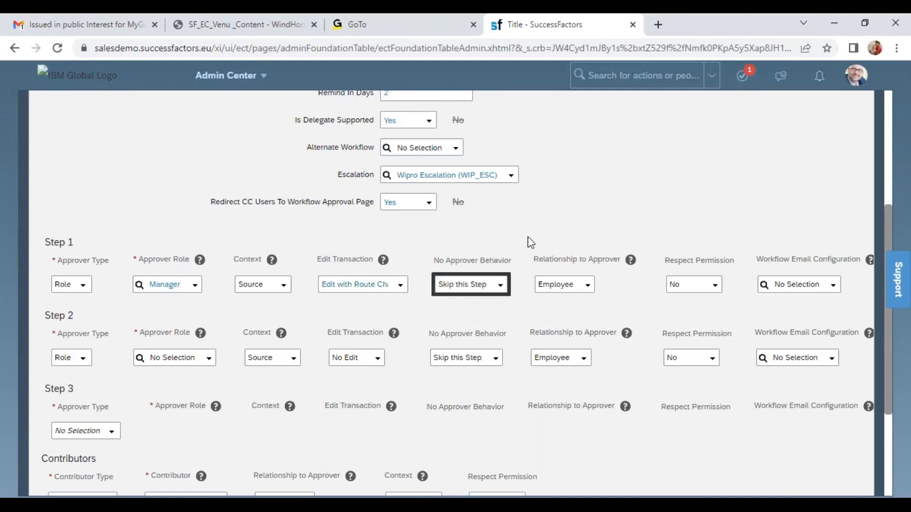
{"action": "left_click", "coordinate": [587, 286]}
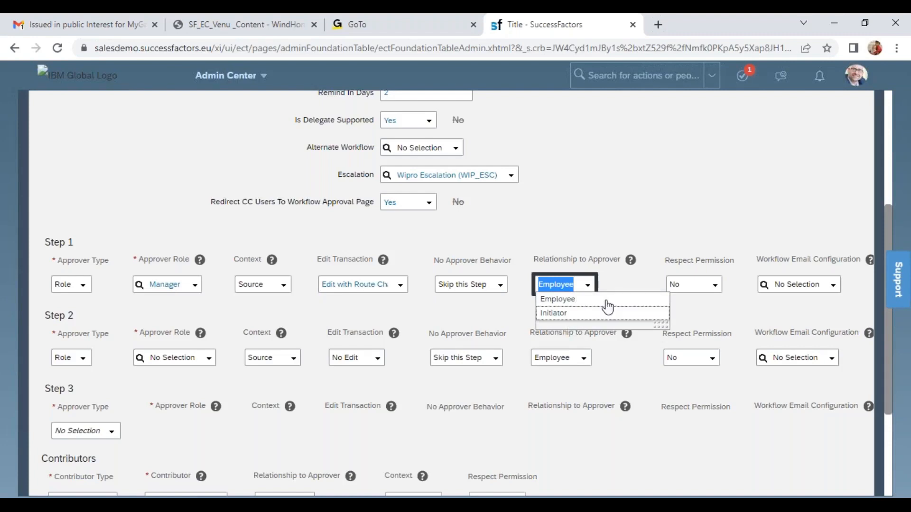
{"action": "left_click", "coordinate": [685, 239]}
- Switch Step 1's Respect Permission to Yes and back to No
{"action": "left_click_drag", "start_coordinate": [665, 262], "coordinate": [736, 265]}
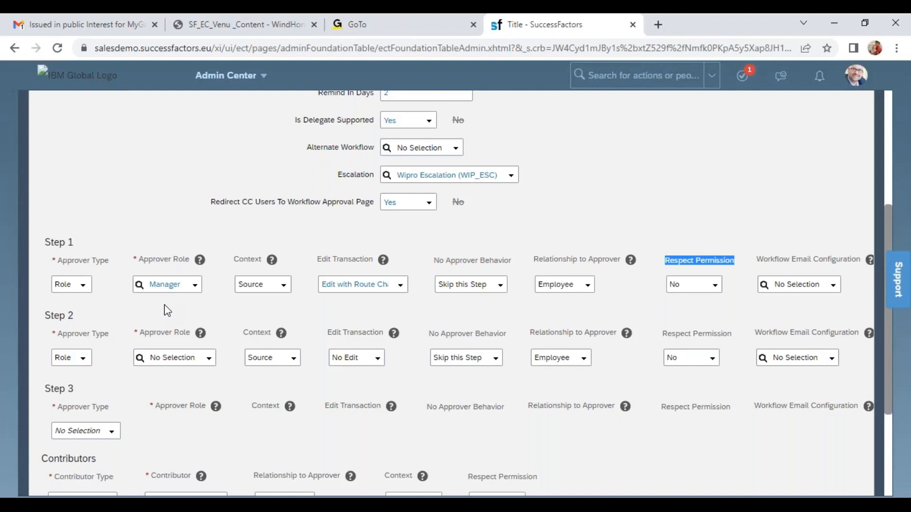
{"action": "left_click", "coordinate": [714, 291]}
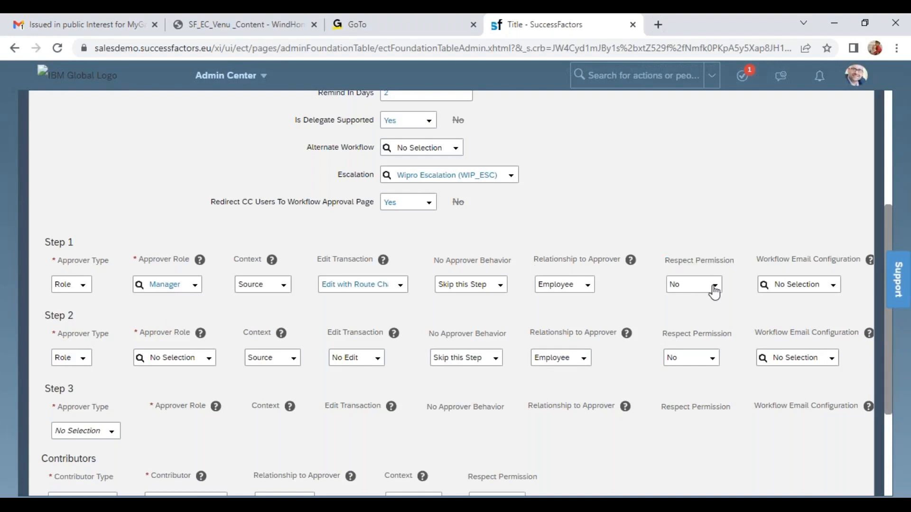
{"action": "left_click", "coordinate": [676, 314]}
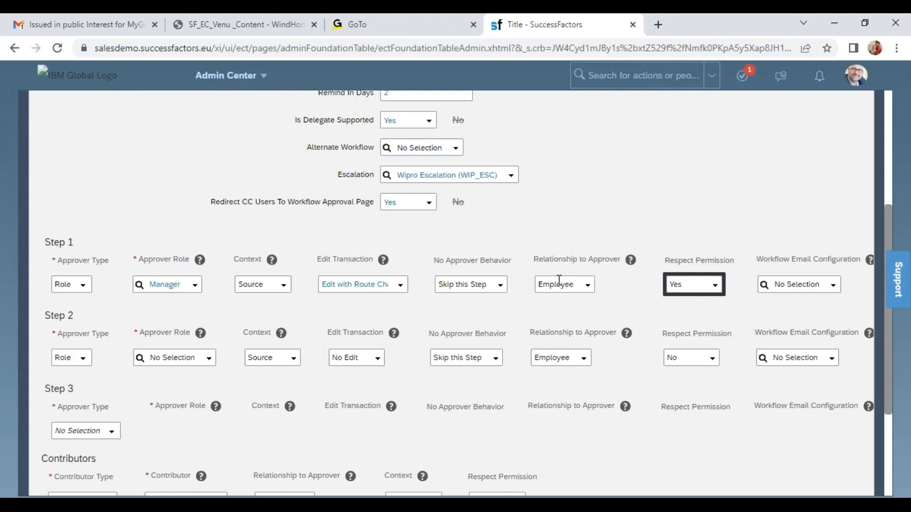
{"action": "left_click", "coordinate": [710, 290]}
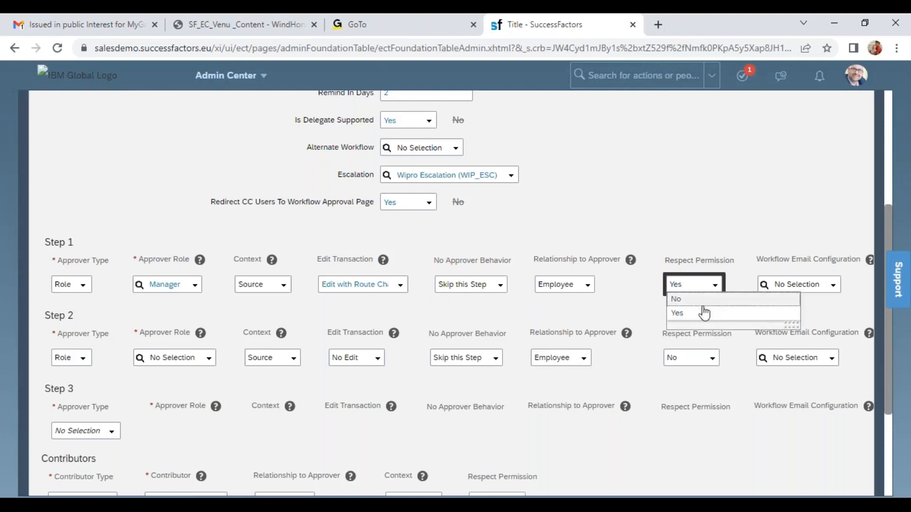
{"action": "left_click", "coordinate": [706, 301]}
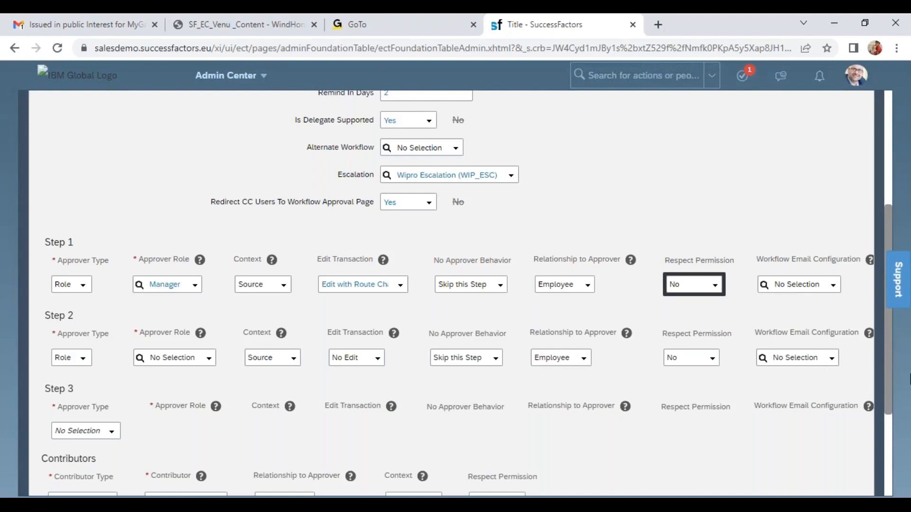
- Set Step 2's approver role to Manager Manager and its Edit Transaction to Edit without Route Change
{"action": "left_click_drag", "start_coordinate": [772, 264], "coordinate": [861, 262]}
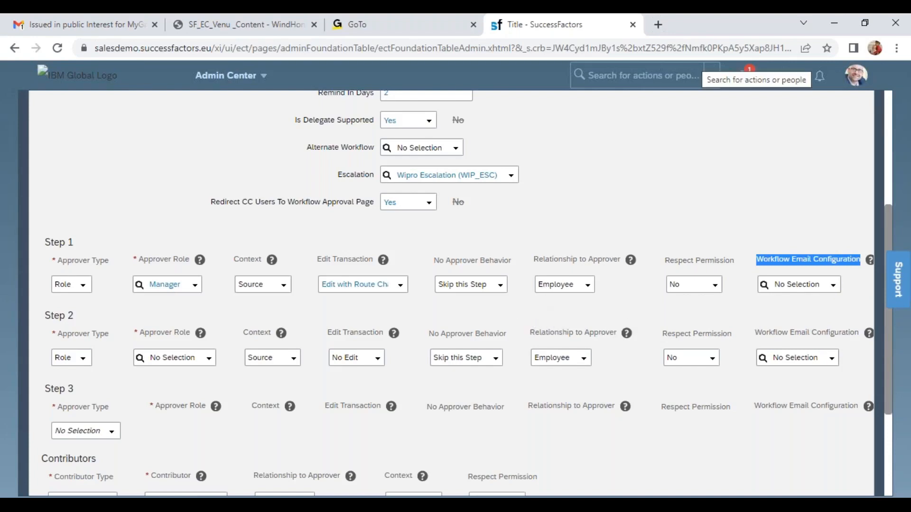
{"action": "scroll", "coordinate": [309, 244], "scroll_direction": "down", "scroll_amount": 3}
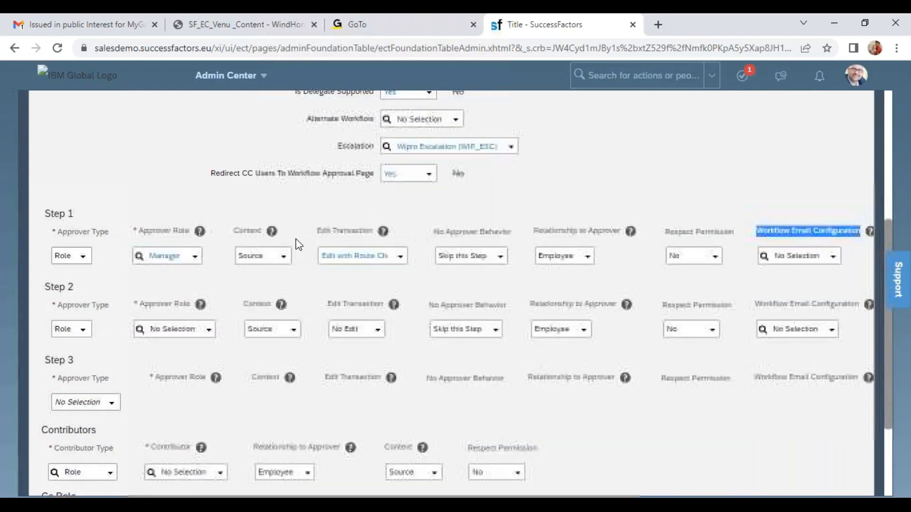
{"action": "left_click", "coordinate": [188, 225]}
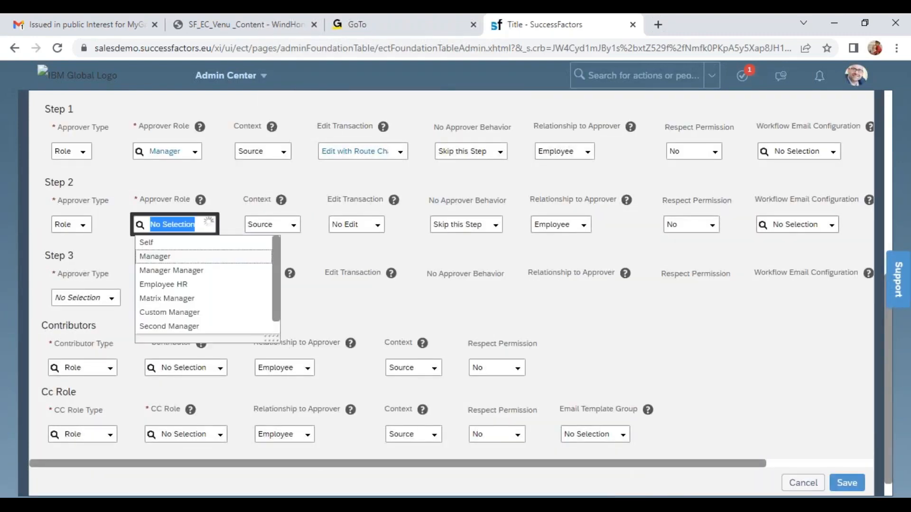
{"action": "left_click", "coordinate": [197, 273]}
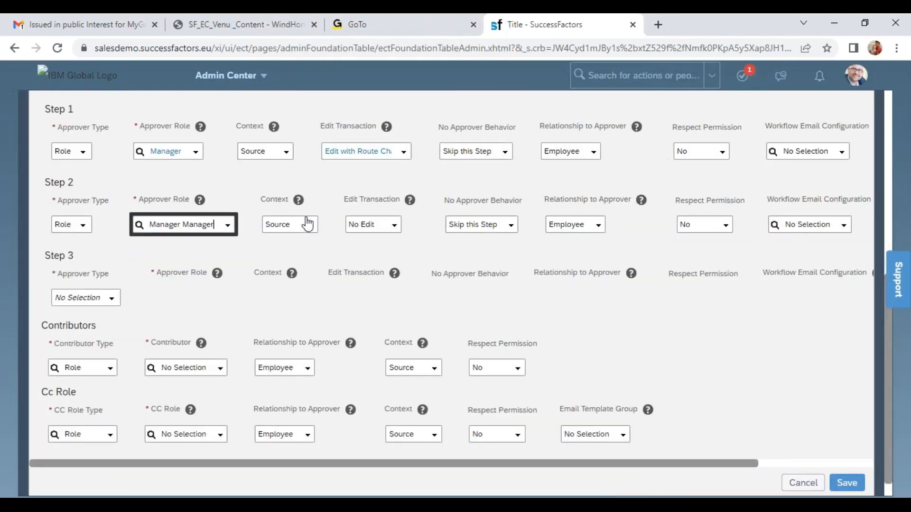
{"action": "left_click", "coordinate": [394, 227]}
{"action": "left_click", "coordinate": [400, 267]}
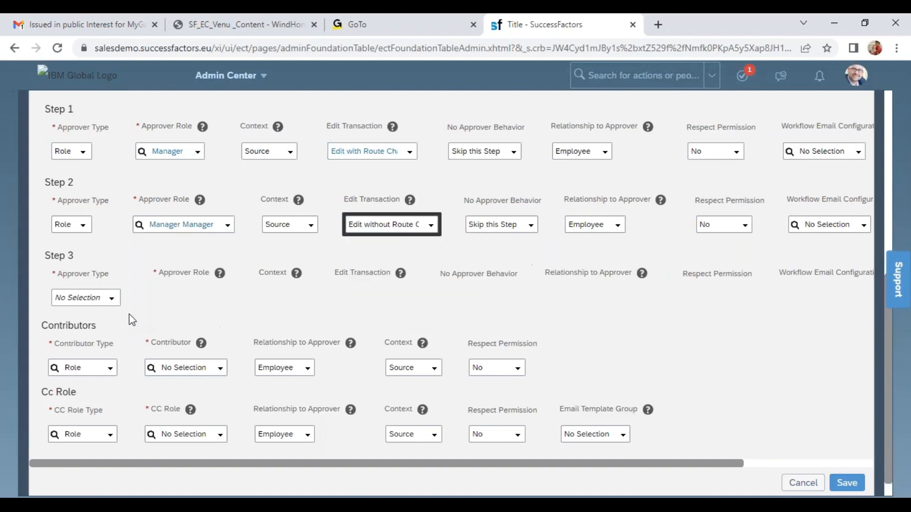
- Add Step 3 with approver type Role, approver role Manager and context Target
{"action": "left_click", "coordinate": [111, 299]}
{"action": "left_click", "coordinate": [94, 327]}
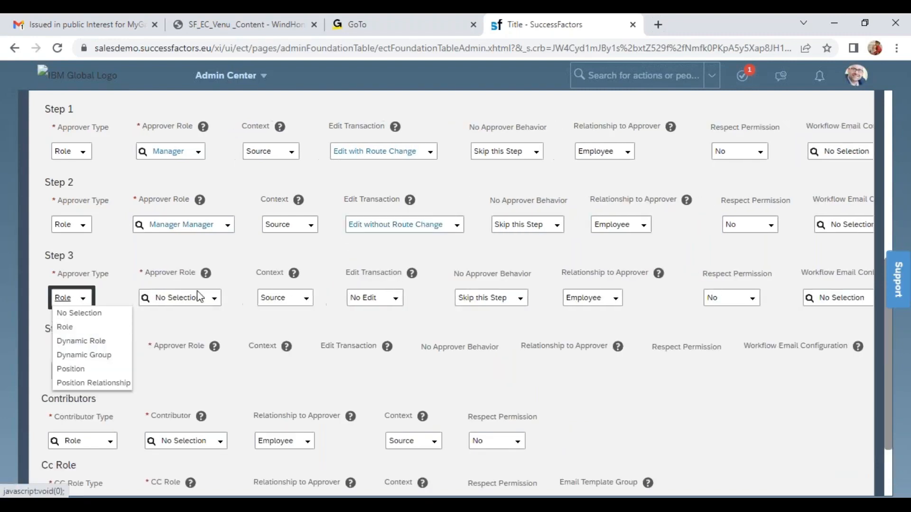
{"action": "left_click", "coordinate": [212, 299]}
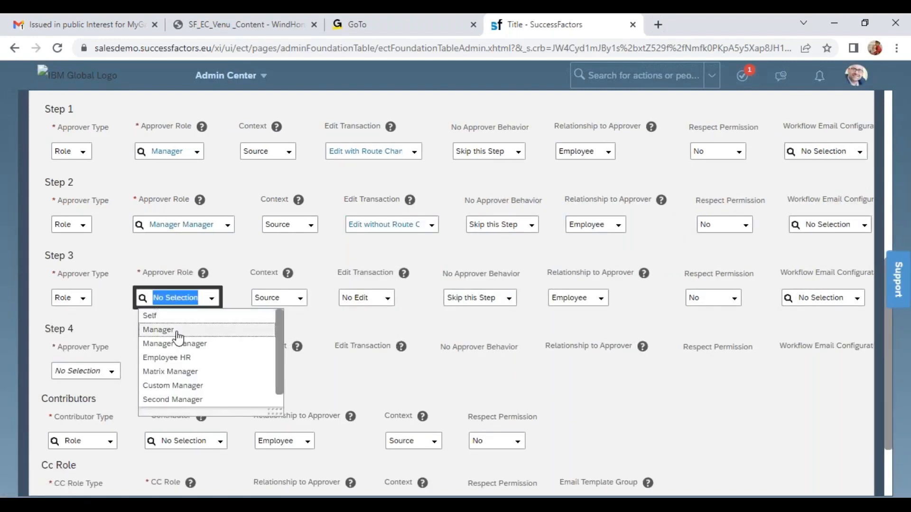
{"action": "left_click", "coordinate": [177, 332]}
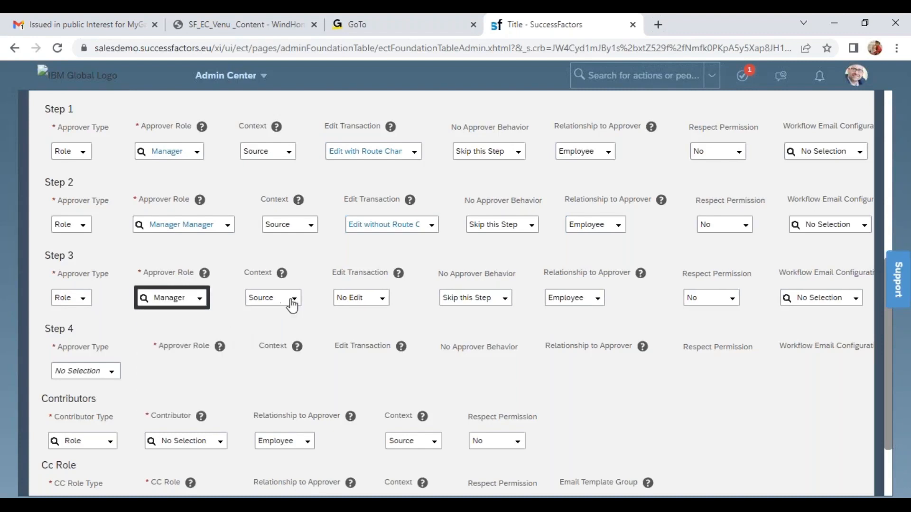
{"action": "left_click", "coordinate": [293, 300]}
{"action": "left_click", "coordinate": [261, 323]}
- Set Step 3 to Edit Attachment Only, with Stop the Workflow as No Approver Behavior and Respect Permission Yes
{"action": "left_click", "coordinate": [374, 298]}
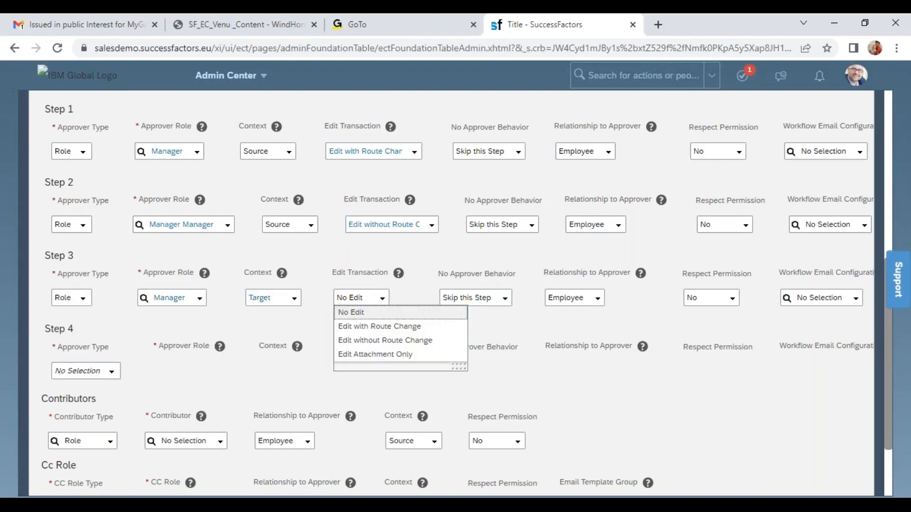
{"action": "left_click", "coordinate": [370, 354]}
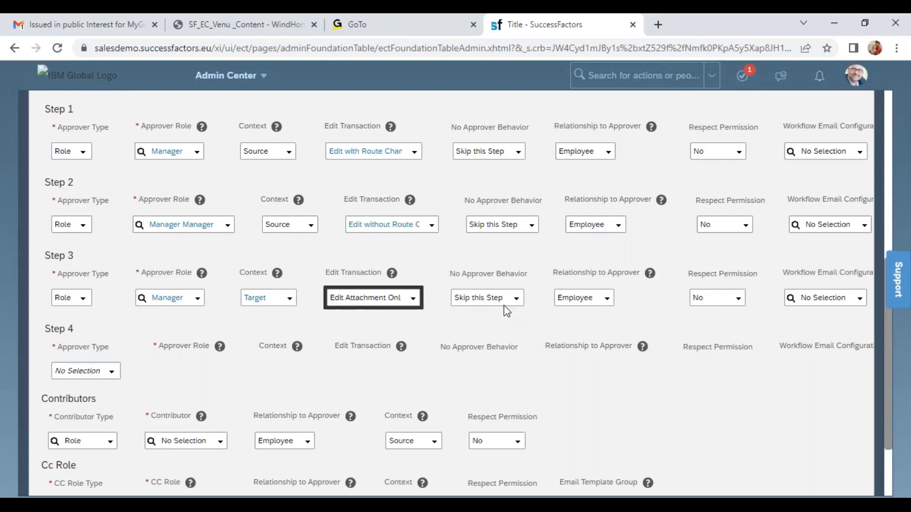
{"action": "left_click", "coordinate": [516, 299]}
{"action": "left_click", "coordinate": [498, 340]}
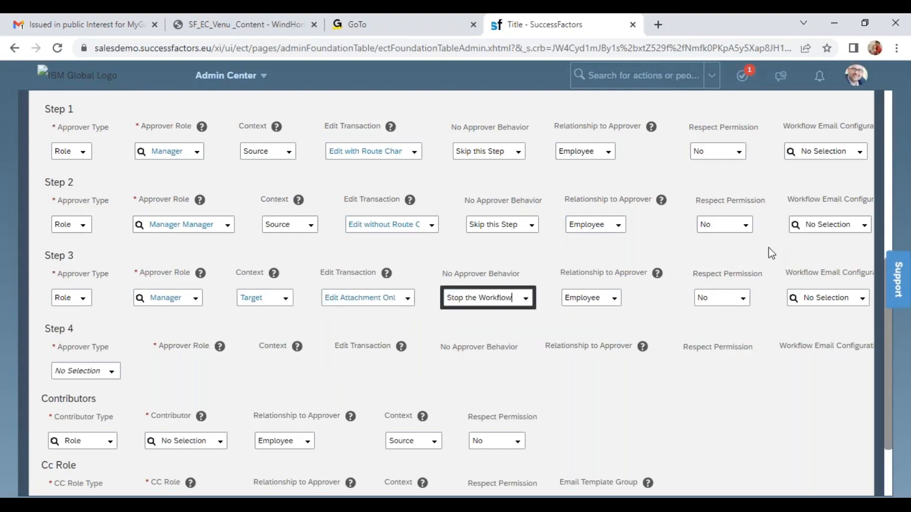
{"action": "left_click", "coordinate": [743, 299]}
{"action": "left_click", "coordinate": [731, 325]}
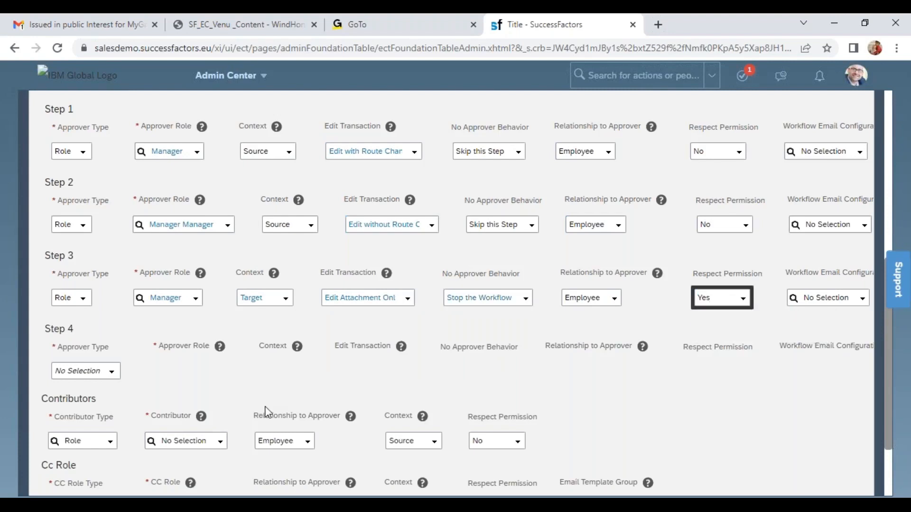
{"action": "left_click", "coordinate": [133, 394]}
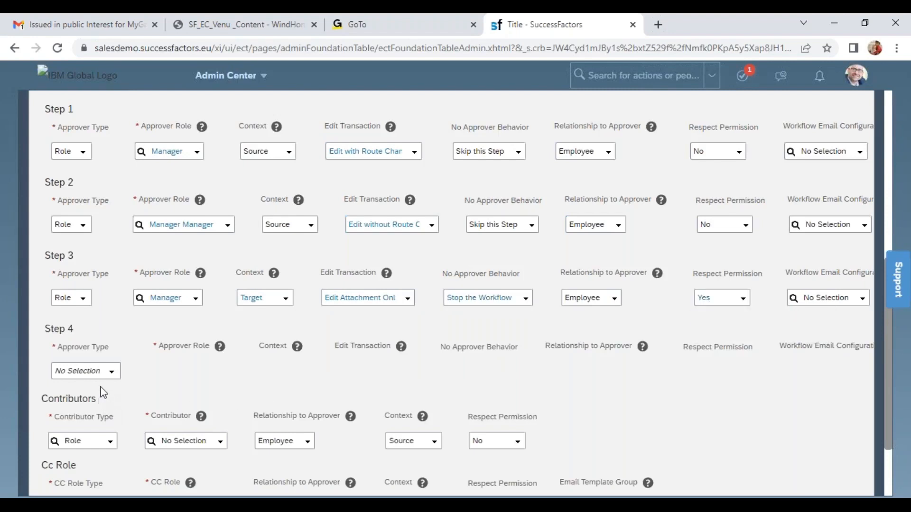
- Add Step 4 with approver type Dynamic Role and Wipro Dynamic Role as its approver role
{"action": "left_click", "coordinate": [110, 372]}
{"action": "left_click", "coordinate": [98, 413]}
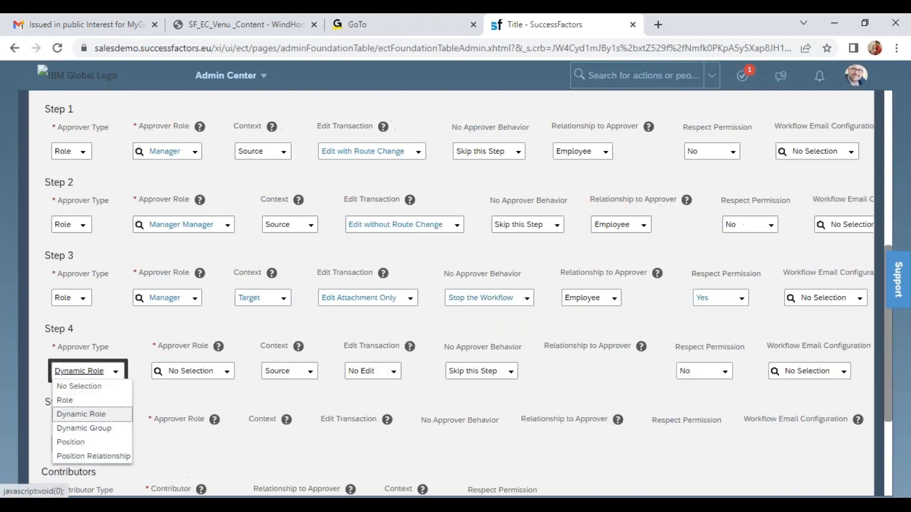
{"action": "left_click", "coordinate": [196, 371]}
{"action": "type", "text": "wi"}
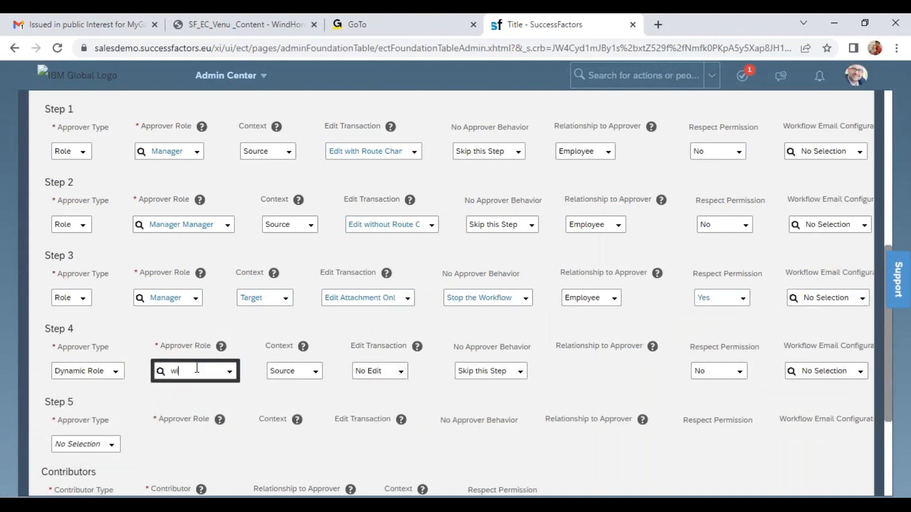
{"action": "type", "text": "pr"}
{"action": "left_click", "coordinate": [196, 393]}
- Add Step 5 with approver type Dynamic Group and Wipro Workflow Group as its approver role
{"action": "scroll", "coordinate": [138, 409], "scroll_direction": "down", "scroll_amount": 3}
{"action": "left_click", "coordinate": [86, 311]}
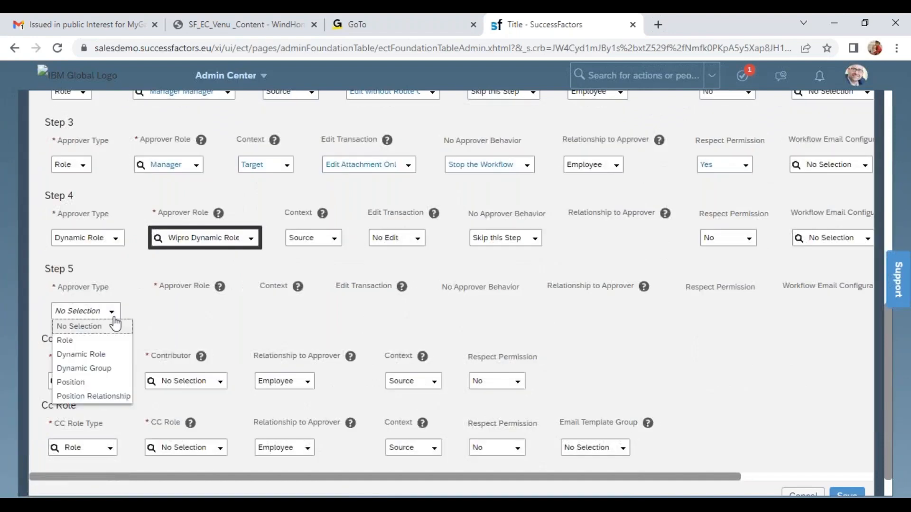
{"action": "left_click", "coordinate": [88, 369]}
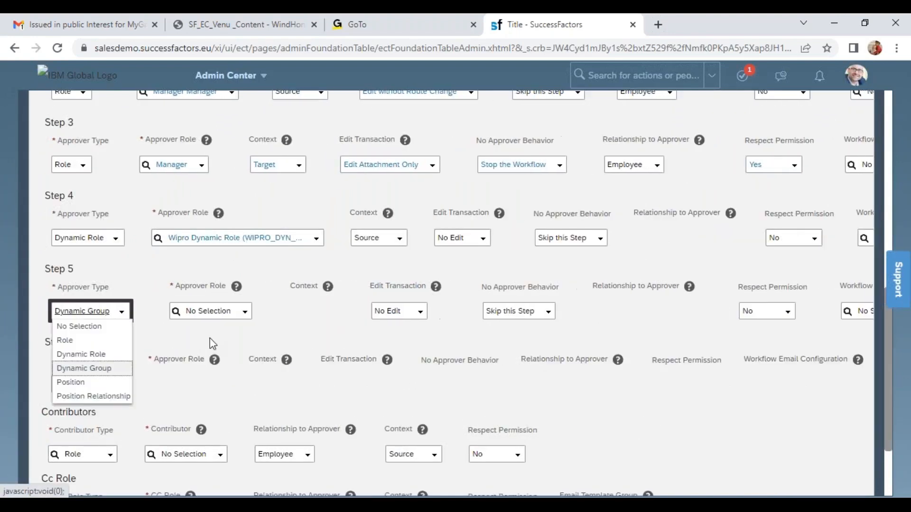
{"action": "left_click", "coordinate": [197, 311]}
{"action": "type", "text": "wpr"}
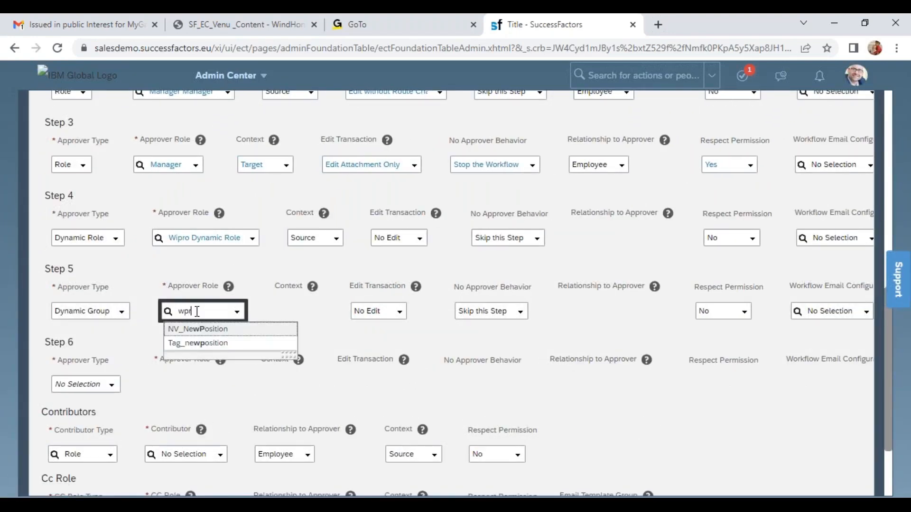
{"action": "key", "text": "BackSpace"}
{"action": "type", "text": "ip"}
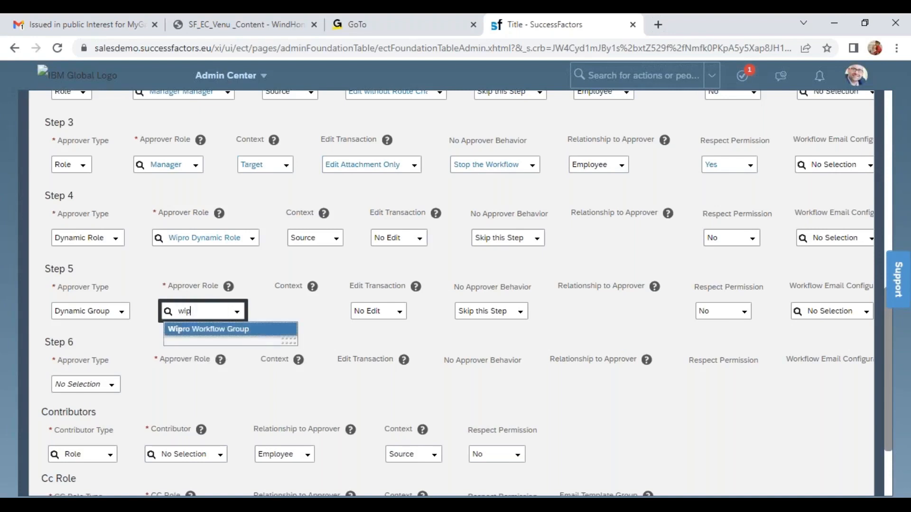
{"action": "left_click", "coordinate": [247, 329]}
- Set Step 6's approver type to Position and open the Position Org Chart in a duplicate of the current browser tab
{"action": "left_click", "coordinate": [108, 390]}
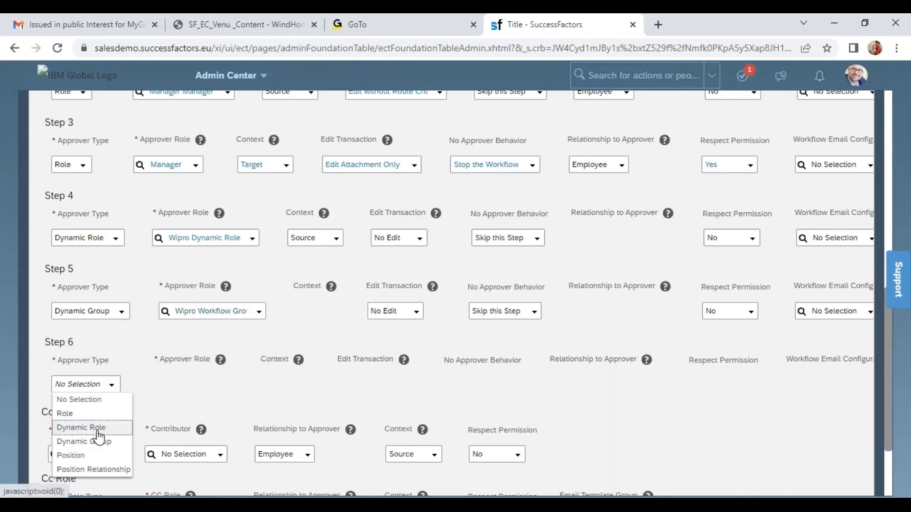
{"action": "left_click", "coordinate": [95, 456]}
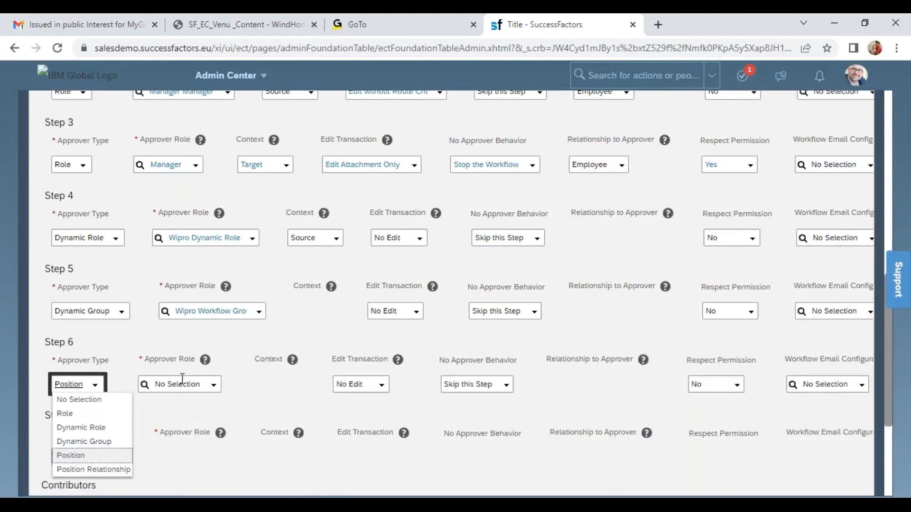
{"action": "right_click", "coordinate": [550, 20]}
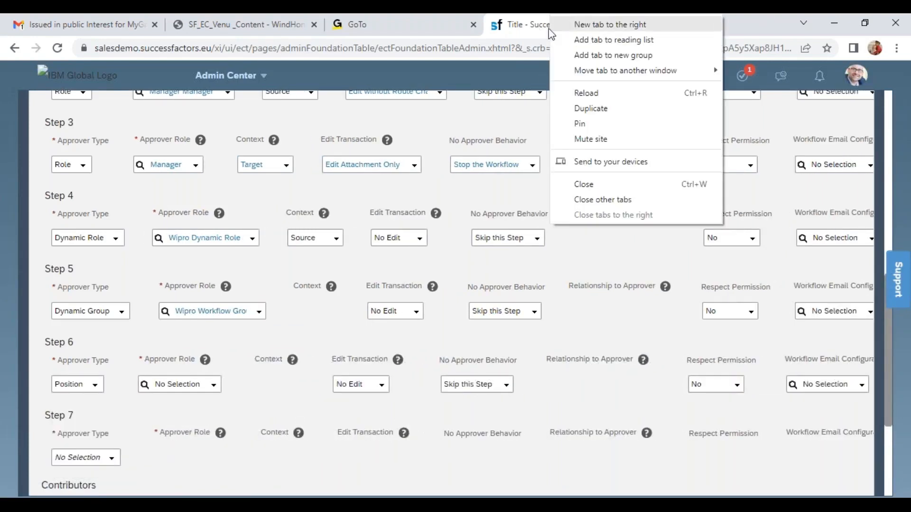
{"action": "left_click", "coordinate": [590, 109]}
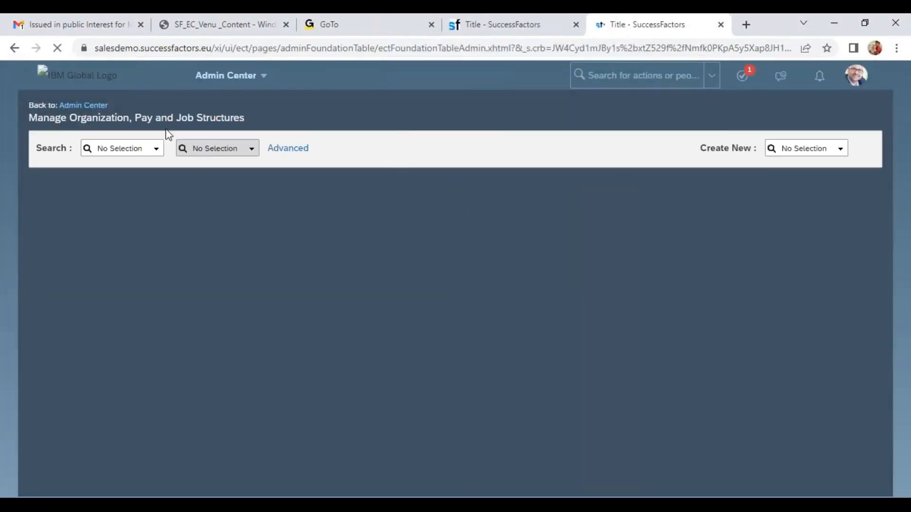
{"action": "left_click", "coordinate": [252, 77]}
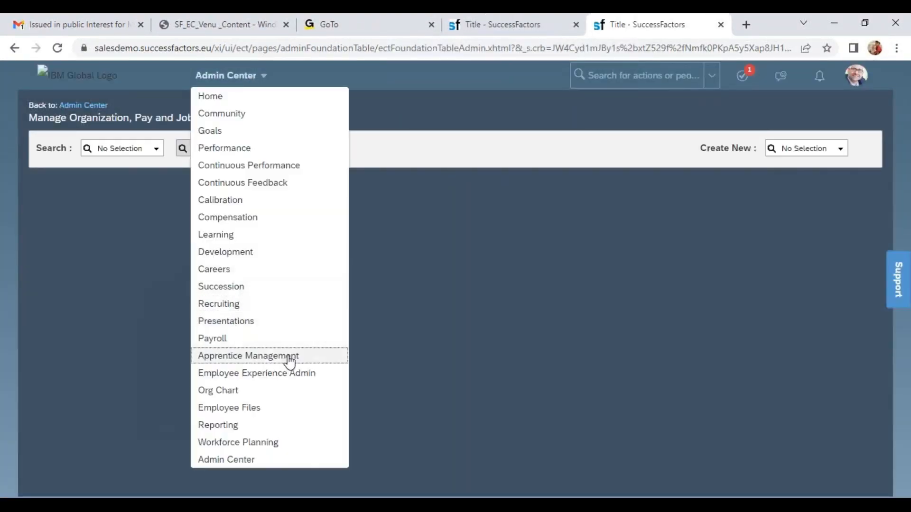
{"action": "left_click", "coordinate": [254, 395]}
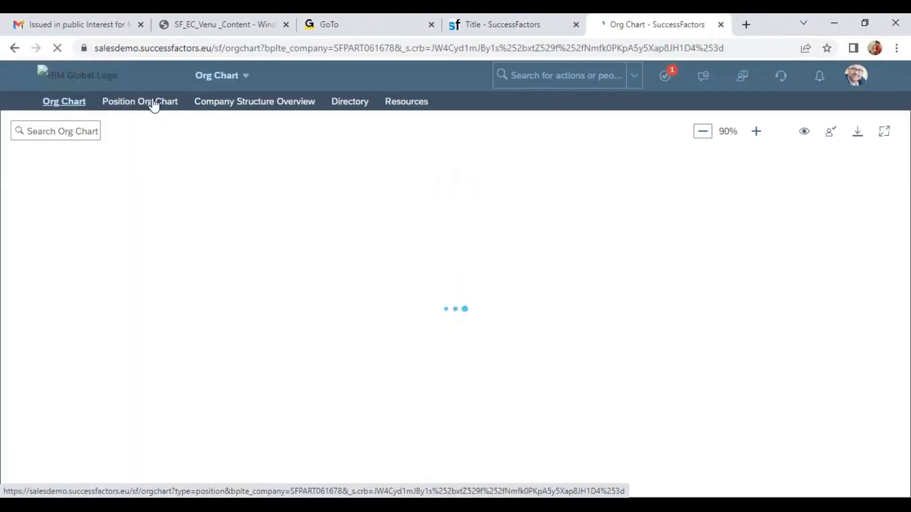
{"action": "left_click", "coordinate": [154, 101]}
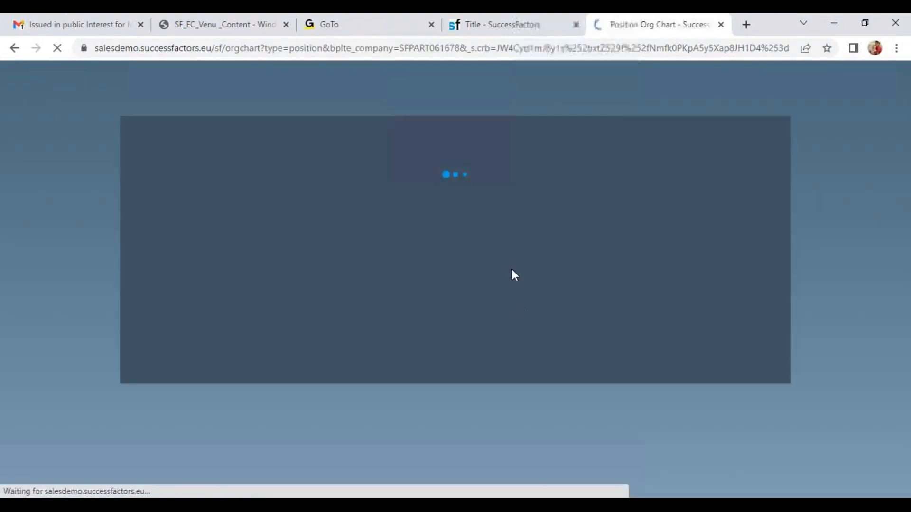
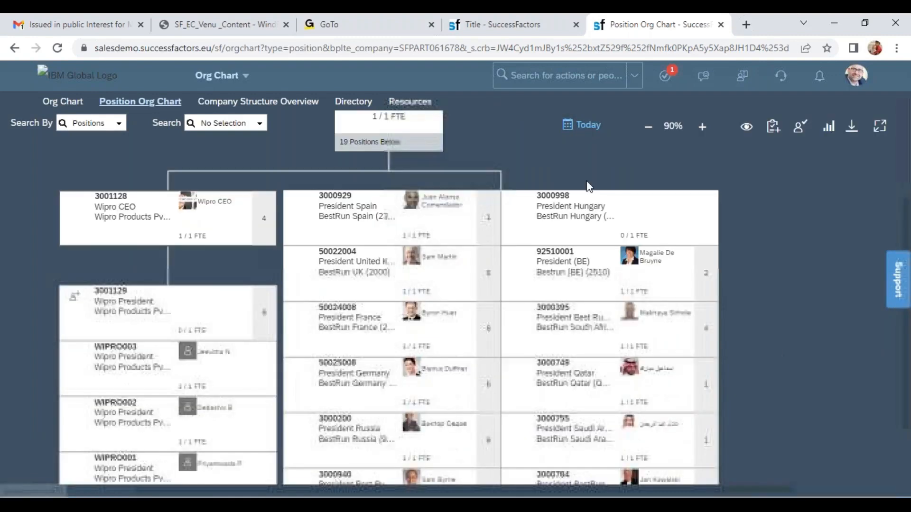
- Open the President France position in the org chart and copy its position code
{"action": "left_click", "coordinate": [351, 264]}
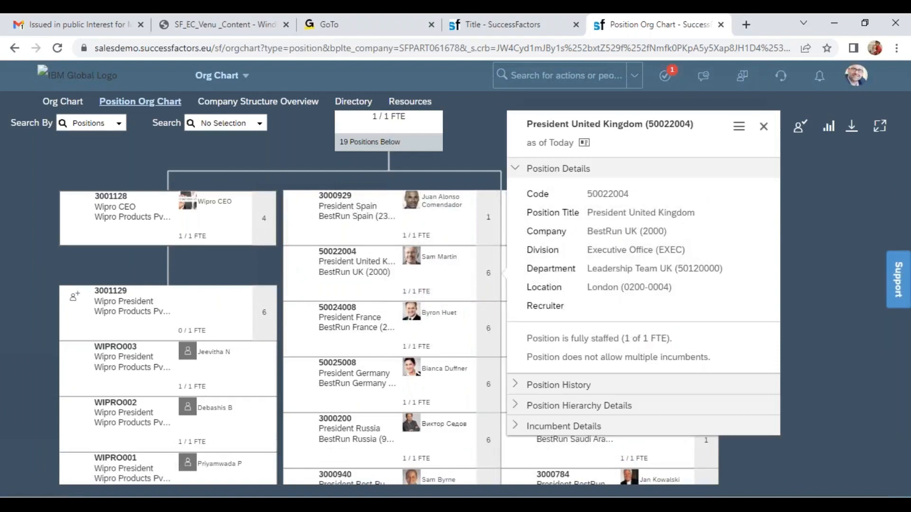
{"action": "left_click", "coordinate": [358, 322]}
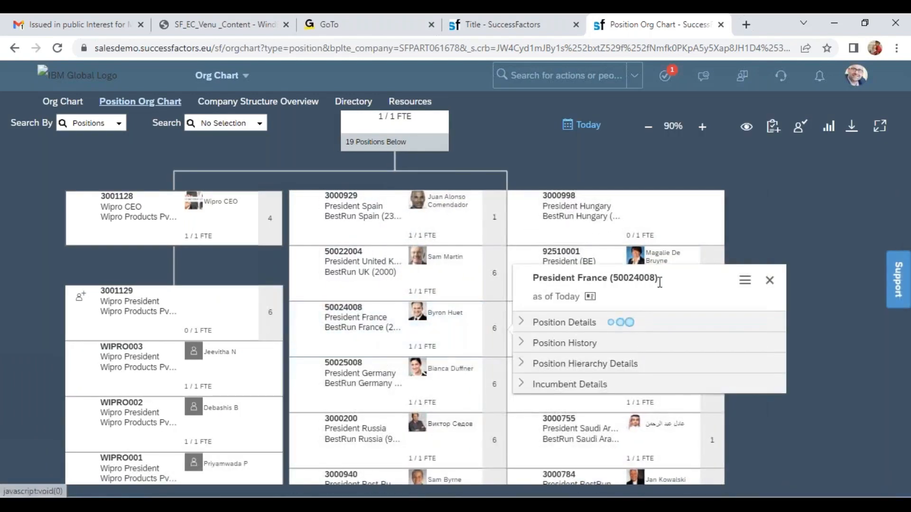
{"action": "double_click", "coordinate": [634, 176]}
{"action": "key", "text": "ctrl+c"}
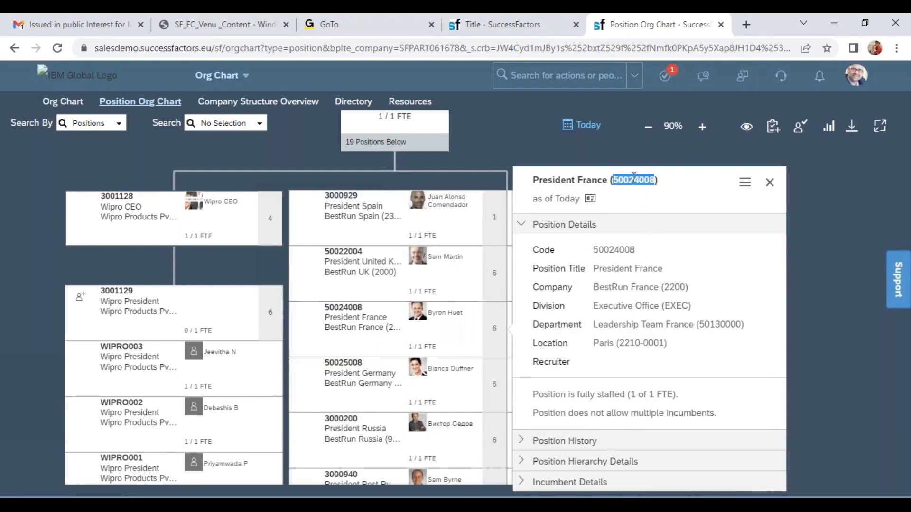
- Return to the workflow form and assign the President France position (50024008) as Step 6's approver role
{"action": "left_click", "coordinate": [506, 26]}
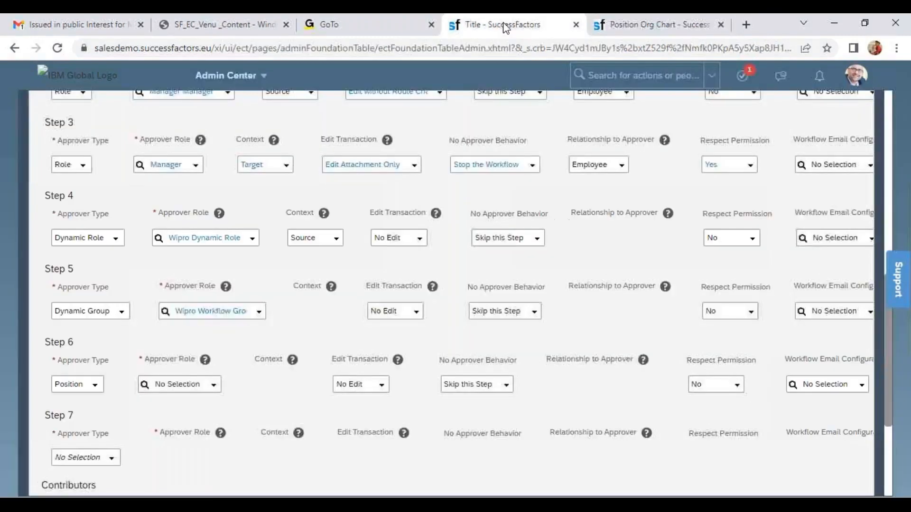
{"action": "left_click", "coordinate": [186, 384]}
{"action": "key", "text": "ctrl+v"}
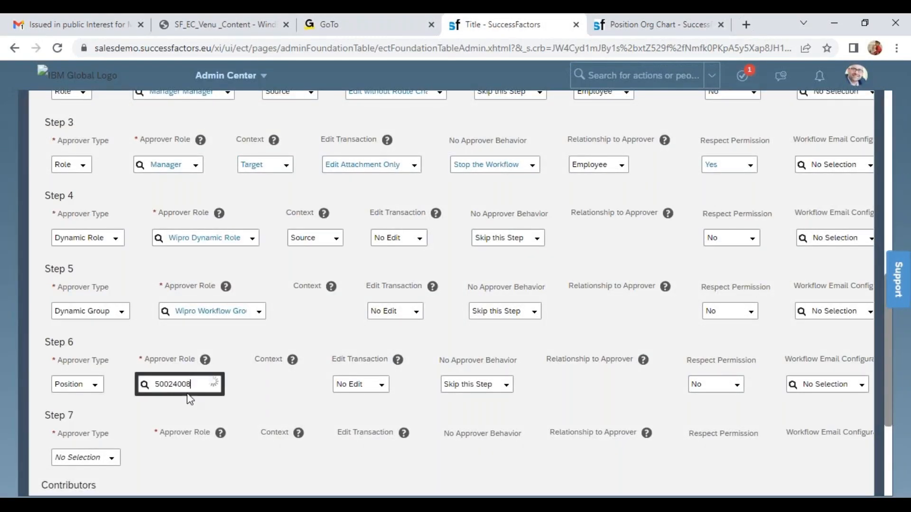
{"action": "left_click", "coordinate": [187, 402]}
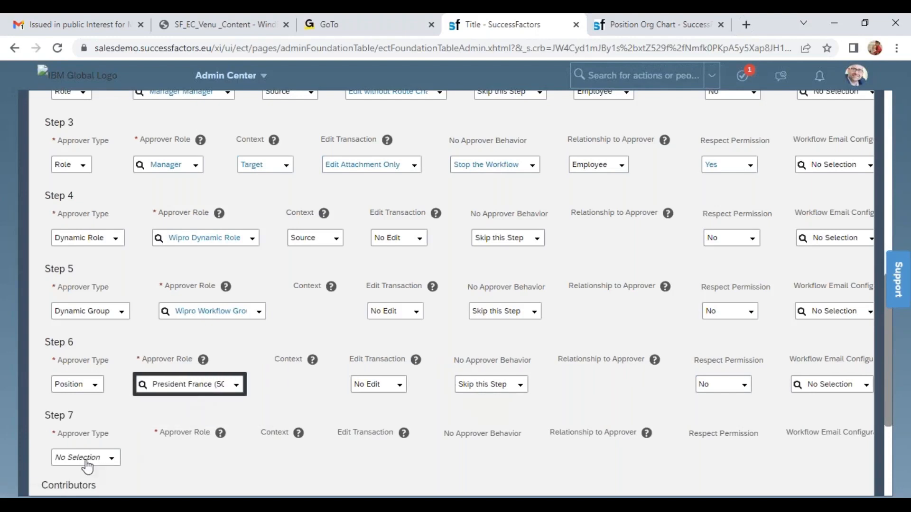
{"action": "scroll", "coordinate": [116, 451], "scroll_direction": "down", "scroll_amount": 3}
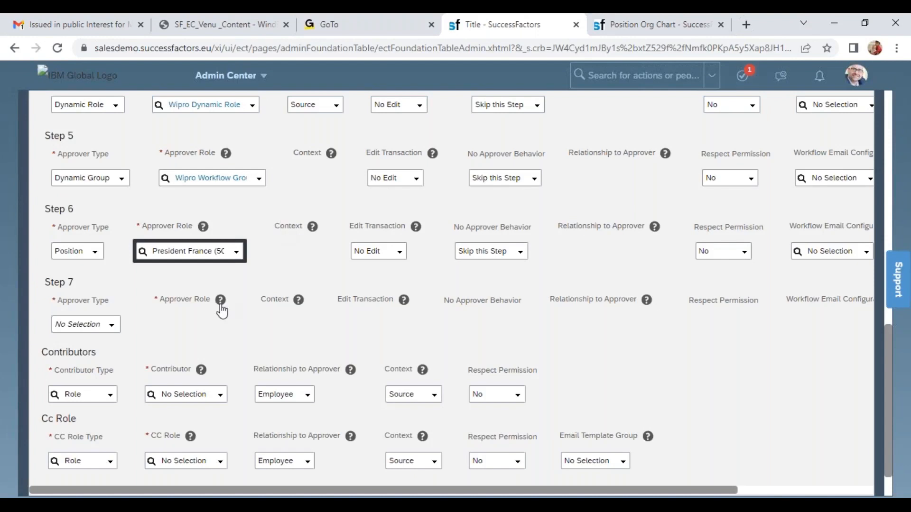
{"action": "scroll", "coordinate": [157, 342], "scroll_direction": "down", "scroll_amount": 1}
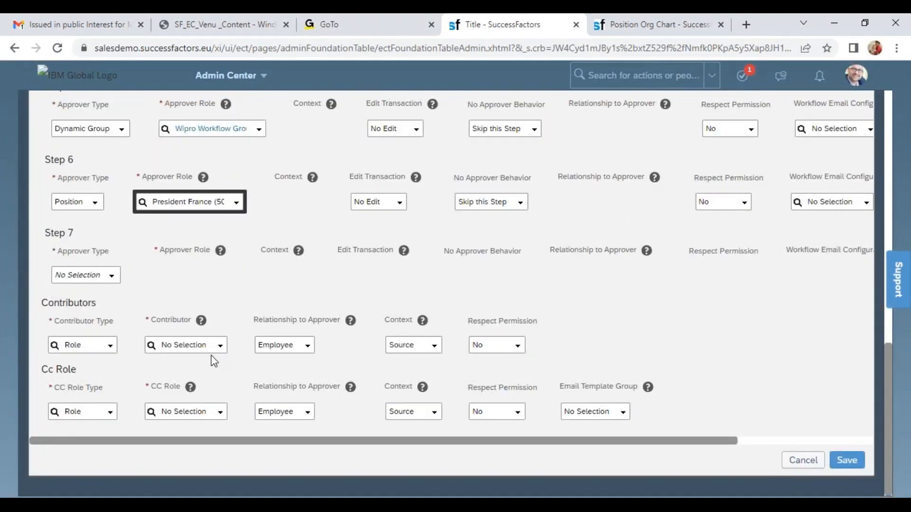
- Set the first contributor's type to Person and consult the Position Org Chart for an employee to use
{"action": "left_click", "coordinate": [221, 346]}
{"action": "left_click", "coordinate": [110, 346]}
{"action": "left_click", "coordinate": [66, 405]}
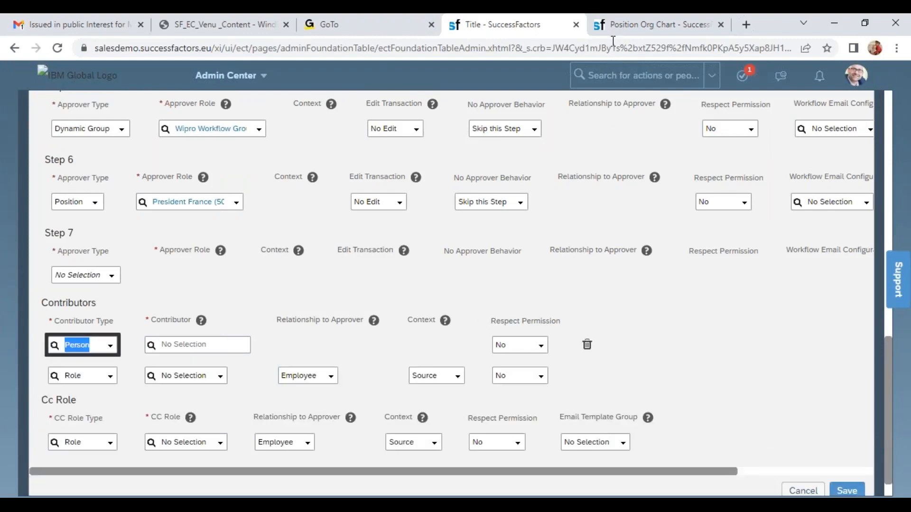
{"action": "key", "text": "ctrl+Tab"}
{"action": "scroll", "coordinate": [456, 451], "scroll_direction": "down", "scroll_amount": 2}
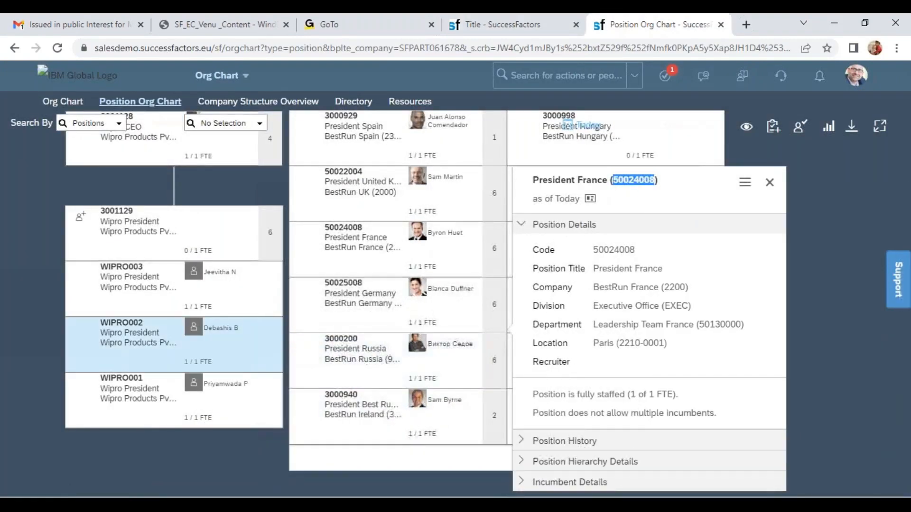
{"action": "scroll", "coordinate": [380, 332], "scroll_direction": "up", "scroll_amount": 2}
{"action": "left_click", "coordinate": [770, 183]}
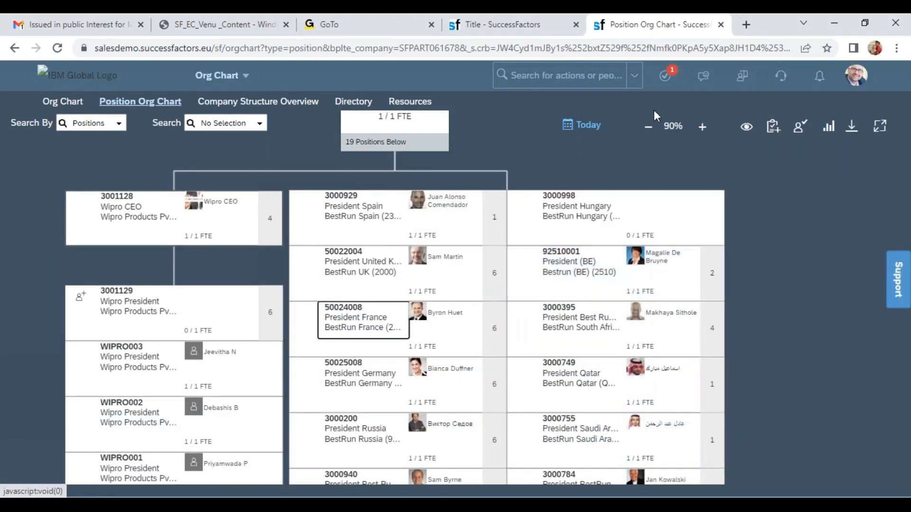
- Return to the workflow form and assign the employee holding the President (BE) position as contributor
{"action": "left_click", "coordinate": [492, 20]}
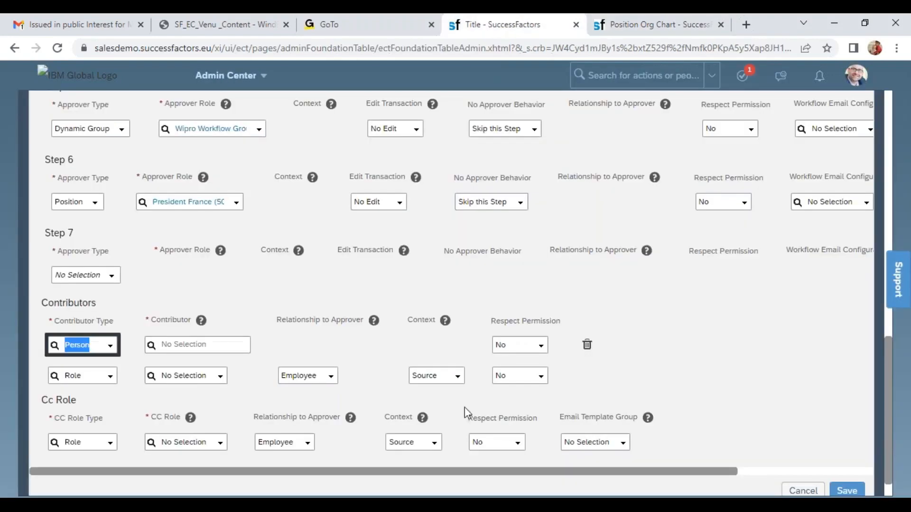
{"action": "left_click", "coordinate": [176, 339]}
{"action": "type", "text": "magal"}
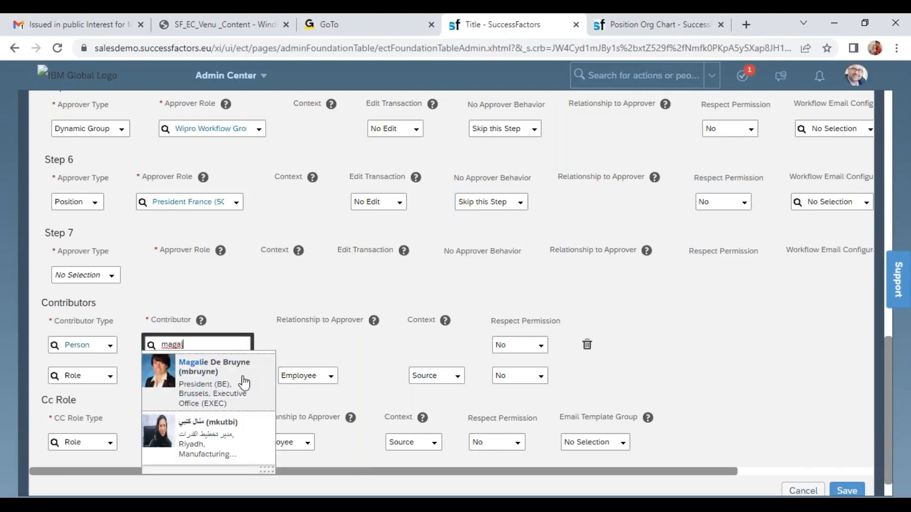
{"action": "left_click", "coordinate": [244, 379]}
- Add a CC role of type Role with Self as the recipient
{"action": "scroll", "coordinate": [378, 365], "scroll_direction": "down", "scroll_amount": 1}
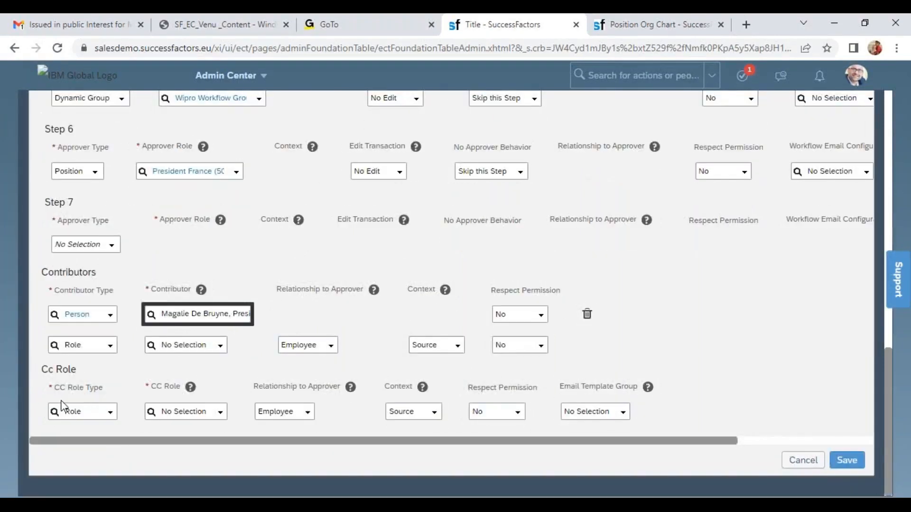
{"action": "left_click", "coordinate": [107, 417]}
{"action": "left_click", "coordinate": [216, 413]}
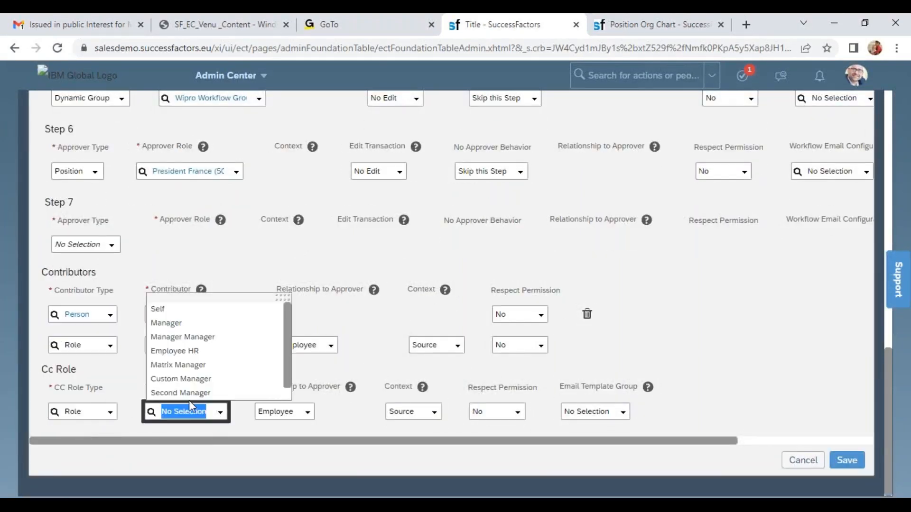
{"action": "left_click", "coordinate": [158, 311]}
{"action": "left_click", "coordinate": [107, 442]}
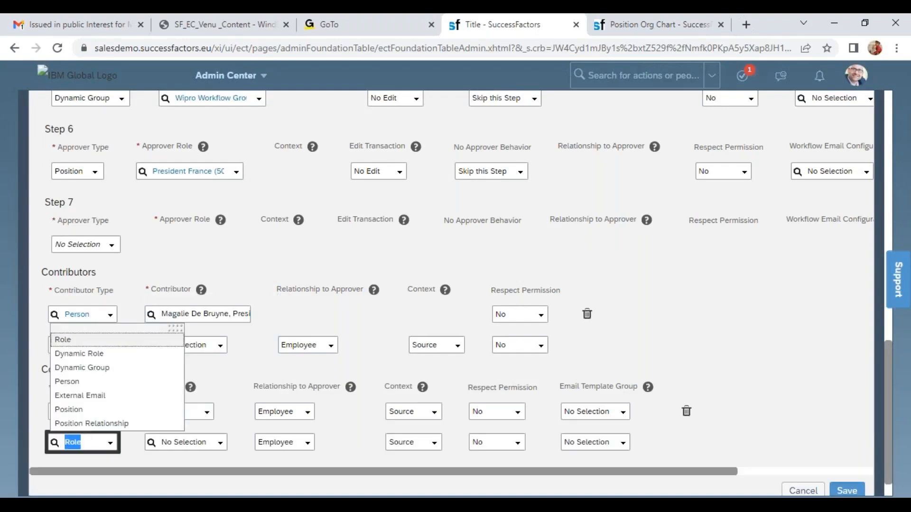
{"action": "left_click", "coordinate": [105, 398]}
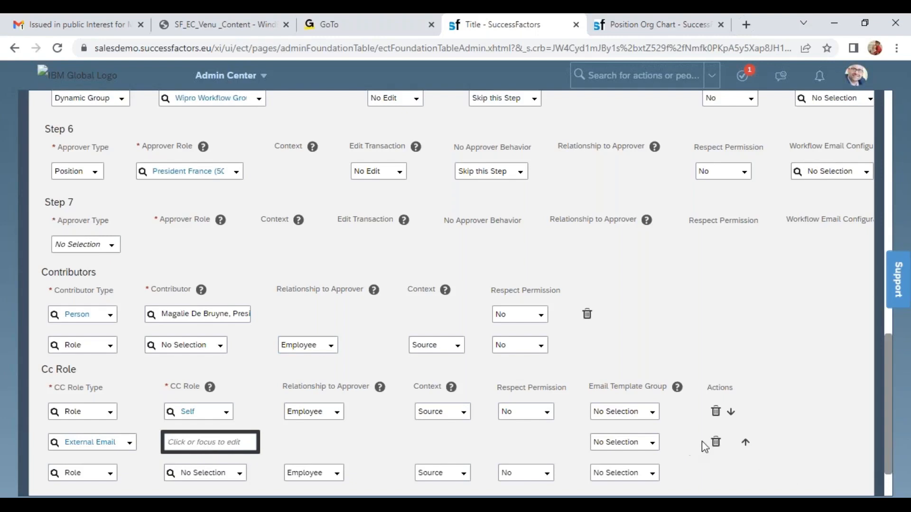
{"action": "left_click", "coordinate": [716, 443]}
- Save the WIPRO_TRANSFER workflow and start a new Workflow record
{"action": "left_click", "coordinate": [844, 491]}
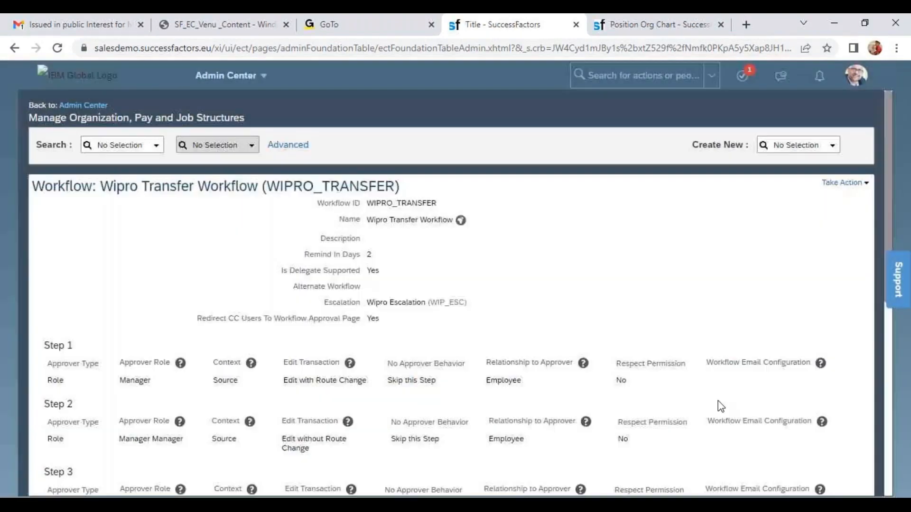
{"action": "left_click", "coordinate": [793, 139]}
{"action": "type", "text": "work"}
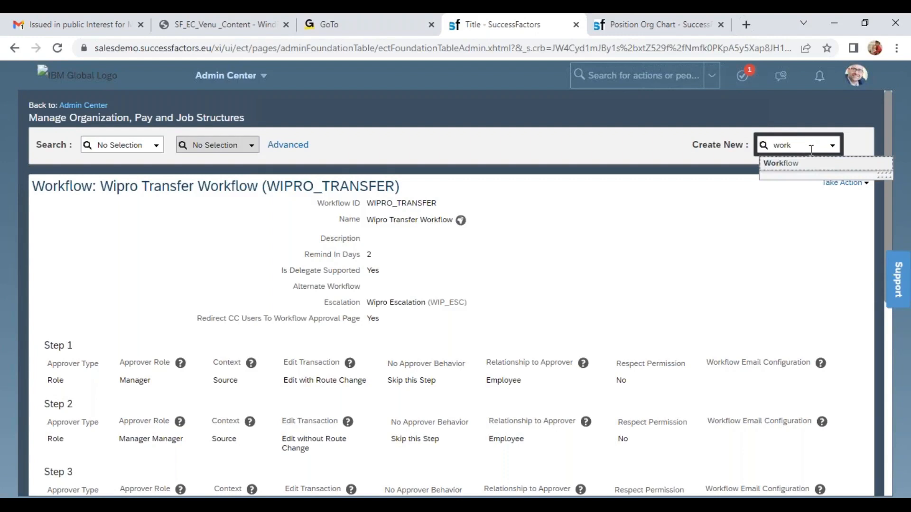
{"action": "left_click", "coordinate": [783, 165]}
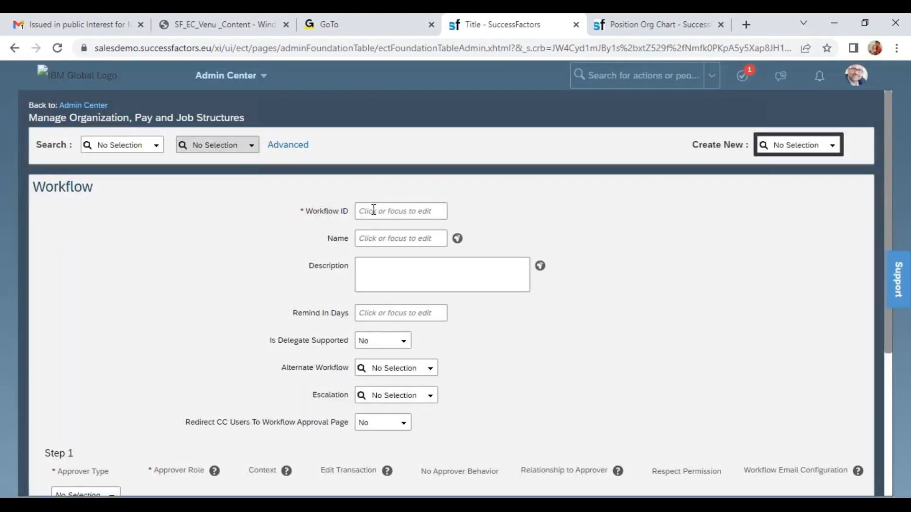
- Give the new workflow the ID WIPRO_PROM and the name Wipro Promotion
{"action": "left_click", "coordinate": [374, 209]}
{"action": "type", "text": "WU"}
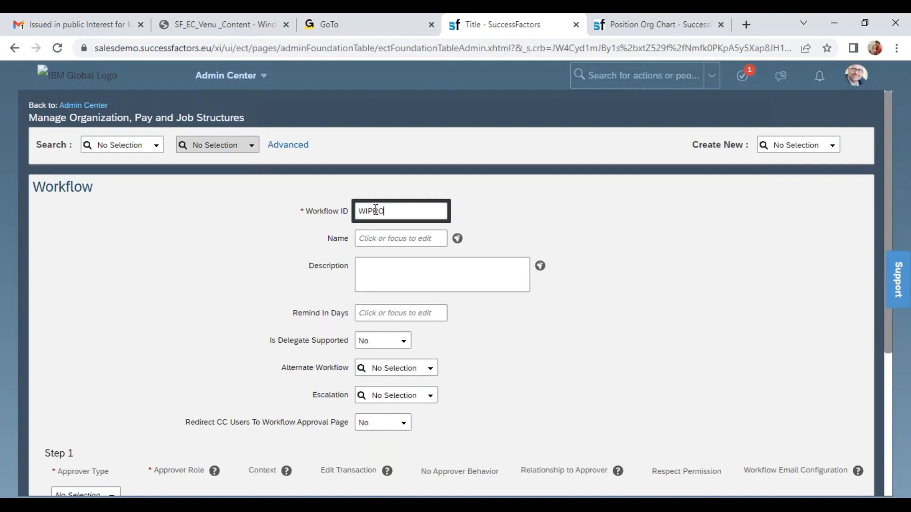
{"action": "key", "text": "Tab"}
{"action": "type", "text": "Wip"}
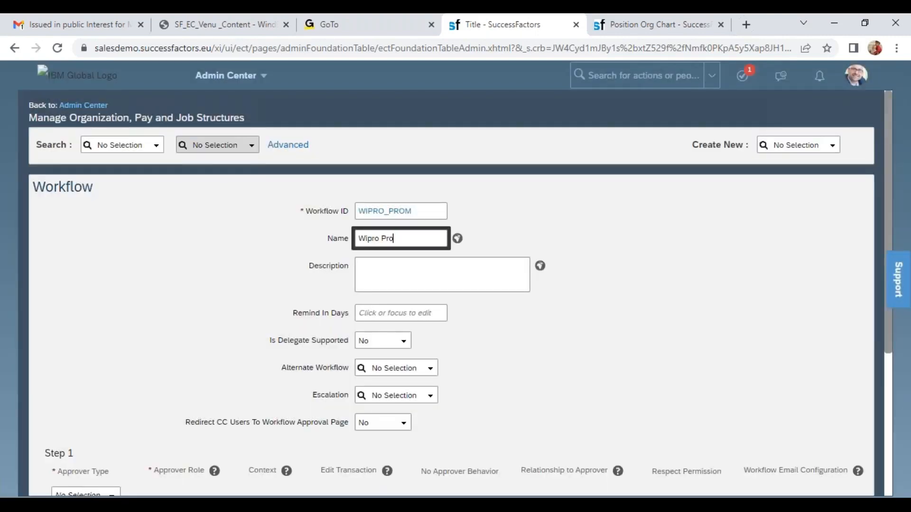
{"action": "key", "text": "Tab"}
{"action": "key", "text": "Tab"}
{"action": "key", "text": "Tab"}
{"action": "key", "text": "Tab"}
{"action": "key", "text": "Tab"}
{"action": "key", "text": "Tab"}
{"action": "key", "text": "Tab"}
{"action": "key", "text": "Tab"}
{"action": "key", "text": "Tab"}
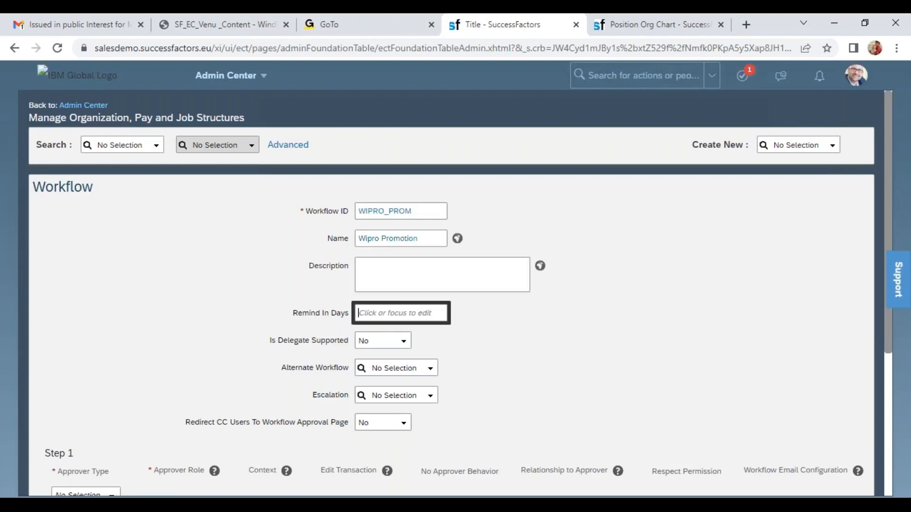
- Set Step 1 of the promotion workflow to approver type Role with Manager as approver role
{"action": "scroll", "coordinate": [412, 336], "scroll_direction": "down", "scroll_amount": 5}
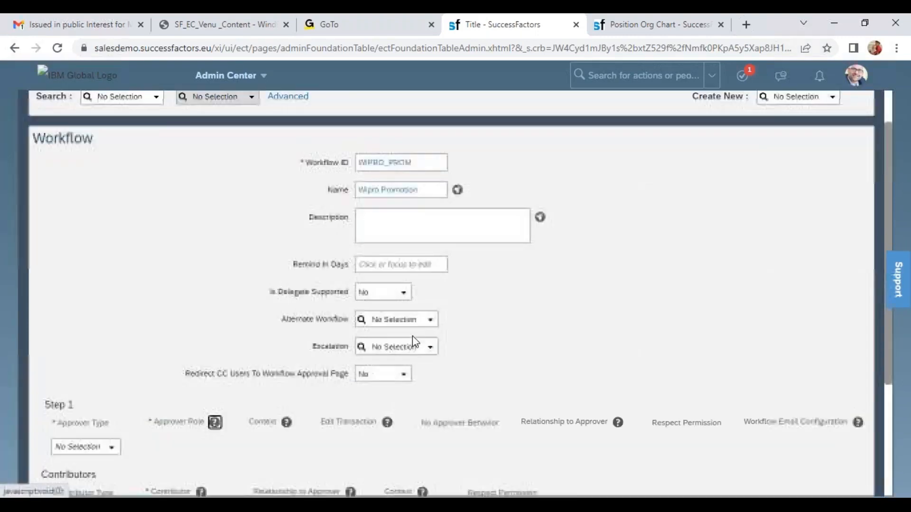
{"action": "left_click", "coordinate": [118, 277]}
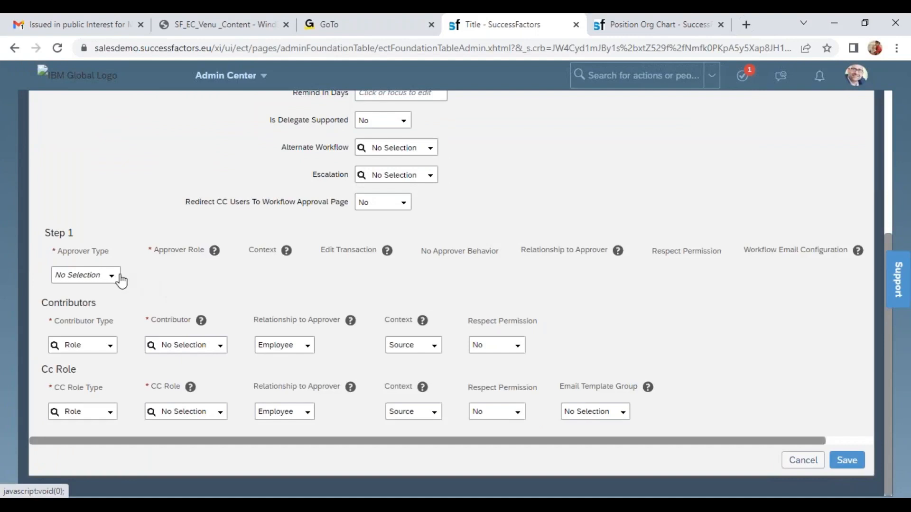
{"action": "left_click", "coordinate": [100, 305]}
{"action": "left_click", "coordinate": [198, 275]}
{"action": "left_click", "coordinate": [184, 308]}
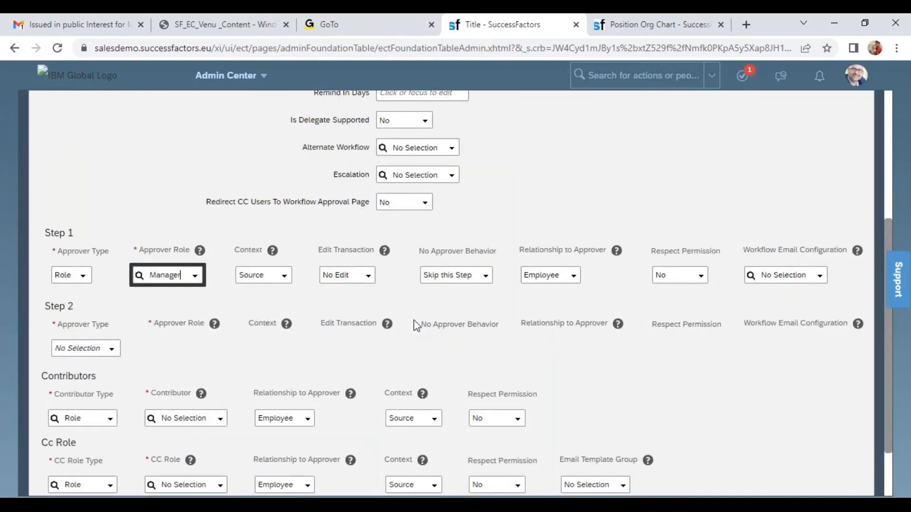
- Enable delegate support for the promotion workflow and save the record
{"action": "scroll", "coordinate": [482, 360], "scroll_direction": "up", "scroll_amount": 5}
{"action": "left_click", "coordinate": [422, 344]}
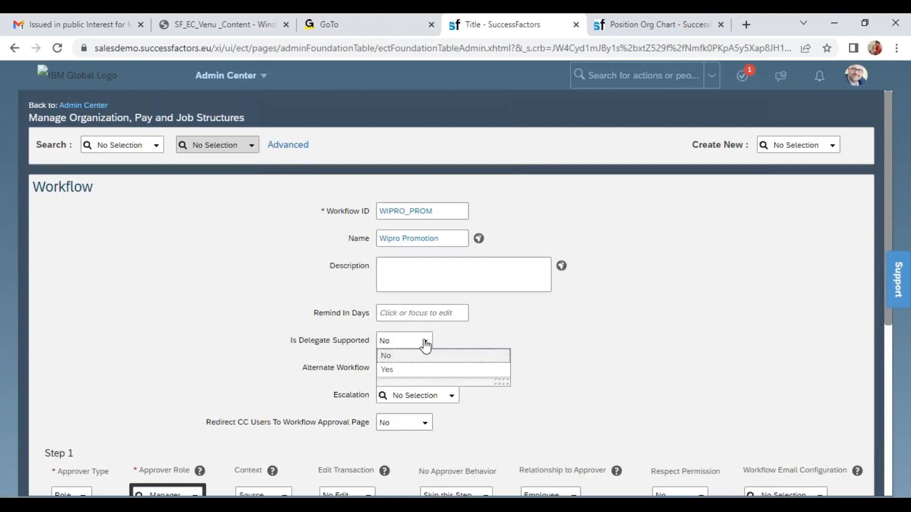
{"action": "left_click", "coordinate": [396, 371]}
{"action": "scroll", "coordinate": [478, 416], "scroll_direction": "down", "scroll_amount": 3}
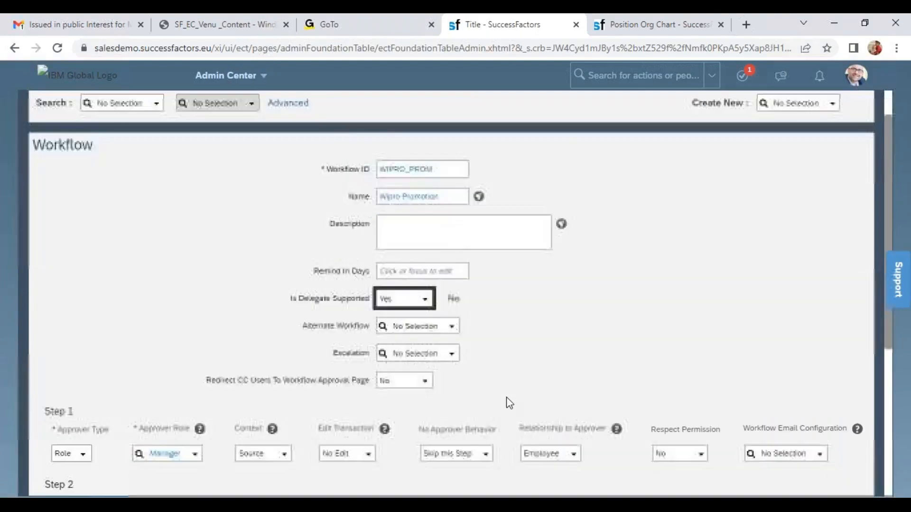
{"action": "scroll", "coordinate": [727, 449], "scroll_direction": "down", "scroll_amount": 3}
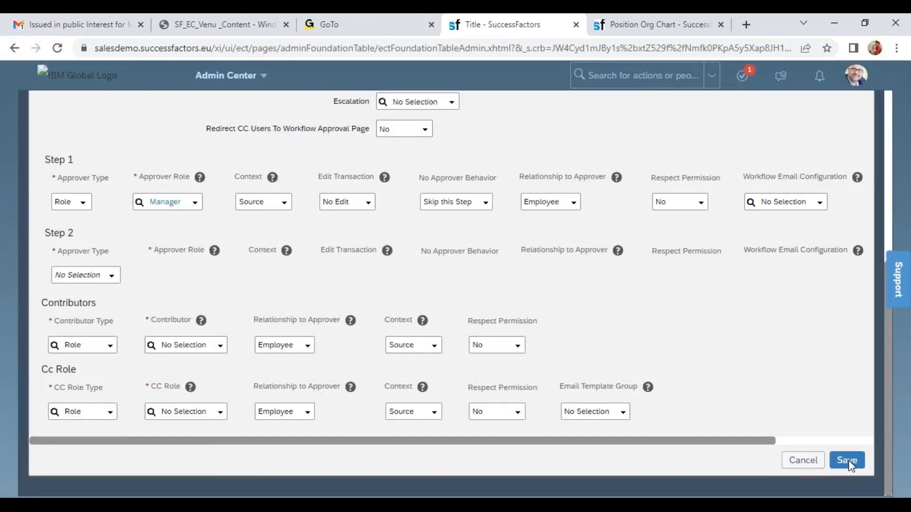
{"action": "left_click", "coordinate": [847, 460]}
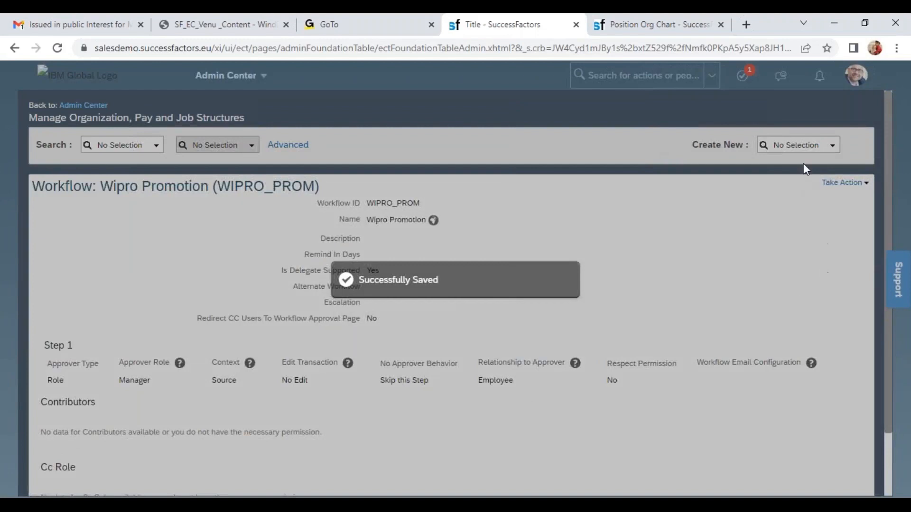
- Create another Workflow record with the ID WIPRO_TRAN_MAN and the name Wipro Manager Transfer
{"action": "left_click", "coordinate": [797, 145]}
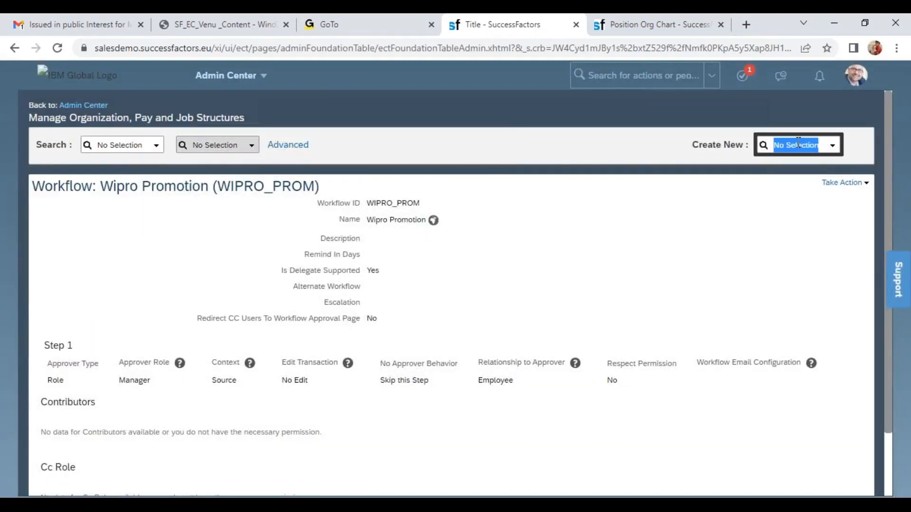
{"action": "type", "text": "work"}
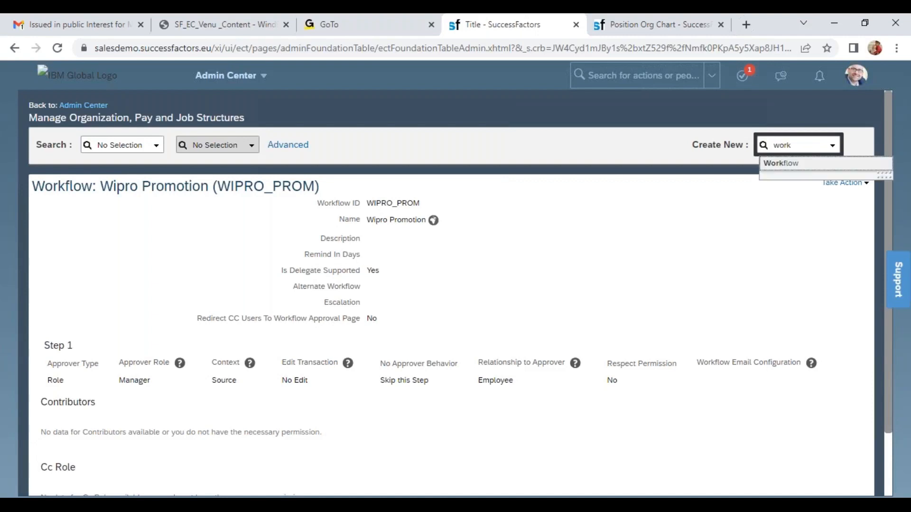
{"action": "left_click", "coordinate": [796, 161]}
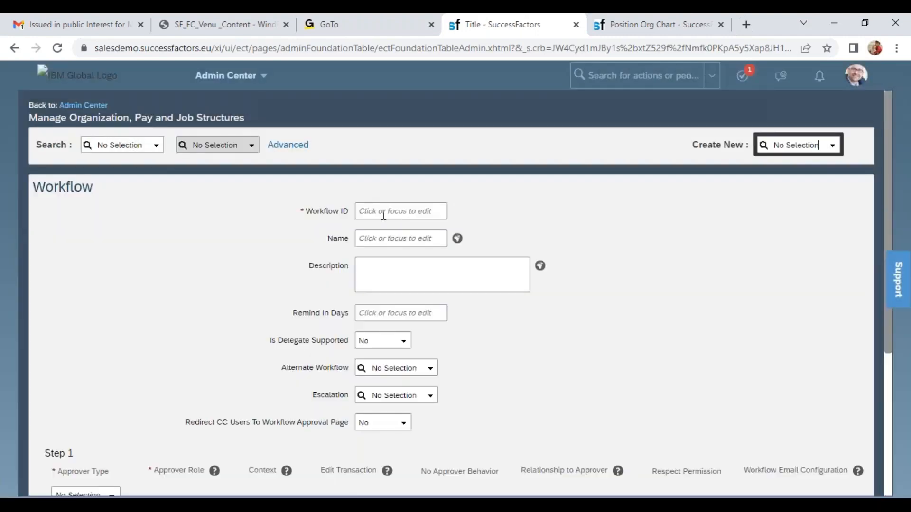
{"action": "left_click", "coordinate": [384, 214]}
{"action": "type", "text": "W"}
{"action": "type", "text": "Oc"}
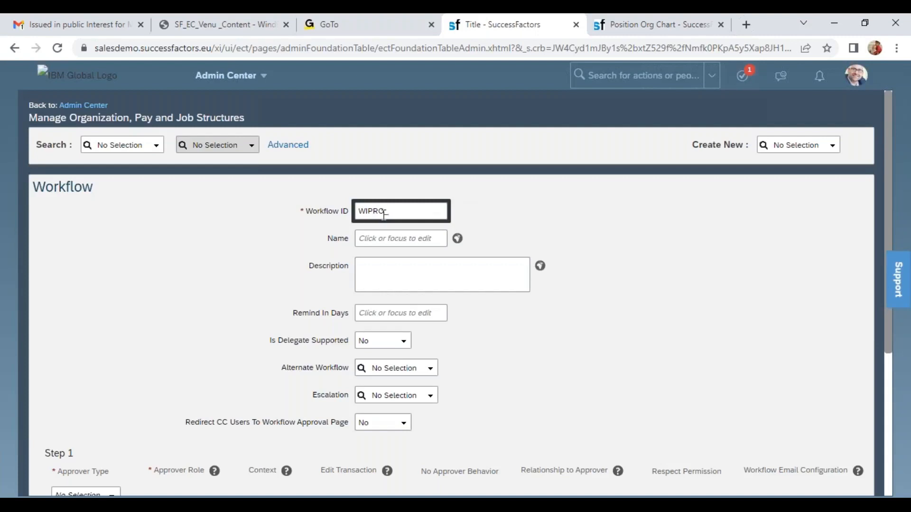
{"action": "type", "text": "_TRAN_MAN"}
{"action": "key", "text": "Tab"}
{"action": "type", "text": "Wip"}
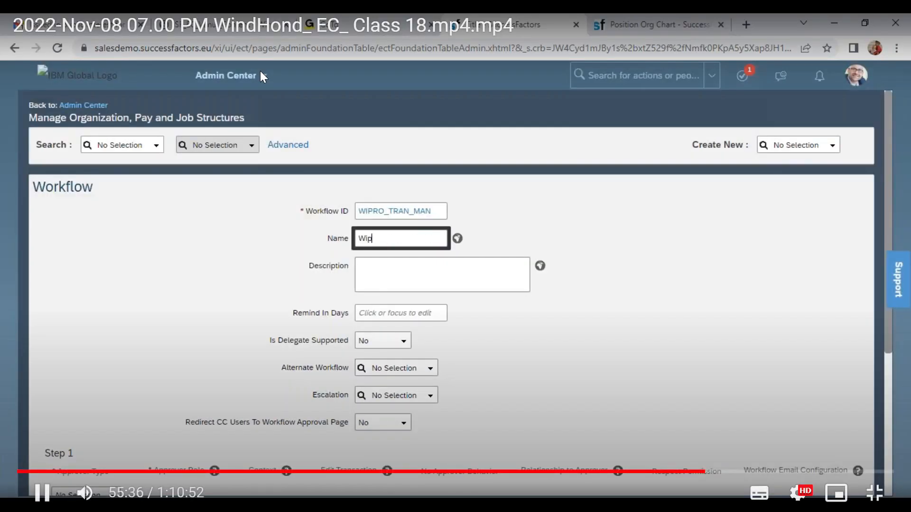
{"action": "type", "text": "ro Manager"}
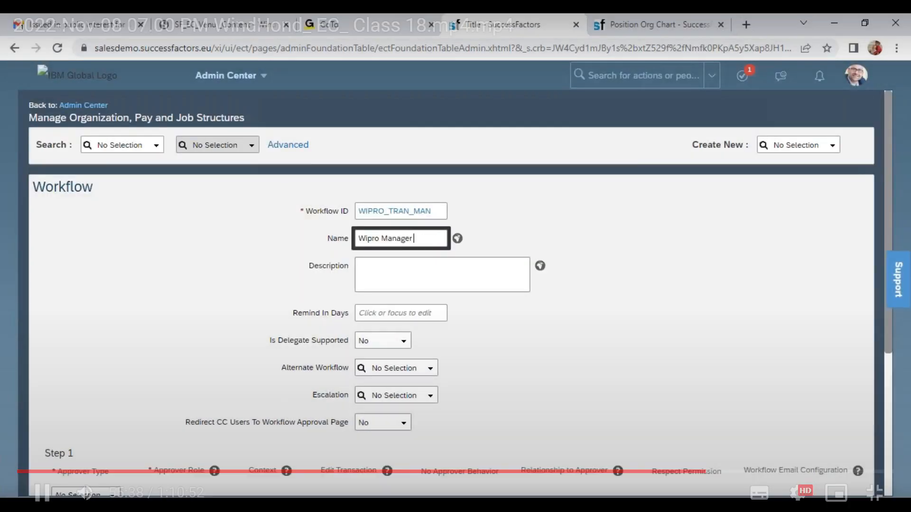
{"action": "type", "text": " Transfer"}
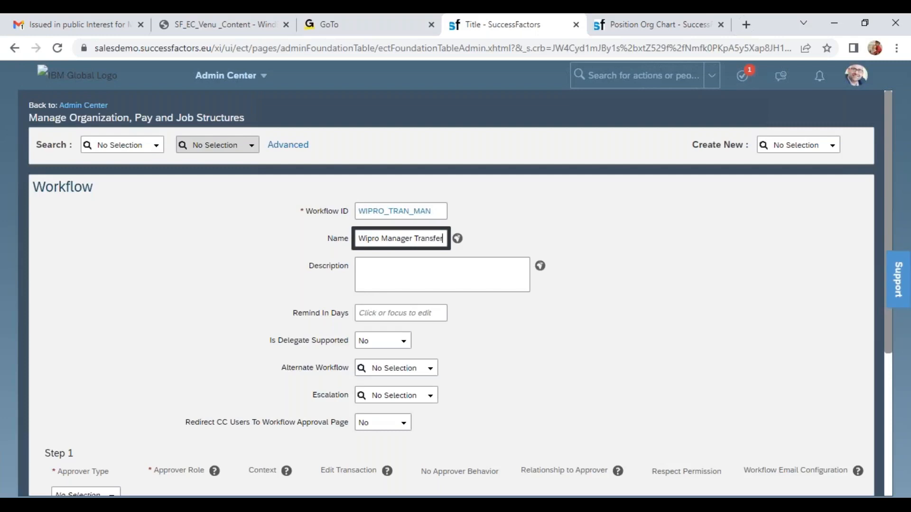
{"action": "left_click", "coordinate": [433, 271]}
- Set Step 1 of the manager transfer workflow to approver type Role with Manager as approver role
{"action": "scroll", "coordinate": [282, 354], "scroll_direction": "down", "scroll_amount": 1}
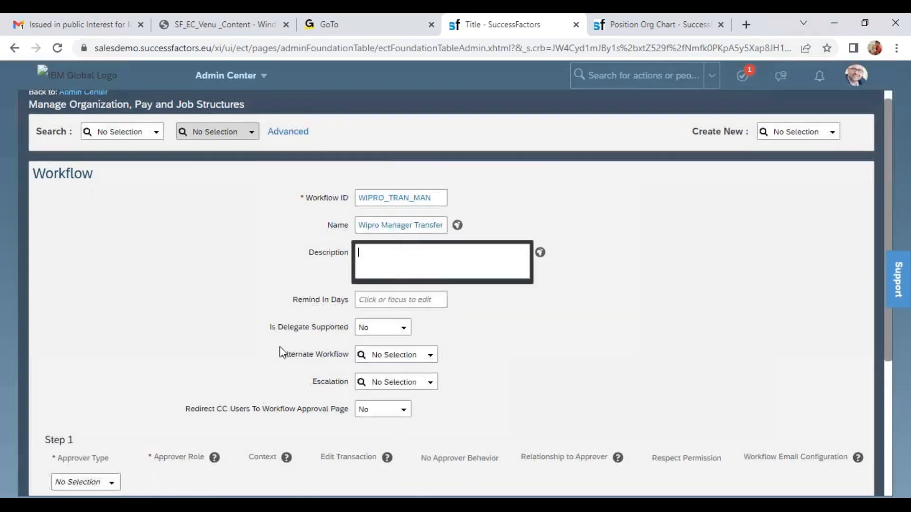
{"action": "scroll", "coordinate": [281, 353], "scroll_direction": "down", "scroll_amount": 2}
{"action": "left_click", "coordinate": [110, 364]}
{"action": "left_click", "coordinate": [72, 392]}
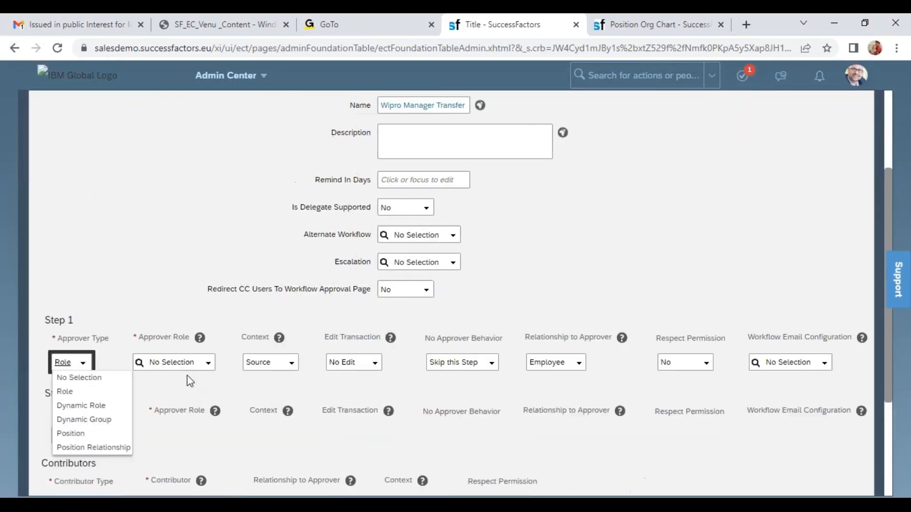
{"action": "left_click", "coordinate": [207, 362]}
{"action": "left_click", "coordinate": [156, 395]}
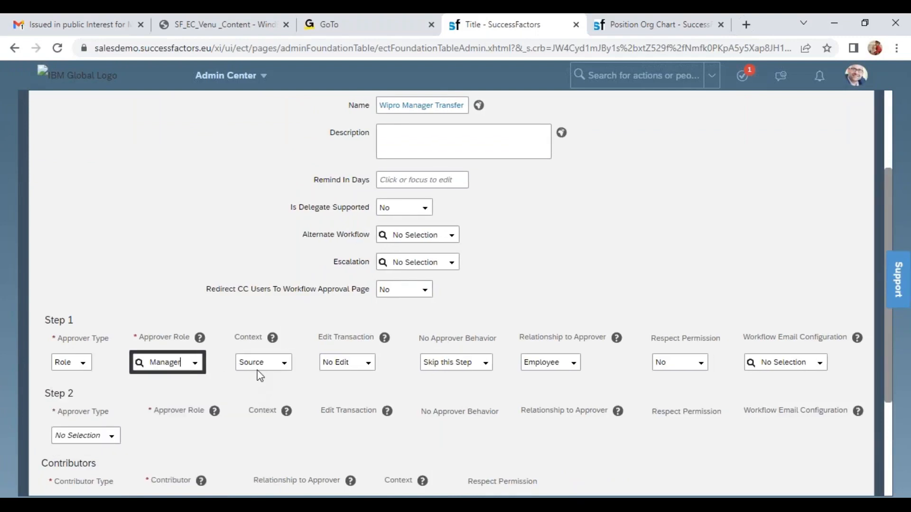
- Add Step 2 with approver type Role, Manager as approver role and Target as its context
{"action": "left_click", "coordinate": [112, 442]}
{"action": "left_click", "coordinate": [71, 363]}
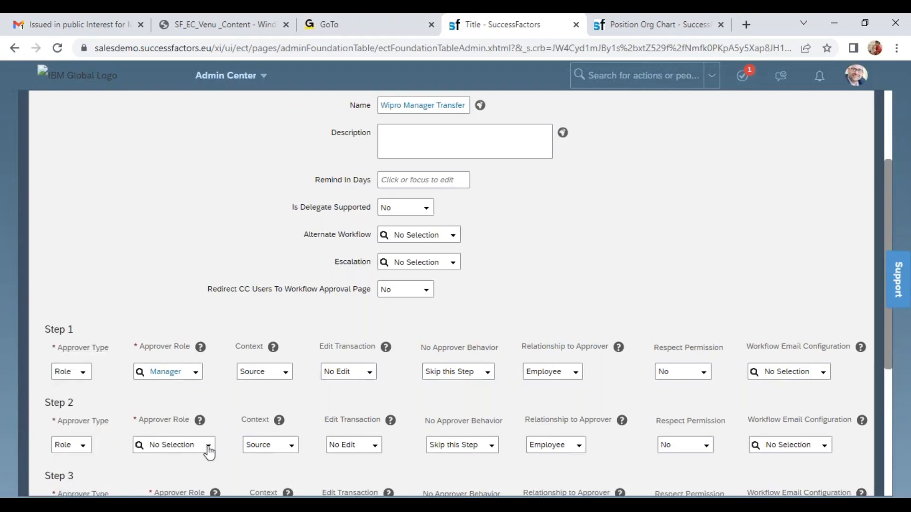
{"action": "left_click", "coordinate": [209, 452]}
{"action": "left_click", "coordinate": [162, 356]}
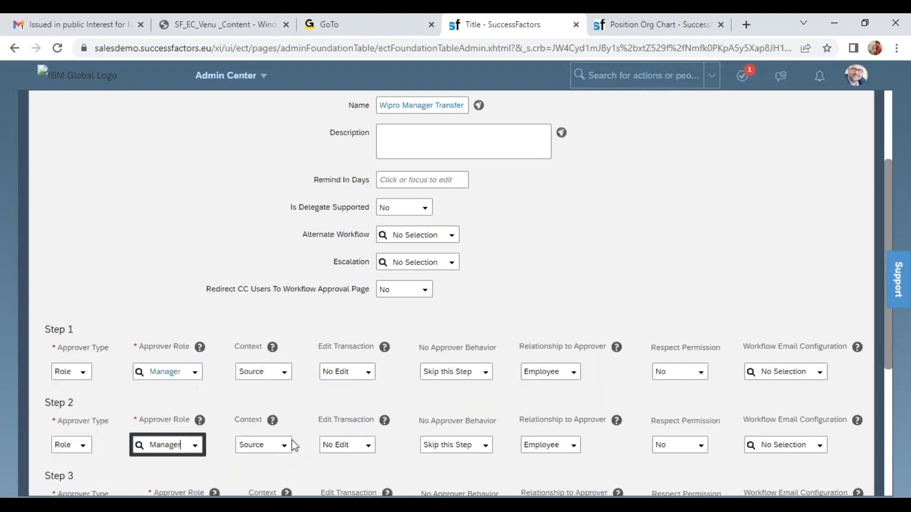
{"action": "left_click", "coordinate": [284, 446]}
{"action": "left_click", "coordinate": [255, 475]}
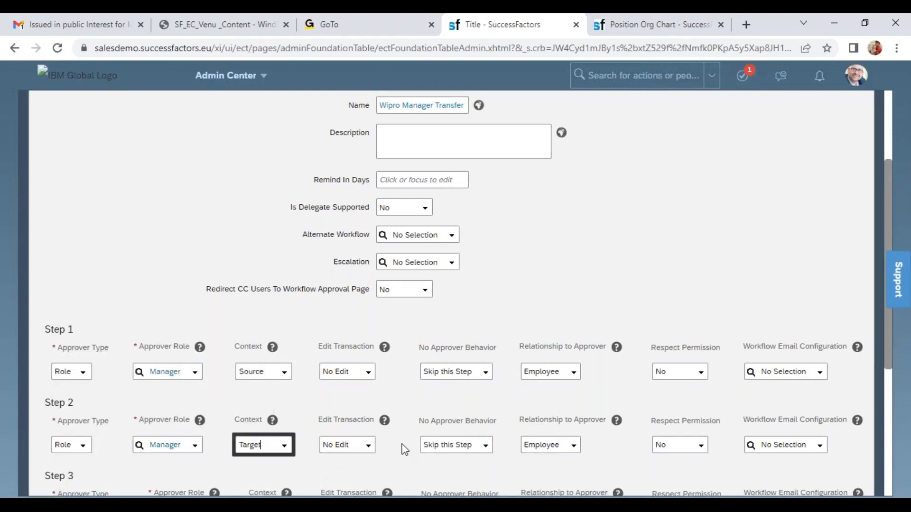
- Set Edit Transaction to Edit with Route Change for Step 2 and Edit Attachment Only for Step 1 of the manager transfer workflow
{"action": "scroll", "coordinate": [405, 449], "scroll_direction": "down", "scroll_amount": 5}
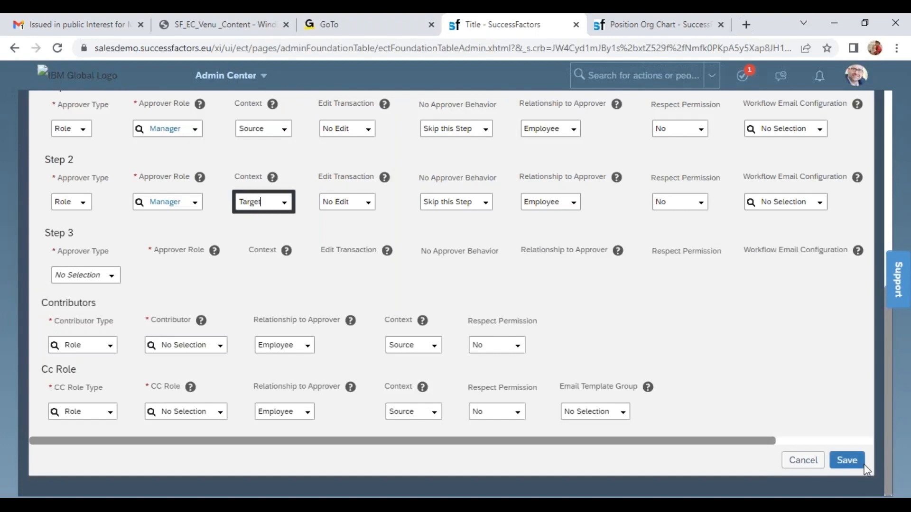
{"action": "left_click", "coordinate": [374, 203]}
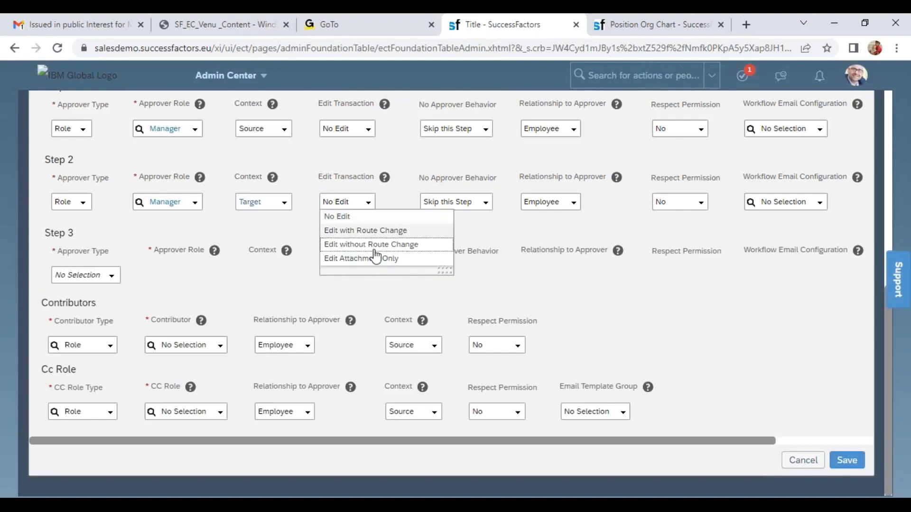
{"action": "left_click", "coordinate": [373, 231]}
{"action": "left_click", "coordinate": [372, 132]}
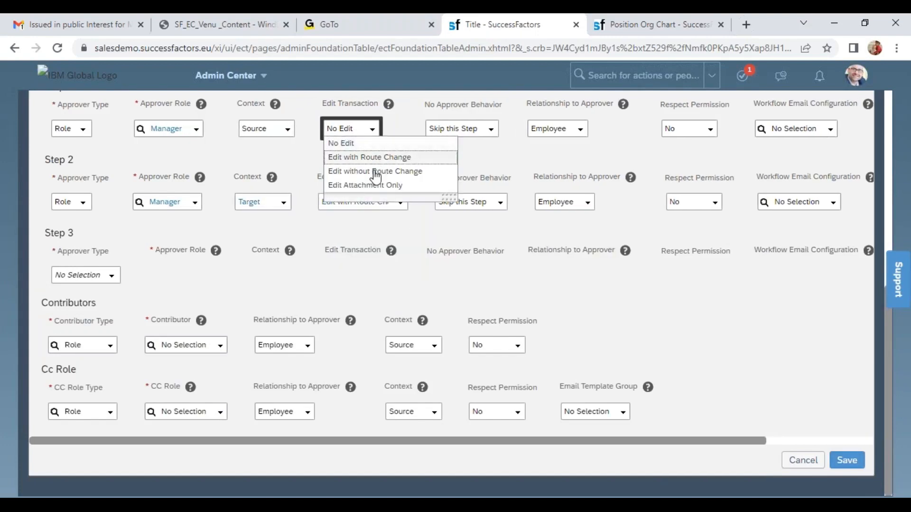
{"action": "left_click", "coordinate": [366, 185]}
- Set Remind In Days to 2, enable delegate support for the manager transfer workflow and save the record
{"action": "scroll", "coordinate": [395, 244], "scroll_direction": "up", "scroll_amount": 6}
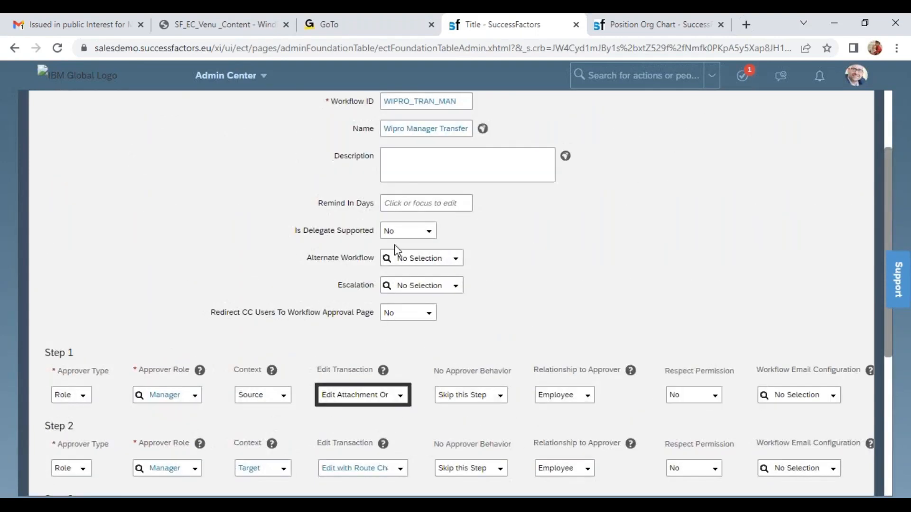
{"action": "left_click", "coordinate": [420, 203]}
{"action": "type", "text": "2"}
{"action": "left_click", "coordinate": [591, 322]}
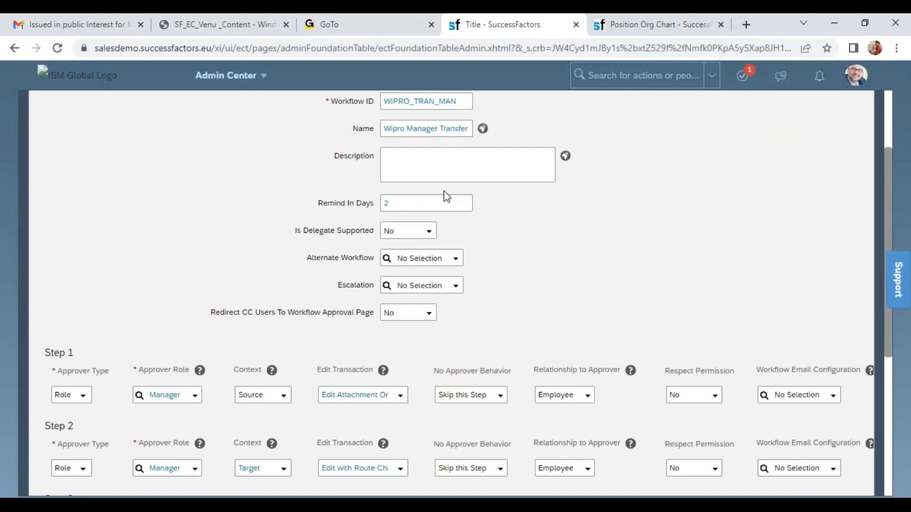
{"action": "left_click", "coordinate": [430, 235]}
{"action": "left_click", "coordinate": [424, 260]}
{"action": "scroll", "coordinate": [608, 308], "scroll_direction": "down", "scroll_amount": 5}
{"action": "left_click", "coordinate": [843, 456]}
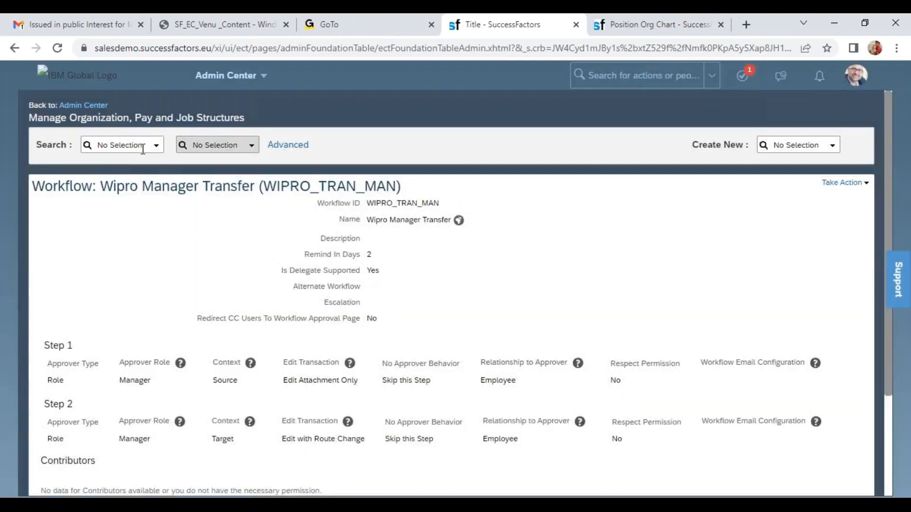
- Look up the existing Workflow record Wipro Transfer Workflow (WIPRO_TRANSFER) and open it
{"action": "left_click", "coordinate": [142, 146]}
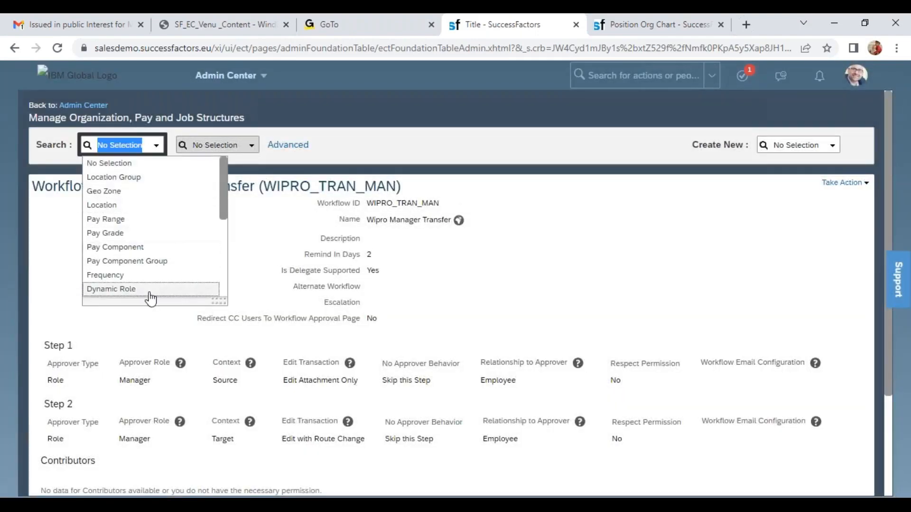
{"action": "scroll", "coordinate": [153, 293], "scroll_direction": "down", "scroll_amount": 3}
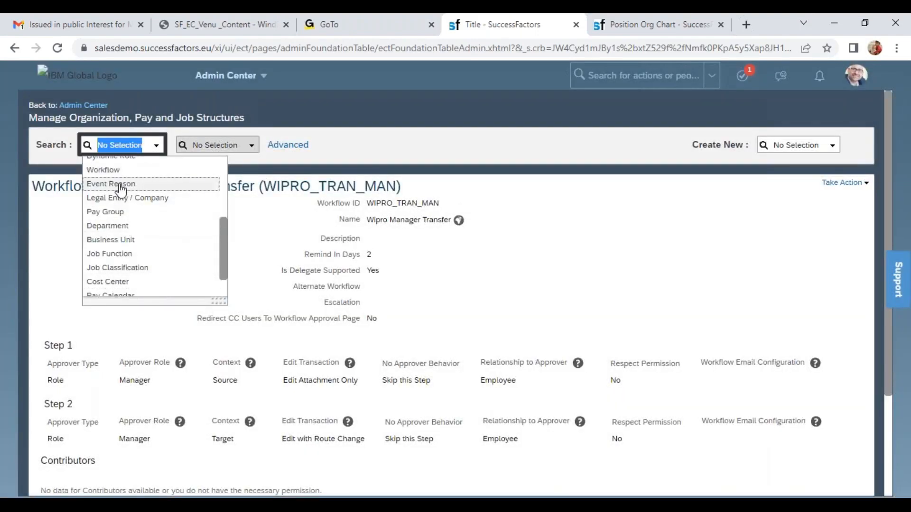
{"action": "left_click", "coordinate": [114, 170]}
{"action": "left_click", "coordinate": [215, 145]}
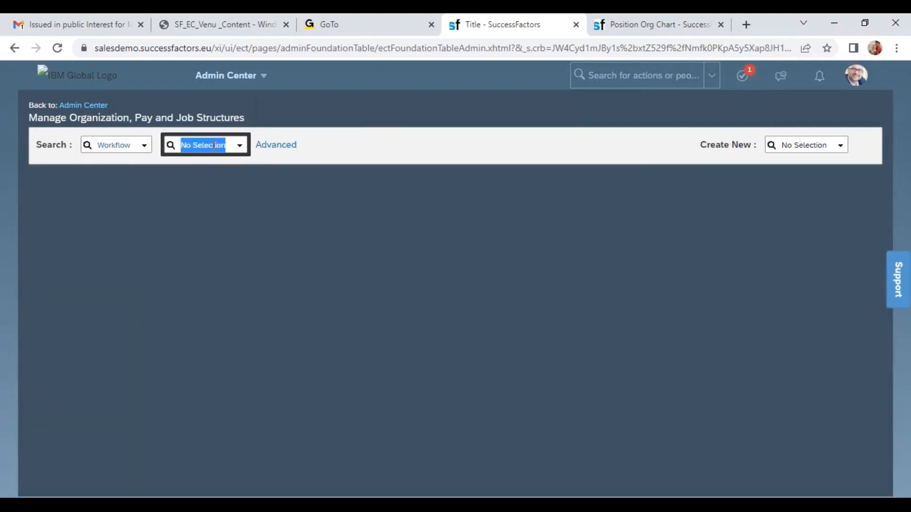
{"action": "type", "text": "wipr"}
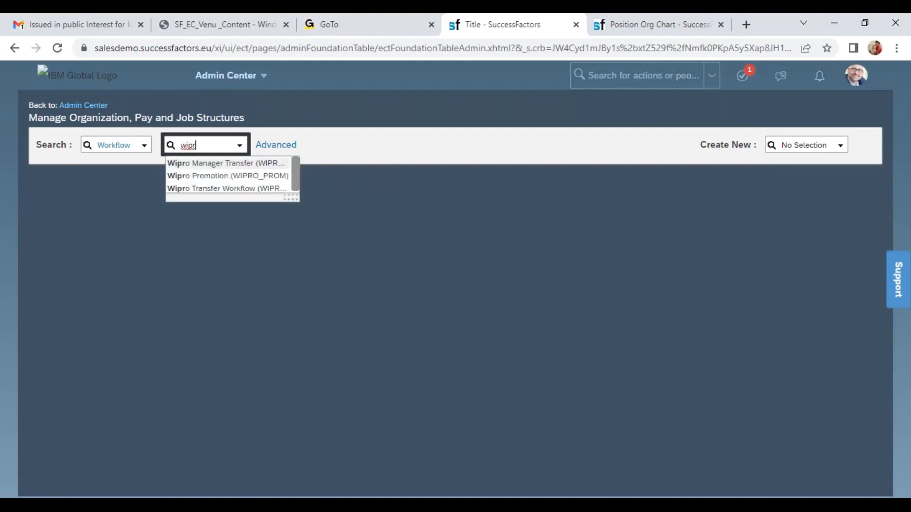
{"action": "left_click", "coordinate": [225, 189]}
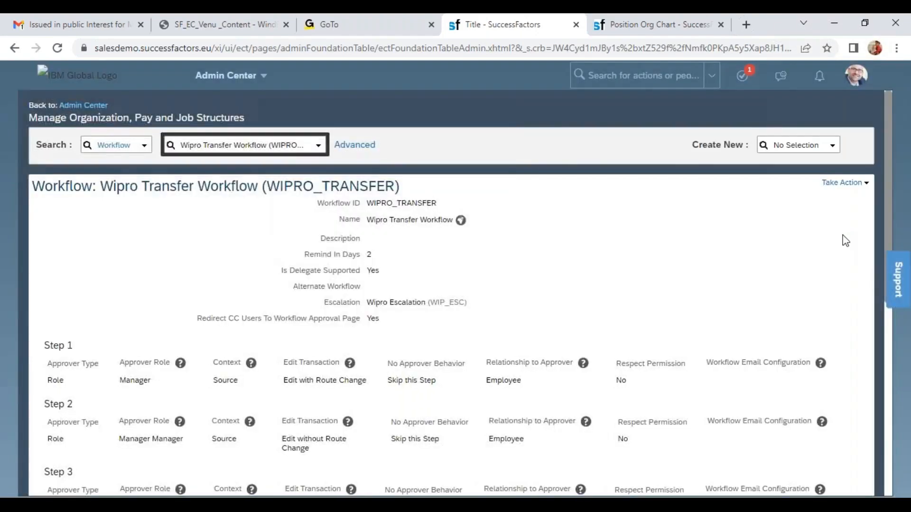
- Delete Step 3, the Manager approver with Target context, from the Wipro Transfer Workflow and save the correction
{"action": "left_click", "coordinate": [845, 183]}
{"action": "left_click", "coordinate": [770, 194]}
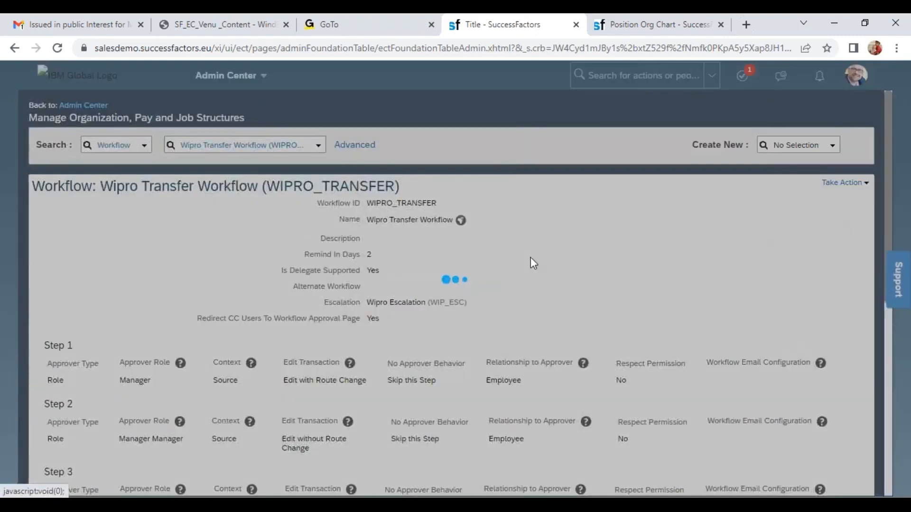
{"action": "scroll", "coordinate": [90, 273], "scroll_direction": "down", "scroll_amount": 6}
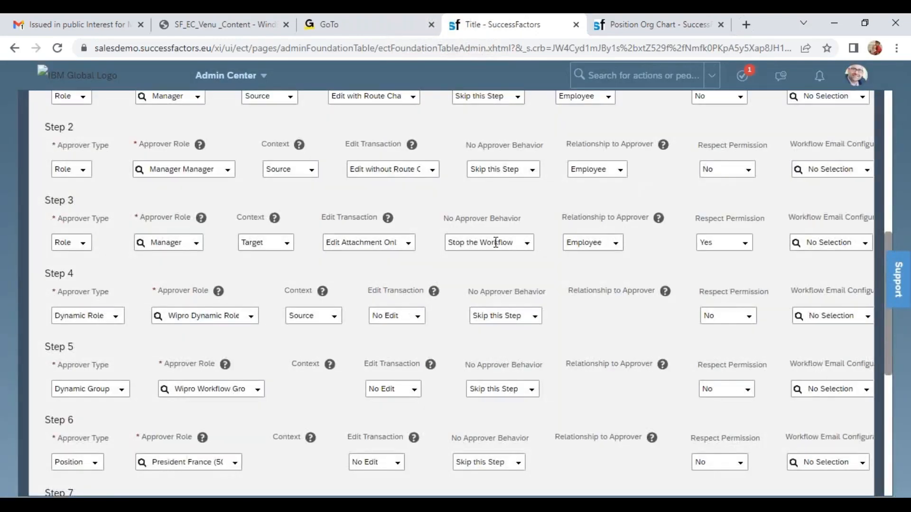
{"action": "left_click", "coordinate": [717, 241]}
{"action": "key", "text": "Tab"}
{"action": "key", "text": "Tab"}
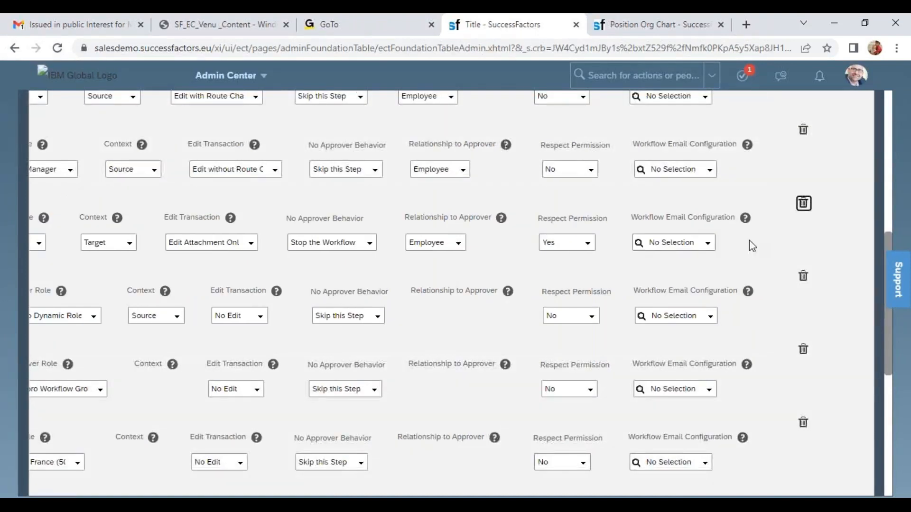
{"action": "left_click", "coordinate": [804, 205]}
{"action": "left_click", "coordinate": [294, 384]}
{"action": "scroll", "coordinate": [640, 473], "scroll_direction": "down", "scroll_amount": 1}
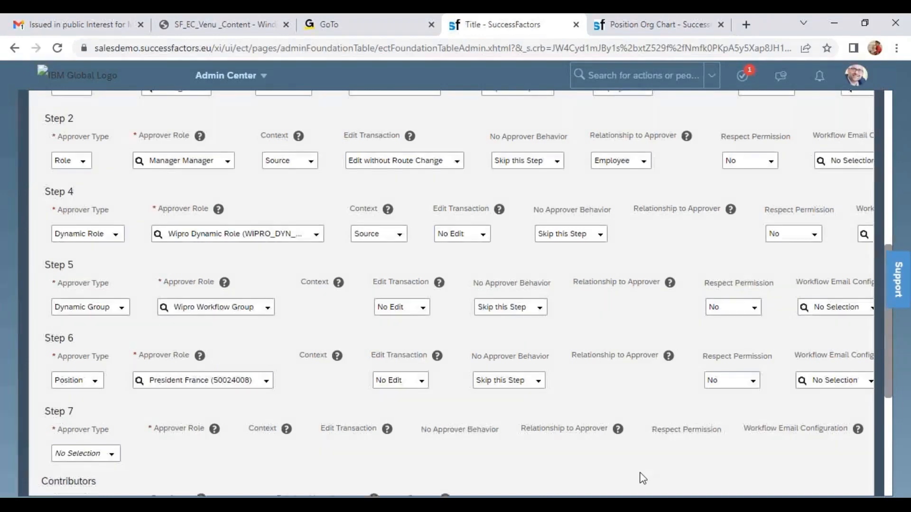
{"action": "scroll", "coordinate": [643, 478], "scroll_direction": "down", "scroll_amount": 5}
{"action": "left_click", "coordinate": [846, 459]}
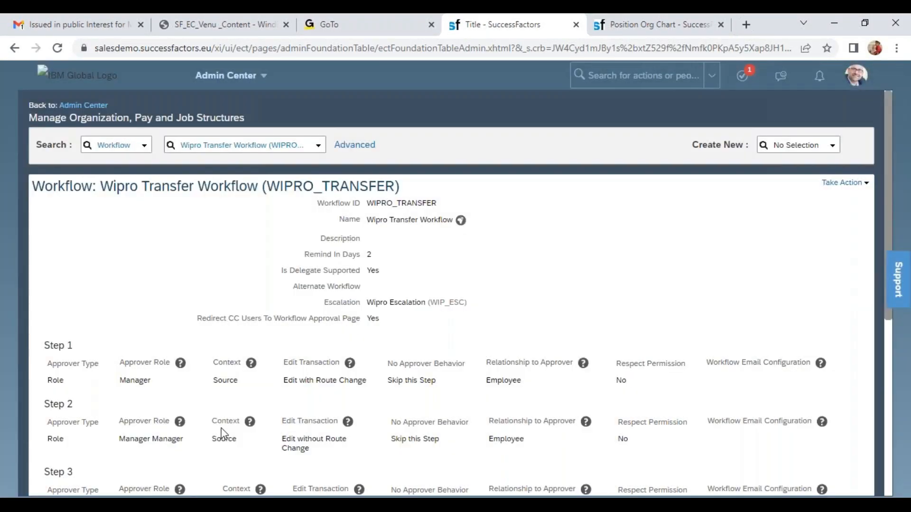
- Review the saved transfer workflow's header fields, approver steps, contributors and CC roles
{"action": "scroll", "coordinate": [215, 428], "scroll_direction": "down", "scroll_amount": 1}
{"action": "scroll", "coordinate": [215, 428], "scroll_direction": "down", "scroll_amount": 2}
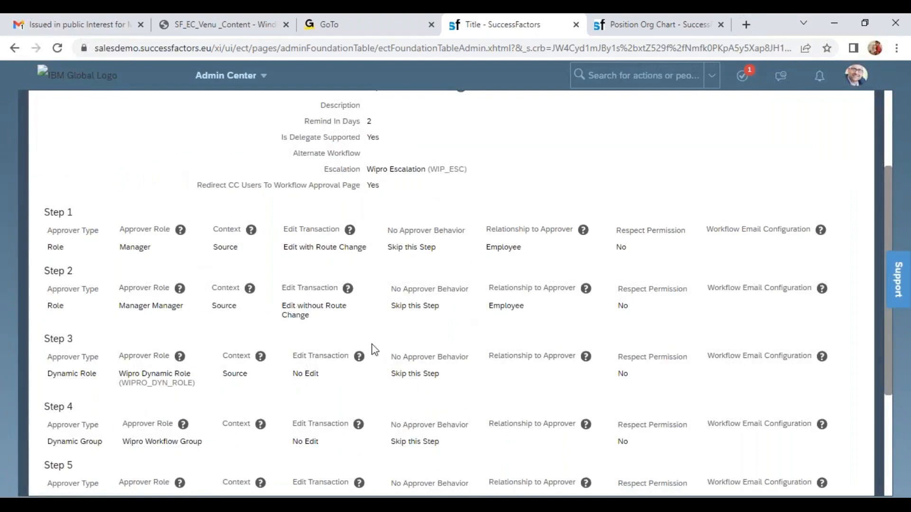
{"action": "scroll", "coordinate": [378, 377], "scroll_direction": "up", "scroll_amount": 3}
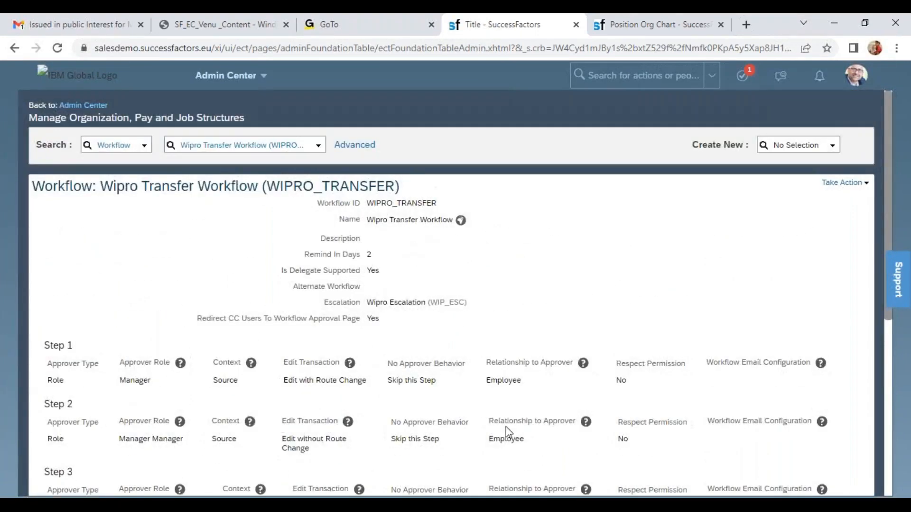
{"action": "left_click_drag", "start_coordinate": [319, 218], "coordinate": [425, 304]}
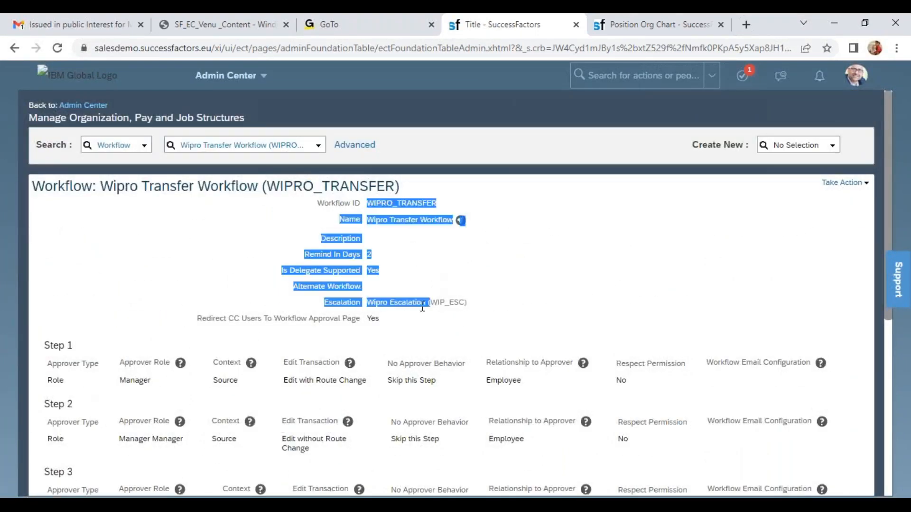
{"action": "left_click", "coordinate": [434, 312]}
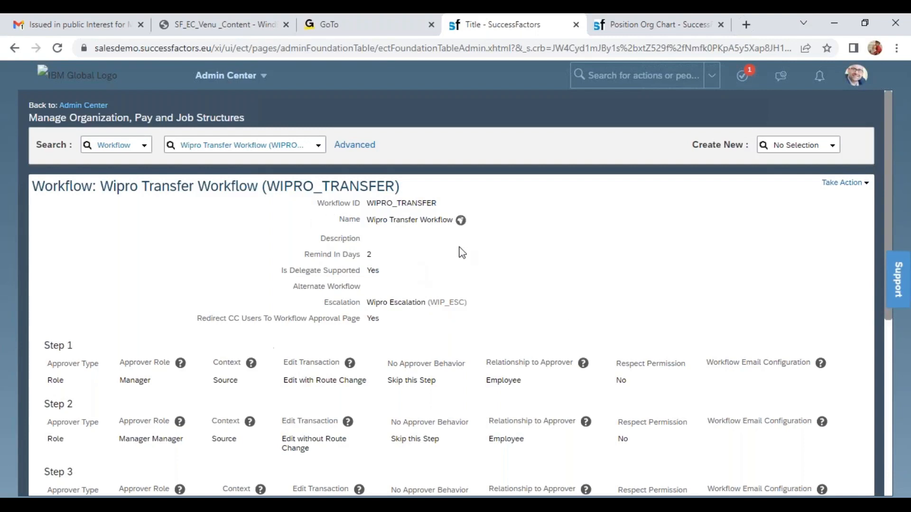
{"action": "left_click_drag", "start_coordinate": [367, 203], "coordinate": [395, 322]}
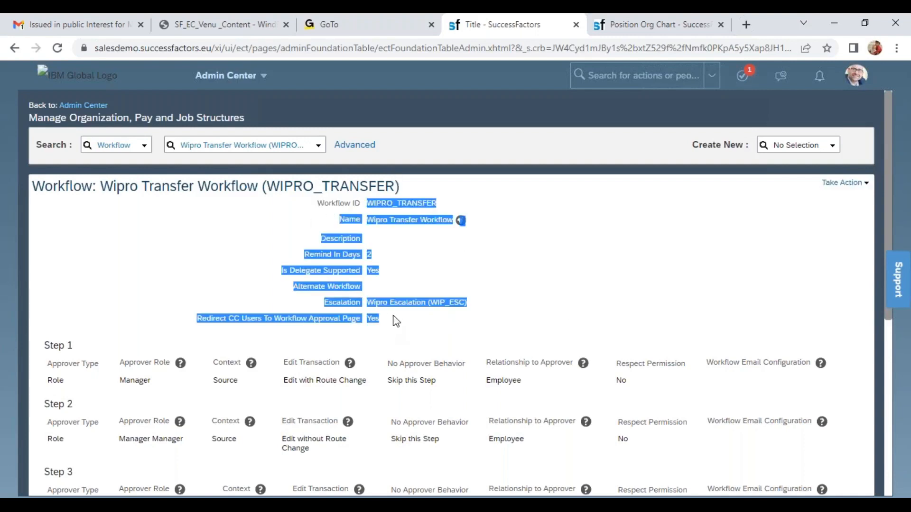
{"action": "left_click", "coordinate": [464, 270]}
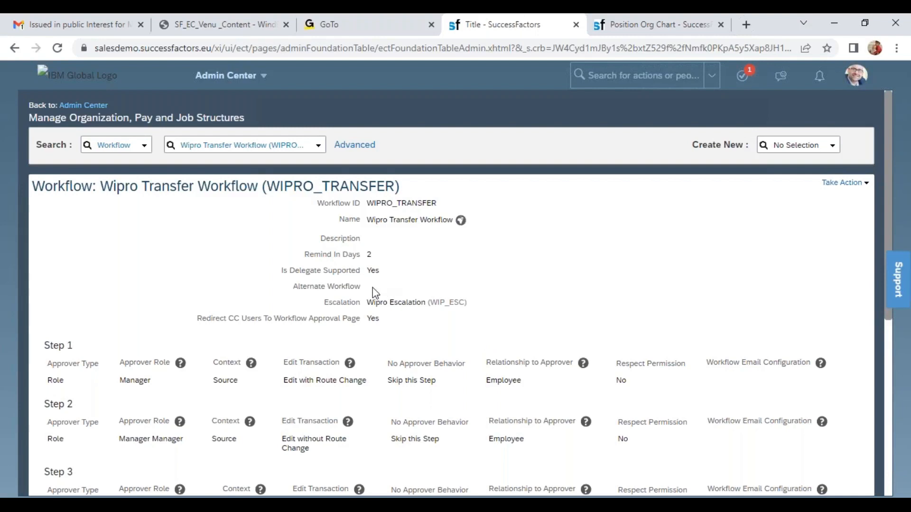
{"action": "left_click_drag", "start_coordinate": [373, 203], "coordinate": [437, 203]}
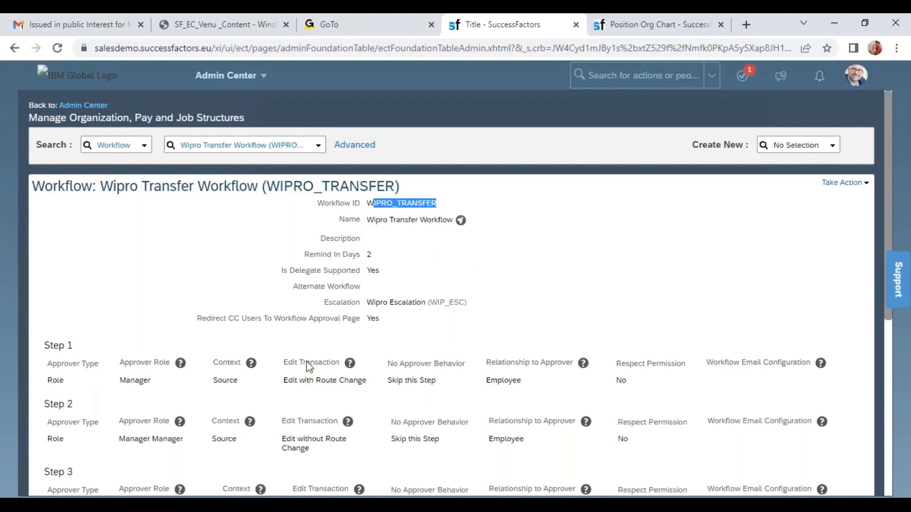
{"action": "left_click", "coordinate": [374, 200]}
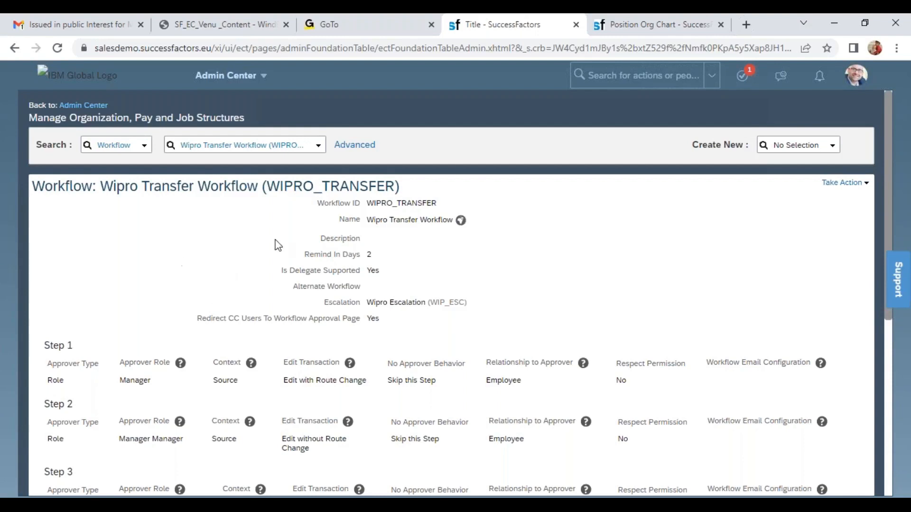
{"action": "left_click_drag", "start_coordinate": [368, 220], "coordinate": [449, 217]}
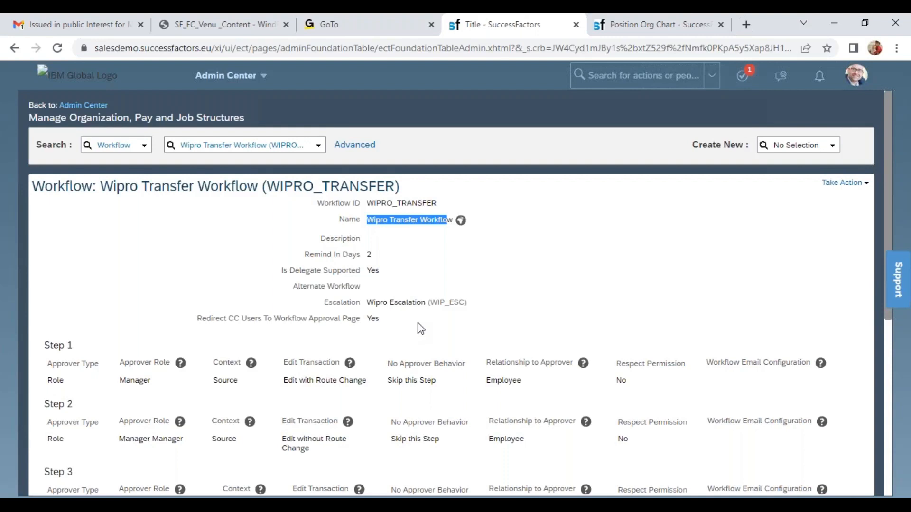
{"action": "scroll", "coordinate": [450, 309], "scroll_direction": "down", "scroll_amount": 6}
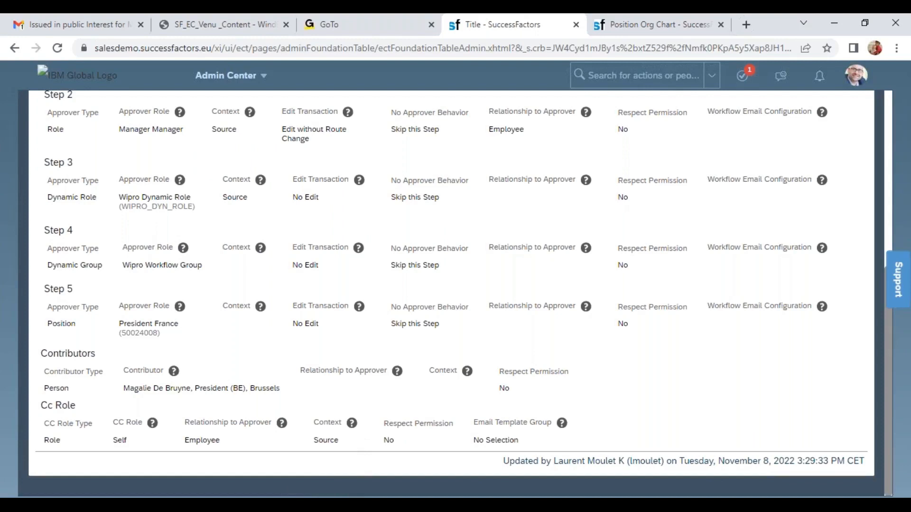
{"action": "scroll", "coordinate": [343, 379], "scroll_direction": "up", "scroll_amount": 3}
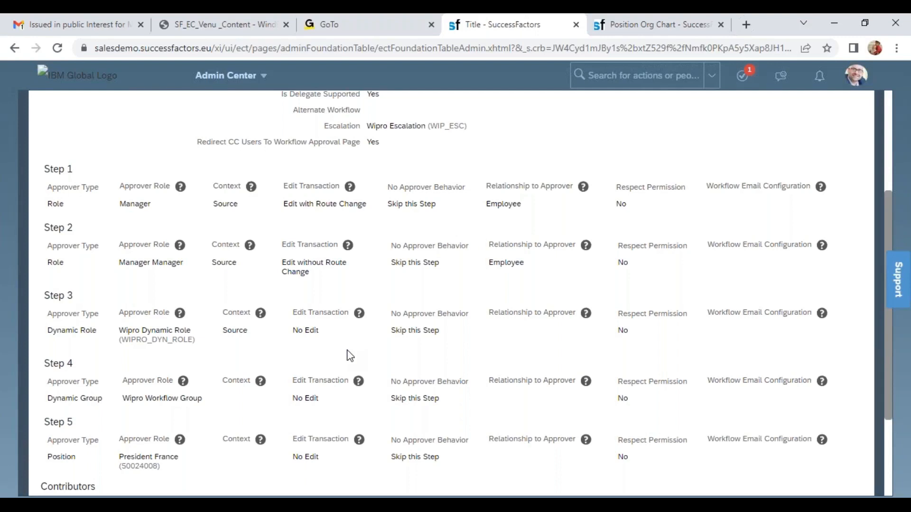
- Find the Configure Object Definitions admin page through the action search and open it
{"action": "left_click", "coordinate": [609, 76]}
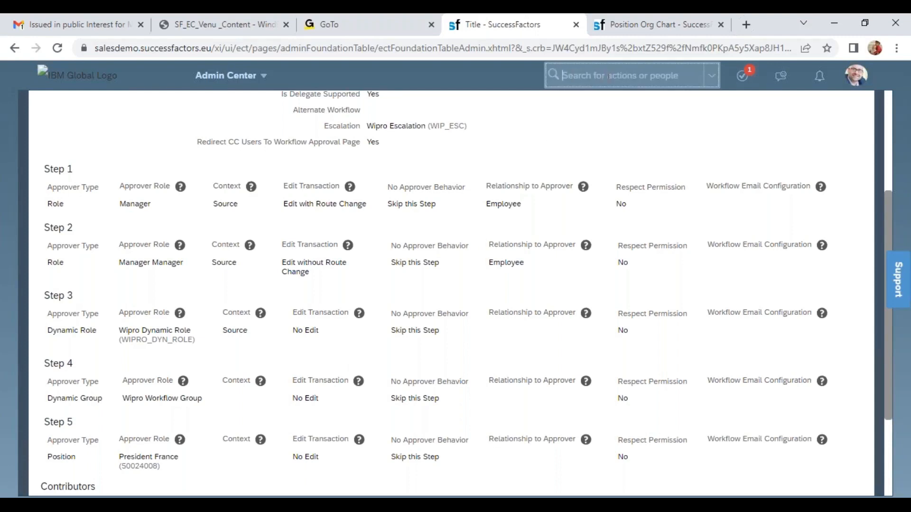
{"action": "type", "text": "con obj def"}
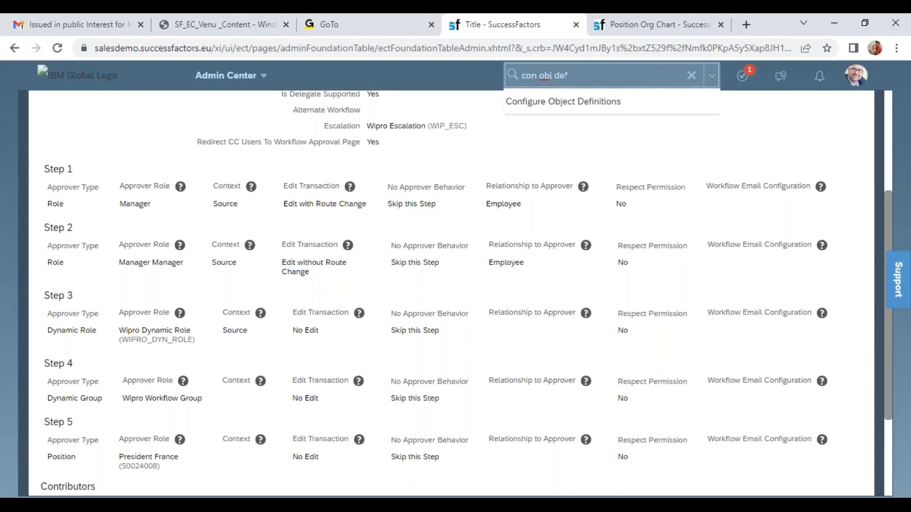
{"action": "left_click", "coordinate": [522, 103]}
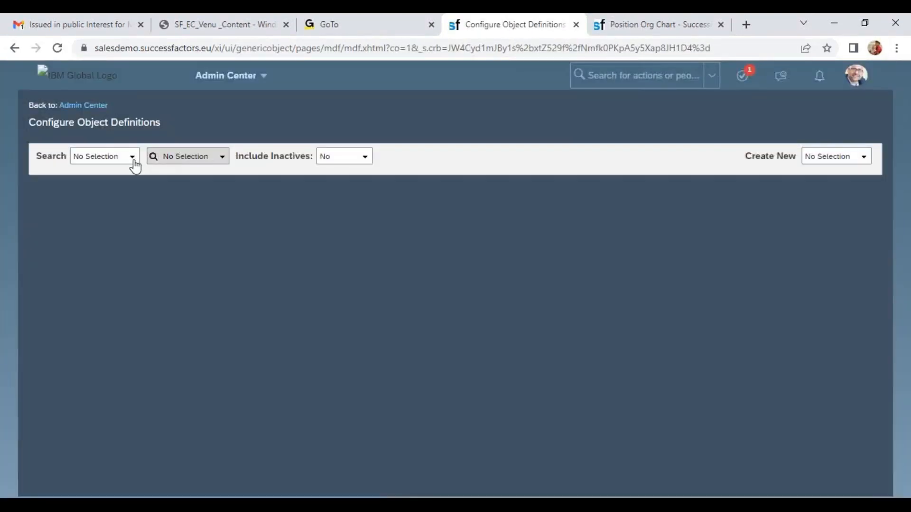
- Open the Object Definition named Escalation and examine its associated destination object and its list of fields
{"action": "left_click", "coordinate": [131, 156]}
{"action": "left_click", "coordinate": [104, 199]}
{"action": "left_click", "coordinate": [197, 155]}
{"action": "type", "text": "esca"}
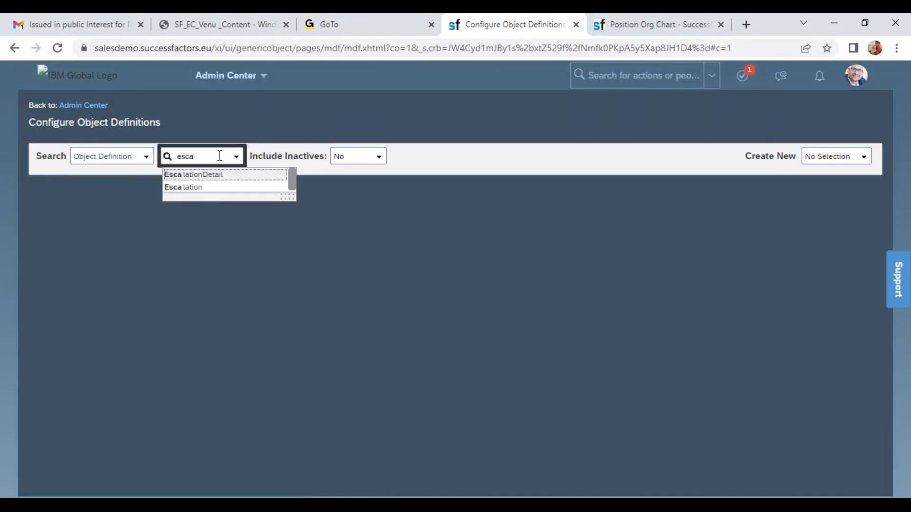
{"action": "left_click", "coordinate": [201, 187]}
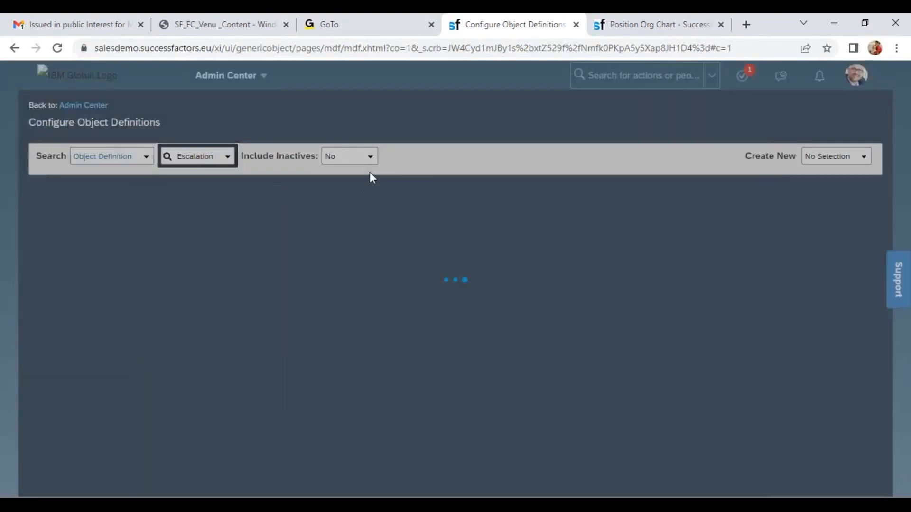
{"action": "scroll", "coordinate": [408, 200], "scroll_direction": "down", "scroll_amount": 12}
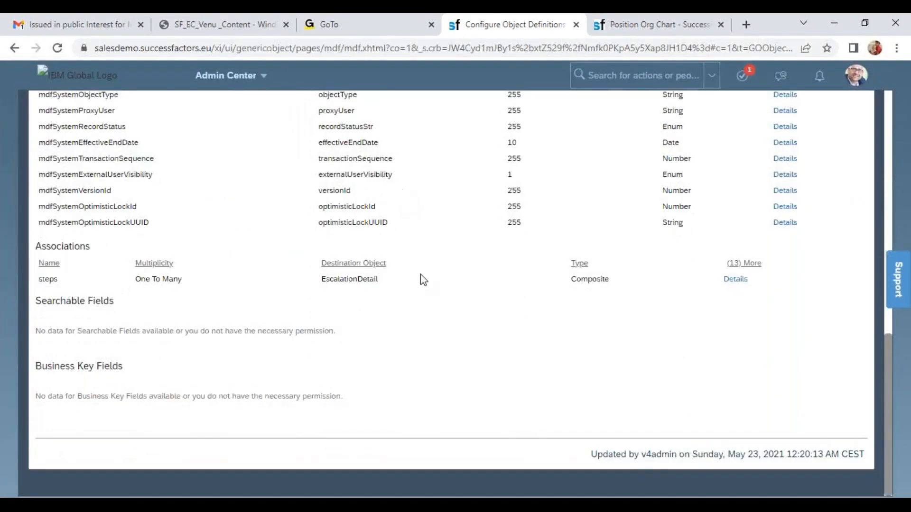
{"action": "left_click_drag", "start_coordinate": [382, 280], "coordinate": [324, 282]}
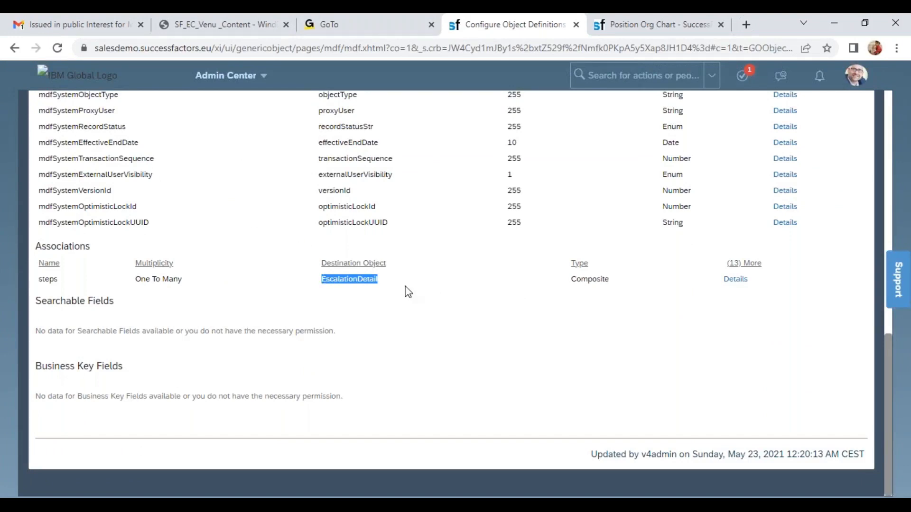
{"action": "scroll", "coordinate": [406, 291], "scroll_direction": "up", "scroll_amount": 6}
{"action": "scroll", "coordinate": [277, 245], "scroll_direction": "up", "scroll_amount": 3}
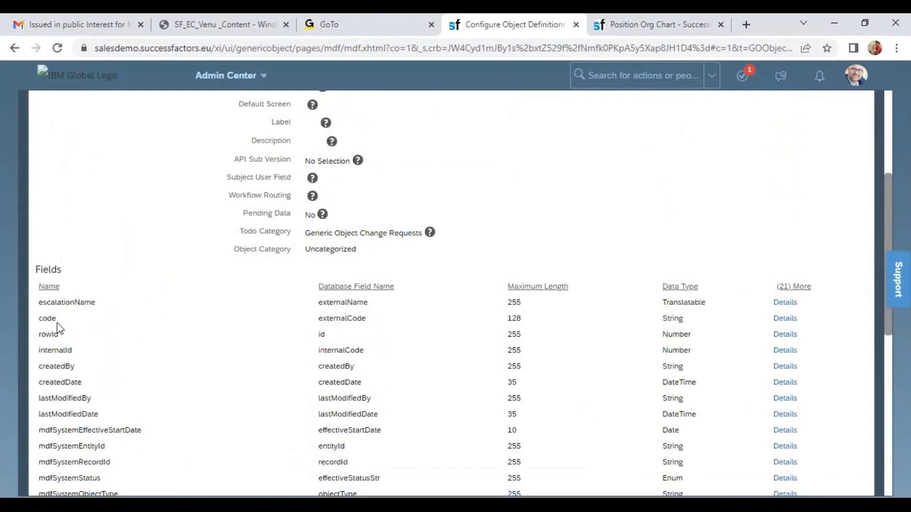
- Open the Object Definition named EscalationDetail on the Configure Object Definitions page
{"action": "left_click_drag", "start_coordinate": [55, 319], "coordinate": [43, 320]}
{"action": "scroll", "coordinate": [191, 259], "scroll_direction": "up", "scroll_amount": 5}
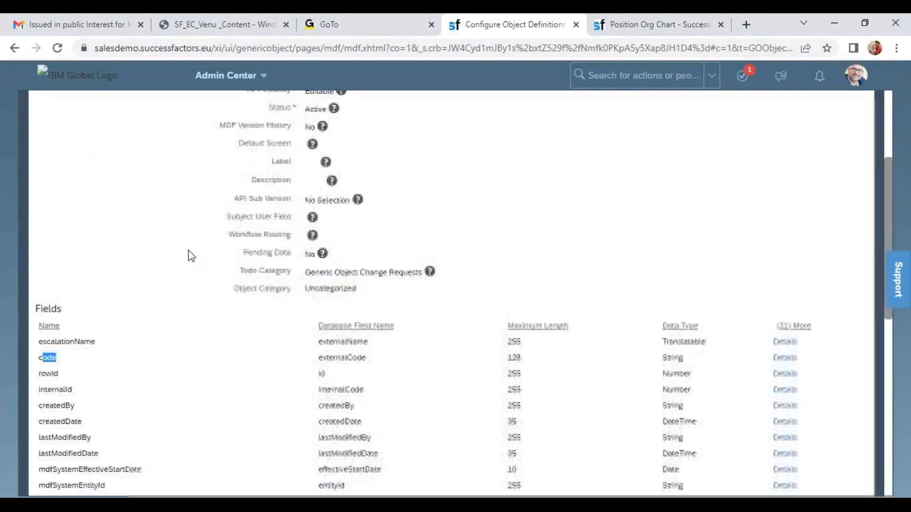
{"action": "left_click", "coordinate": [198, 161]}
{"action": "type", "text": "EscalationDetail"}
{"action": "left_click", "coordinate": [213, 176]}
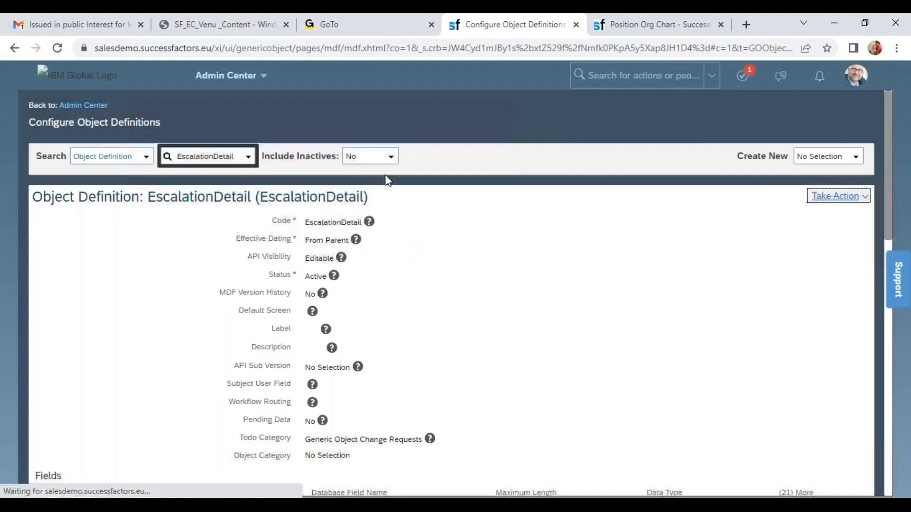
- Examine the EscalationDetail field list, focusing on stepNumber, escalationRouteFrom, escalationTarget and escalationAfterDays
{"action": "scroll", "coordinate": [417, 270], "scroll_direction": "down", "scroll_amount": 3}
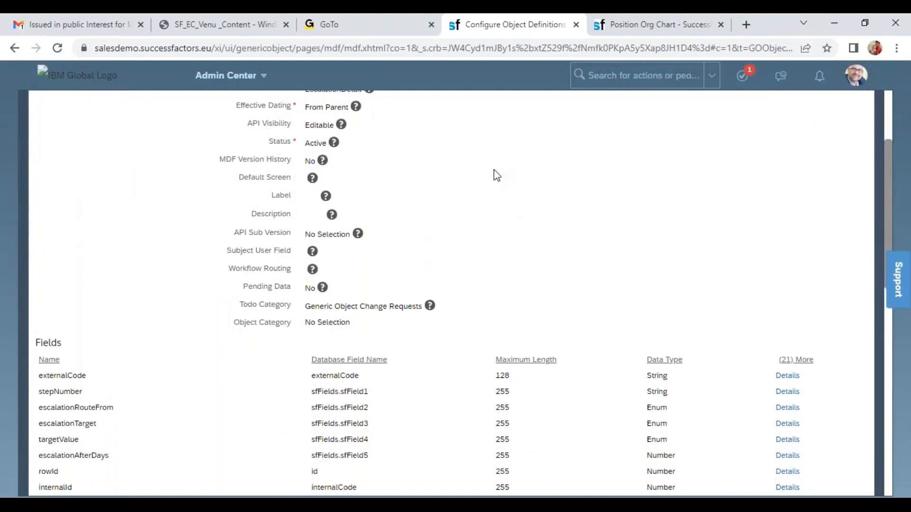
{"action": "scroll", "coordinate": [400, 255], "scroll_direction": "down", "scroll_amount": 2}
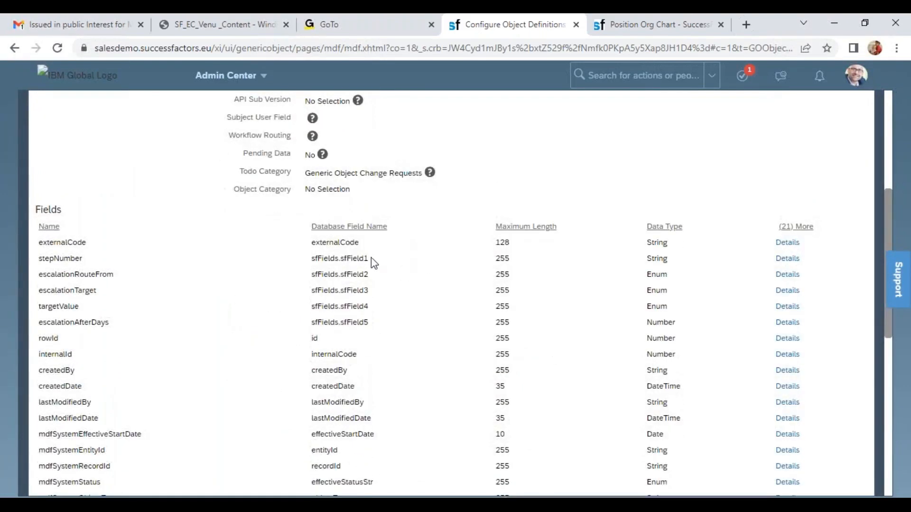
{"action": "scroll", "coordinate": [373, 258], "scroll_direction": "up", "scroll_amount": 3}
{"action": "double_click", "coordinate": [90, 393]}
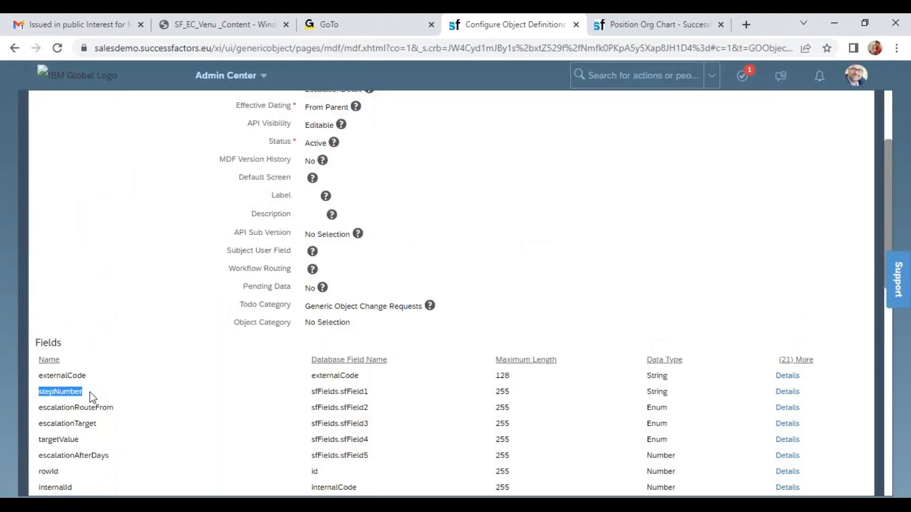
{"action": "left_click", "coordinate": [75, 375]}
{"action": "left_click_drag", "start_coordinate": [74, 408], "coordinate": [115, 409]}
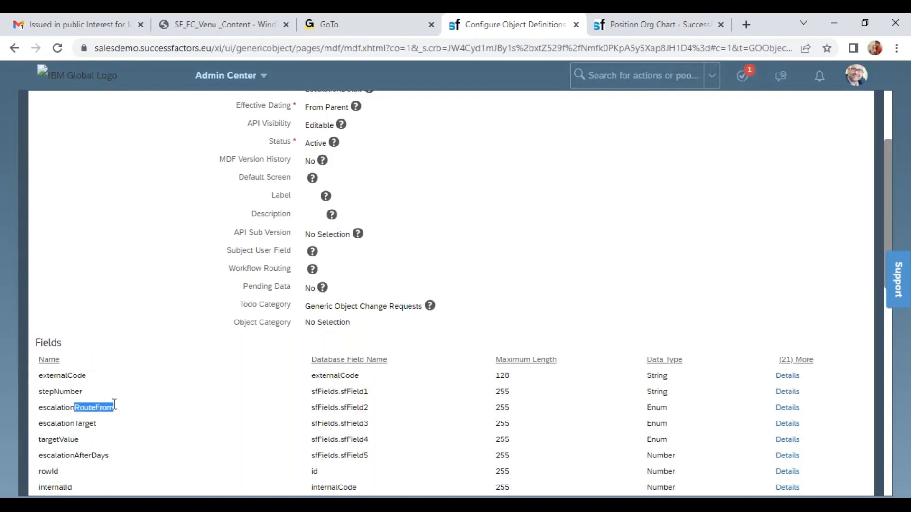
{"action": "left_click_drag", "start_coordinate": [64, 423], "coordinate": [97, 423]}
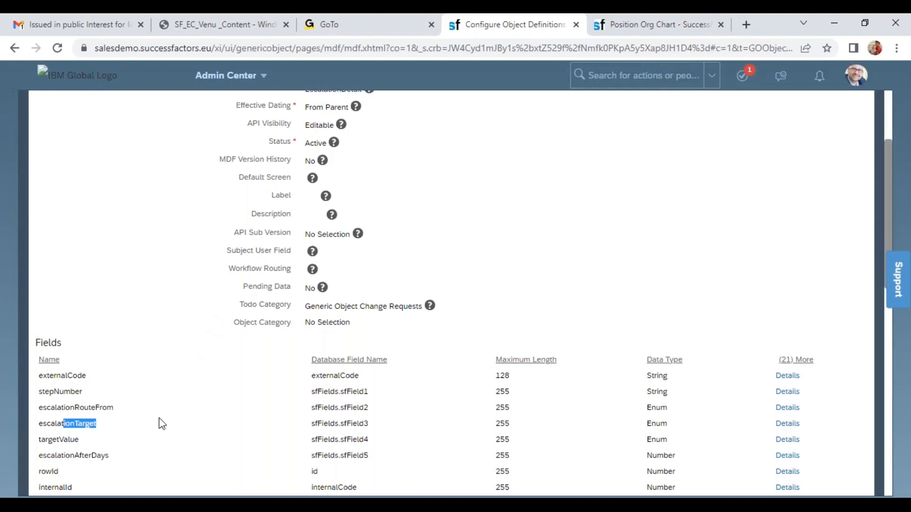
{"action": "left_click_drag", "start_coordinate": [62, 456], "coordinate": [109, 456]}
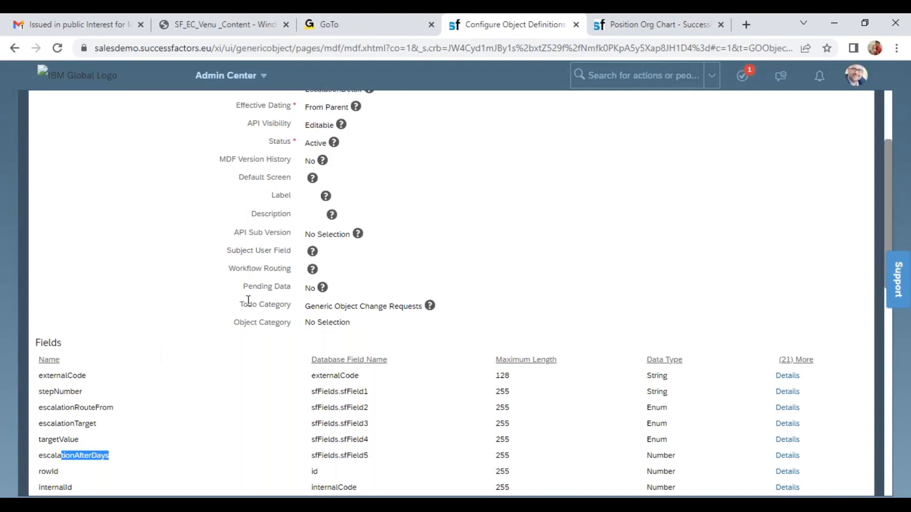
{"action": "scroll", "coordinate": [248, 301], "scroll_direction": "up", "scroll_amount": 3}
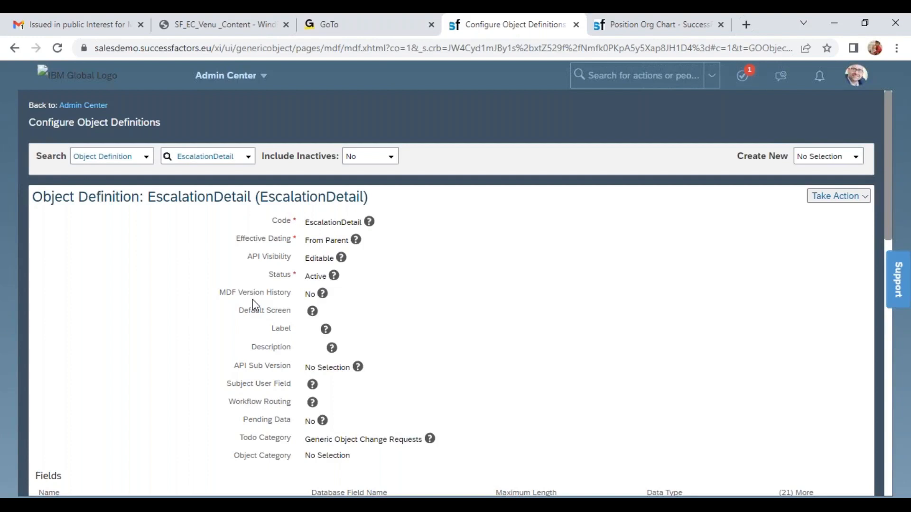
- Start a correction of EscalationDetail and add a custom field named cust_location with data type Foundation Object
{"action": "left_click", "coordinate": [606, 75]}
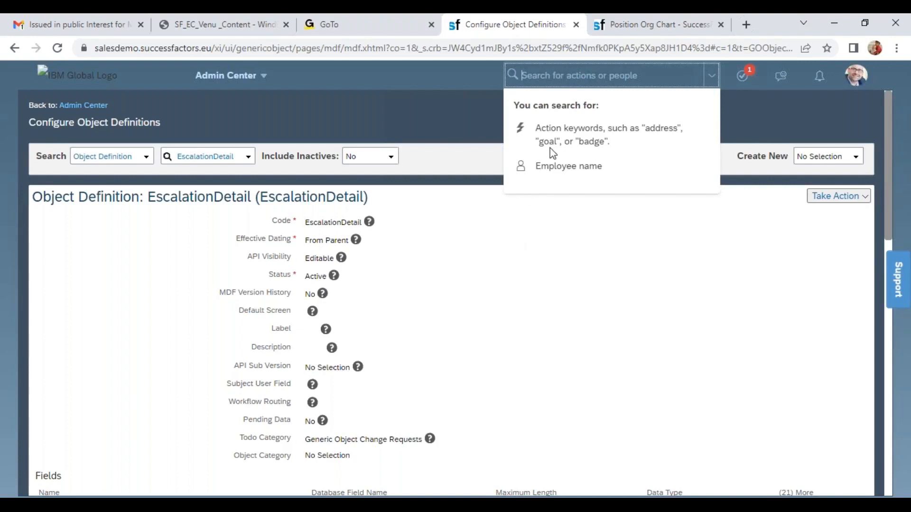
{"action": "left_click", "coordinate": [828, 196]}
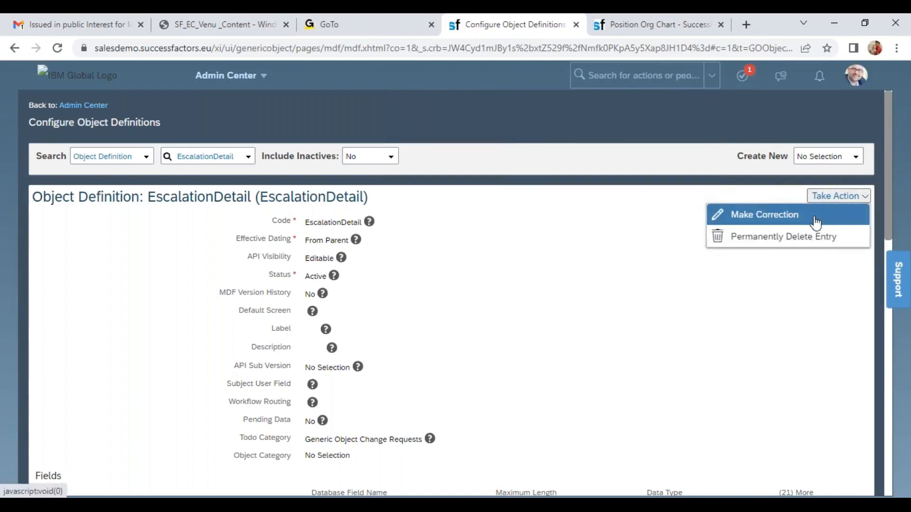
{"action": "left_click", "coordinate": [819, 216]}
{"action": "scroll", "coordinate": [754, 225], "scroll_direction": "down", "scroll_amount": 10}
{"action": "scroll", "coordinate": [734, 223], "scroll_direction": "down", "scroll_amount": 11}
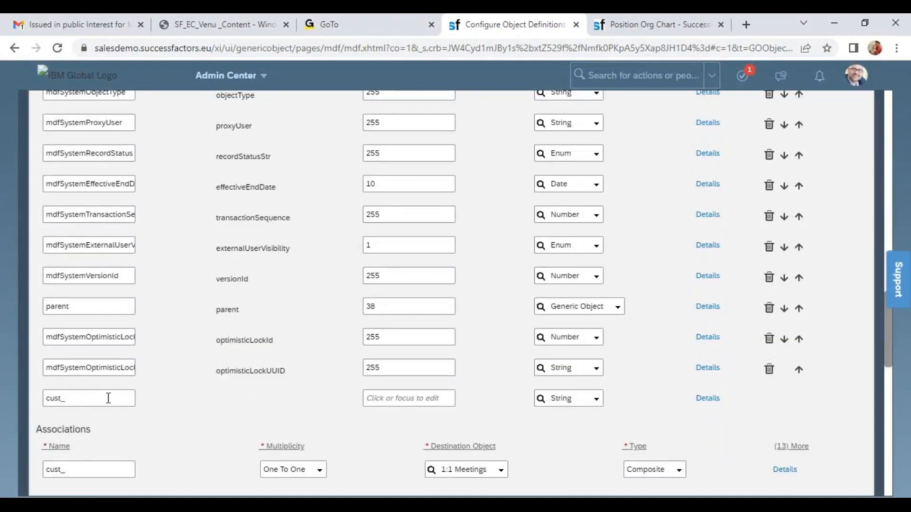
{"action": "left_click", "coordinate": [130, 401]}
{"action": "type", "text": "location"}
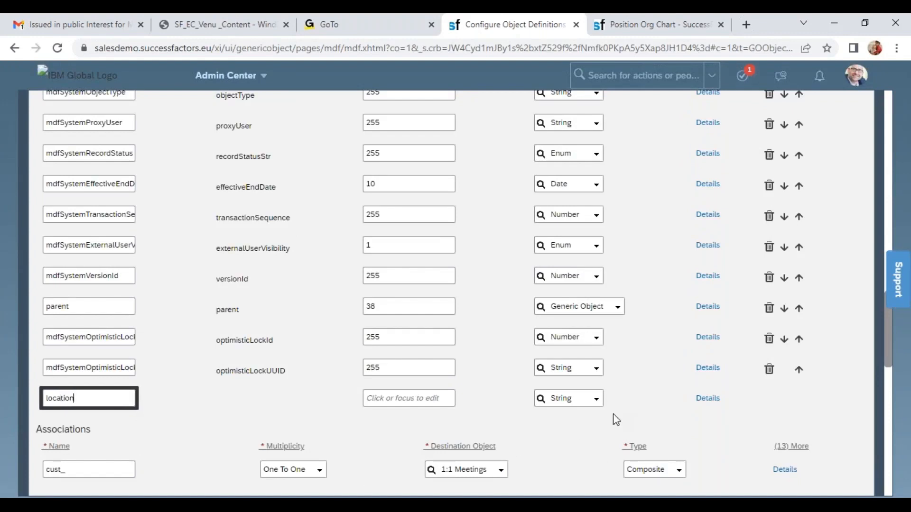
{"action": "left_click", "coordinate": [596, 399]}
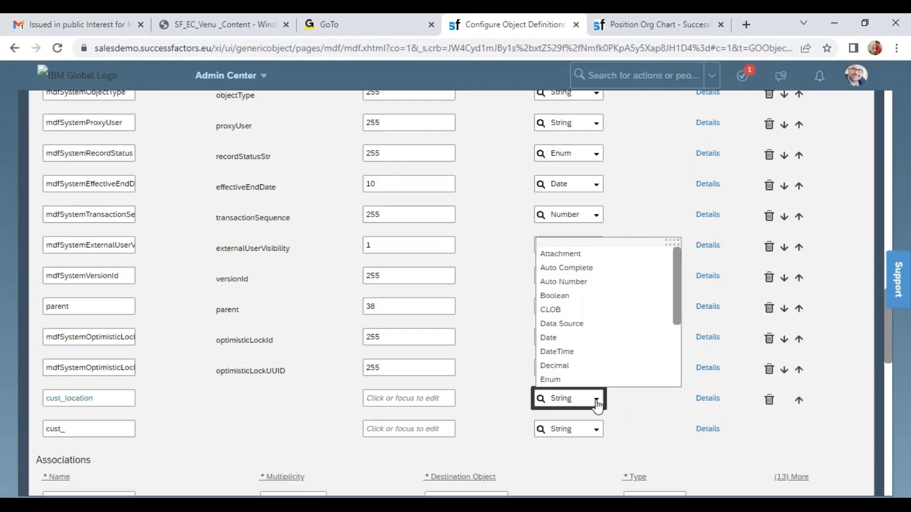
{"action": "scroll", "coordinate": [616, 339], "scroll_direction": "down", "scroll_amount": 3}
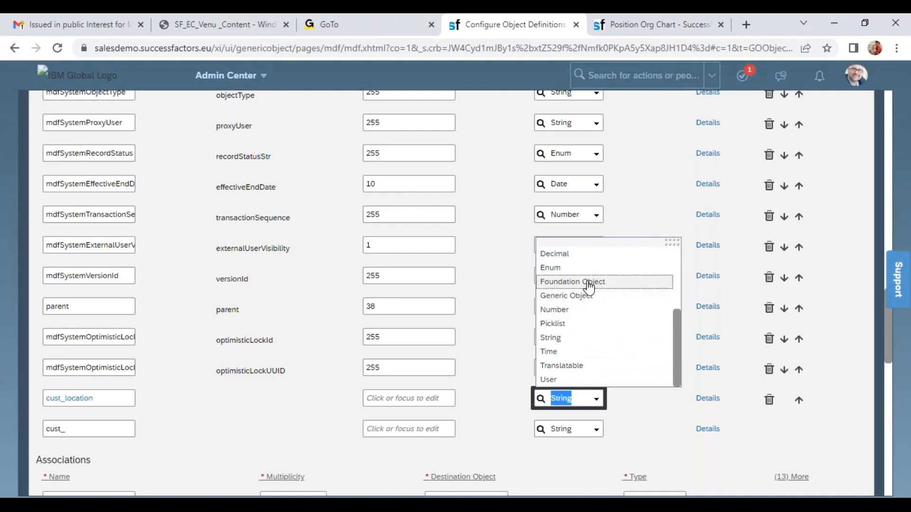
{"action": "left_click", "coordinate": [612, 283]}
- Open the details of the cust_location field and set its Valid Values Source to location
{"action": "left_click", "coordinate": [711, 399]}
{"action": "left_click", "coordinate": [380, 233]}
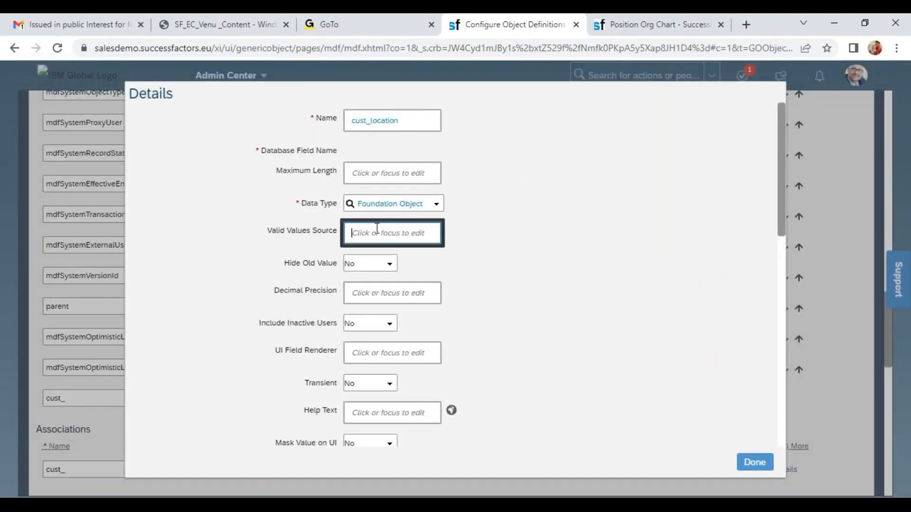
{"action": "type", "text": "location"}
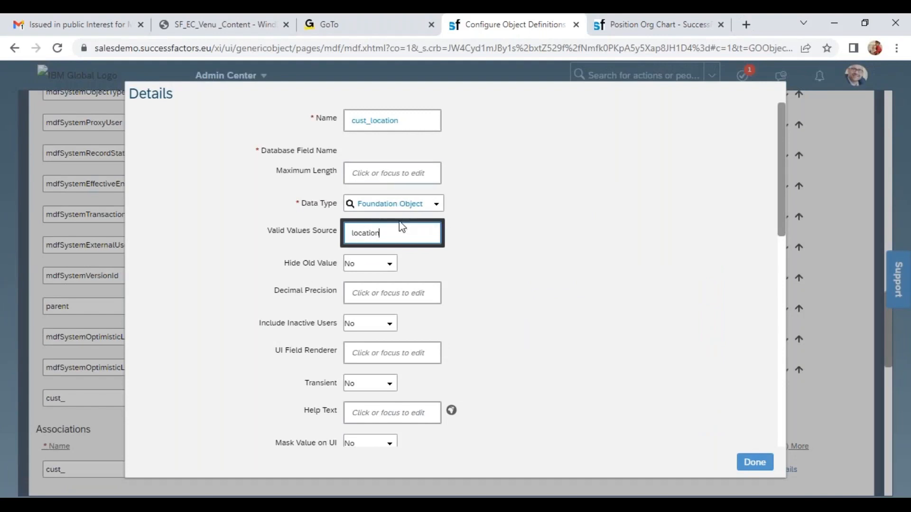
{"action": "left_click_drag", "start_coordinate": [411, 235], "coordinate": [346, 235]}
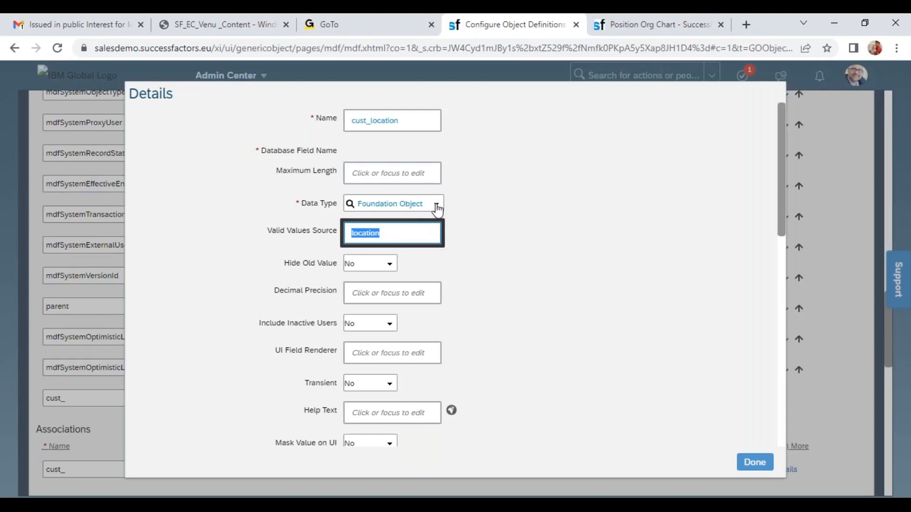
- Set the cust_location field's data type to Generic Object and its Valid Values Source to division, and close its details
{"action": "left_click", "coordinate": [436, 204]}
{"action": "scroll", "coordinate": [412, 303], "scroll_direction": "down", "scroll_amount": 3}
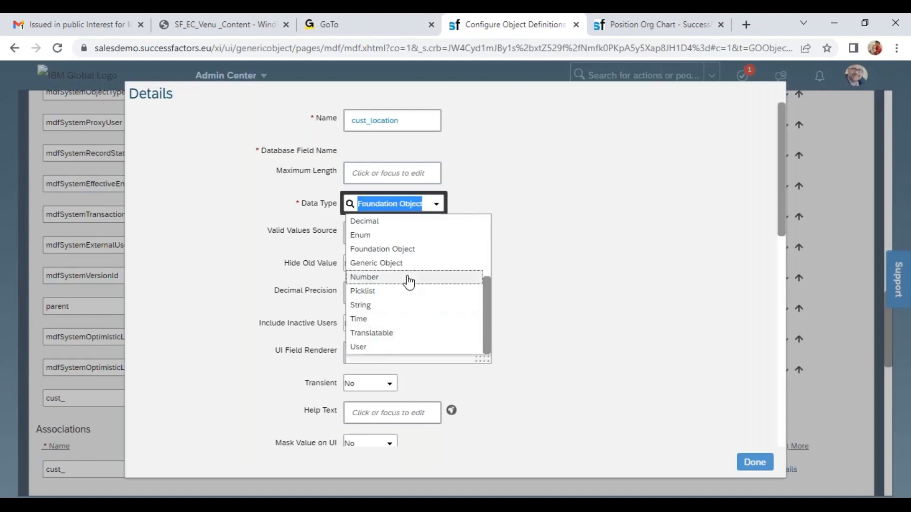
{"action": "left_click", "coordinate": [395, 265]}
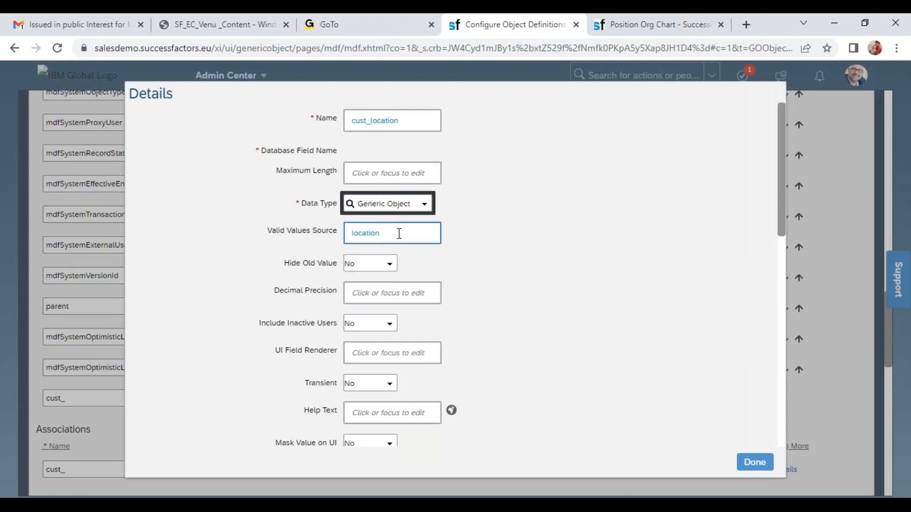
{"action": "key", "text": "Tab"}
{"action": "type", "text": "division"}
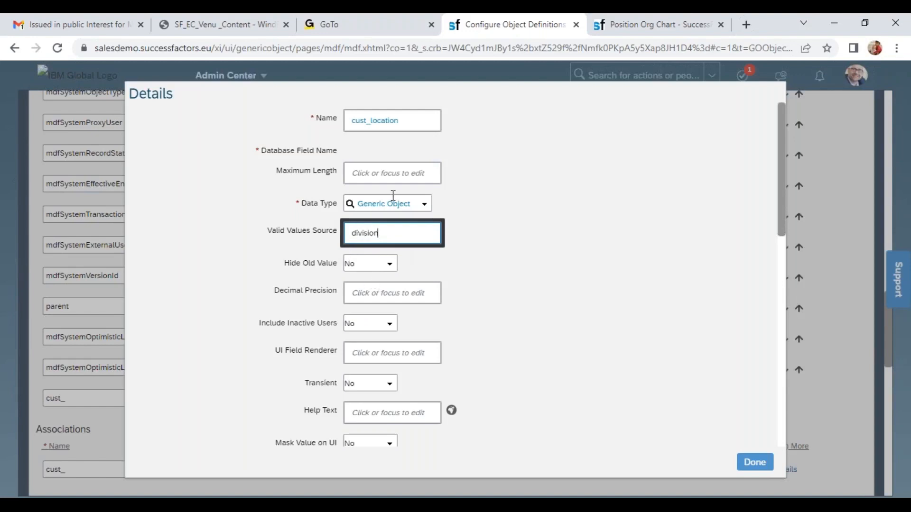
{"action": "left_click_drag", "start_coordinate": [297, 233], "coordinate": [340, 234]}
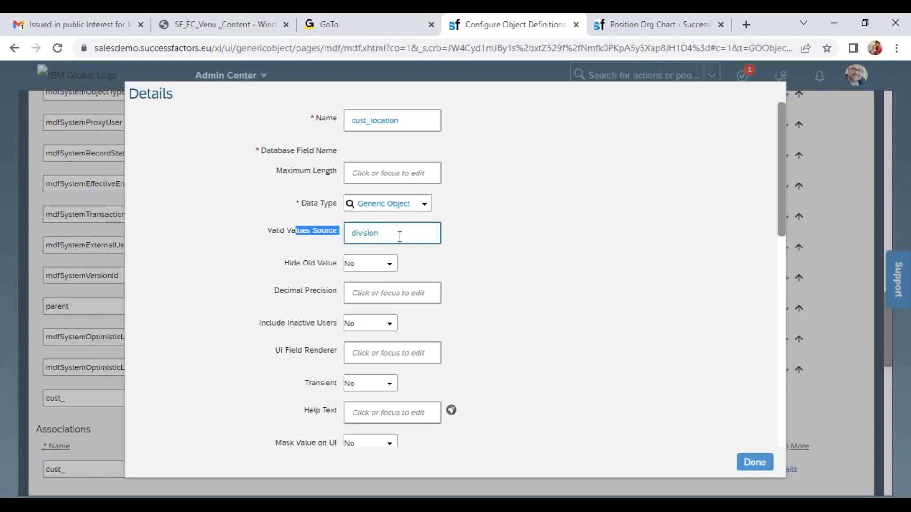
{"action": "left_click", "coordinate": [755, 463]}
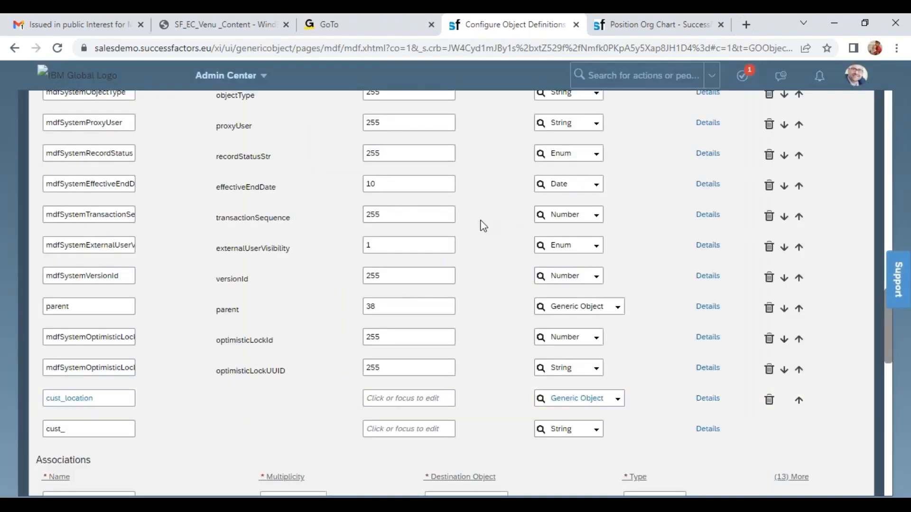
- Cancel the EscalationDetail correction and discard its unsaved changes
{"action": "scroll", "coordinate": [483, 225], "scroll_direction": "down", "scroll_amount": 3}
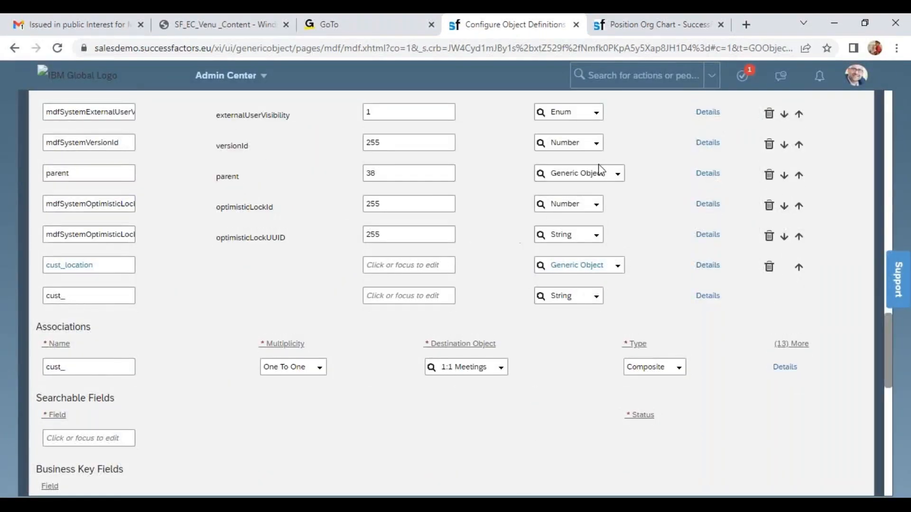
{"action": "scroll", "coordinate": [601, 171], "scroll_direction": "down", "scroll_amount": 5}
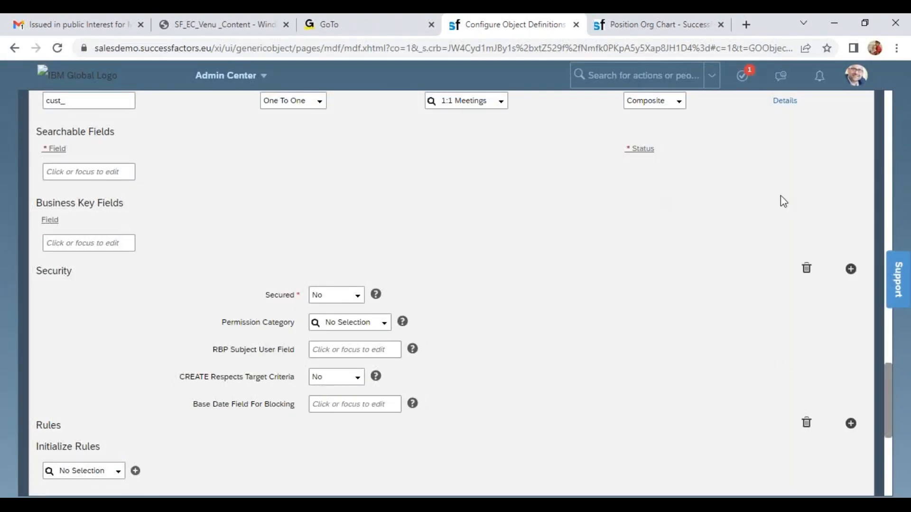
{"action": "scroll", "coordinate": [786, 199], "scroll_direction": "down", "scroll_amount": 6}
{"action": "left_click", "coordinate": [814, 456]}
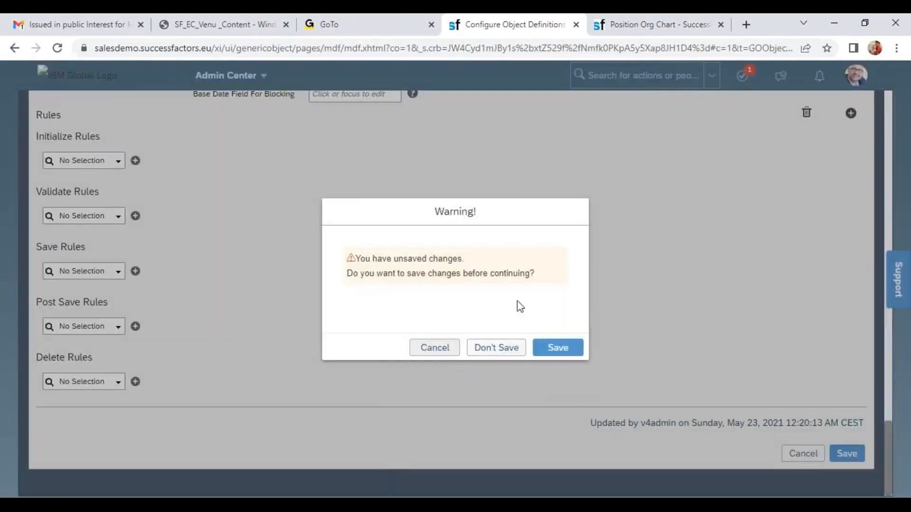
{"action": "left_click", "coordinate": [502, 351]}
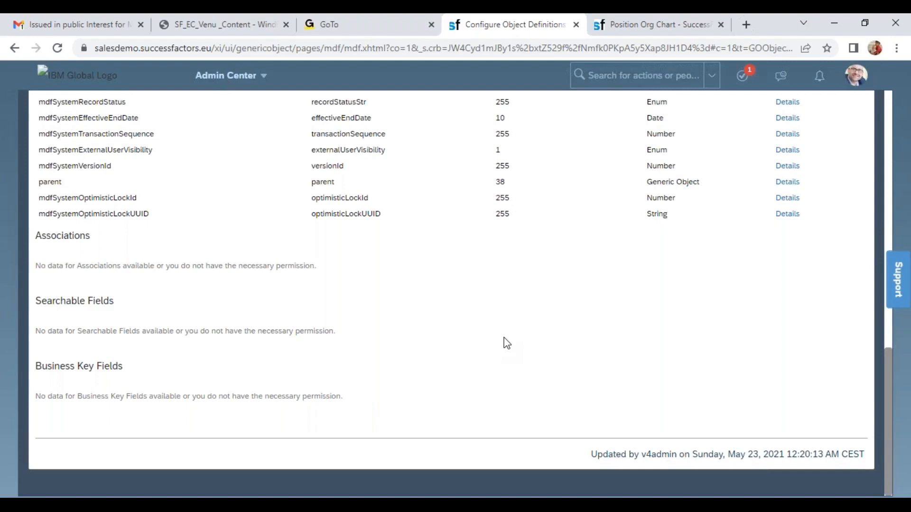
- Switch to the Excel training notes and enter the target manager's manager's name in I182 and "Manager - Job Info" in J182
{"action": "key", "text": "alt+Tab"}
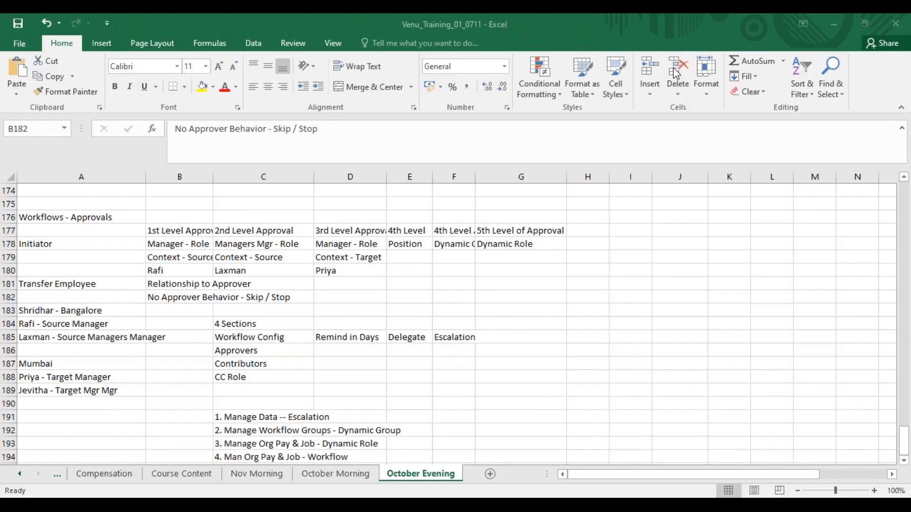
{"action": "scroll", "coordinate": [407, 301], "scroll_direction": "up", "scroll_amount": 2}
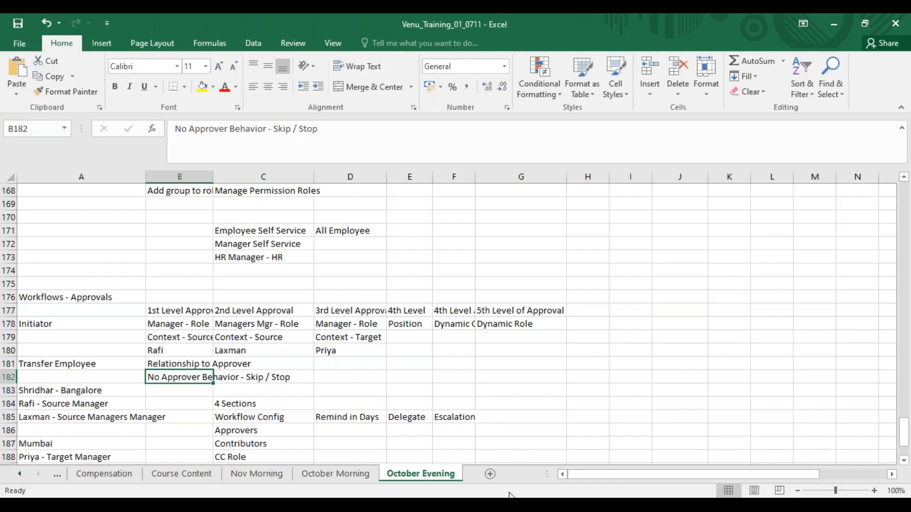
{"action": "left_click_drag", "start_coordinate": [625, 378], "coordinate": [632, 391]}
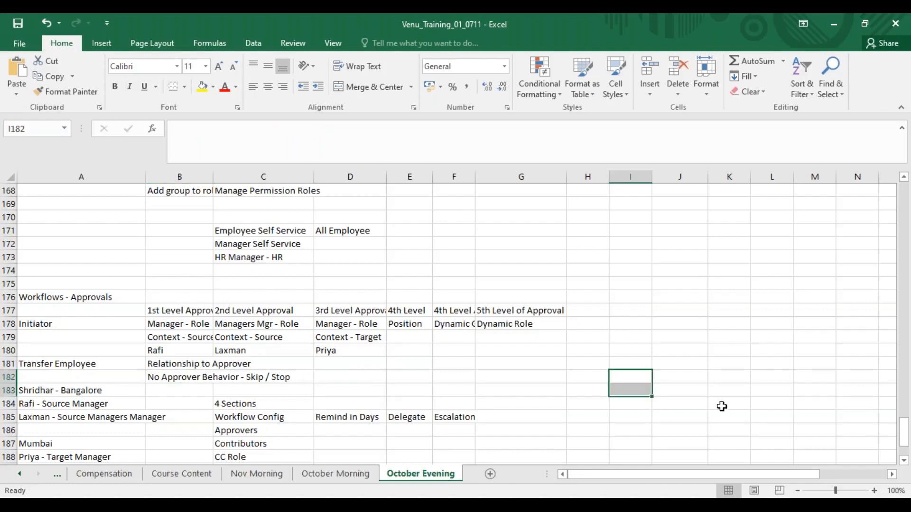
{"action": "left_click", "coordinate": [634, 376]}
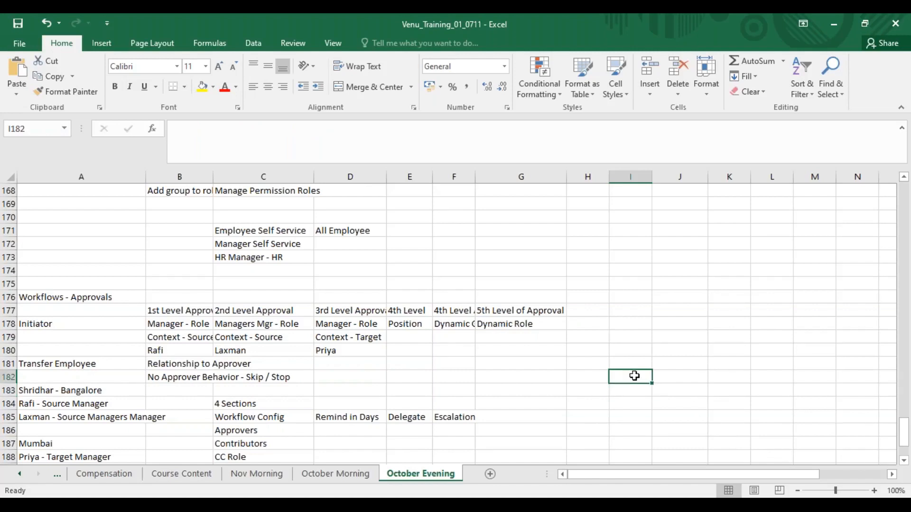
{"action": "type", "text": "Jevitha"}
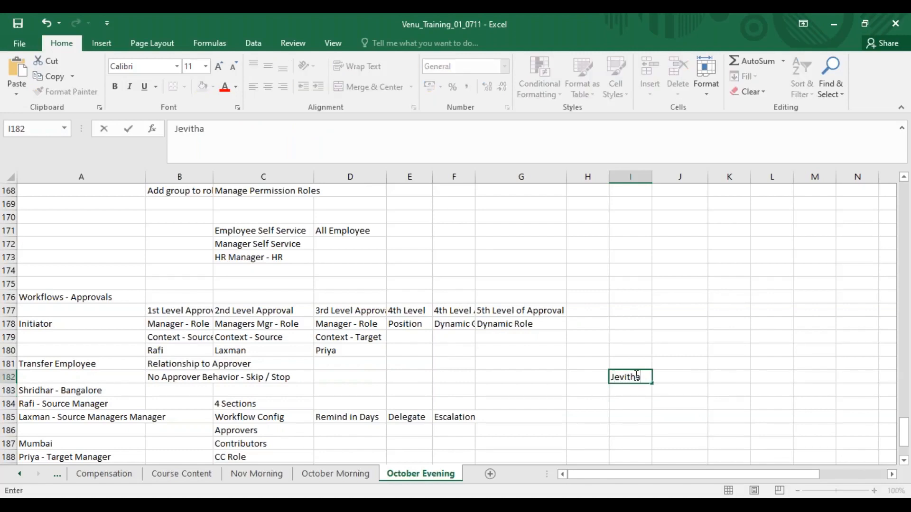
{"action": "key", "text": "Tab"}
{"action": "type", "text": "Ma"}
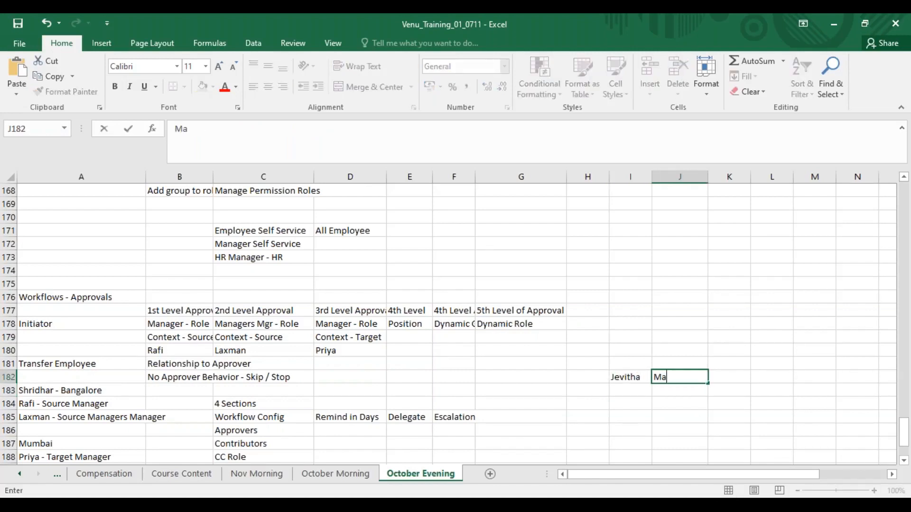
{"action": "type", "text": "nager - Job Info"}
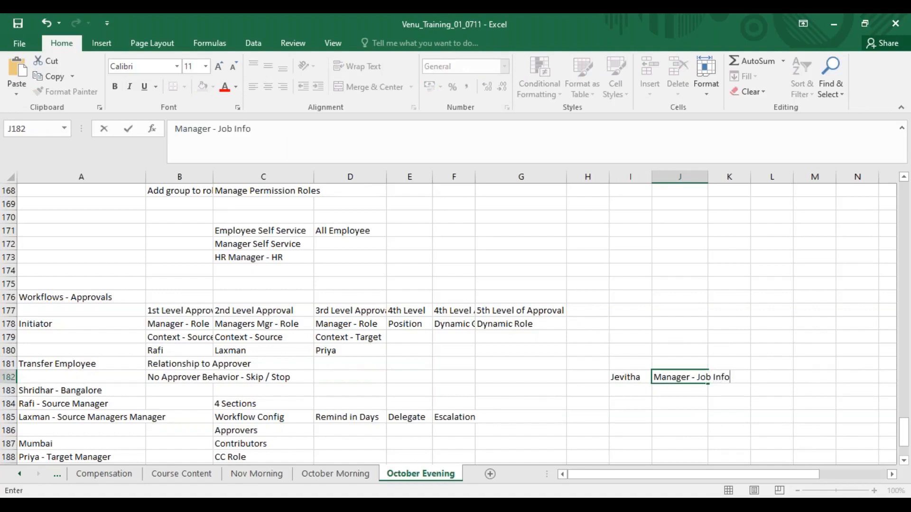
{"action": "key", "text": "Return"}
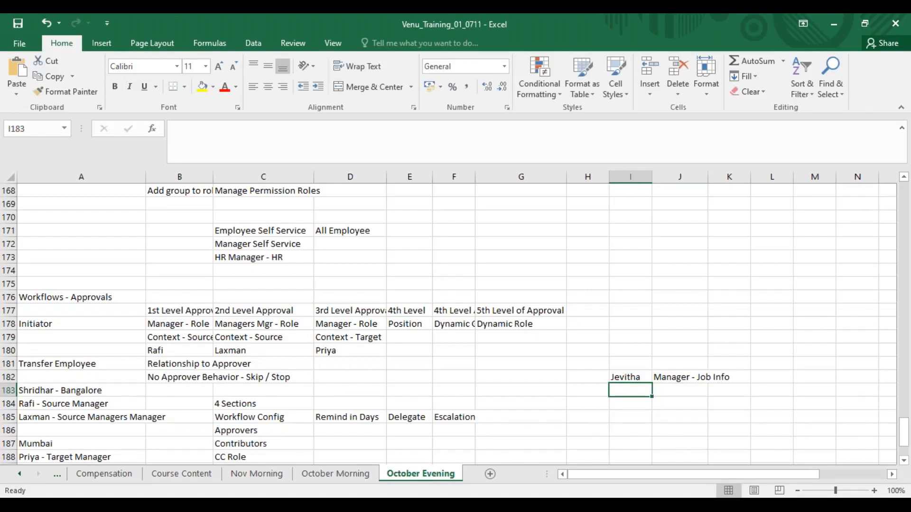
- Enter "Job Relationship" in J183 and the additional manager's name in I184
{"action": "left_click", "coordinate": [688, 392]}
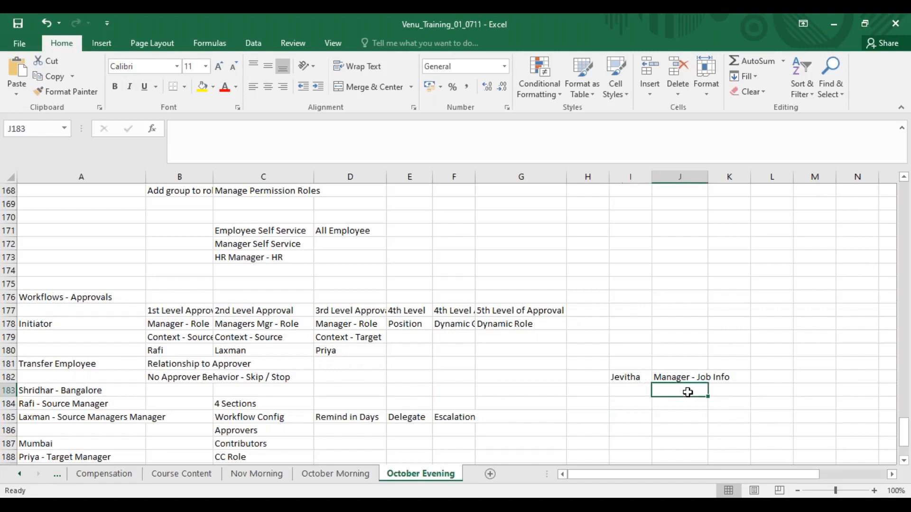
{"action": "type", "text": "Job Relation"}
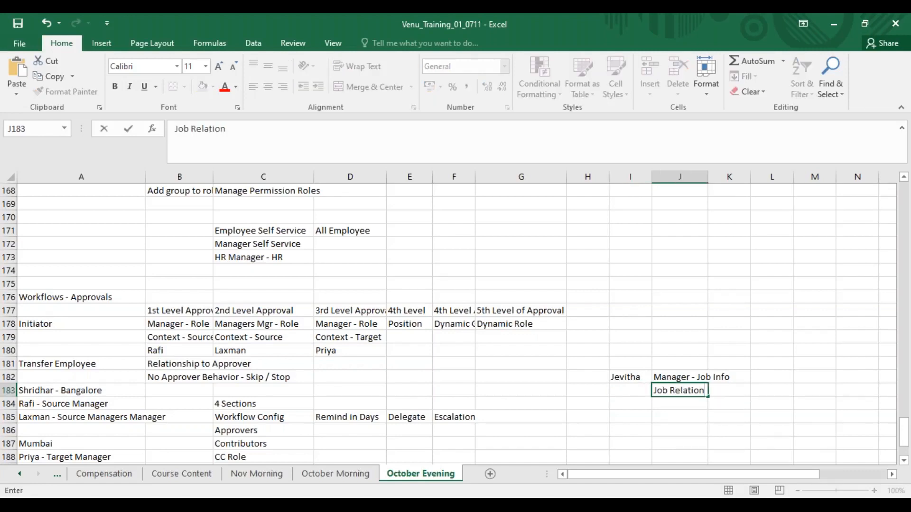
{"action": "type", "text": "ship"}
{"action": "key", "text": "Return"}
{"action": "left_click", "coordinate": [626, 376]}
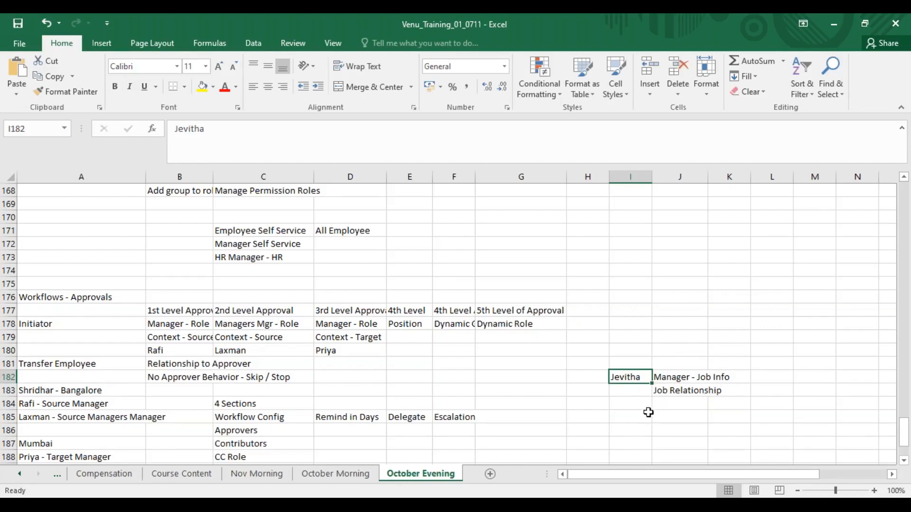
{"action": "left_click", "coordinate": [632, 404]}
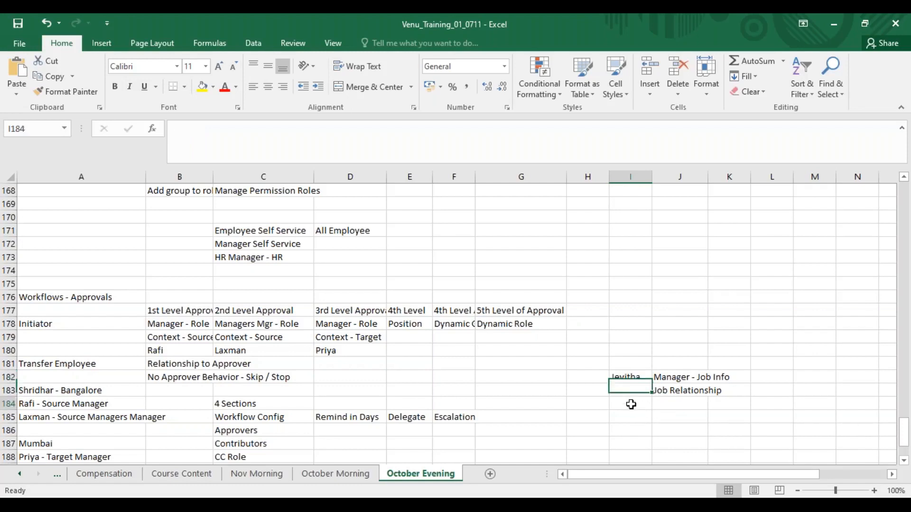
{"action": "type", "text": "Venu"}
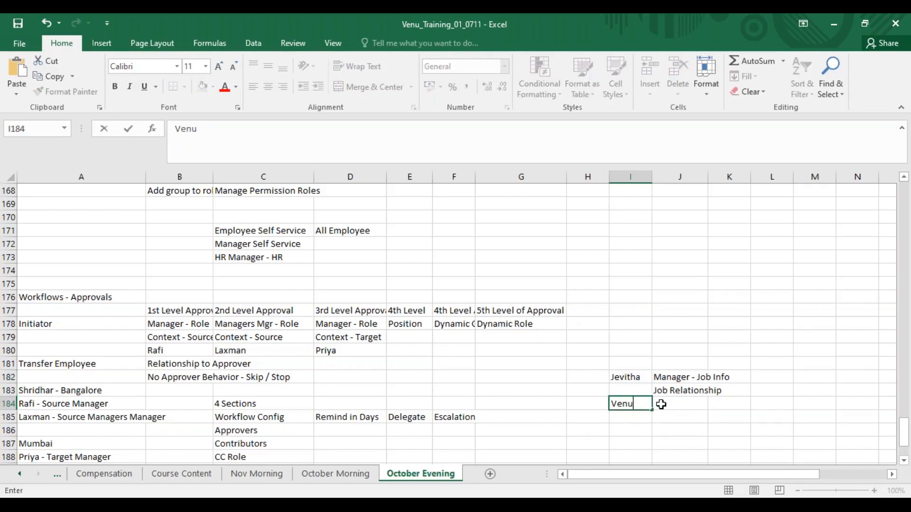
{"action": "left_click", "coordinate": [639, 426]}
{"action": "left_click", "coordinate": [631, 407]}
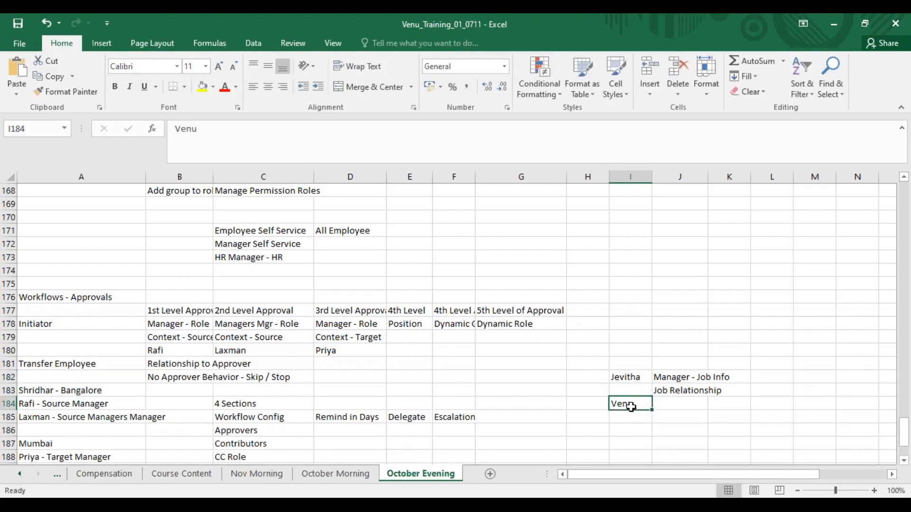
- Compare the two names in I182 and I184 with the "Manager - Job Info" and "Job Relationship" entries beside them
{"action": "left_click", "coordinate": [635, 377]}
{"action": "left_click", "coordinate": [636, 403]}
{"action": "left_click", "coordinate": [632, 377]}
{"action": "left_click", "coordinate": [637, 405]}
{"action": "left_click", "coordinate": [693, 378]}
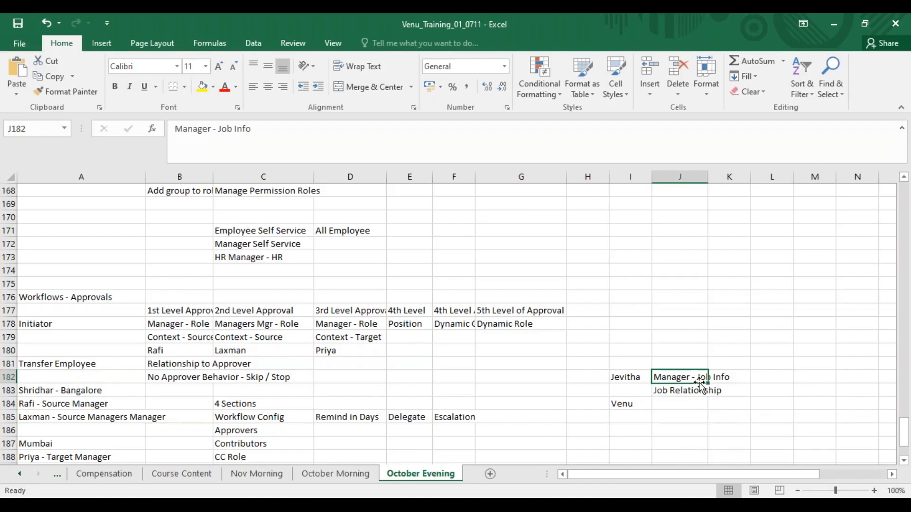
{"action": "left_click", "coordinate": [635, 404]}
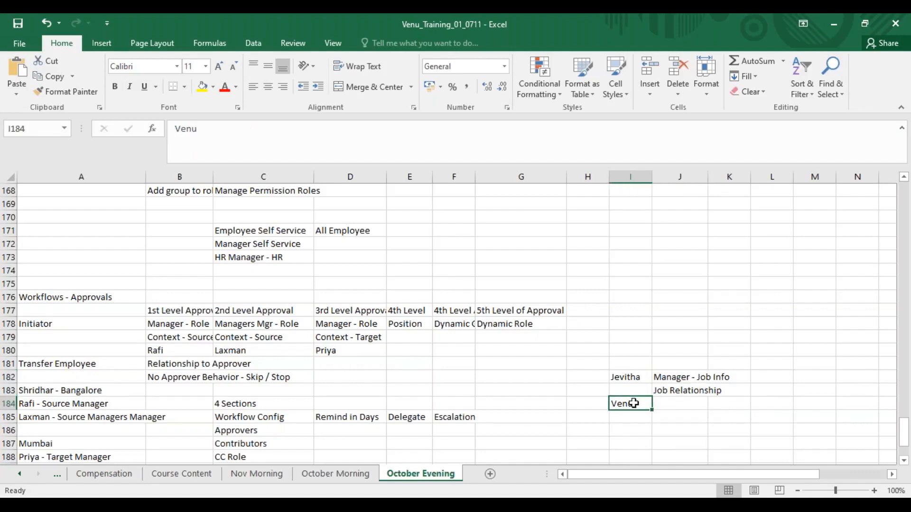
{"action": "left_click", "coordinate": [679, 390]}
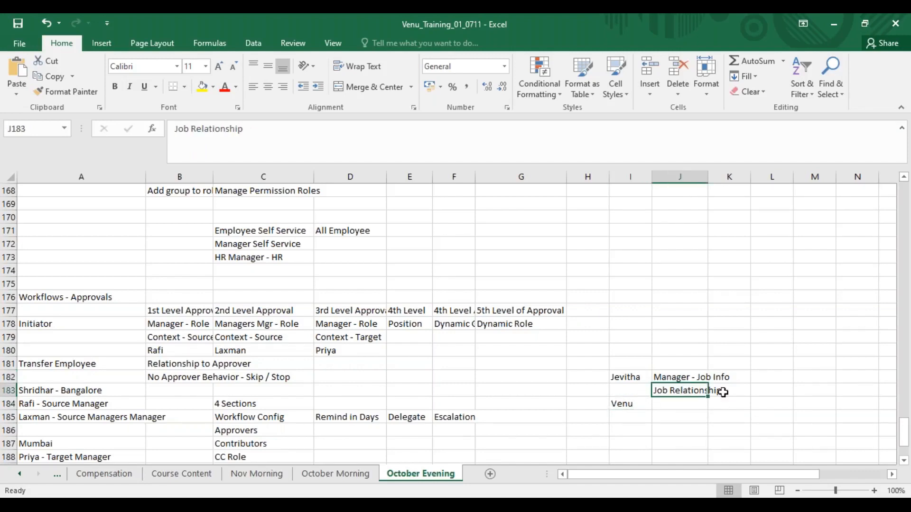
{"action": "left_click", "coordinate": [630, 402]}
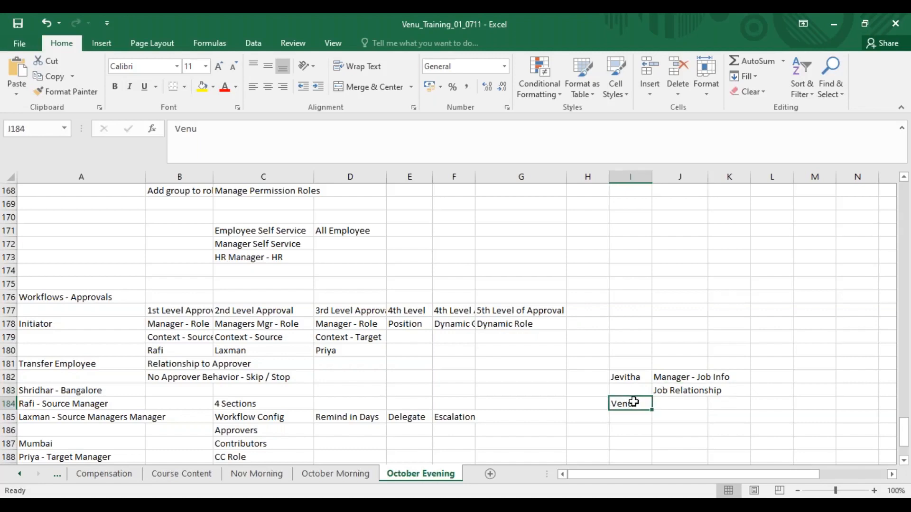
{"action": "left_click", "coordinate": [683, 390]}
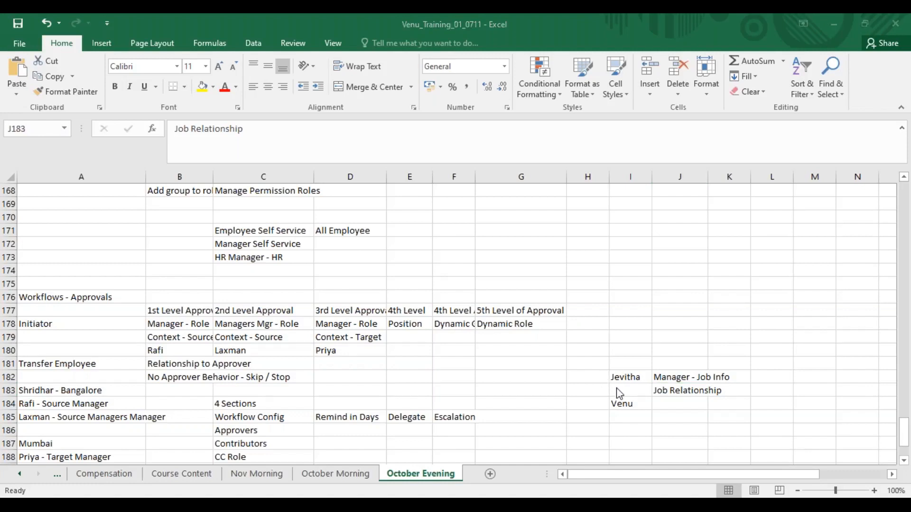
- Switch to SuccessFactors in Chrome, find Manage Route maps and open the 2019 Performance Review Routemap
{"action": "key", "text": "alt+Tab"}
{"action": "key", "text": "alt+Tab"}
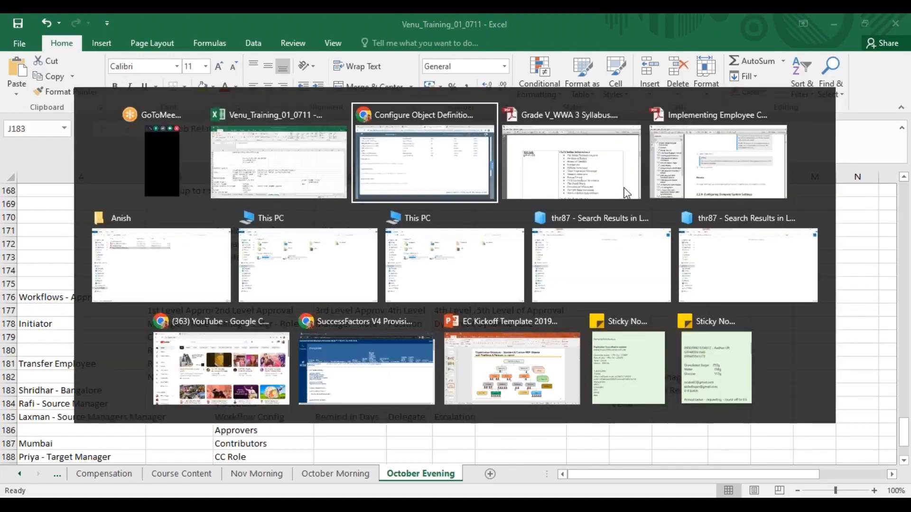
{"action": "type", "text": "man route"}
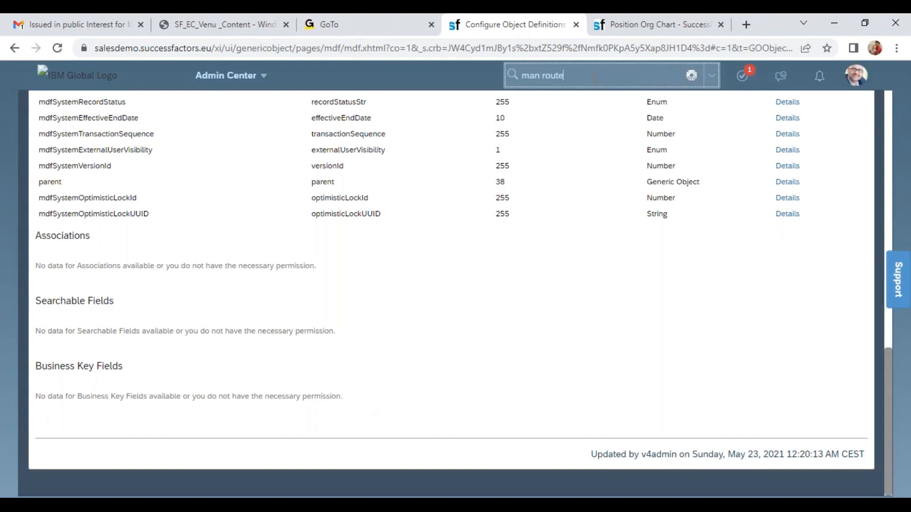
{"action": "type", "text": " map"}
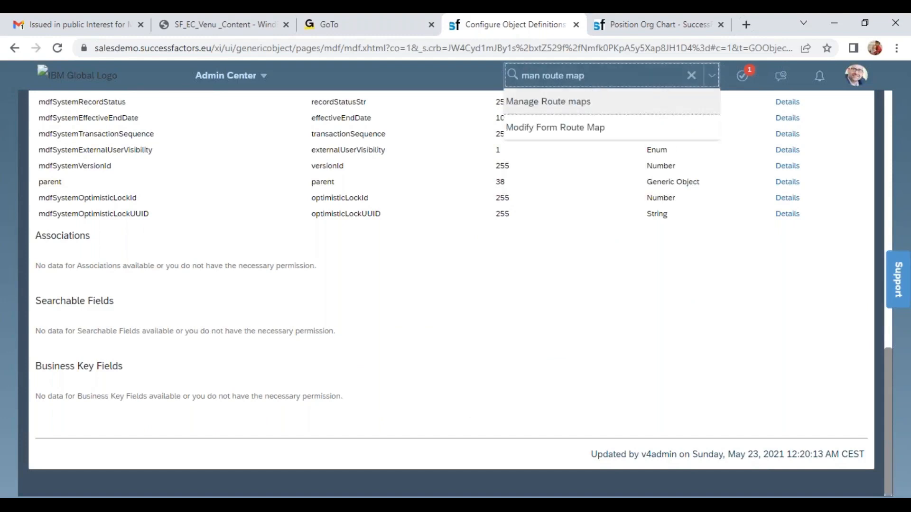
{"action": "left_click", "coordinate": [610, 110]}
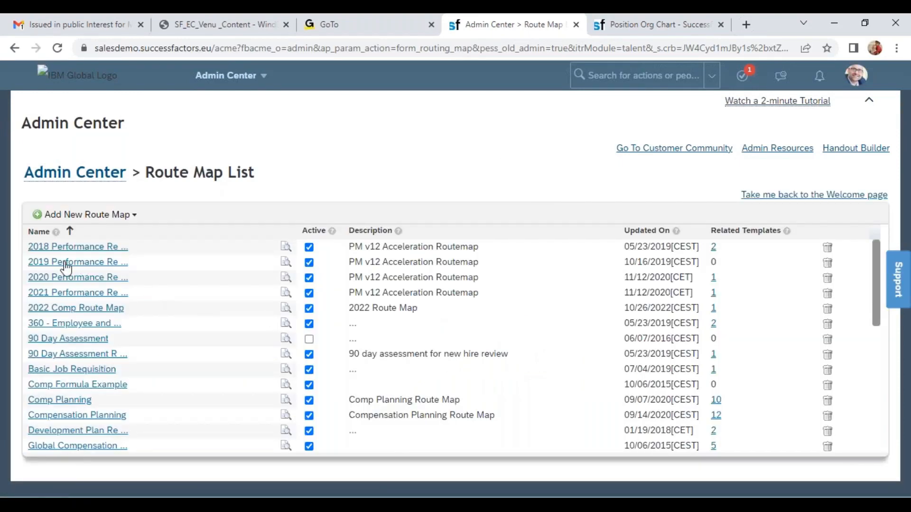
{"action": "left_click", "coordinate": [75, 275]}
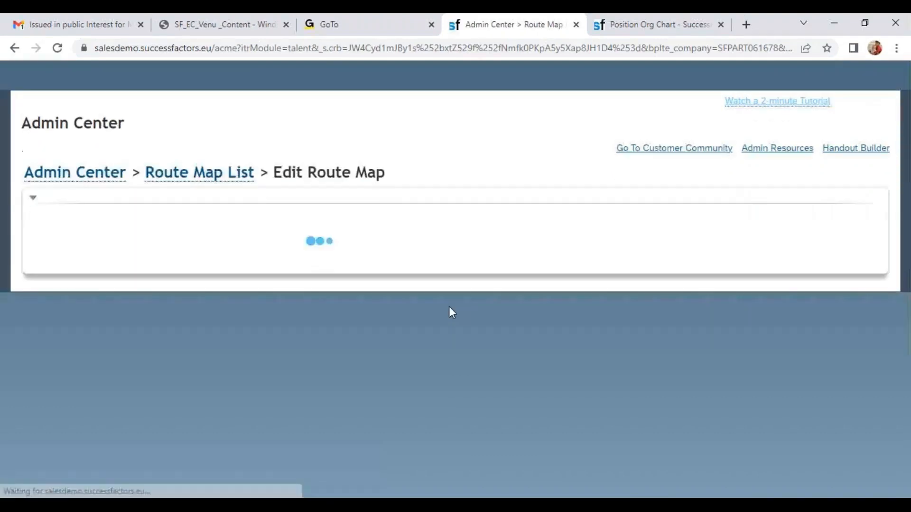
{"action": "scroll", "coordinate": [400, 333], "scroll_direction": "down", "scroll_amount": 2}
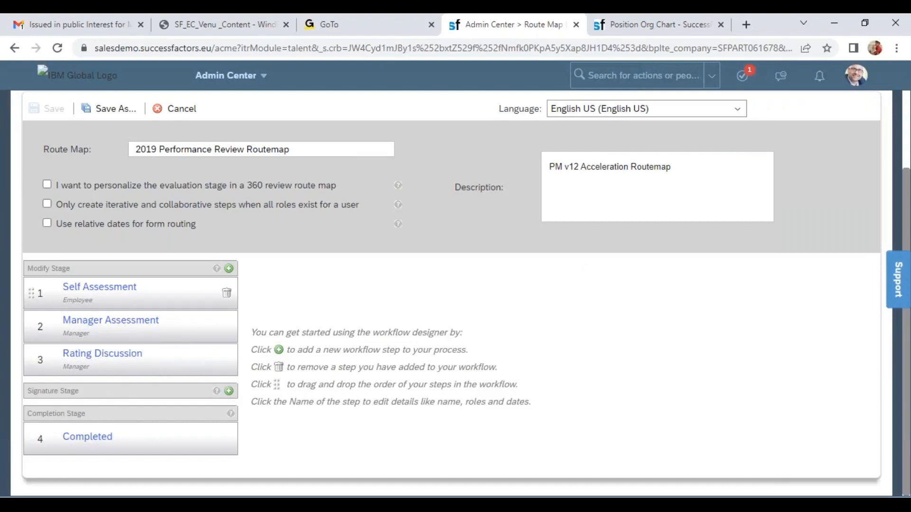
- Add a modification step named User to the route map and set its role to Custom
{"action": "left_click", "coordinate": [230, 269]}
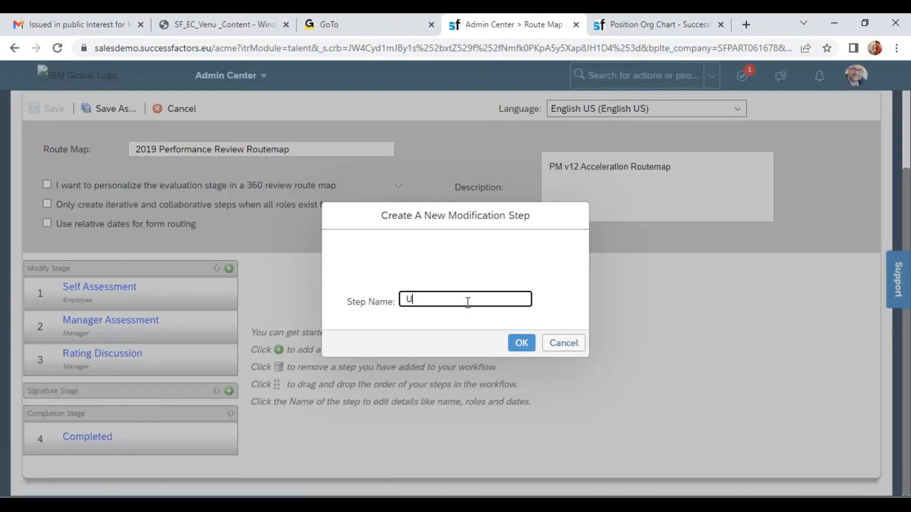
{"action": "left_click", "coordinate": [522, 342]}
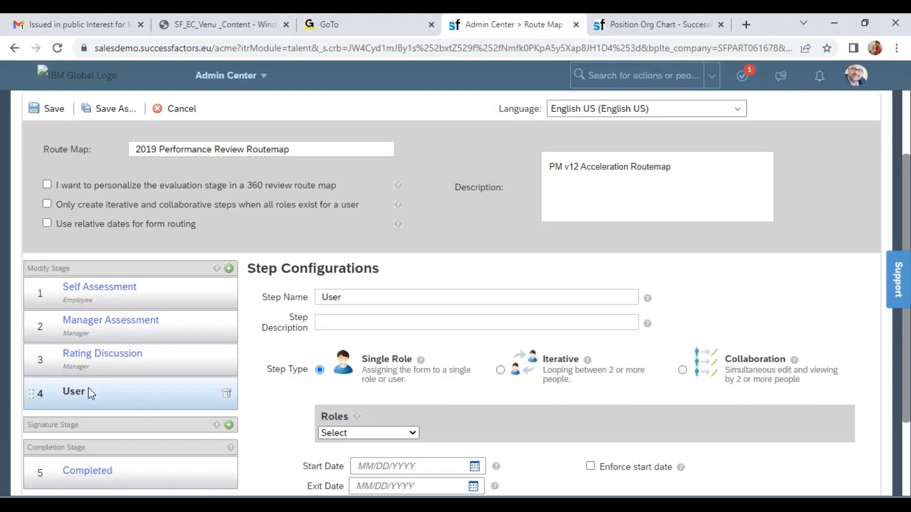
{"action": "left_click", "coordinate": [411, 432]}
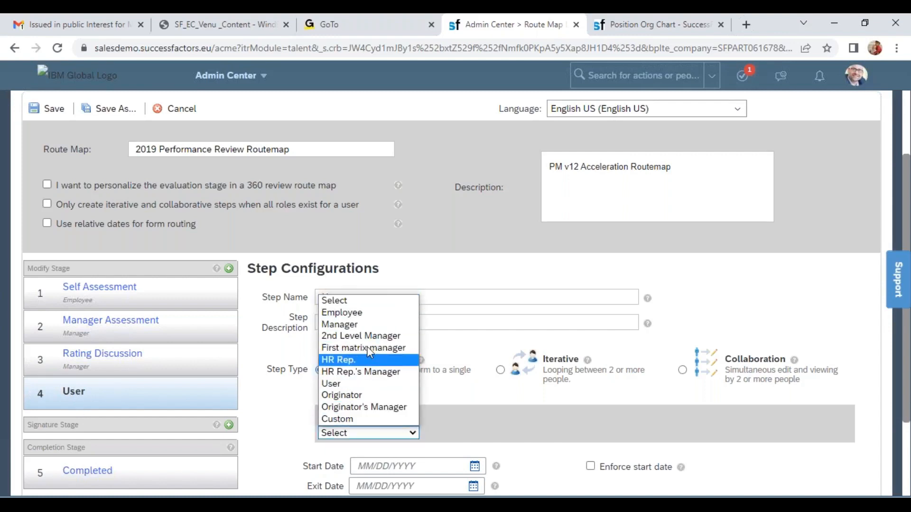
{"action": "left_click", "coordinate": [356, 420]}
{"action": "scroll", "coordinate": [356, 421], "scroll_direction": "down", "scroll_amount": 3}
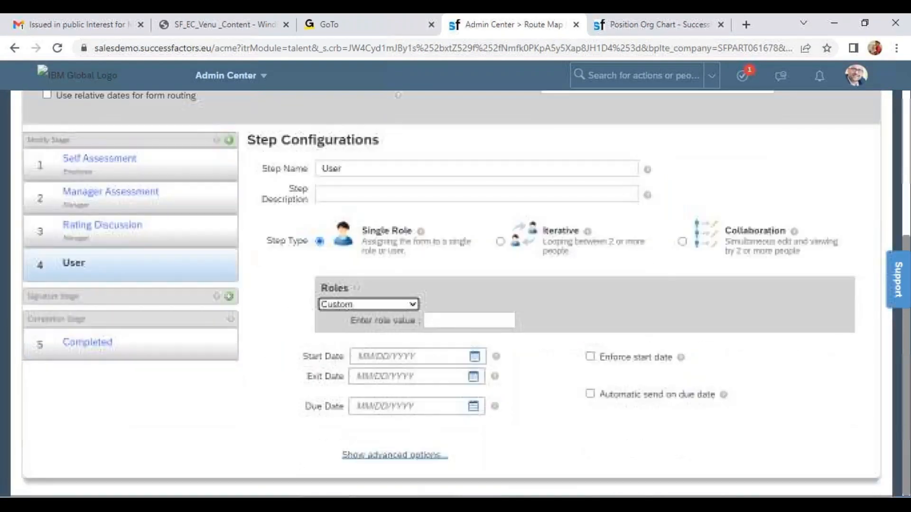
- Change the new step's role to User and assign the sfadmin user to it
{"action": "left_click", "coordinate": [411, 304]}
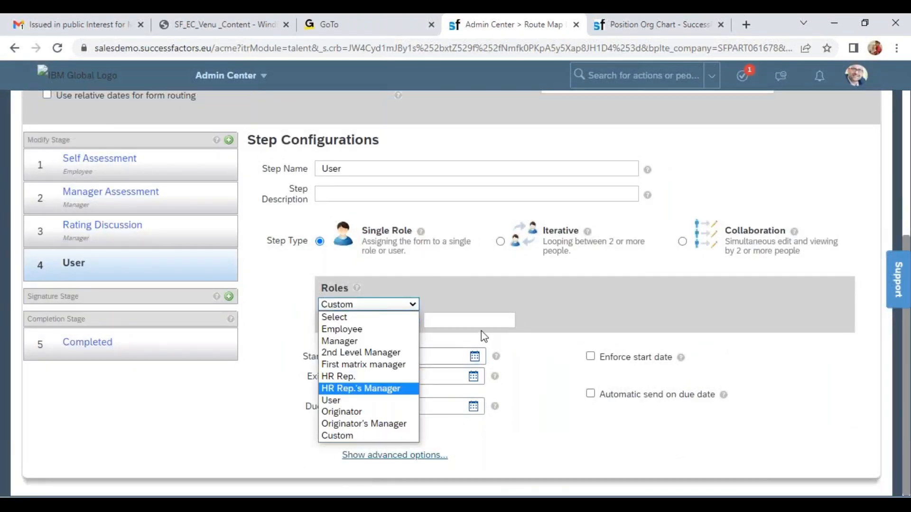
{"action": "left_click", "coordinate": [366, 399]}
{"action": "left_click", "coordinate": [469, 324]}
{"action": "type", "text": "sfadmin"}
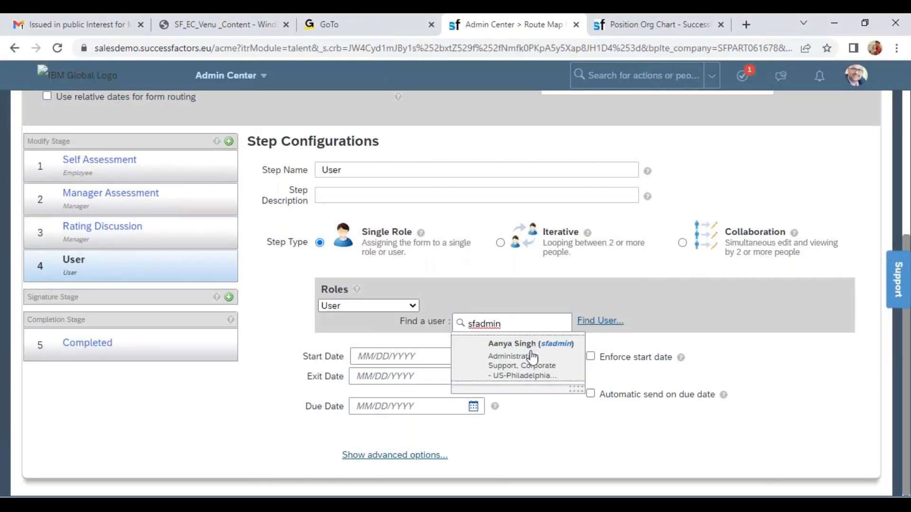
{"action": "left_click", "coordinate": [527, 349]}
{"action": "left_click", "coordinate": [327, 307]}
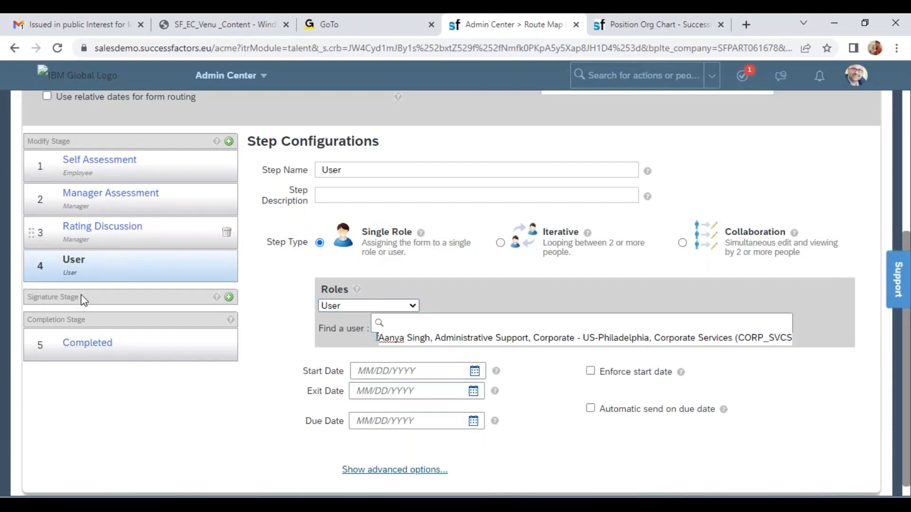
{"action": "scroll", "coordinate": [272, 322], "scroll_direction": "up", "scroll_amount": 1}
{"action": "scroll", "coordinate": [273, 323], "scroll_direction": "up", "scroll_amount": 4}
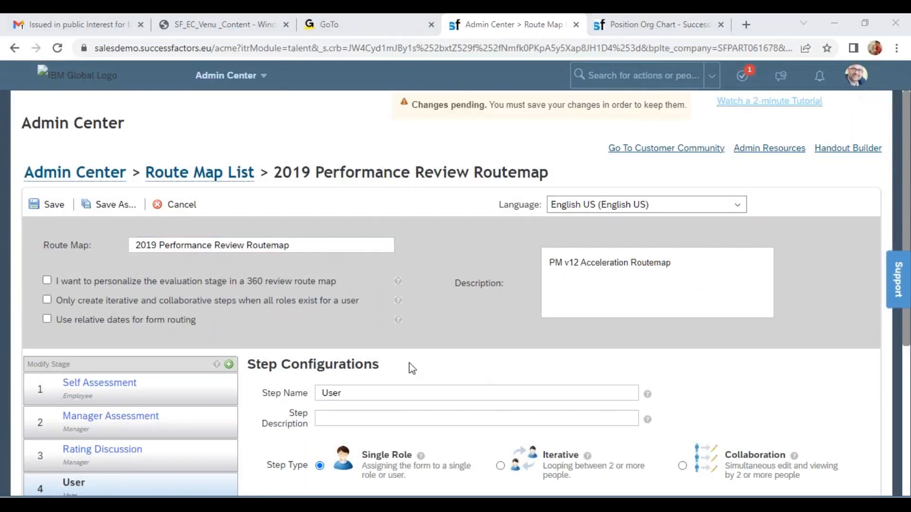
- Switch to the Excel training notes and enter "PMGM - Appraisal template" in G190
{"action": "key", "text": "alt+Tab"}
{"action": "key", "text": "alt+Tab"}
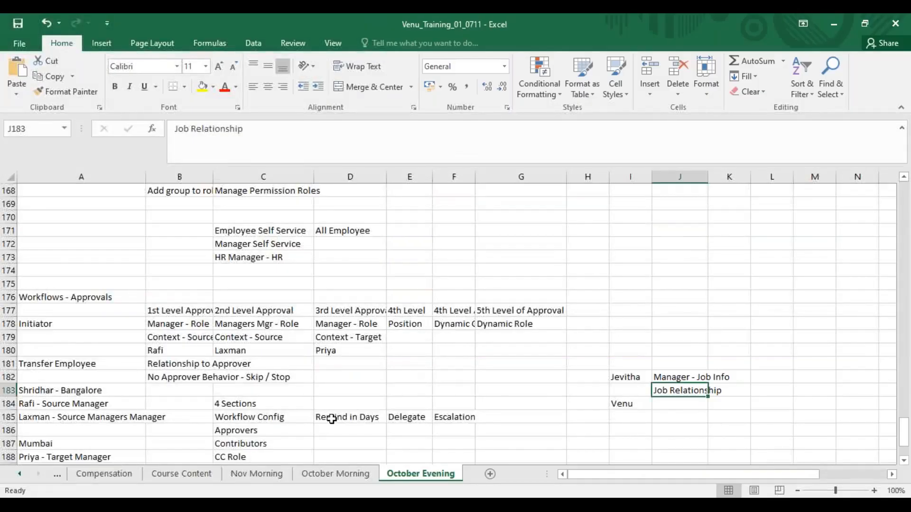
{"action": "scroll", "coordinate": [409, 348], "scroll_direction": "down", "scroll_amount": 1}
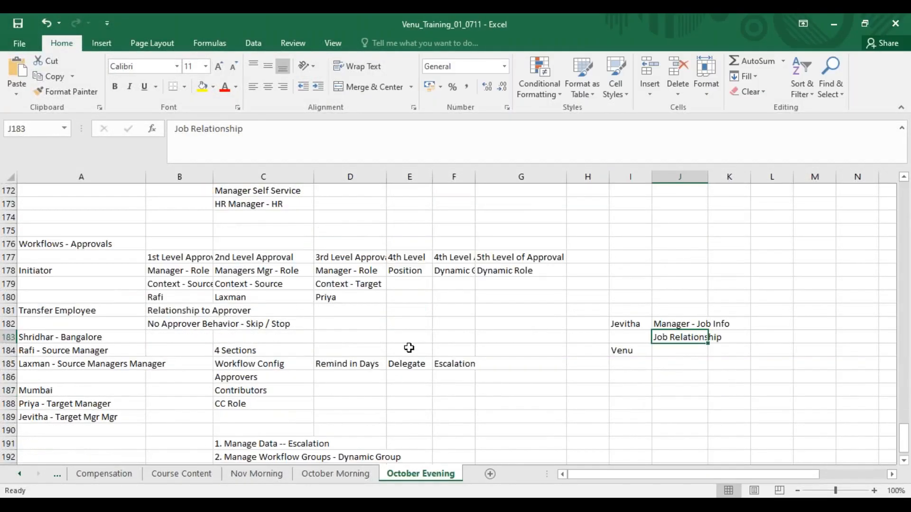
{"action": "scroll", "coordinate": [409, 348], "scroll_direction": "down", "scroll_amount": 1}
{"action": "left_click", "coordinate": [550, 404]}
{"action": "type", "text": "PMGM - Appro"}
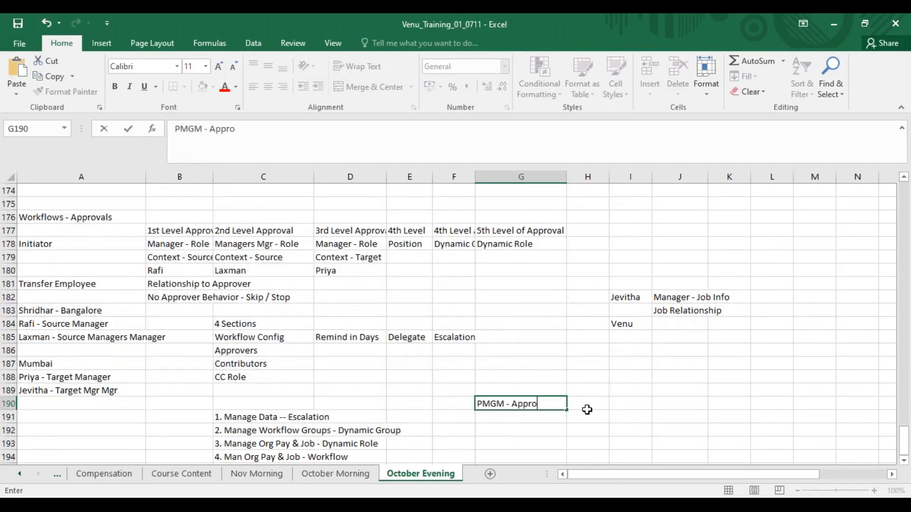
{"action": "type", "text": "aisal template"}
{"action": "key", "text": "Return"}
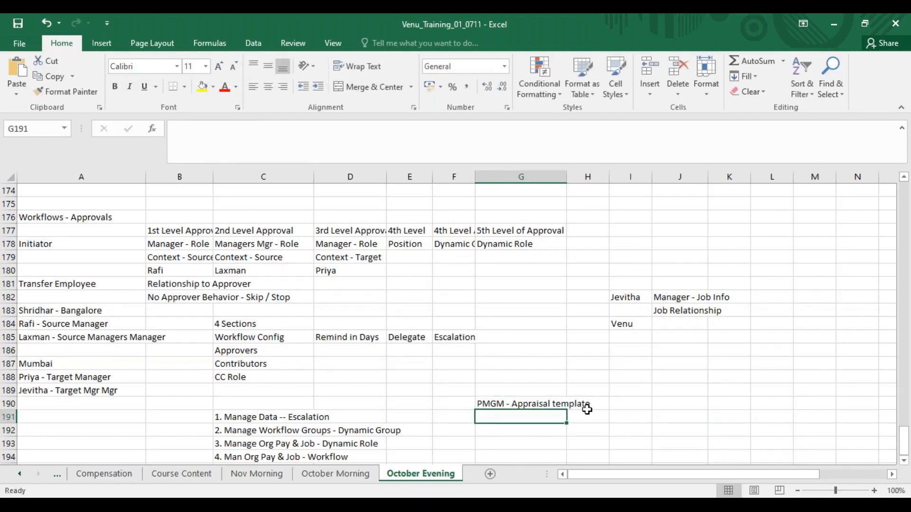
- Enter "Recruition - Req Temp" in G191 and "Comp - Comp Planning" in G192
{"action": "type", "text": "Recruition"}
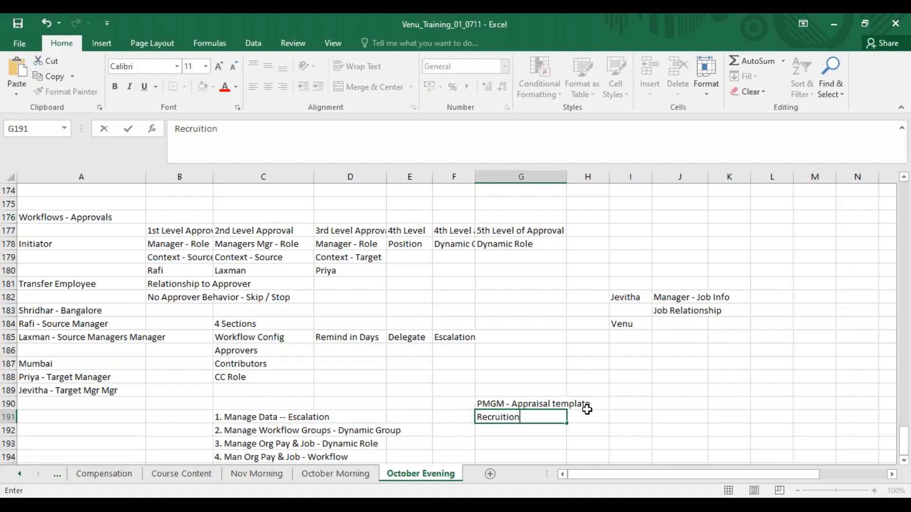
{"action": "type", "text": " - Req Temp"}
{"action": "key", "text": "Return"}
{"action": "type", "text": "Com"}
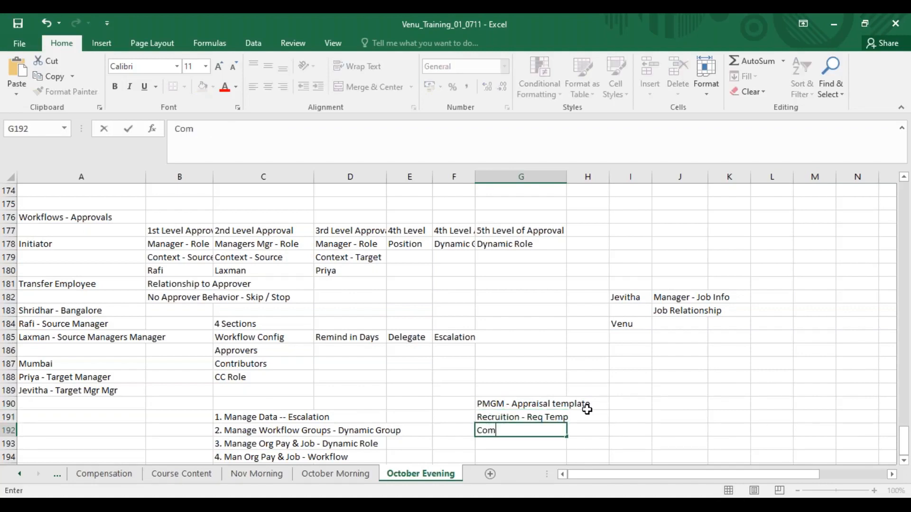
{"action": "type", "text": "p - Comp Pal"}
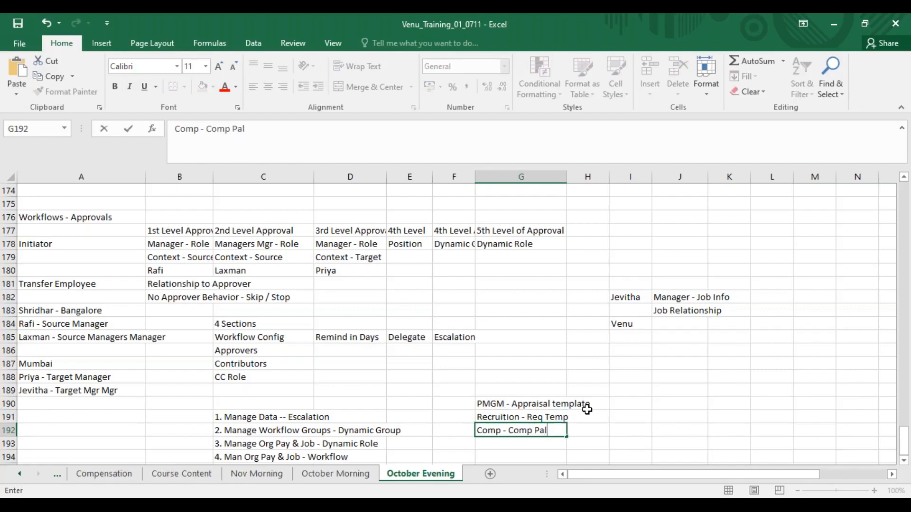
{"action": "type", "text": "anning"}
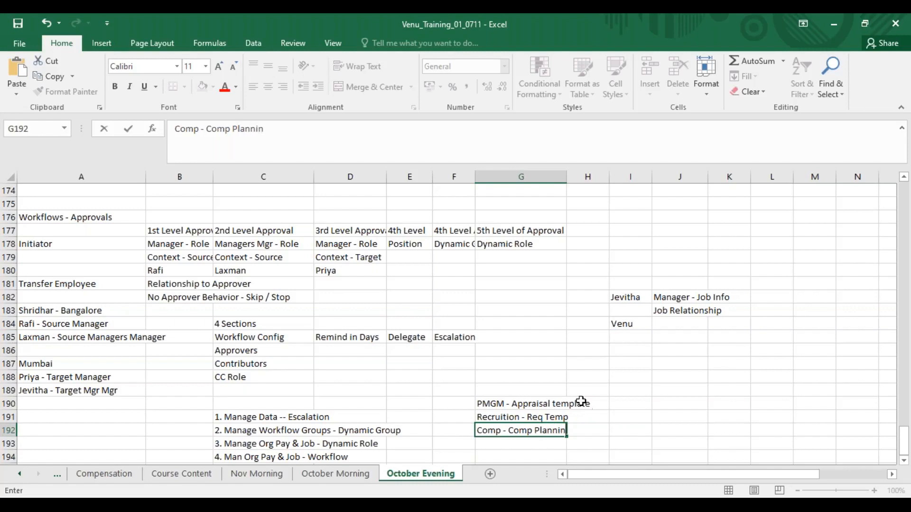
- Enter the heading "Route Map" in G188, above the template notes
{"action": "left_click", "coordinate": [526, 390]}
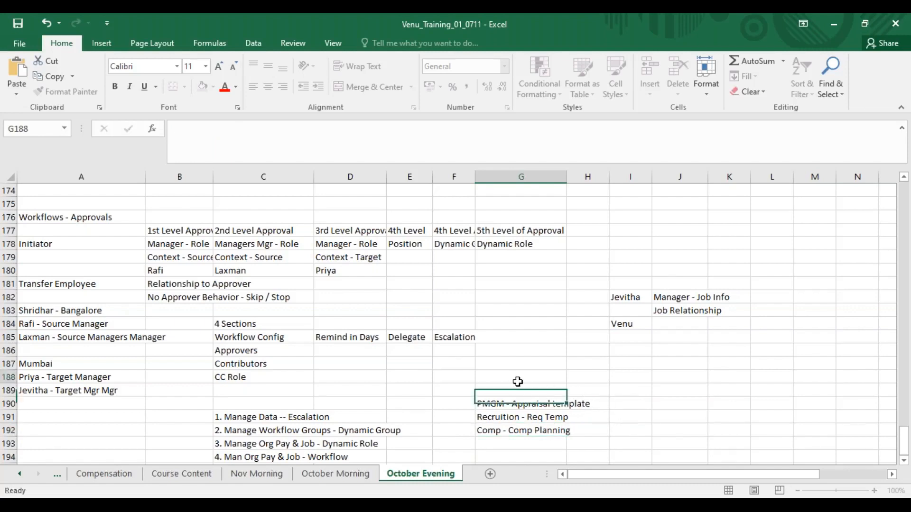
{"action": "left_click", "coordinate": [520, 378]}
{"action": "type", "text": "Route Map"}
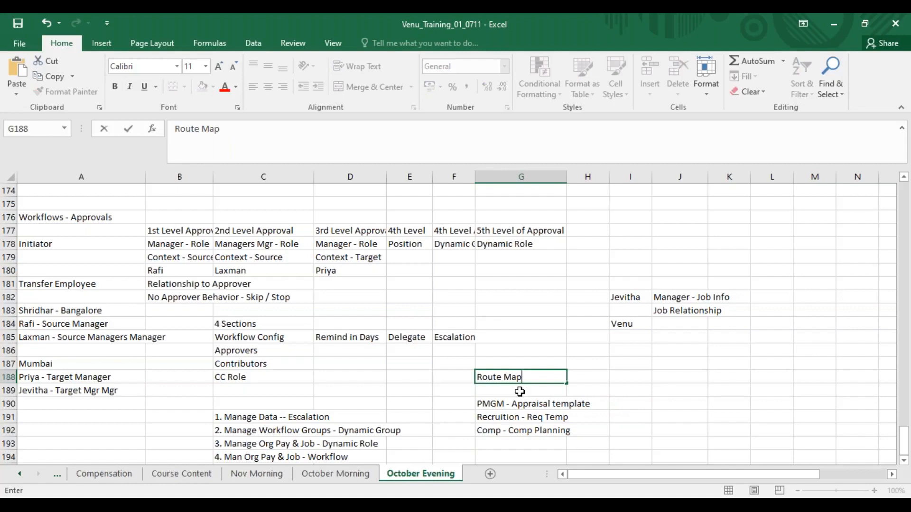
- Complete the G188 heading as "Route Map - Workflow" above the appraisal, requisition and compensation template notes
{"action": "type", "text": " - Workflow"}
{"action": "left_click", "coordinate": [573, 420]}
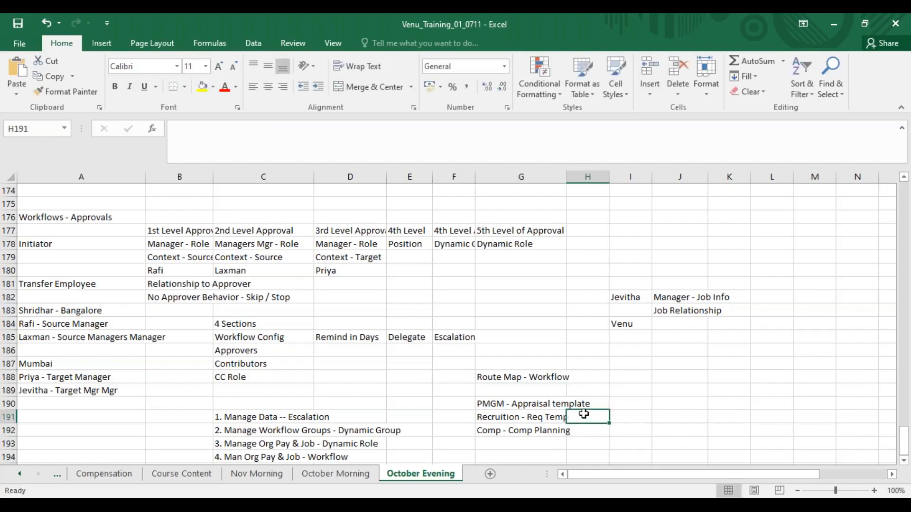
{"action": "mouse_move", "coordinate": [502, 378]}
{"action": "left_mouse_down"}
{"action": "mouse_move", "coordinate": [576, 368]}
{"action": "mouse_move", "coordinate": [512, 375]}
{"action": "left_mouse_up"}
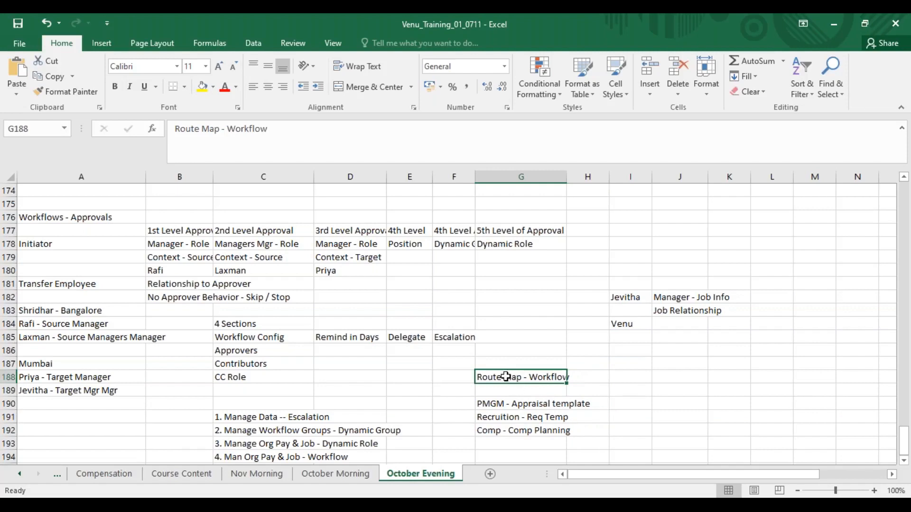
{"action": "left_click", "coordinate": [508, 404]}
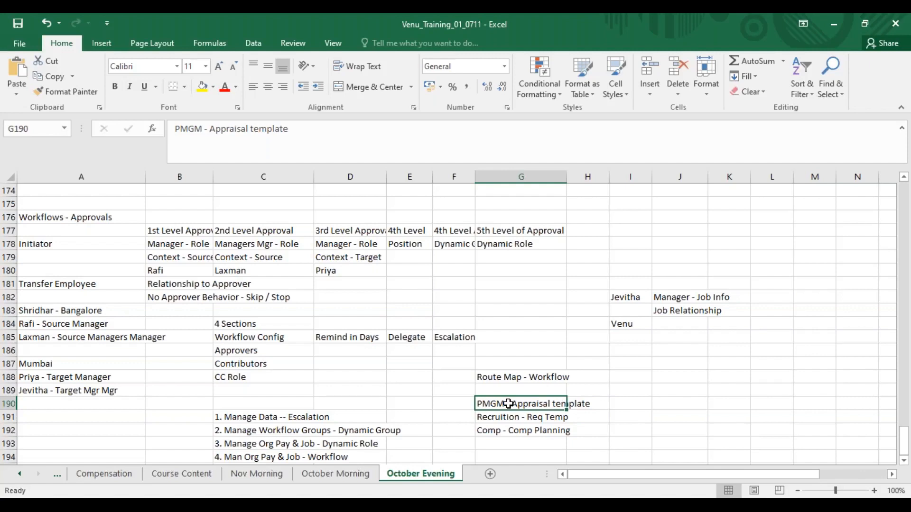
{"action": "left_click", "coordinate": [509, 376]}
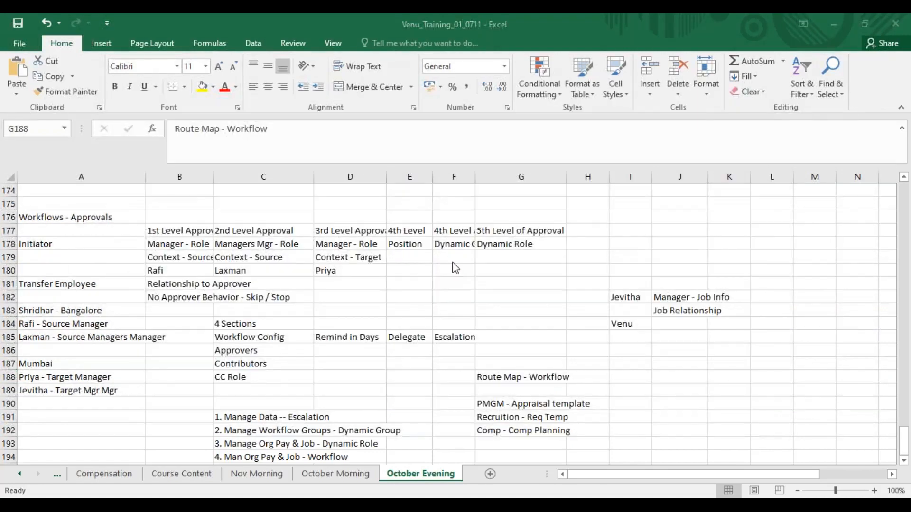
- Switch to SuccessFactors, search for "wipro" and open the profile of the first Wipro Non Manager listed, discarding the unsaved route map changes
{"action": "key", "text": "alt+Tab"}
{"action": "key", "text": "alt+Tab"}
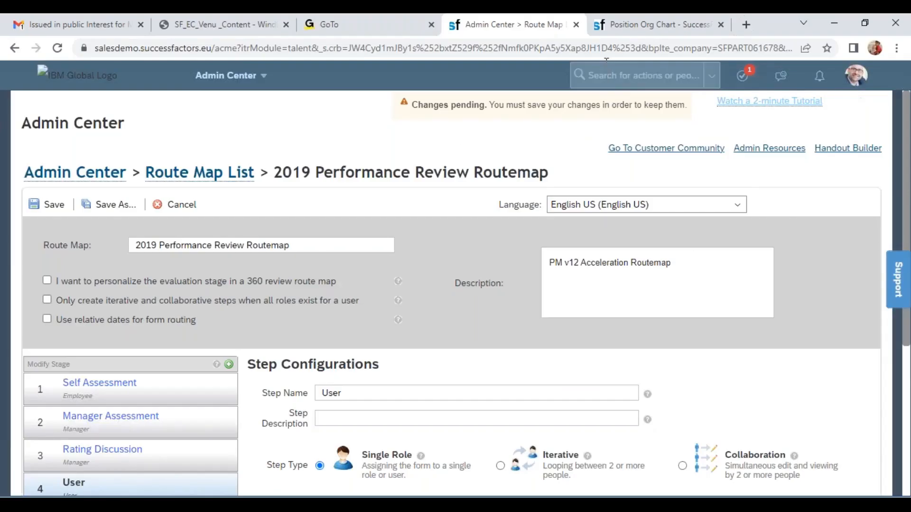
{"action": "left_click", "coordinate": [607, 75]}
{"action": "type", "text": "wipro"}
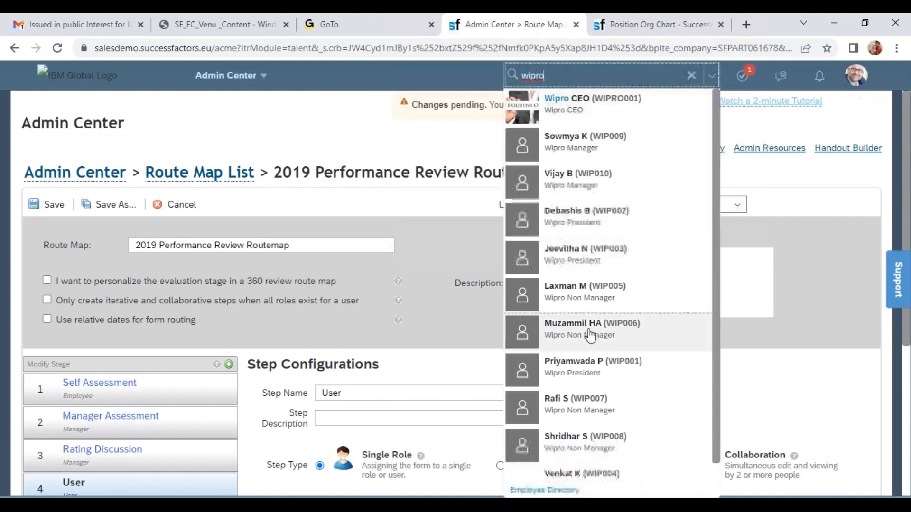
{"action": "left_click", "coordinate": [587, 303]}
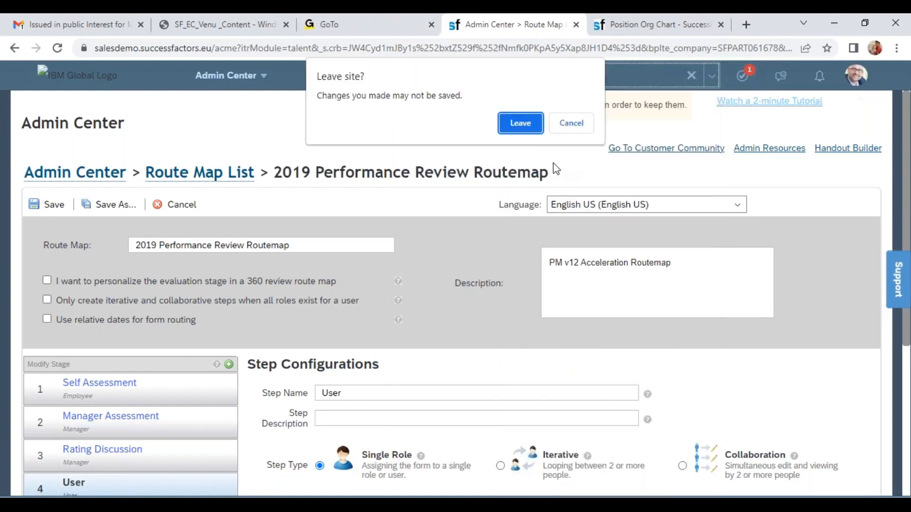
{"action": "left_click", "coordinate": [527, 127]}
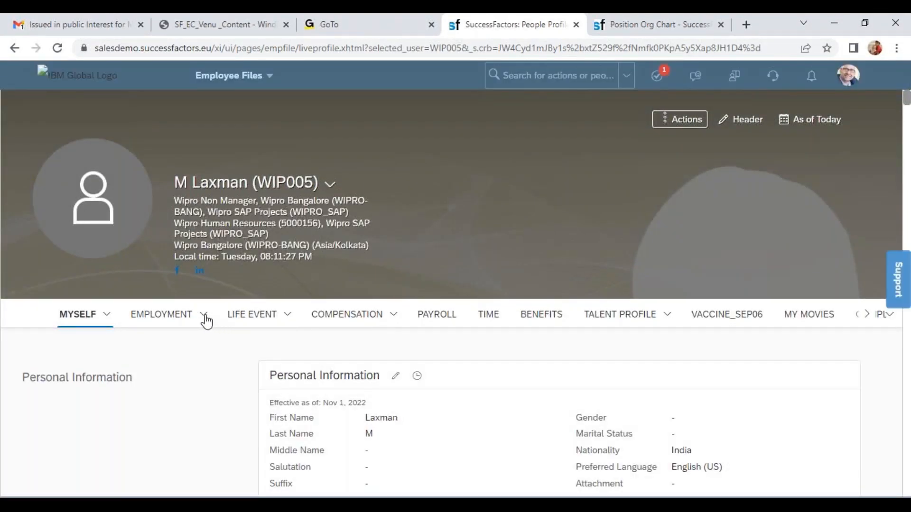
- Open the employee's Job Relationships for editing with an effective date of Nov 01, 2022
{"action": "left_click", "coordinate": [205, 316]}
{"action": "left_click", "coordinate": [209, 426]}
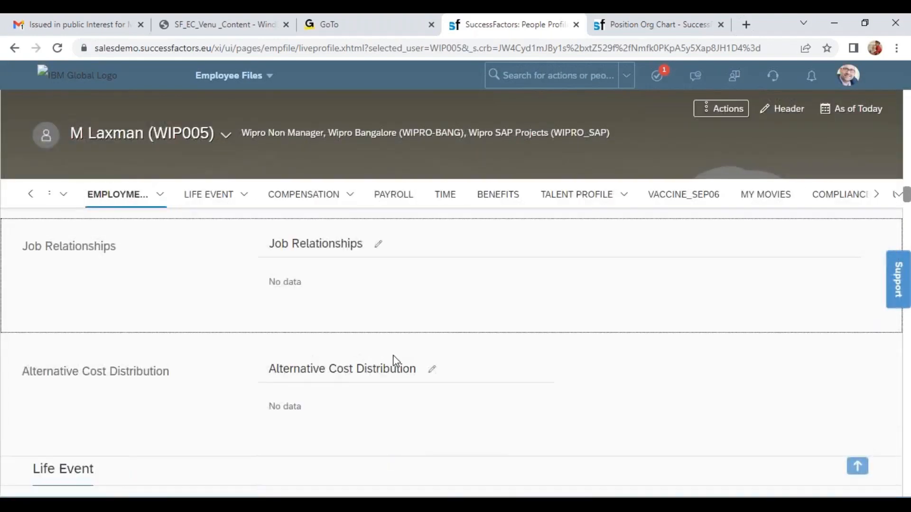
{"action": "left_click", "coordinate": [378, 244]}
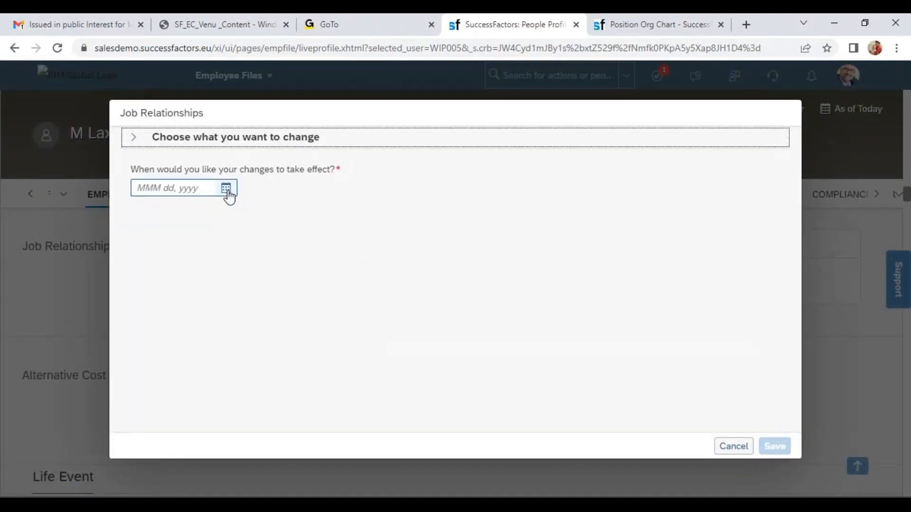
{"action": "left_click", "coordinate": [227, 188]}
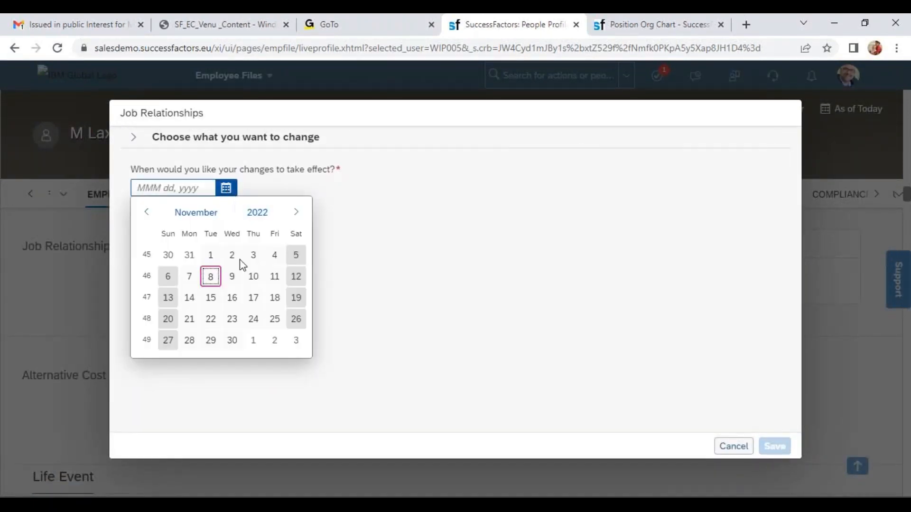
{"action": "left_click", "coordinate": [213, 255]}
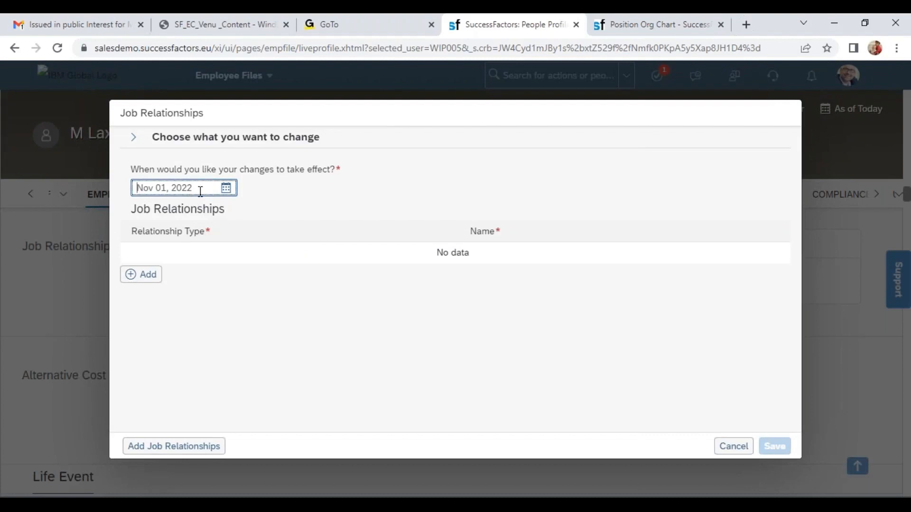
- Add three job relationship rows with the types Additional Manager, HR Manager and Matrix Manager
{"action": "left_click", "coordinate": [153, 280]}
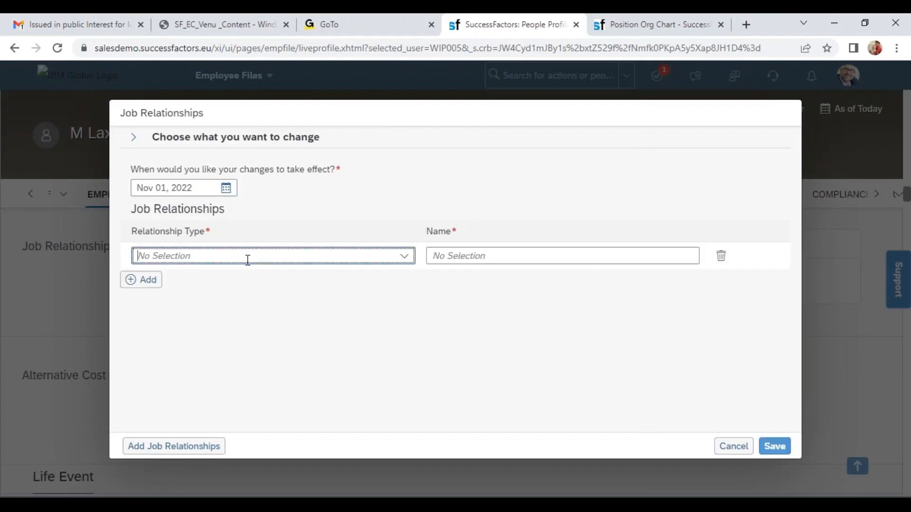
{"action": "left_click", "coordinate": [398, 264]}
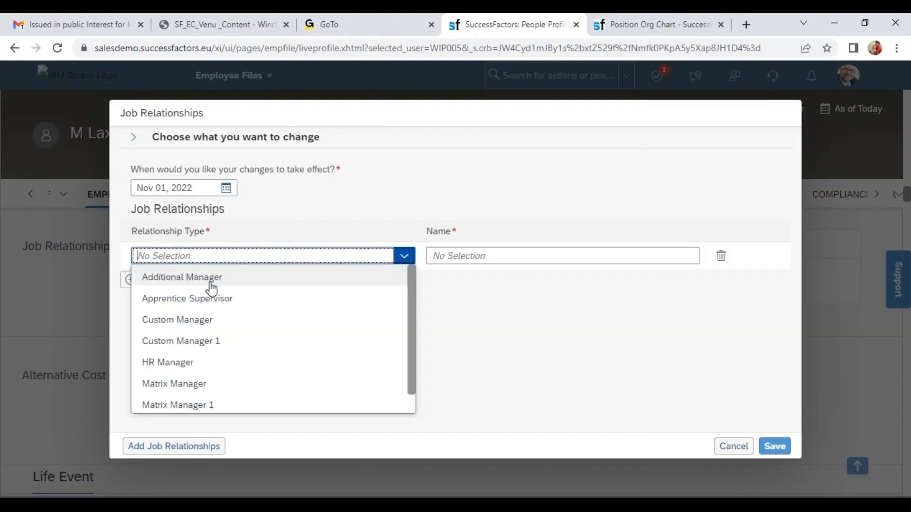
{"action": "left_click", "coordinate": [212, 281]}
{"action": "left_click", "coordinate": [150, 284]}
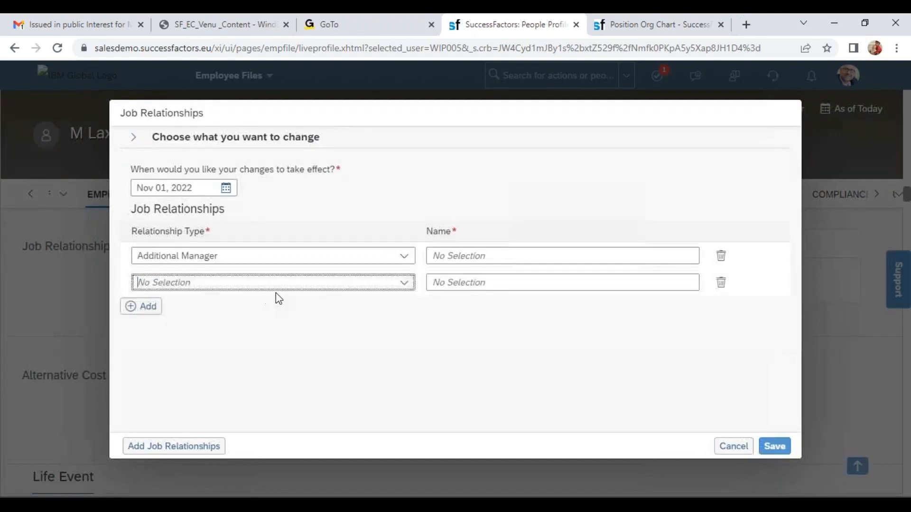
{"action": "left_click", "coordinate": [403, 283]}
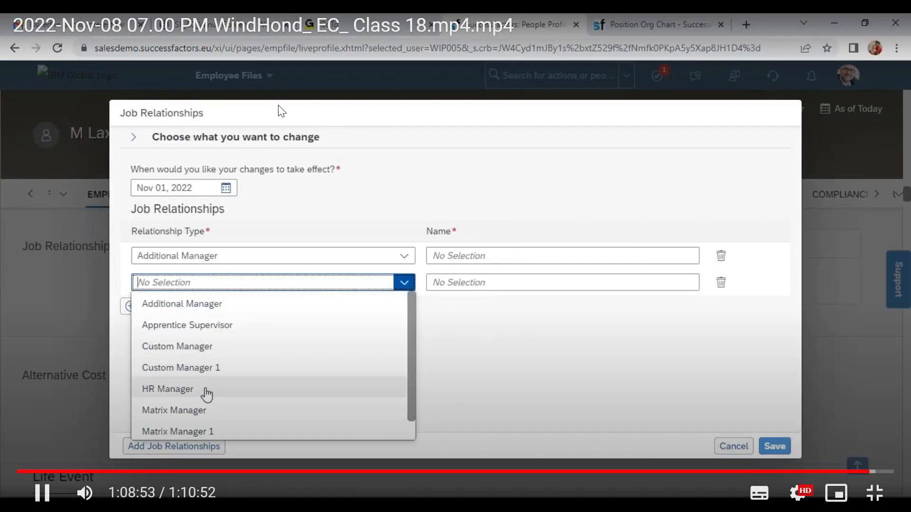
{"action": "left_click", "coordinate": [206, 393]}
{"action": "left_click", "coordinate": [142, 306]}
{"action": "left_click", "coordinate": [404, 309]}
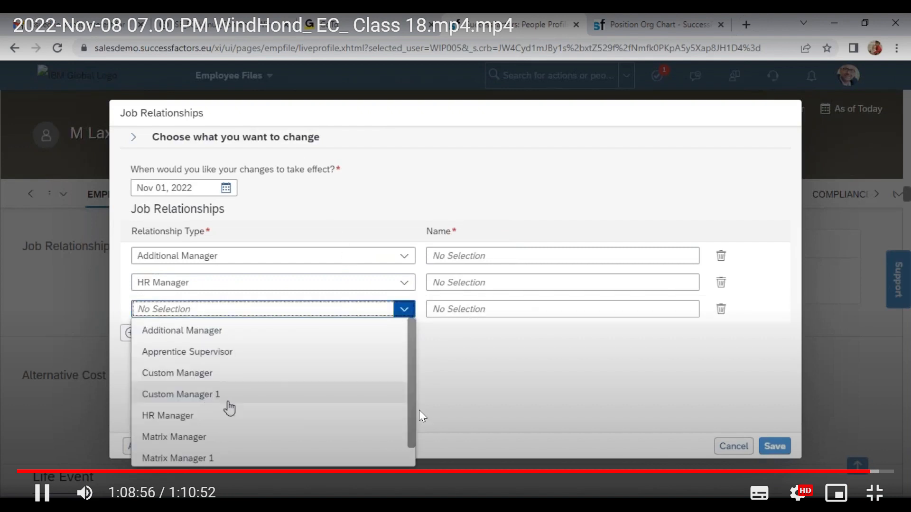
{"action": "left_click", "coordinate": [198, 437]}
- Assign a Sr. Compensation Analyst as HR Manager, a New Brunswick Inspector as Matrix Manager and a Montreal Sr Recruiter as Additional Manager
{"action": "left_click", "coordinate": [457, 283]}
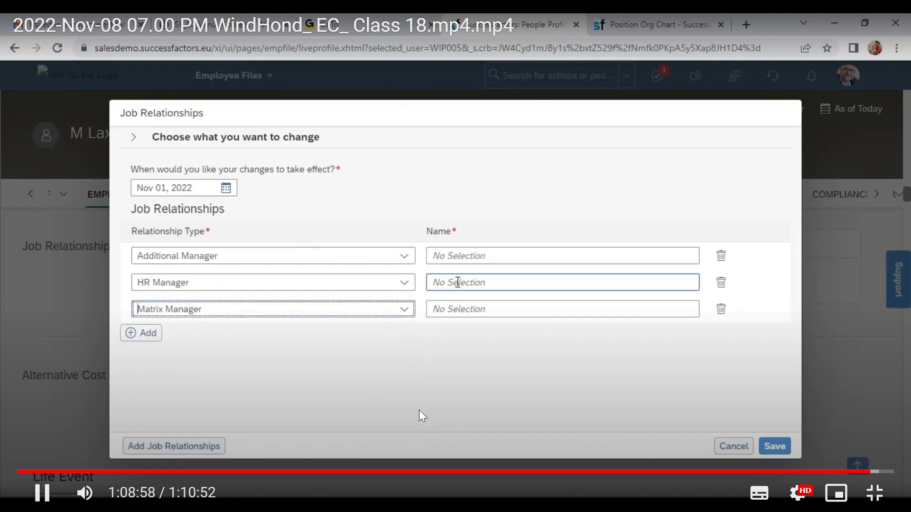
{"action": "type", "text": "jd"}
{"action": "type", "text": "hn"}
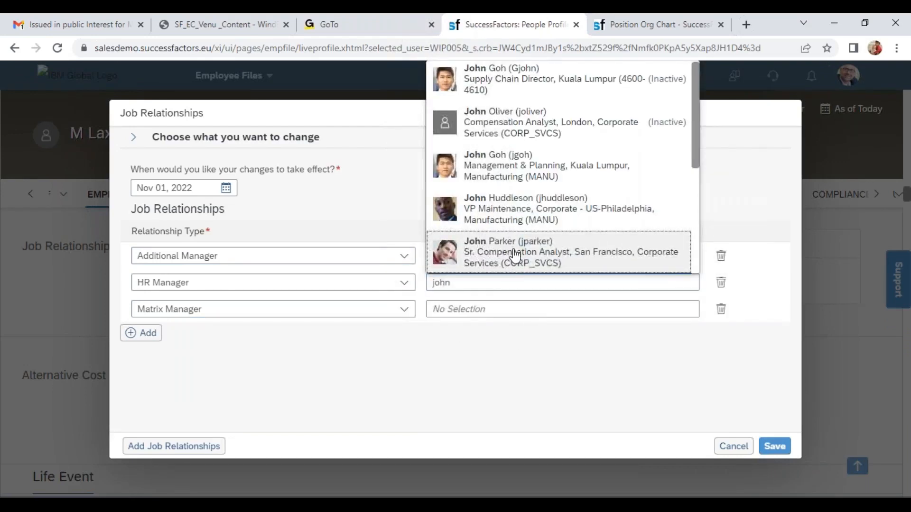
{"action": "left_click", "coordinate": [523, 242]}
{"action": "left_click", "coordinate": [472, 309]}
{"action": "type", "text": "sara"}
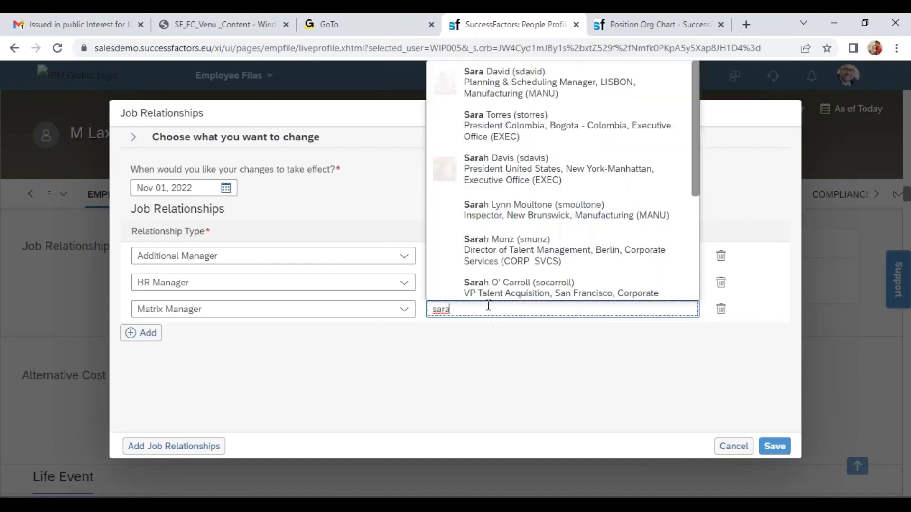
{"action": "left_click", "coordinate": [515, 215]}
{"action": "left_click", "coordinate": [489, 255]}
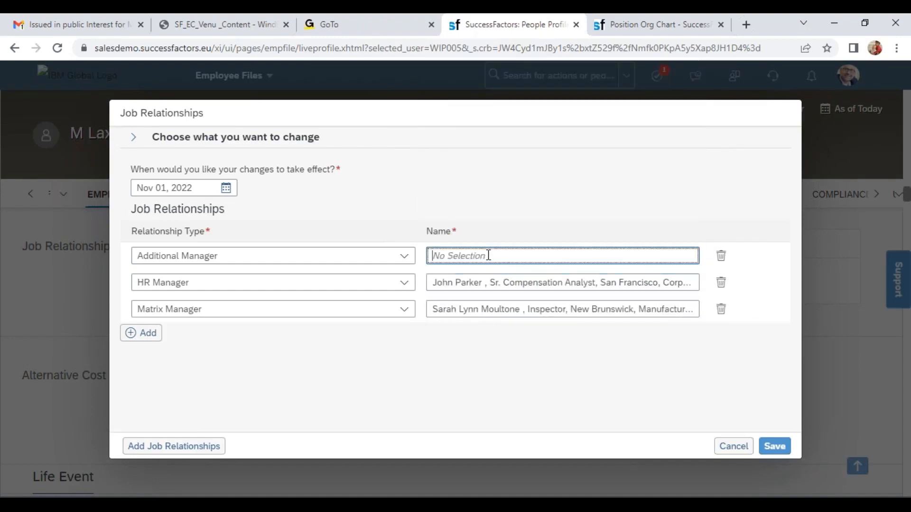
{"action": "type", "text": "mary"}
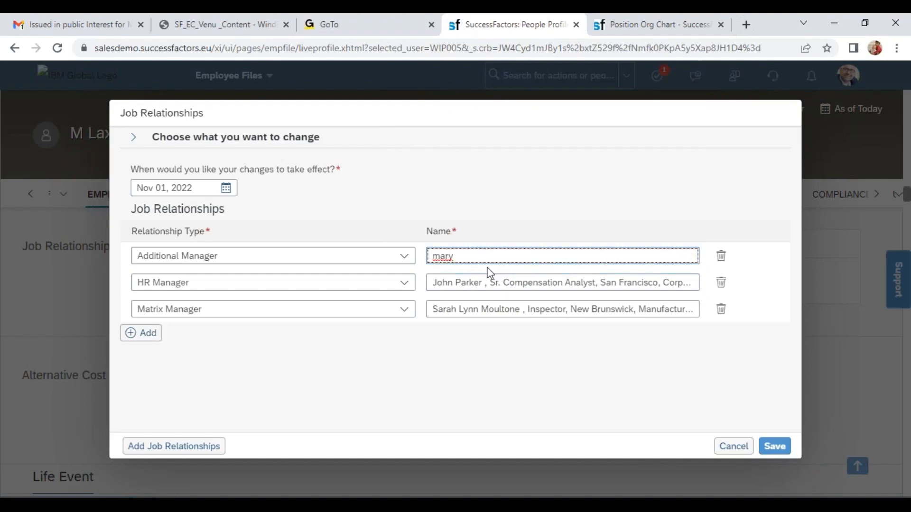
{"action": "left_click", "coordinate": [501, 289]}
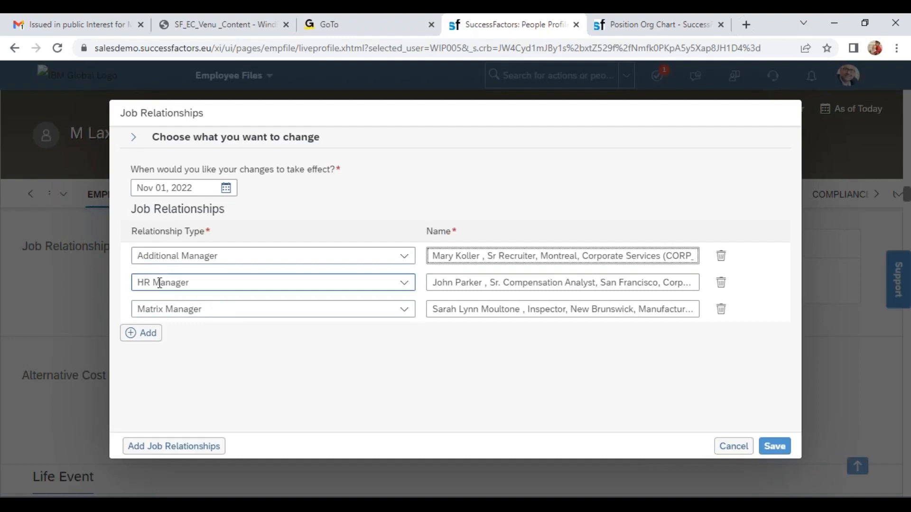
- Add a fourth job relationship row, look through its available relationship types, and close the dialog without saving
{"action": "left_click_drag", "start_coordinate": [189, 282], "coordinate": [134, 284]}
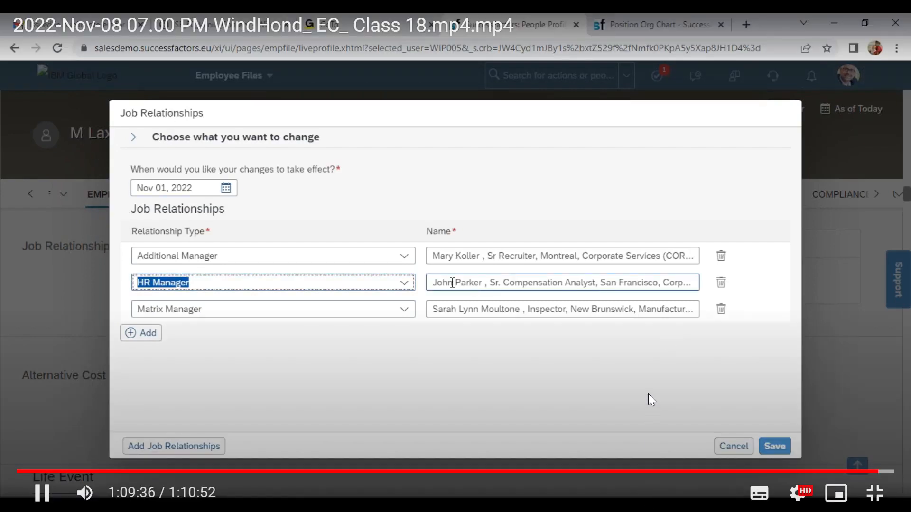
{"action": "left_click", "coordinate": [153, 335]}
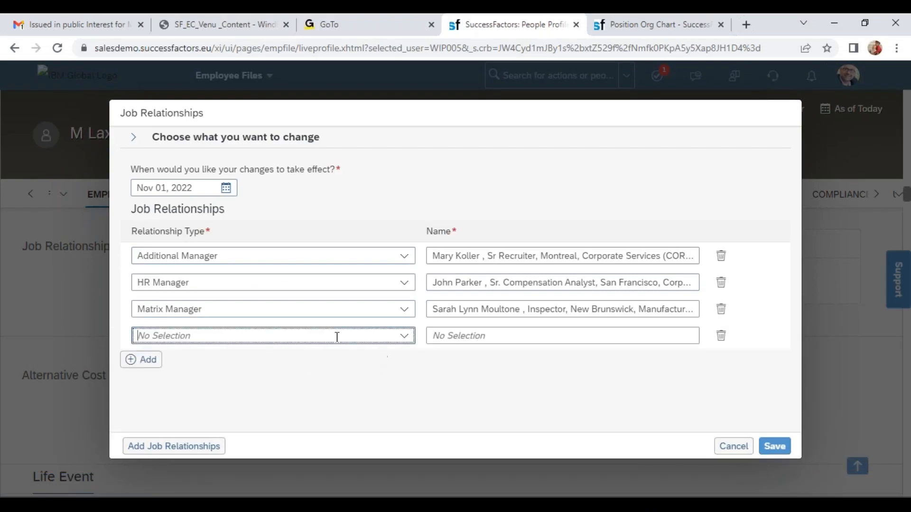
{"action": "left_click", "coordinate": [412, 338]}
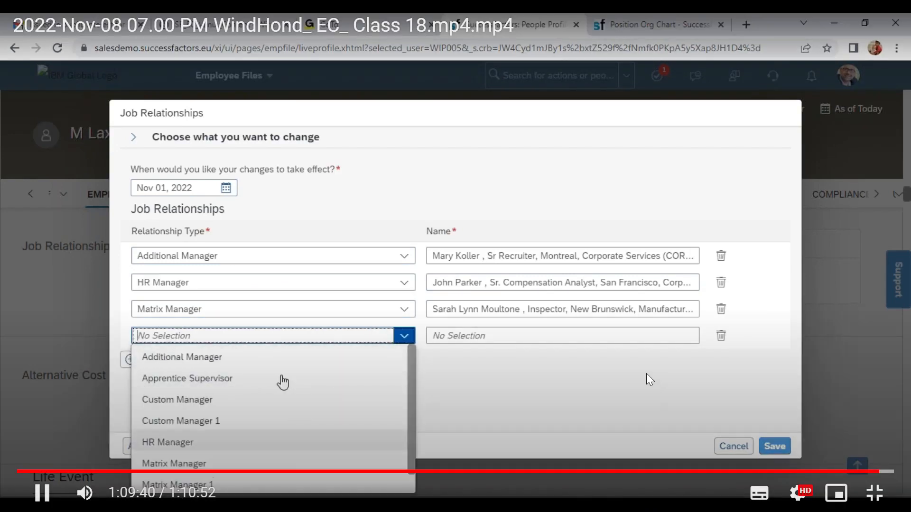
{"action": "scroll", "coordinate": [190, 375], "scroll_direction": "down", "scroll_amount": 1}
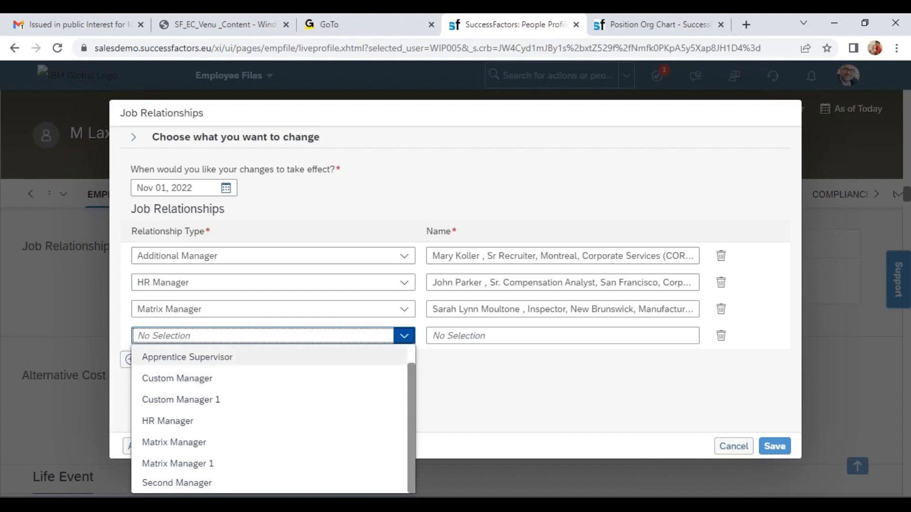
{"action": "left_click", "coordinate": [442, 384]}
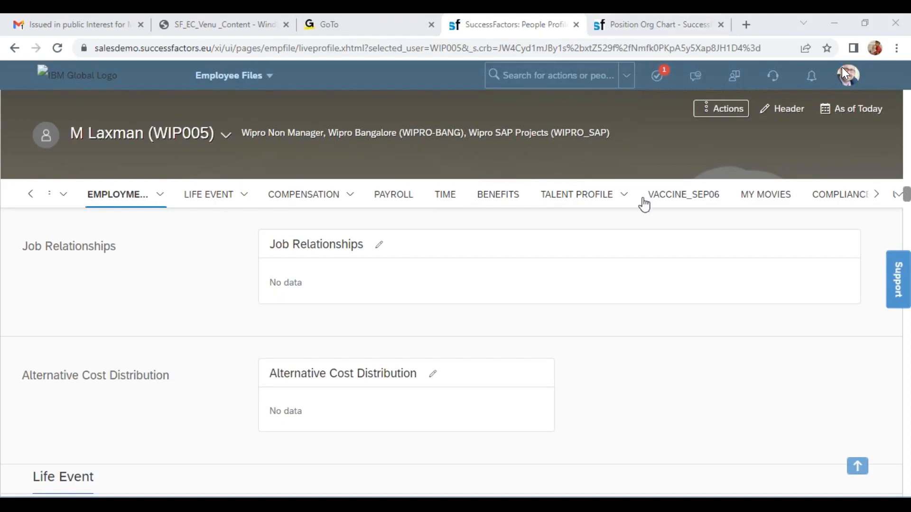
{"action": "mouse_move", "coordinate": [827, 123]}
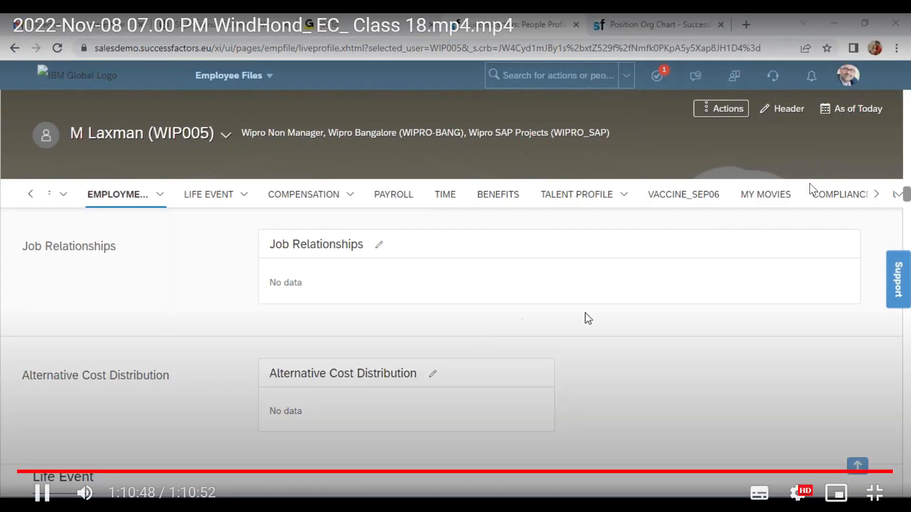